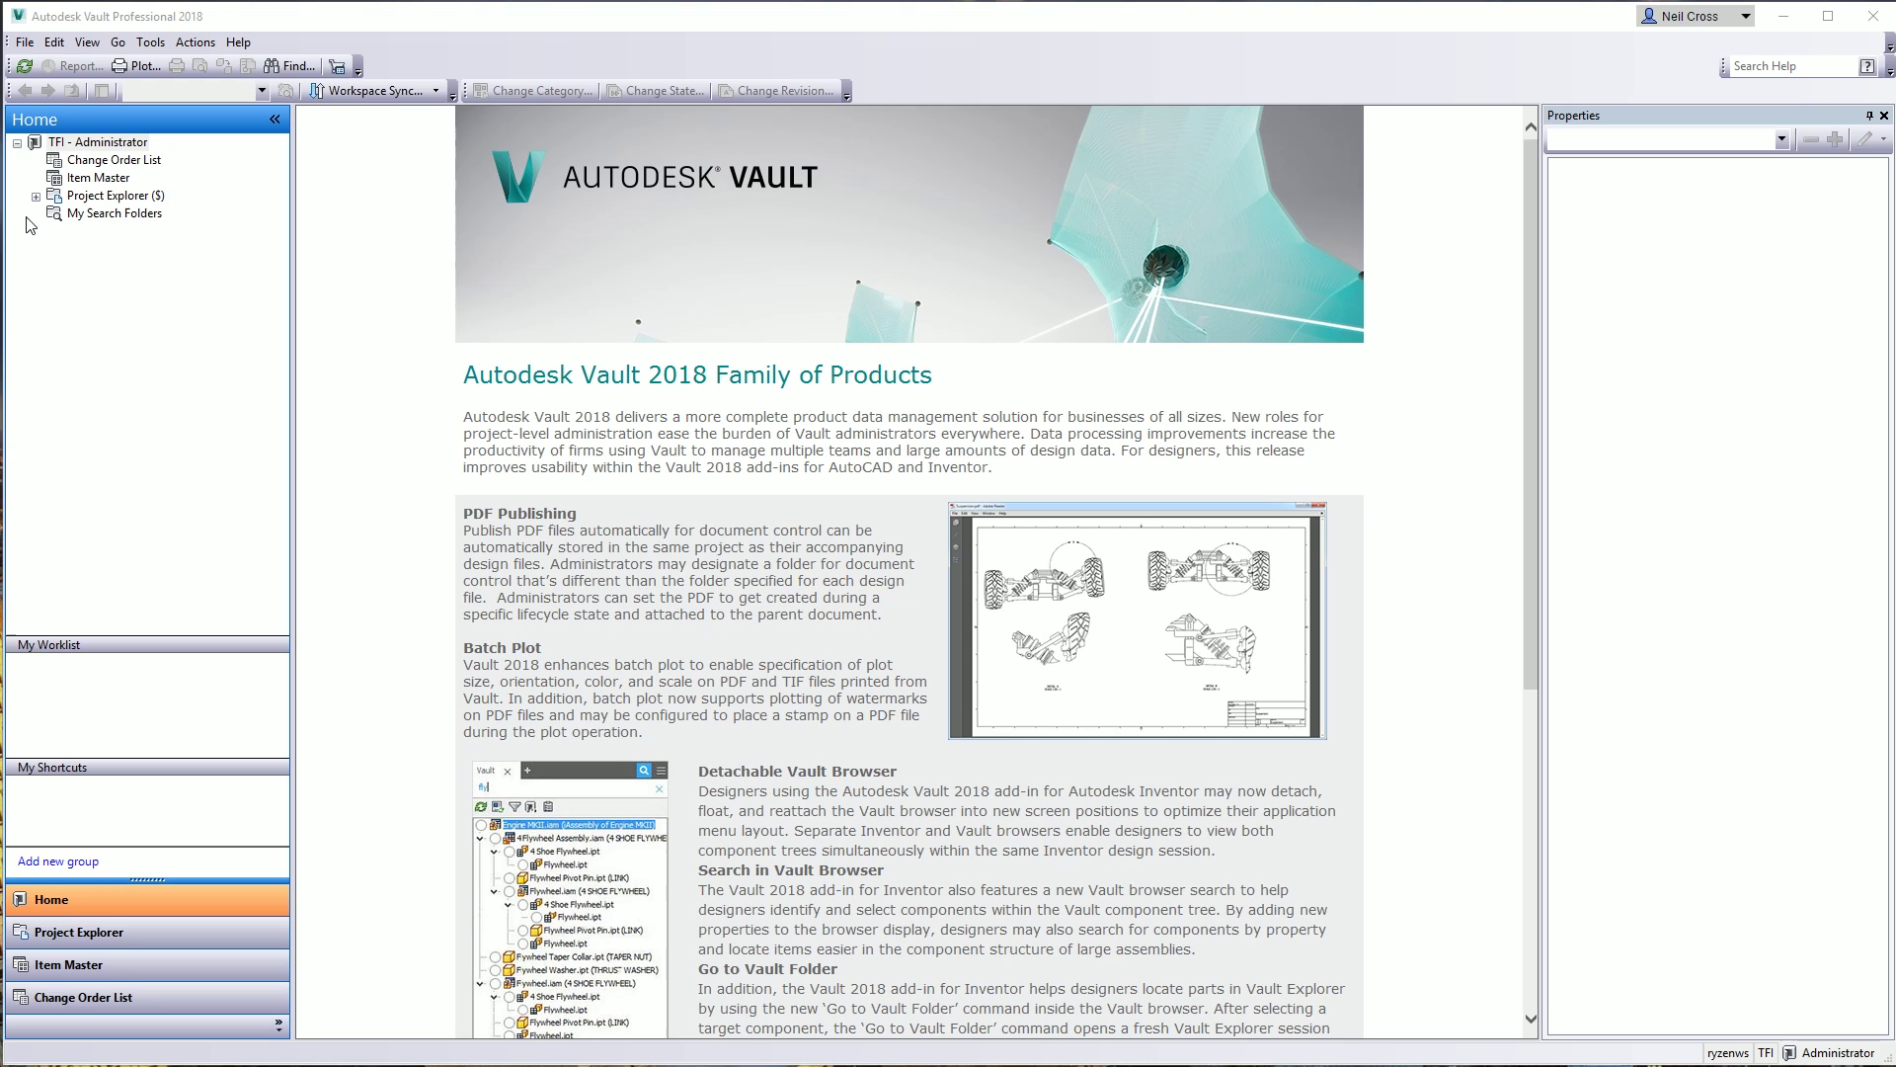
- Start a new Plot Manager batch job named 'Plot 24/03/2017 16:23:23' and reposition its window
click(27, 43)
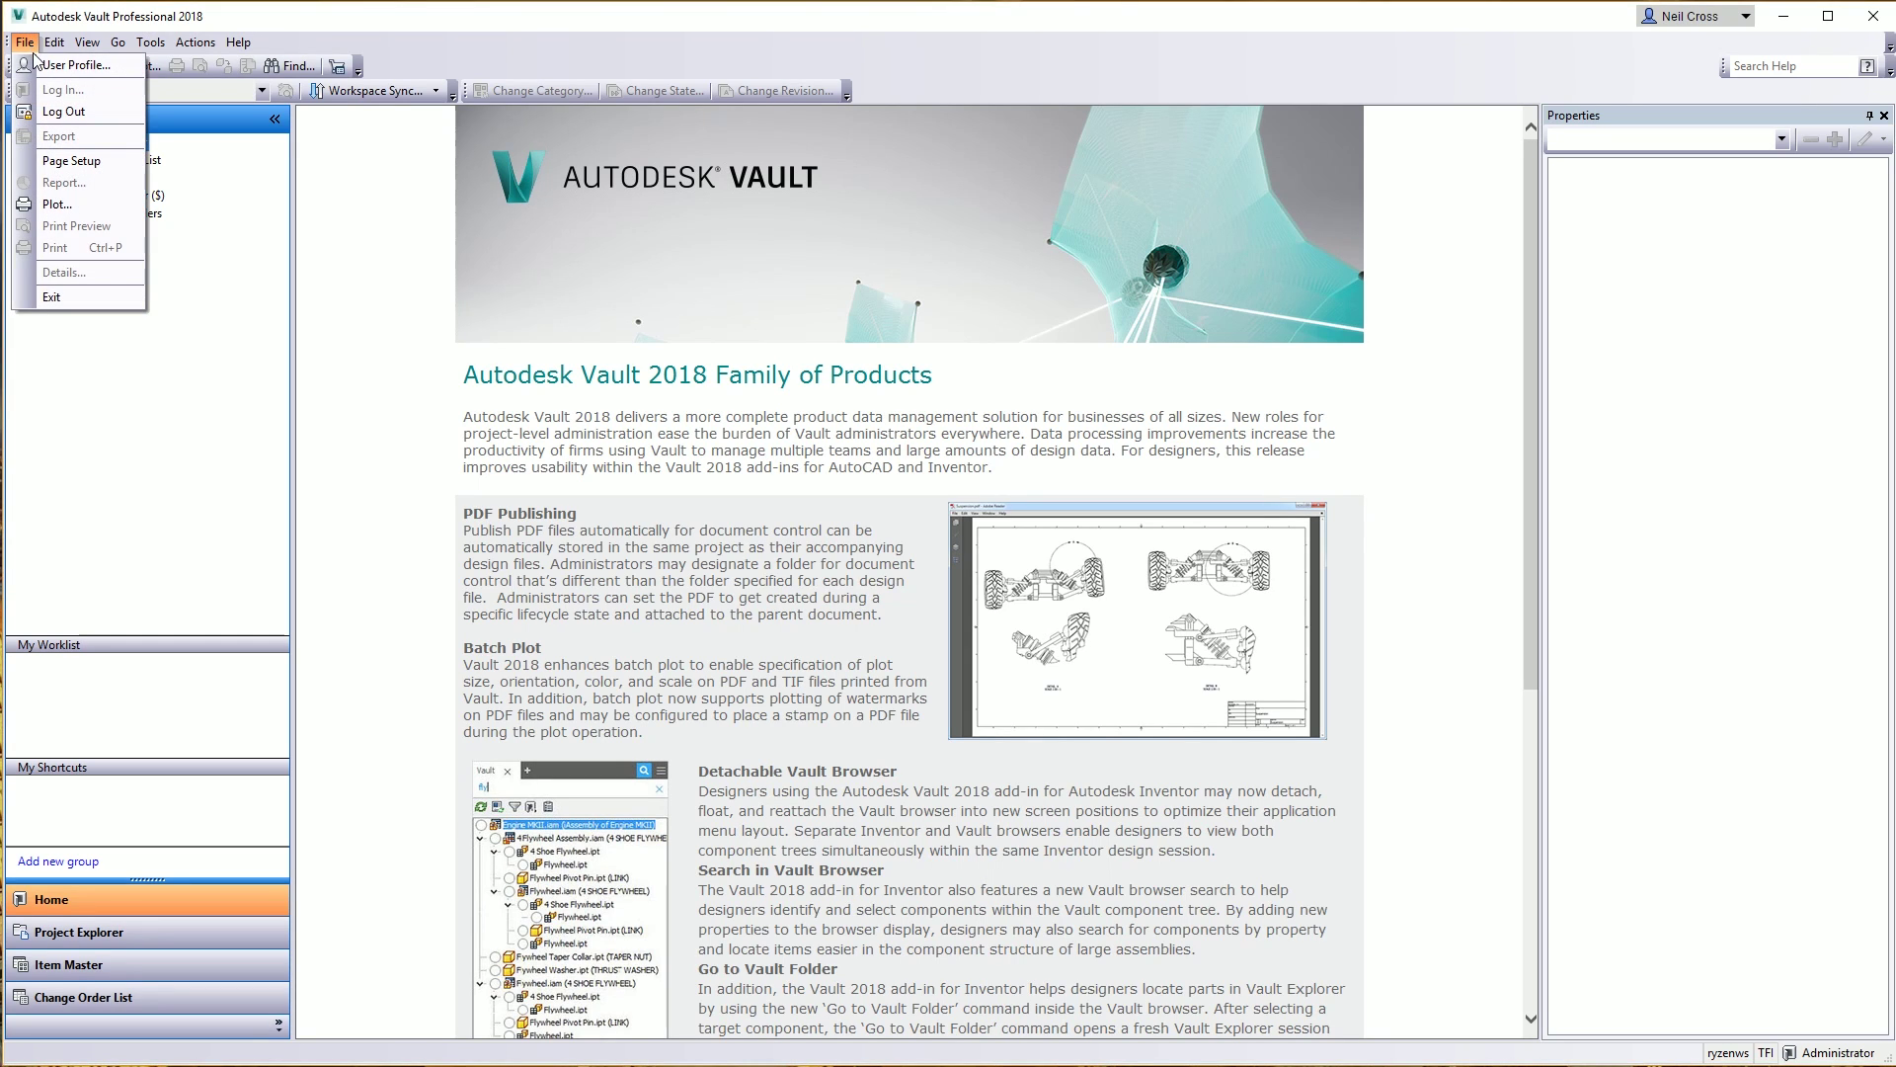
click(54, 205)
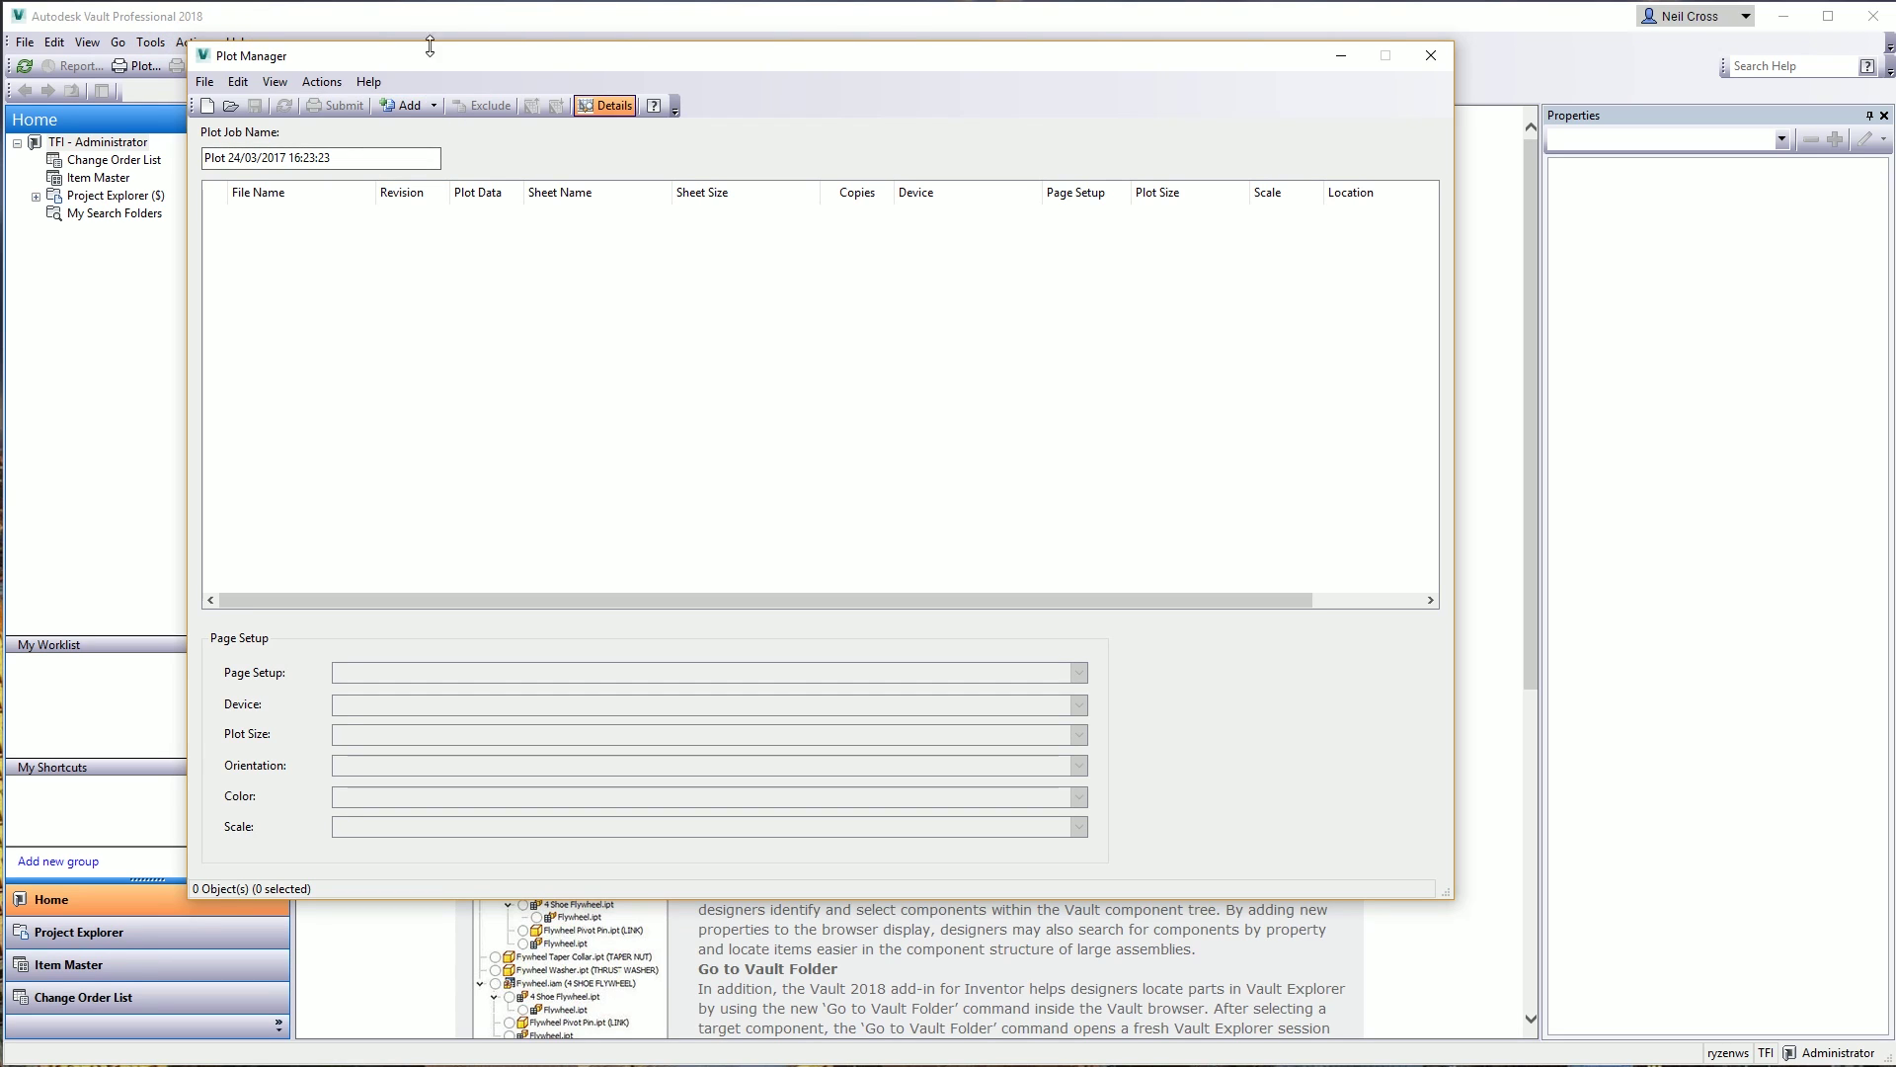
mouse_move(292, 60)
mouse_down()
mouse_move(245, 24)
mouse_move(313, 86)
mouse_up()
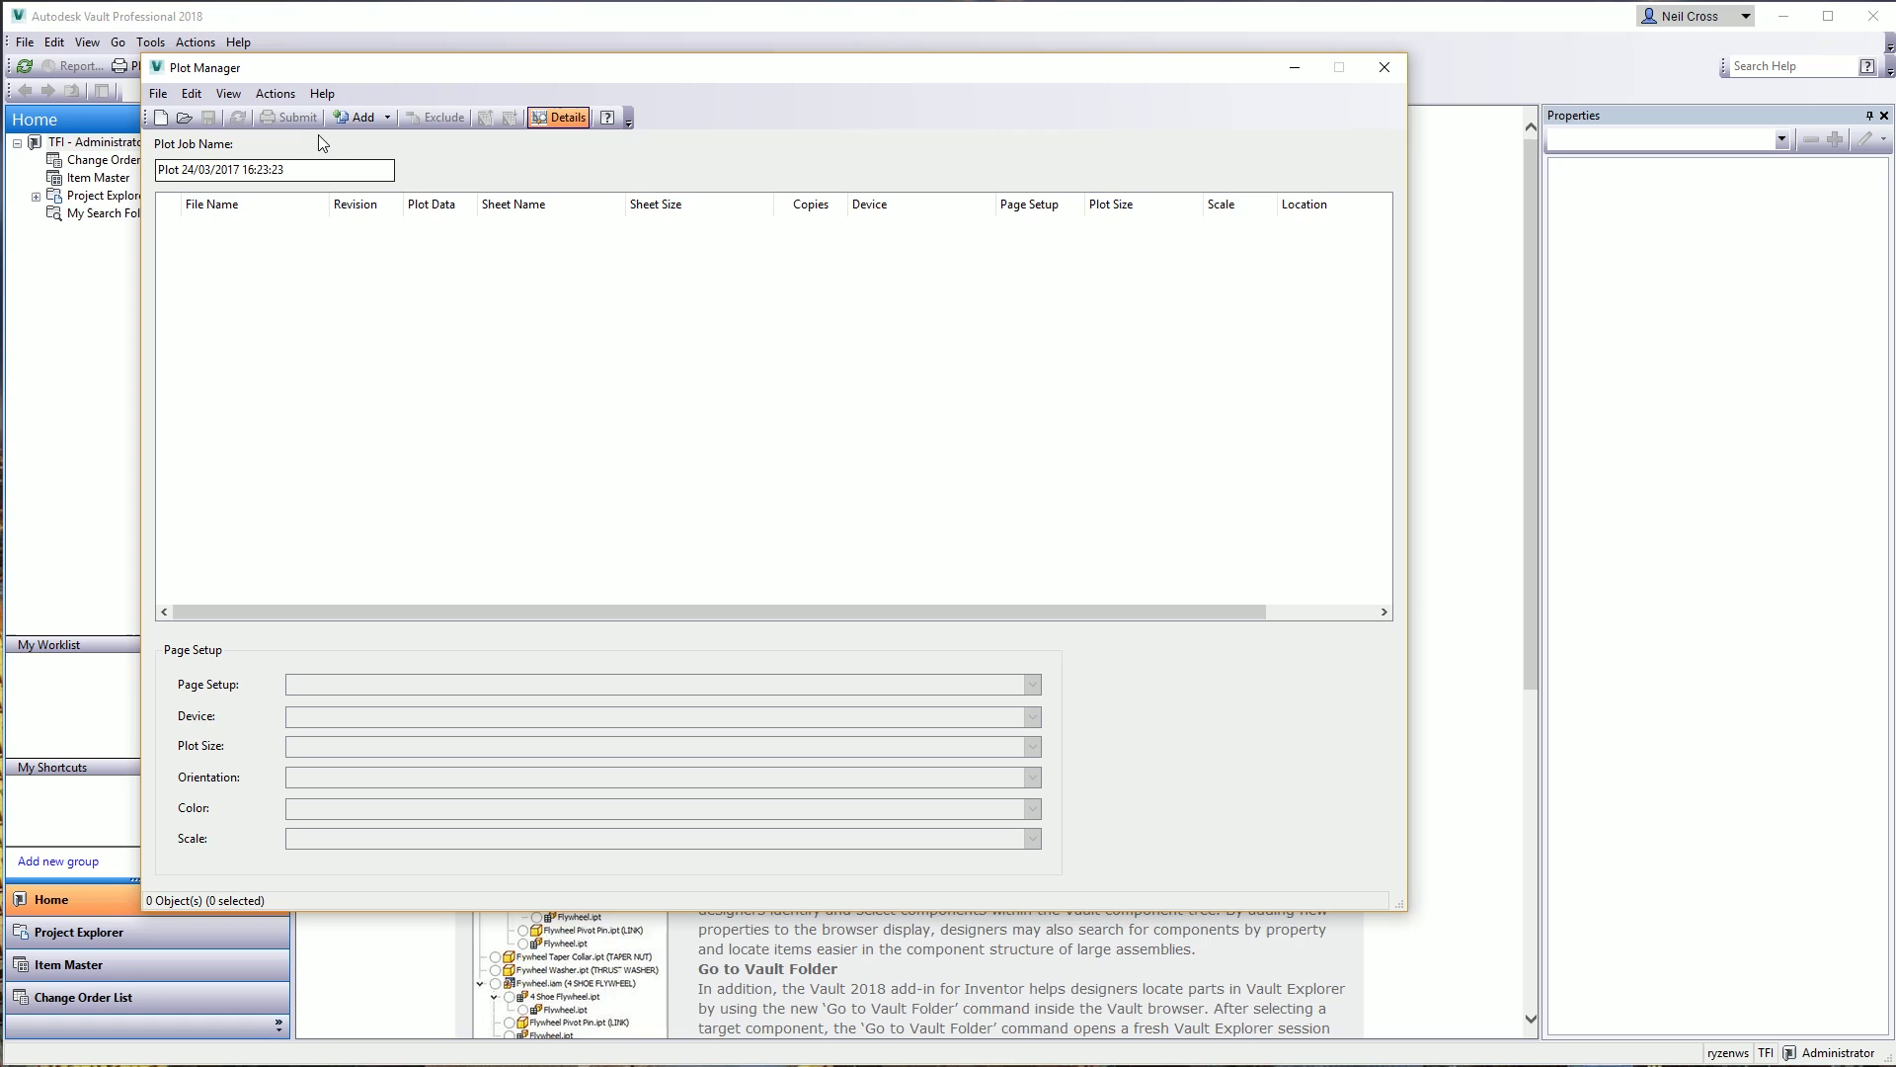
- List the Add options: Add Files, Add Folders, Add Related File Sheets and Add Items
click(391, 118)
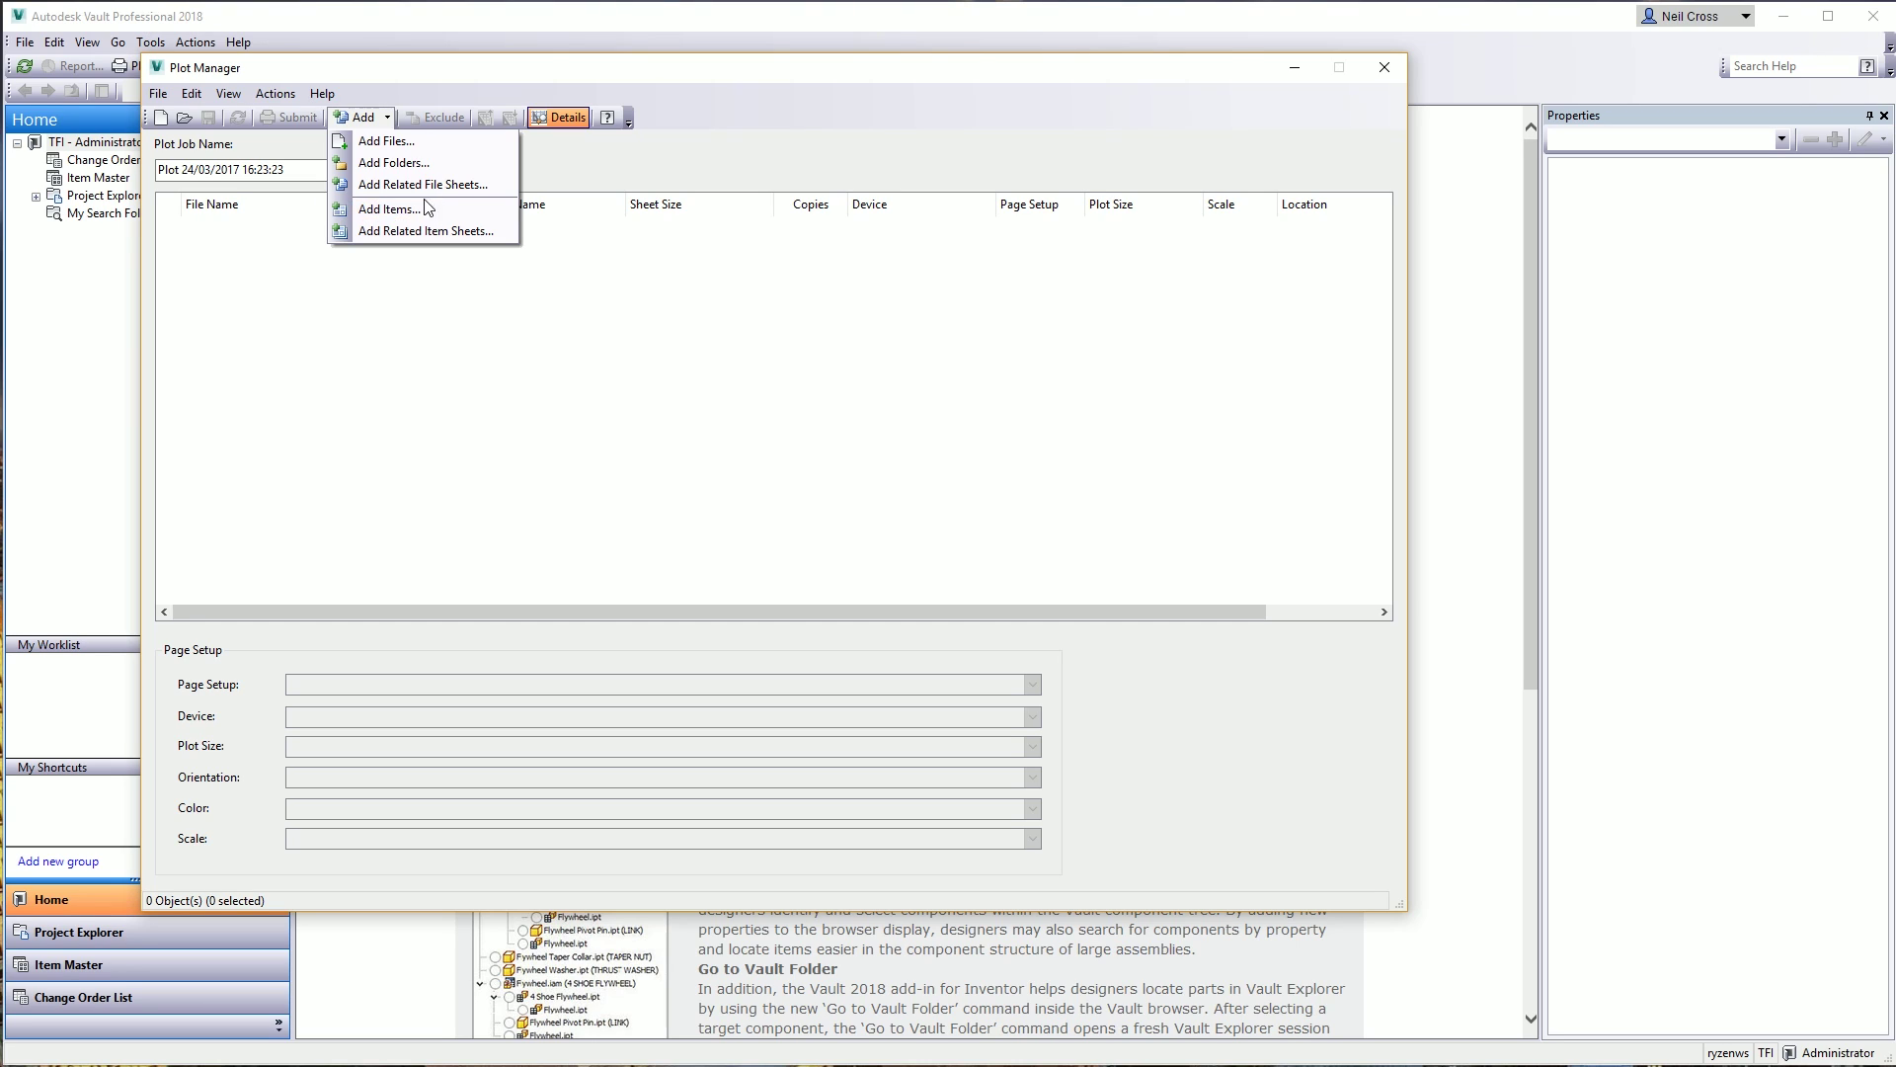
- Add the drawing sheets related to GTX970.iam from Engineering Data > GeForce GTX 970
click(417, 209)
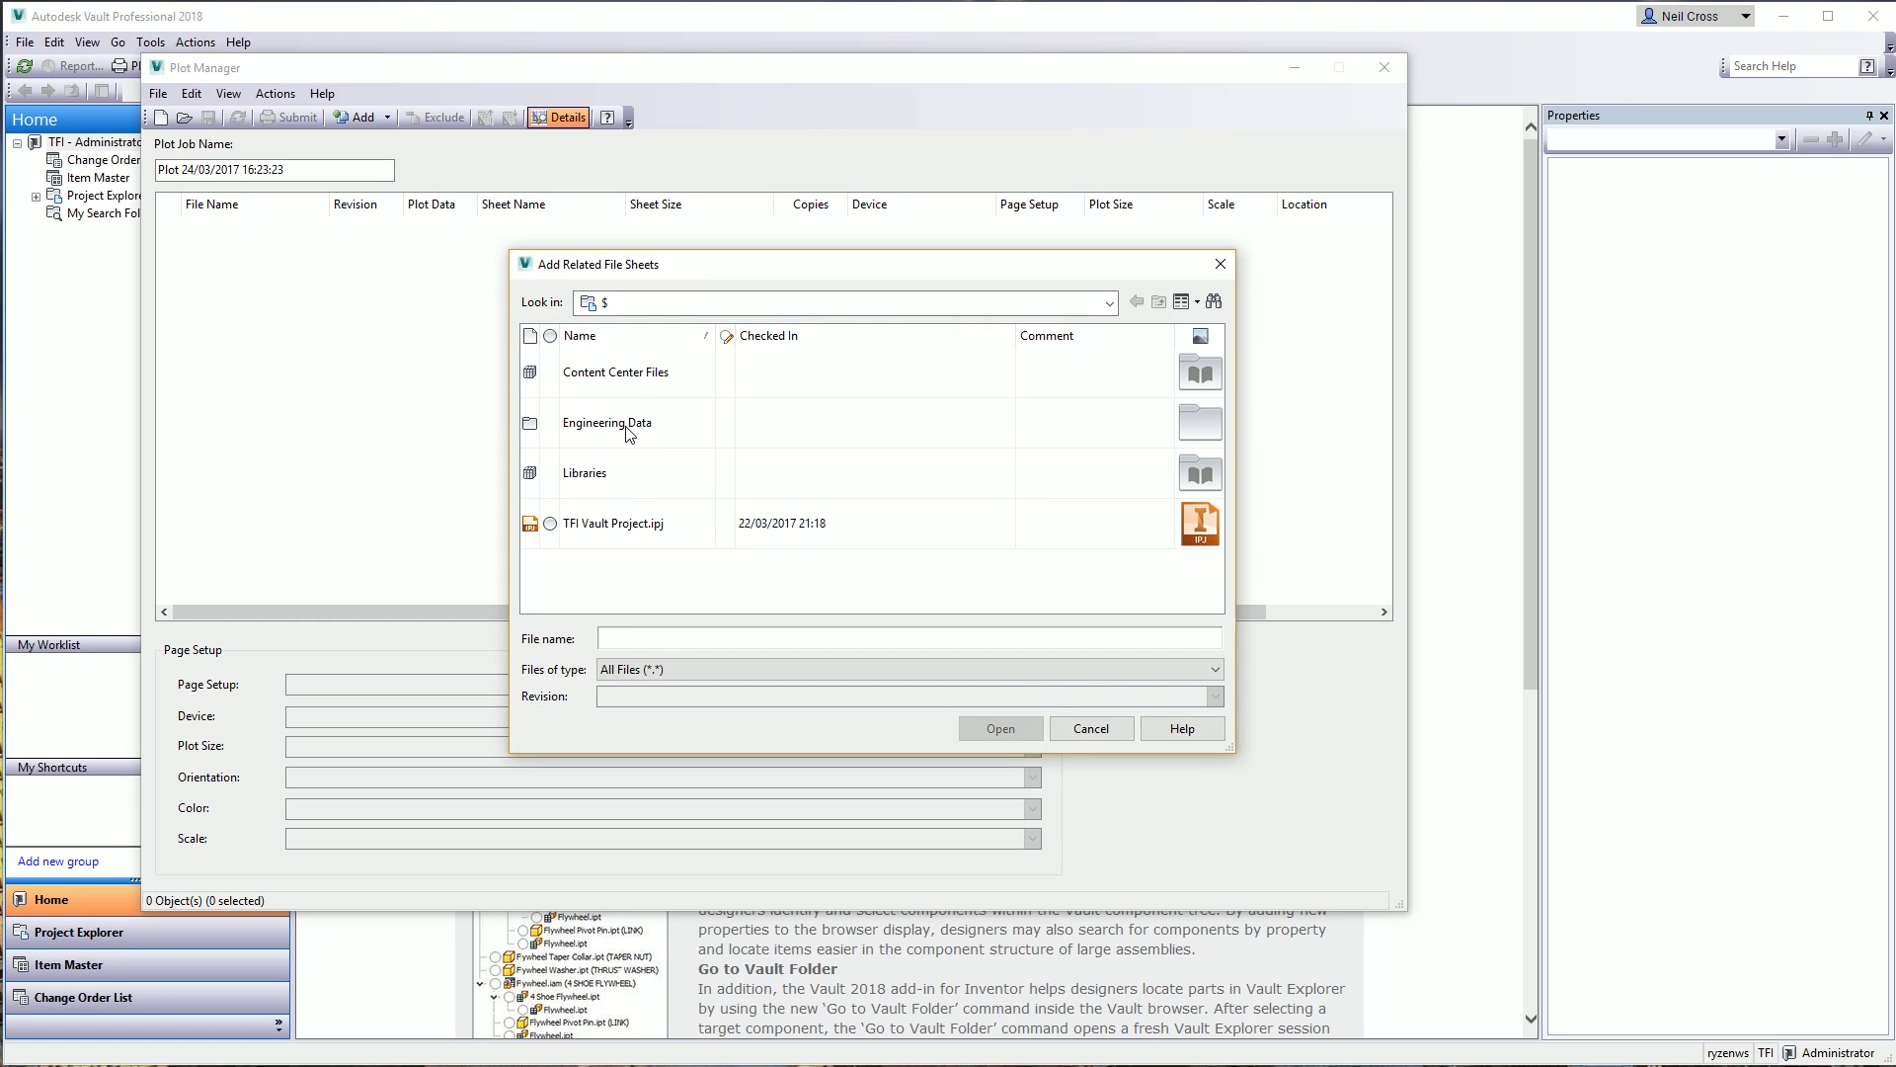
double_click(614, 422)
double_click(612, 381)
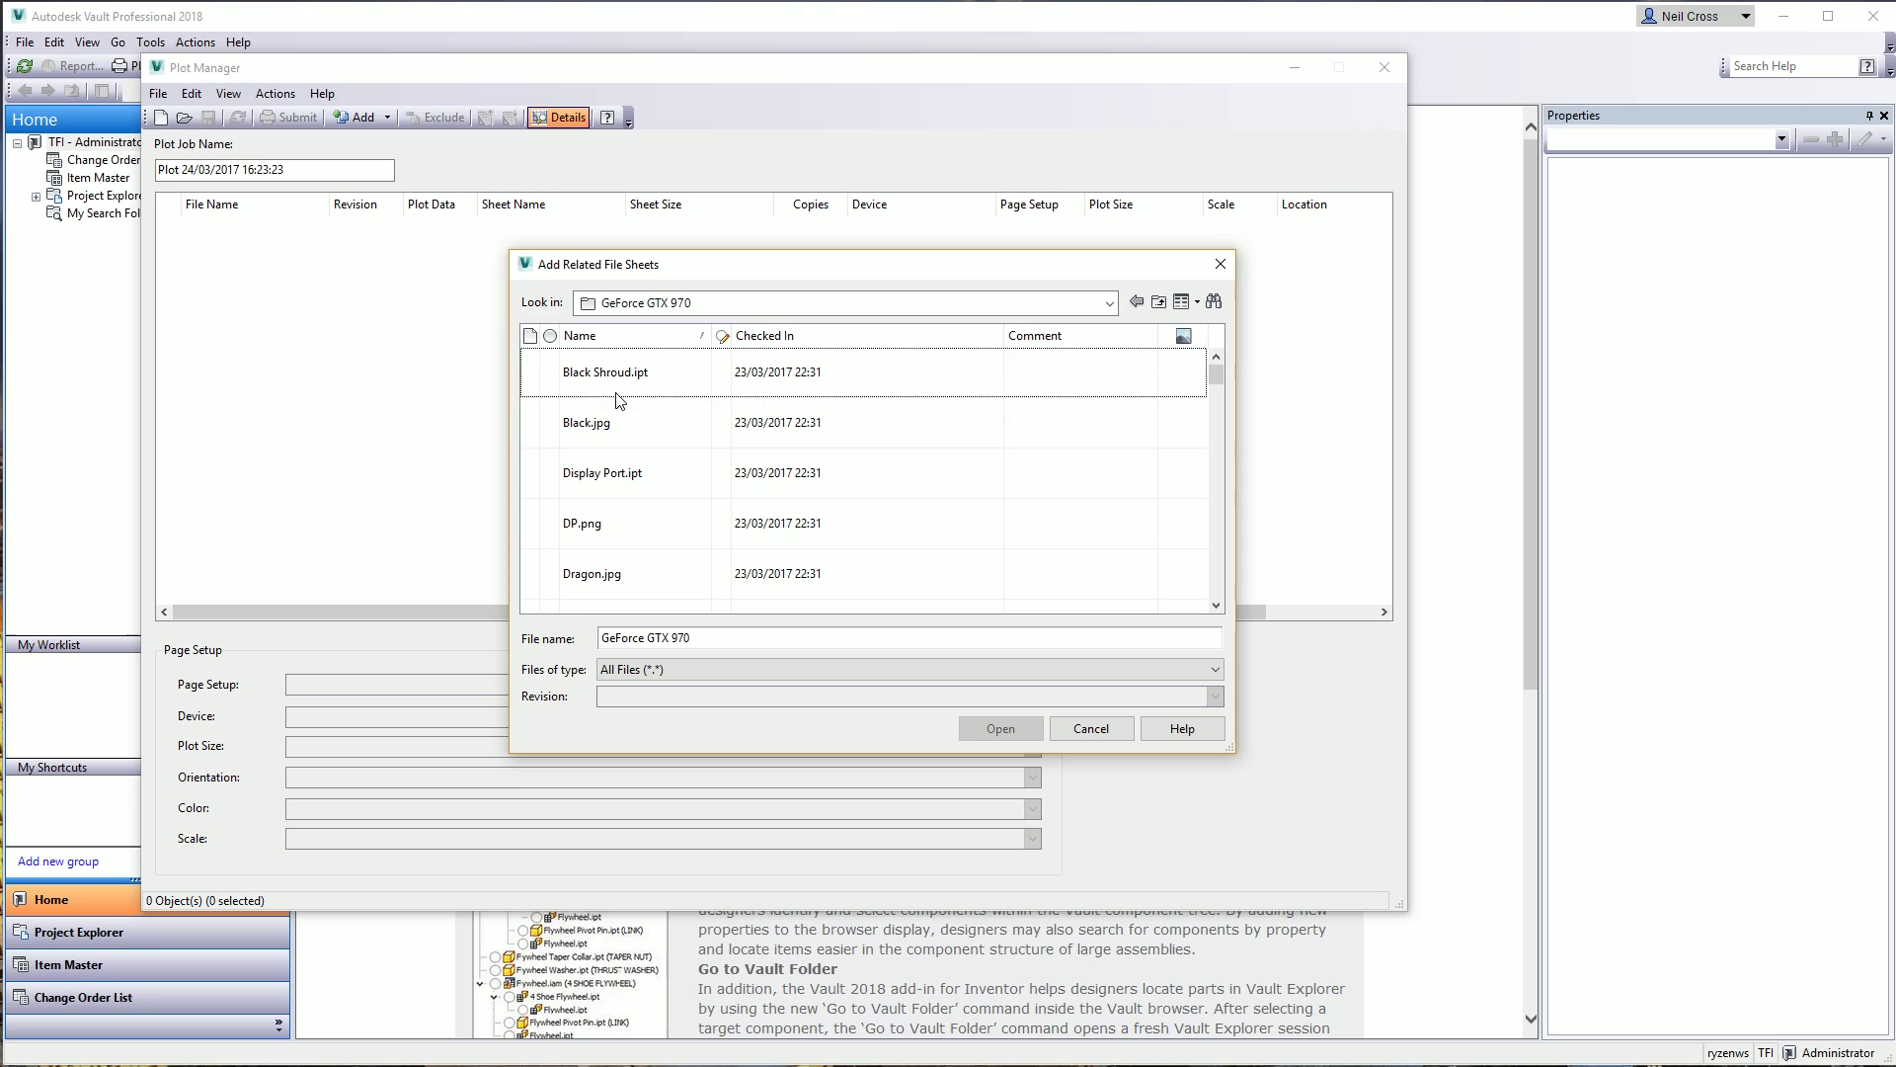
click(944, 465)
key(g)
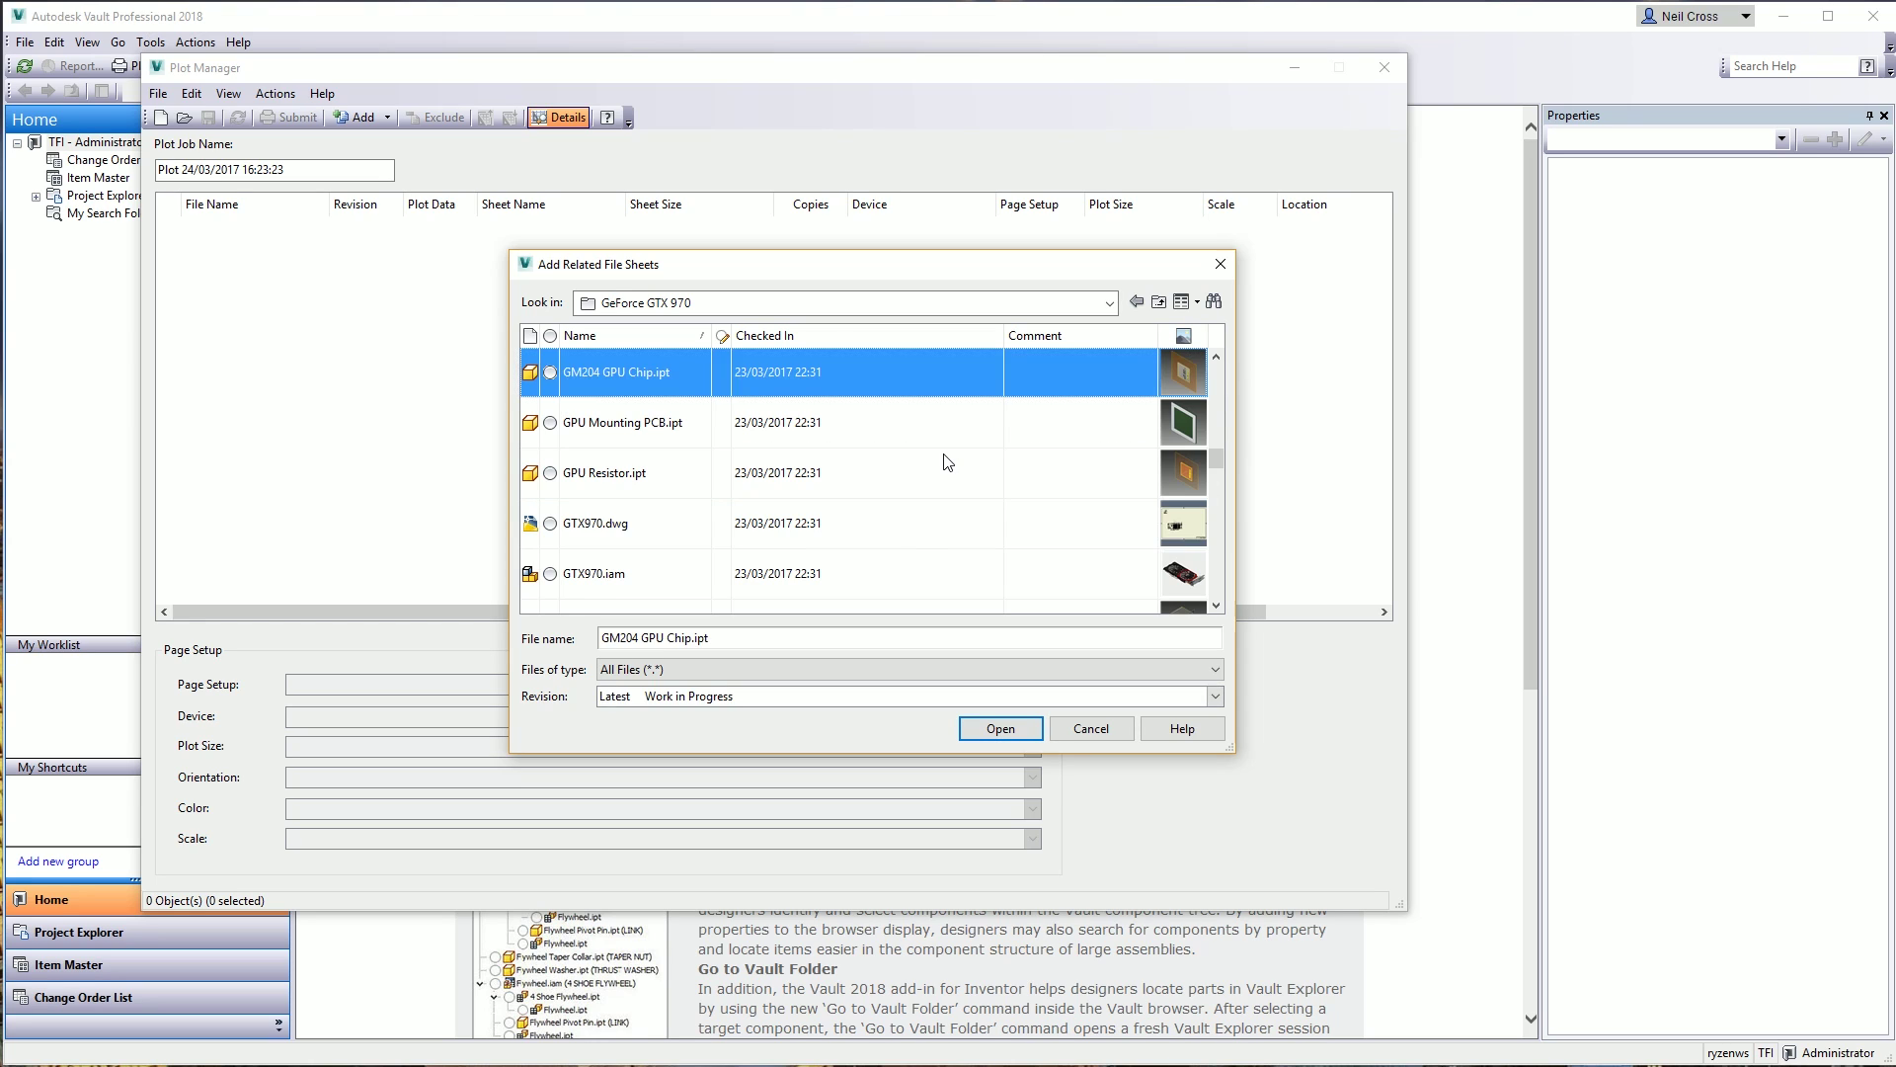
key(t)
click(624, 573)
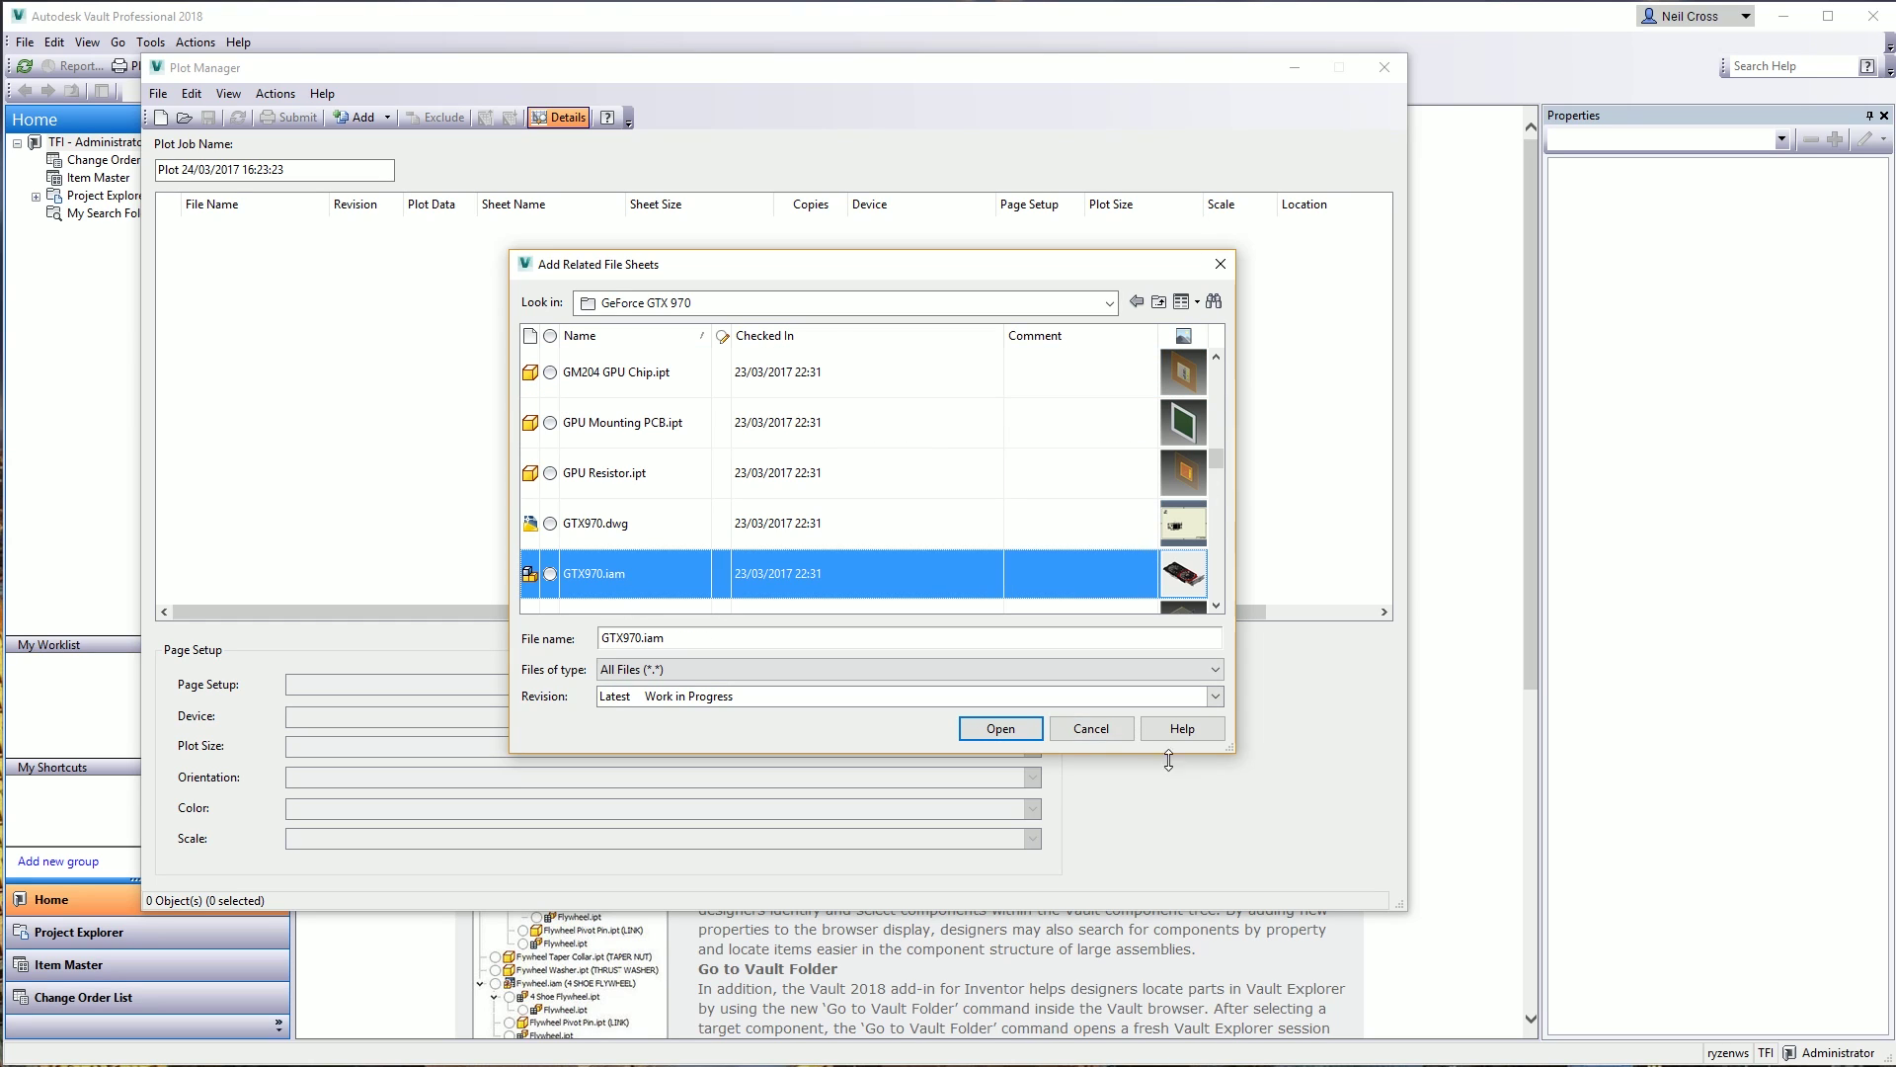
key(Return)
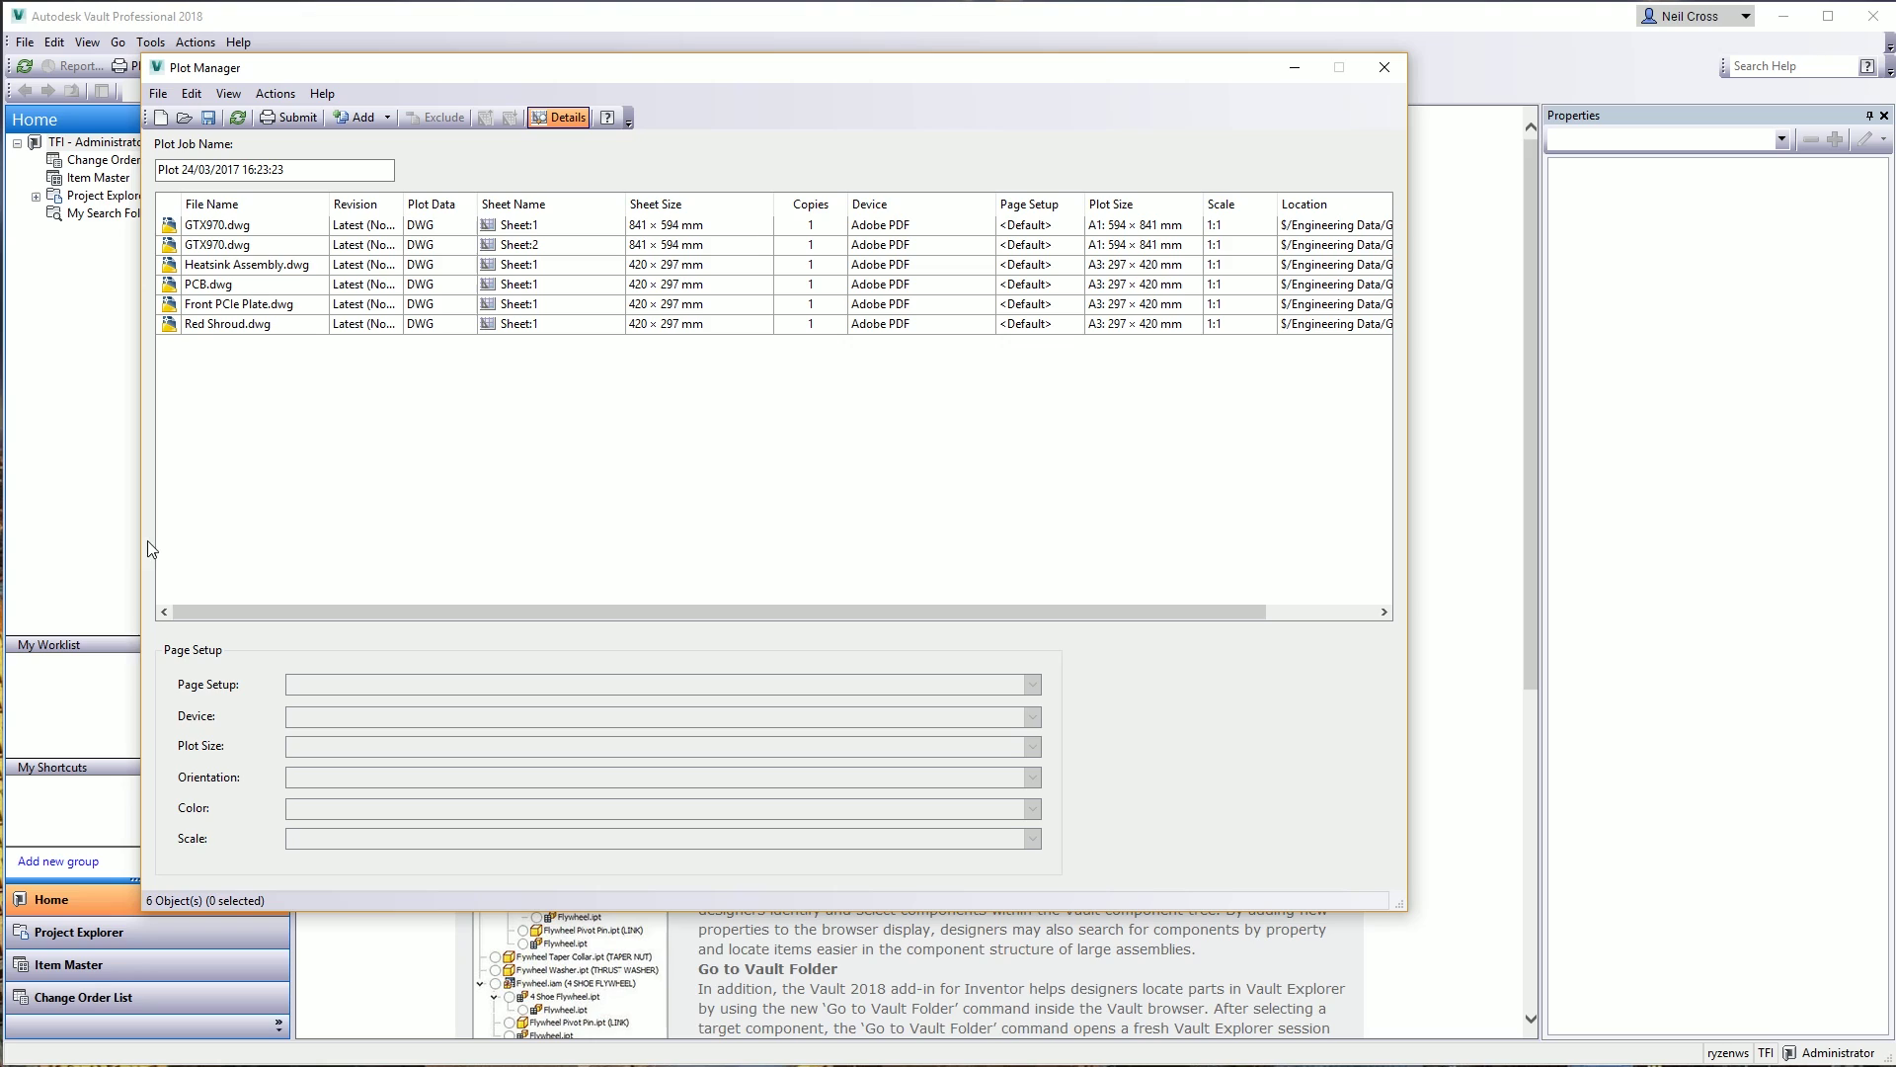
- Exclude GTX970.dwg Sheet:1 from plotting and leave the Sheet:2 row selected
click(257, 225)
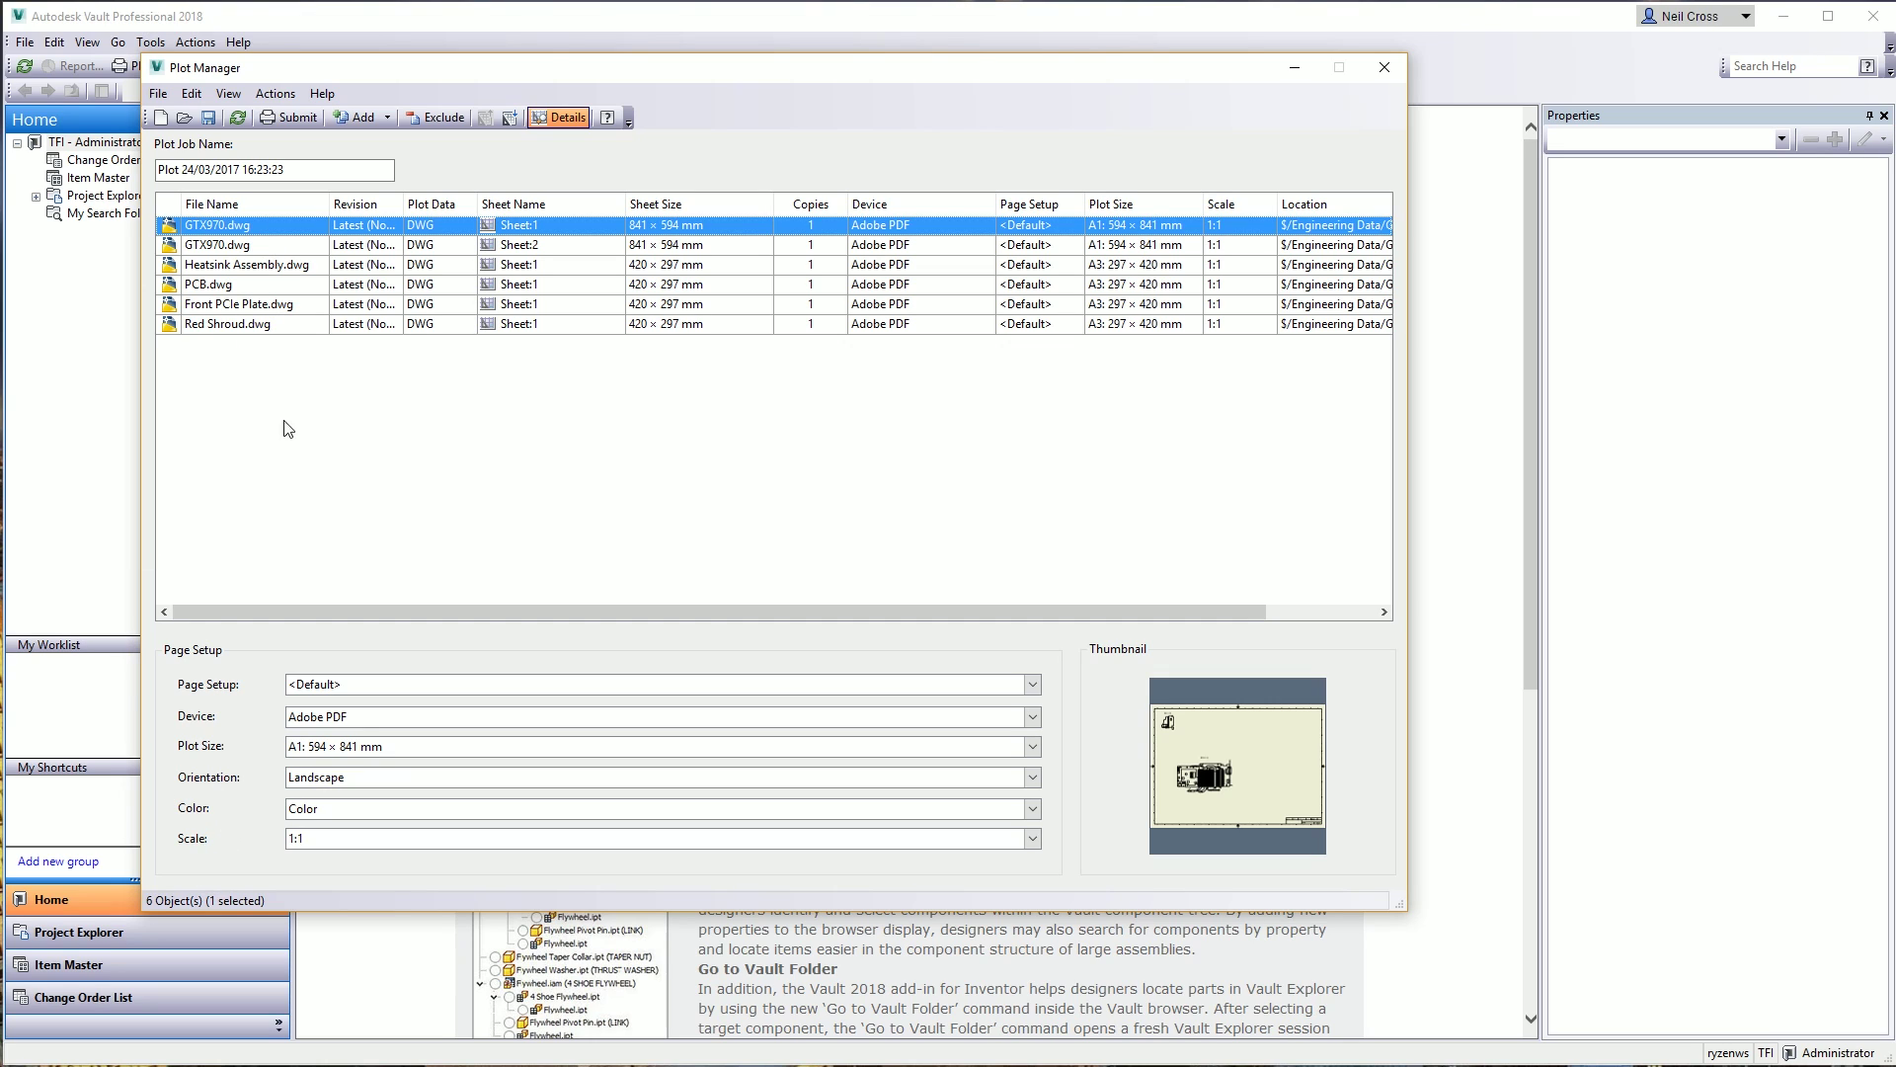
click(241, 242)
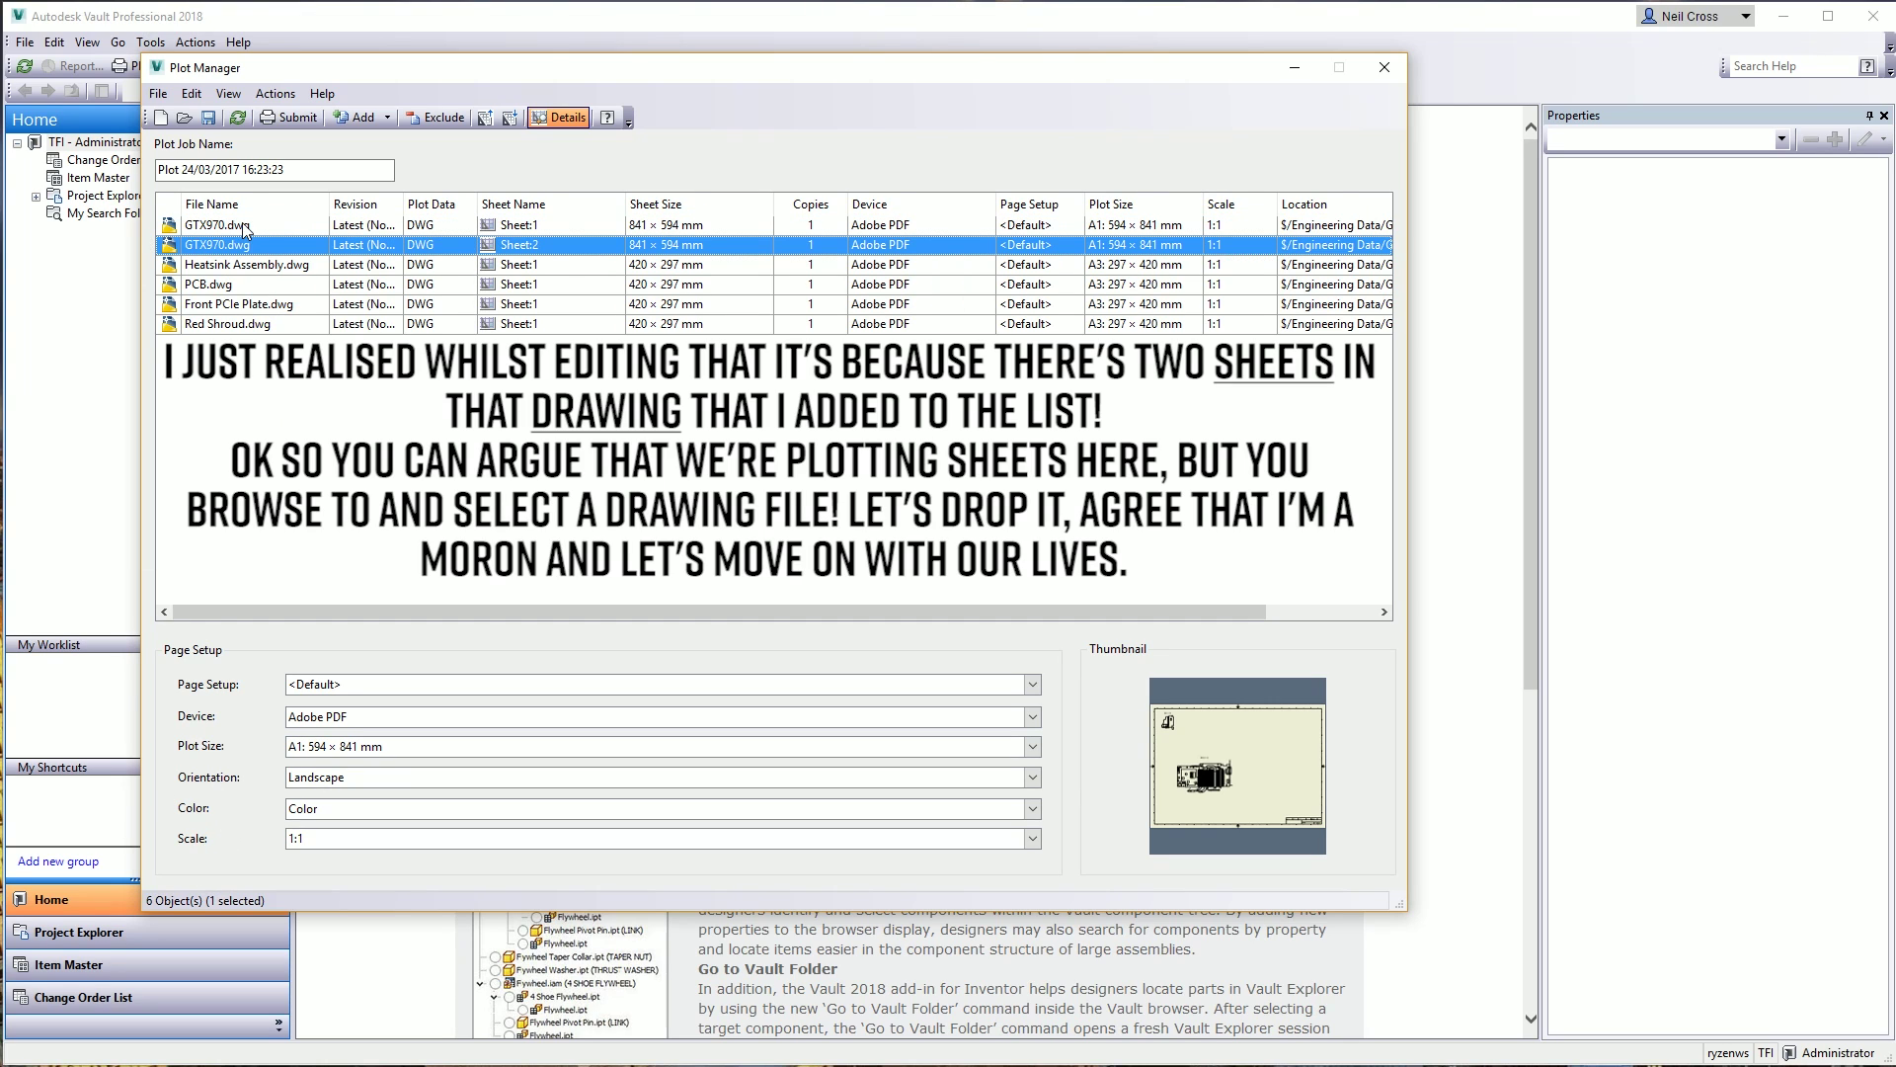
click(241, 223)
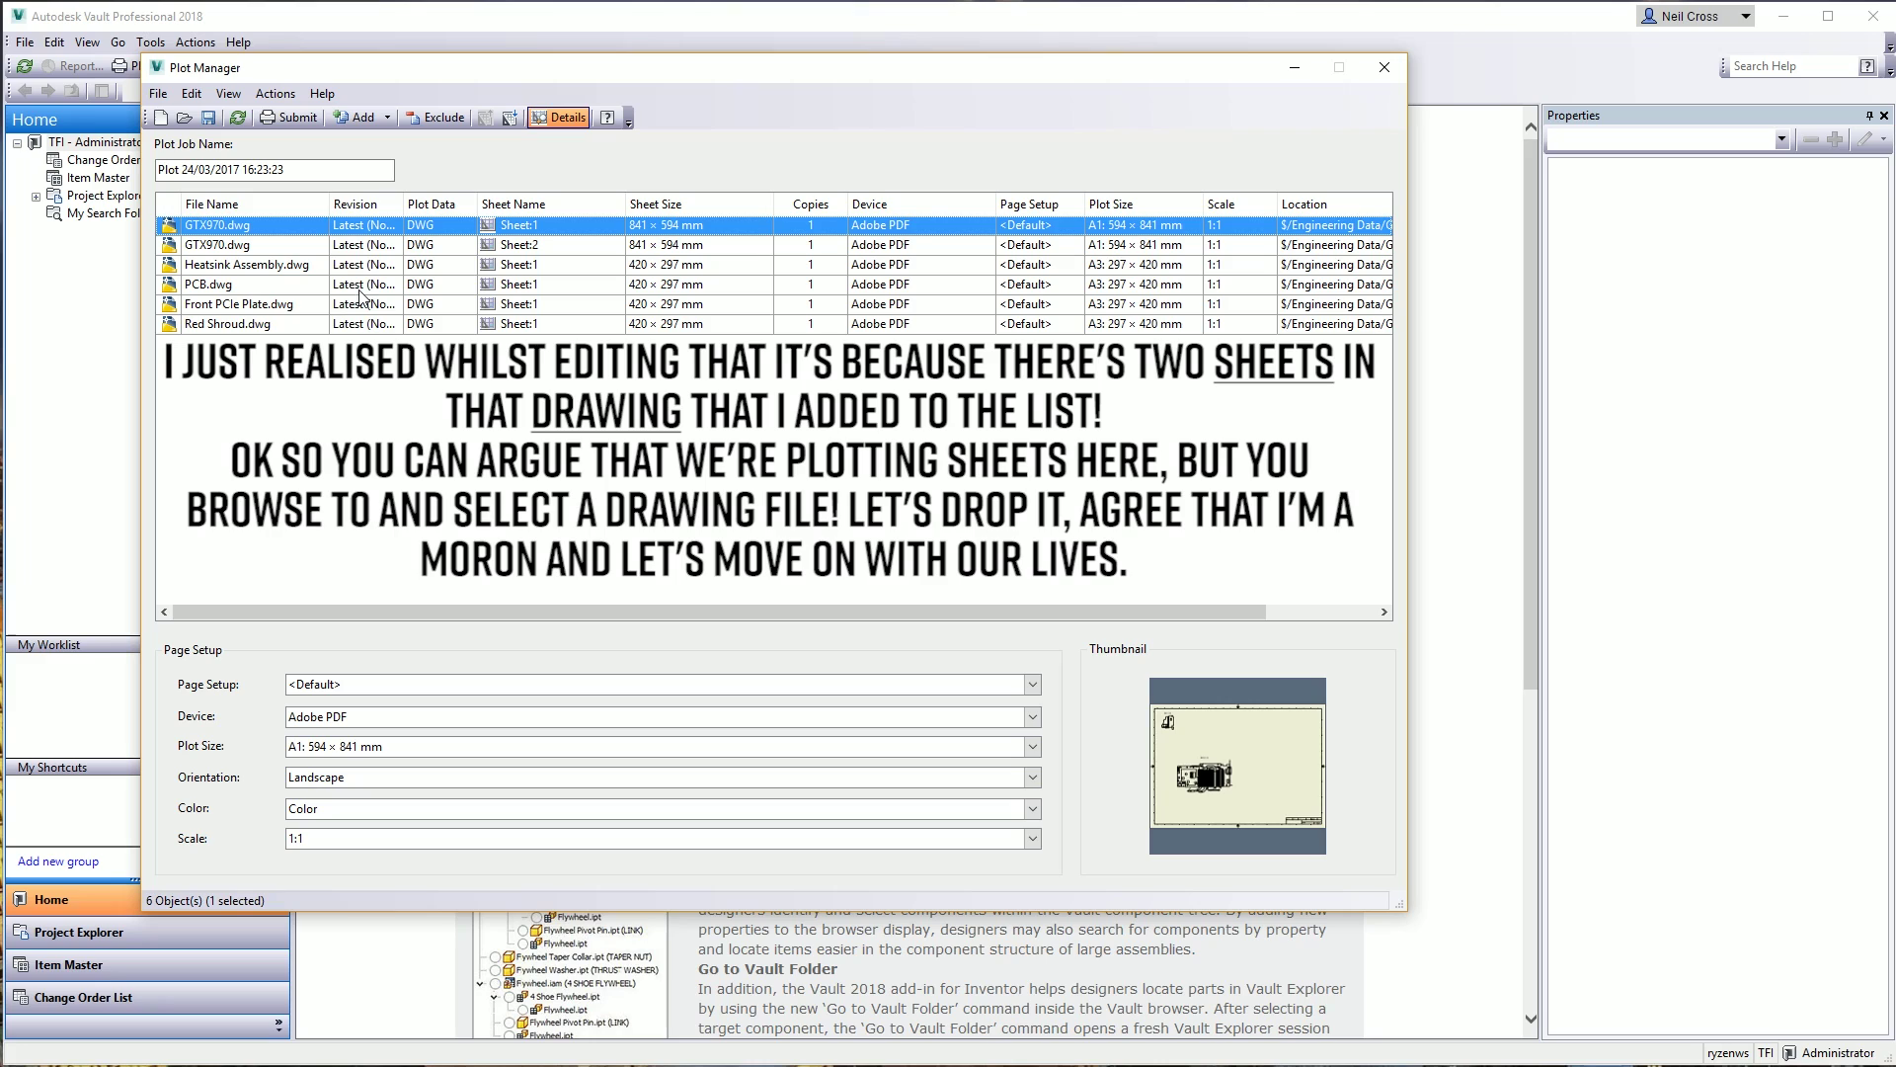
click(459, 117)
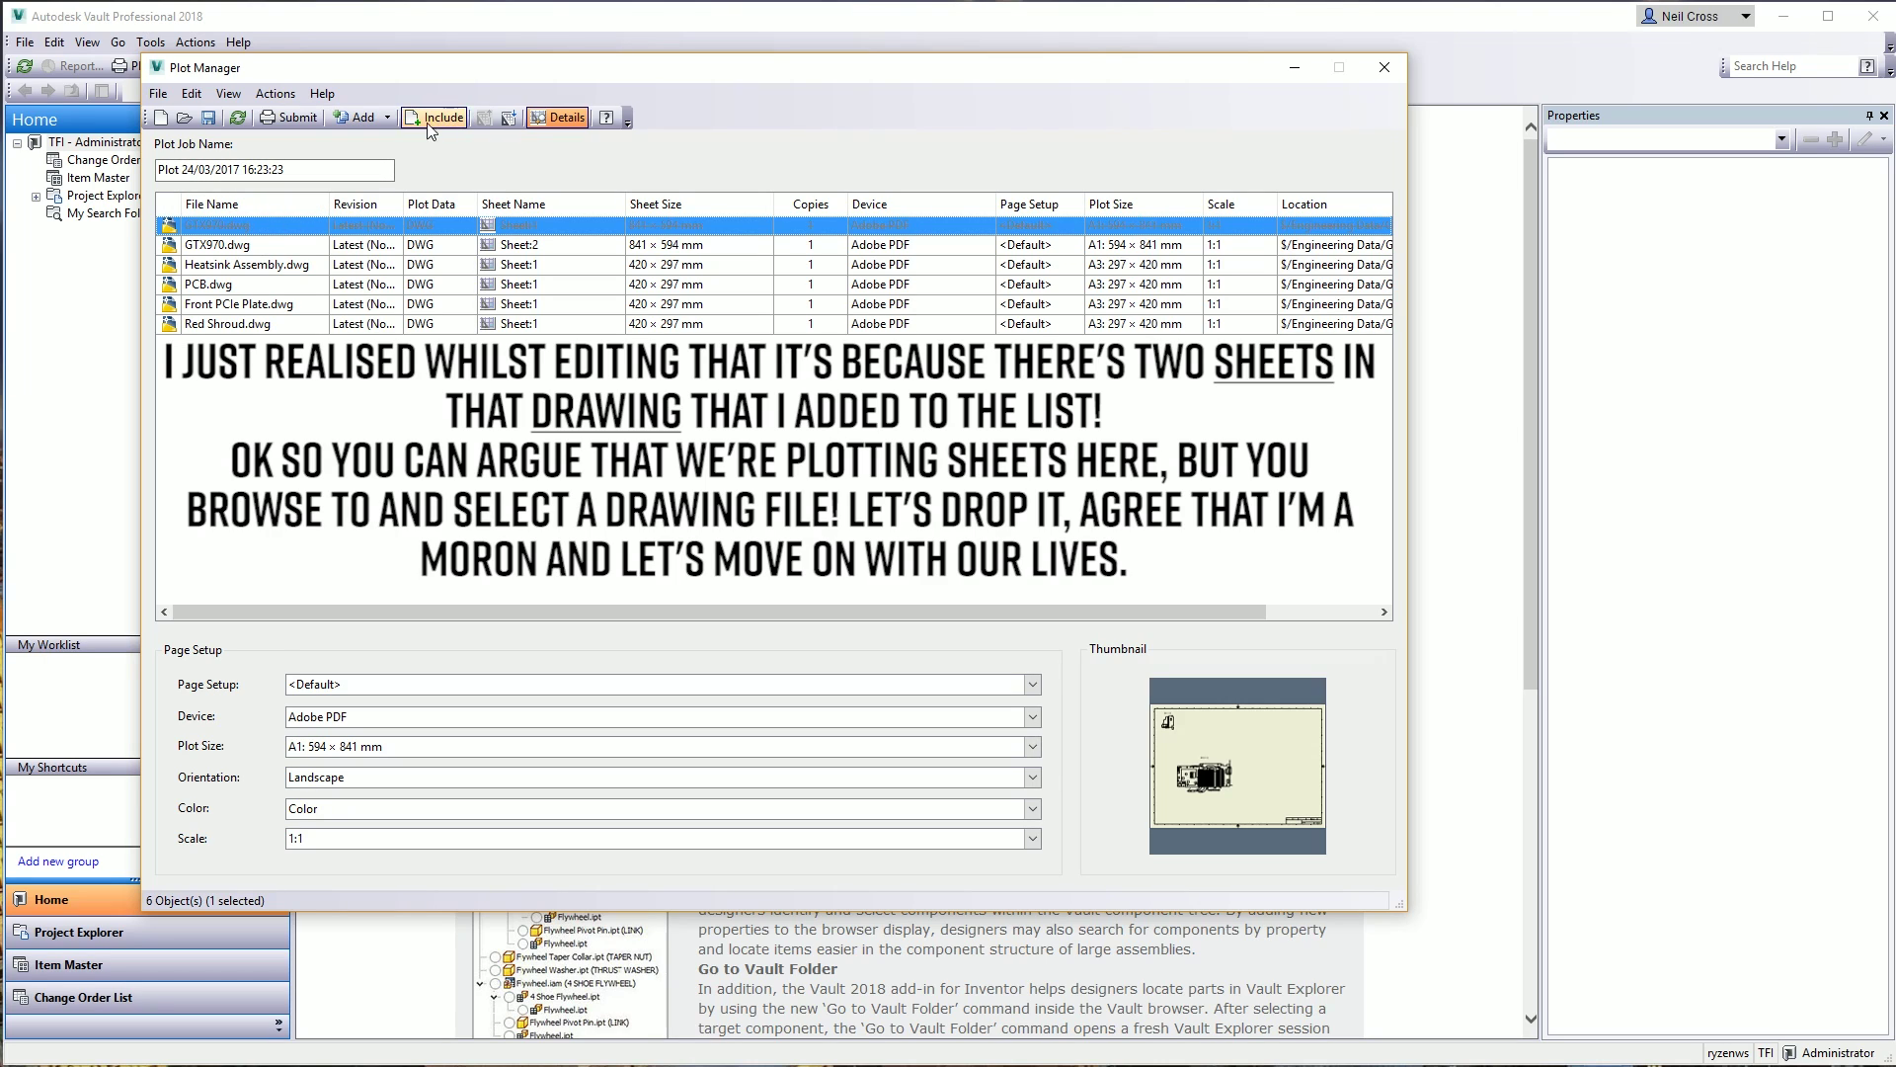
click(203, 245)
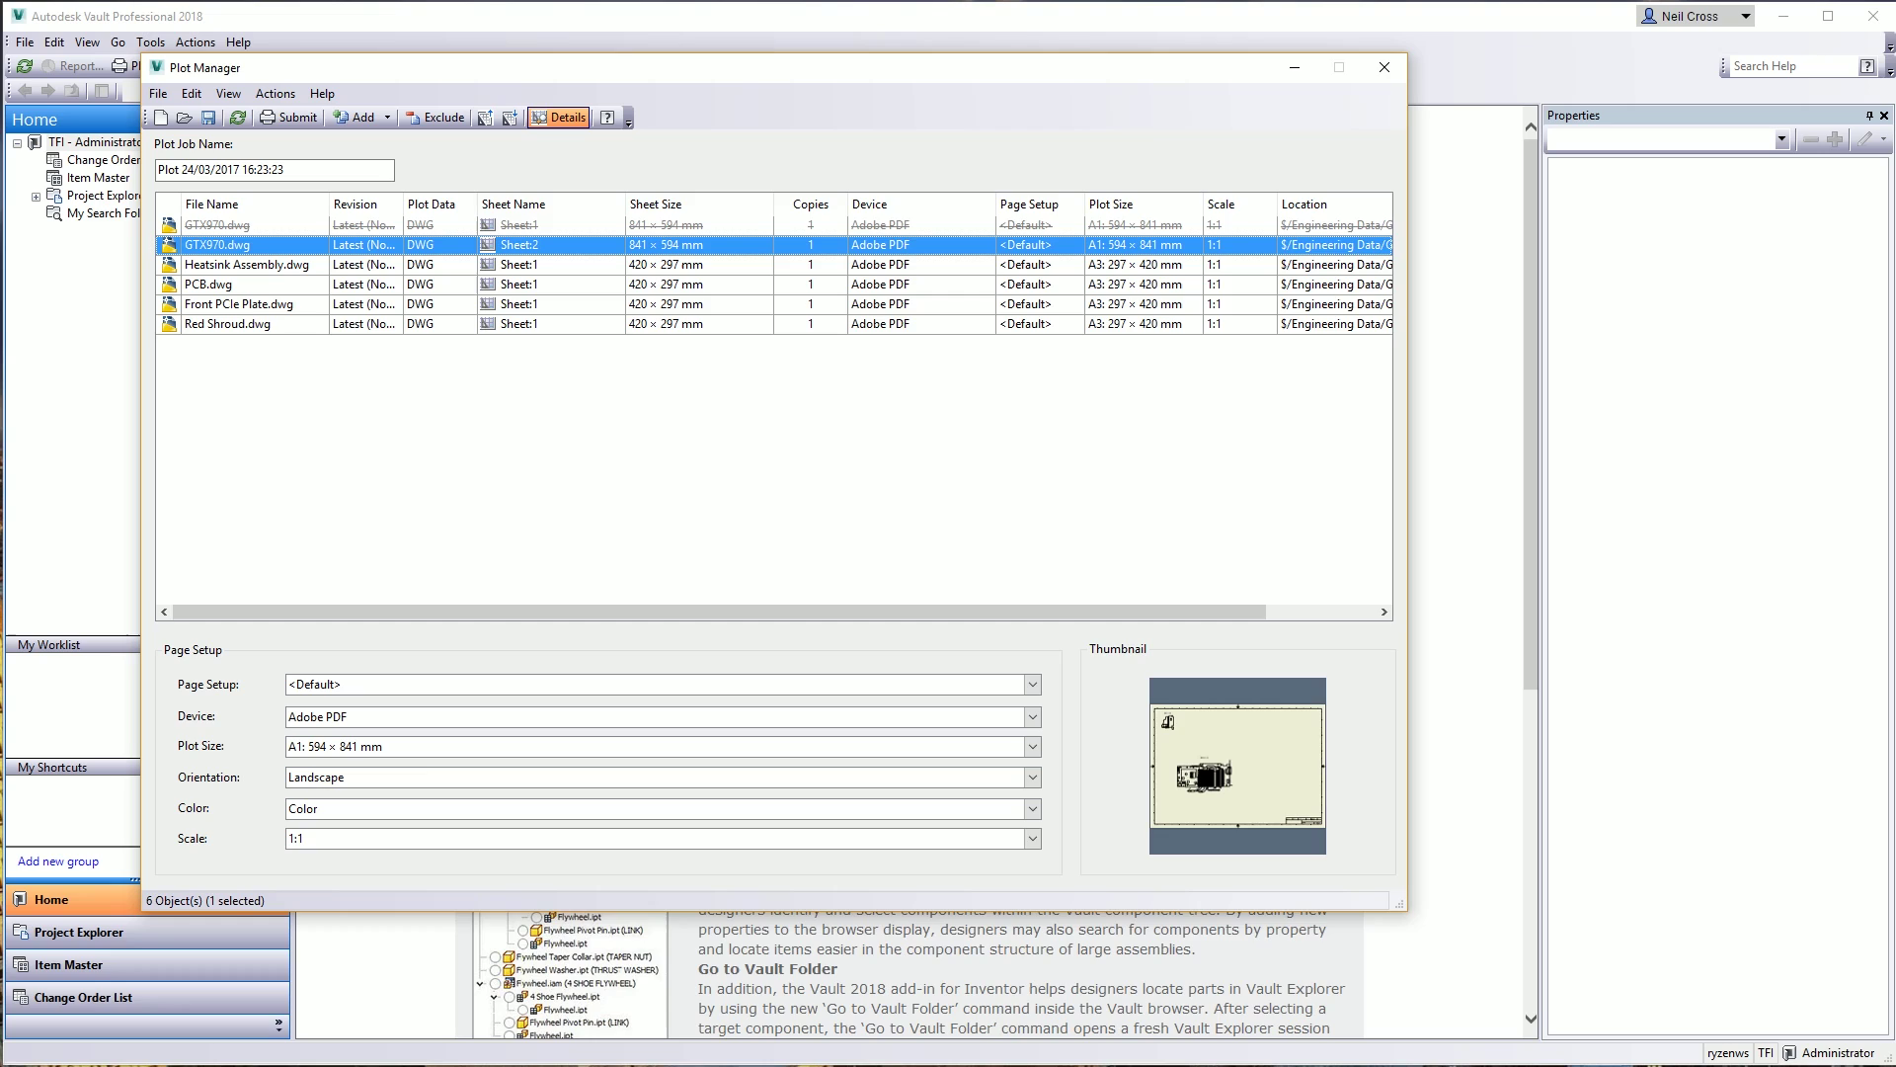
- Show Devices and Printers beside the plot job and bring up the Adobe PDF printer's actions
click(509, 415)
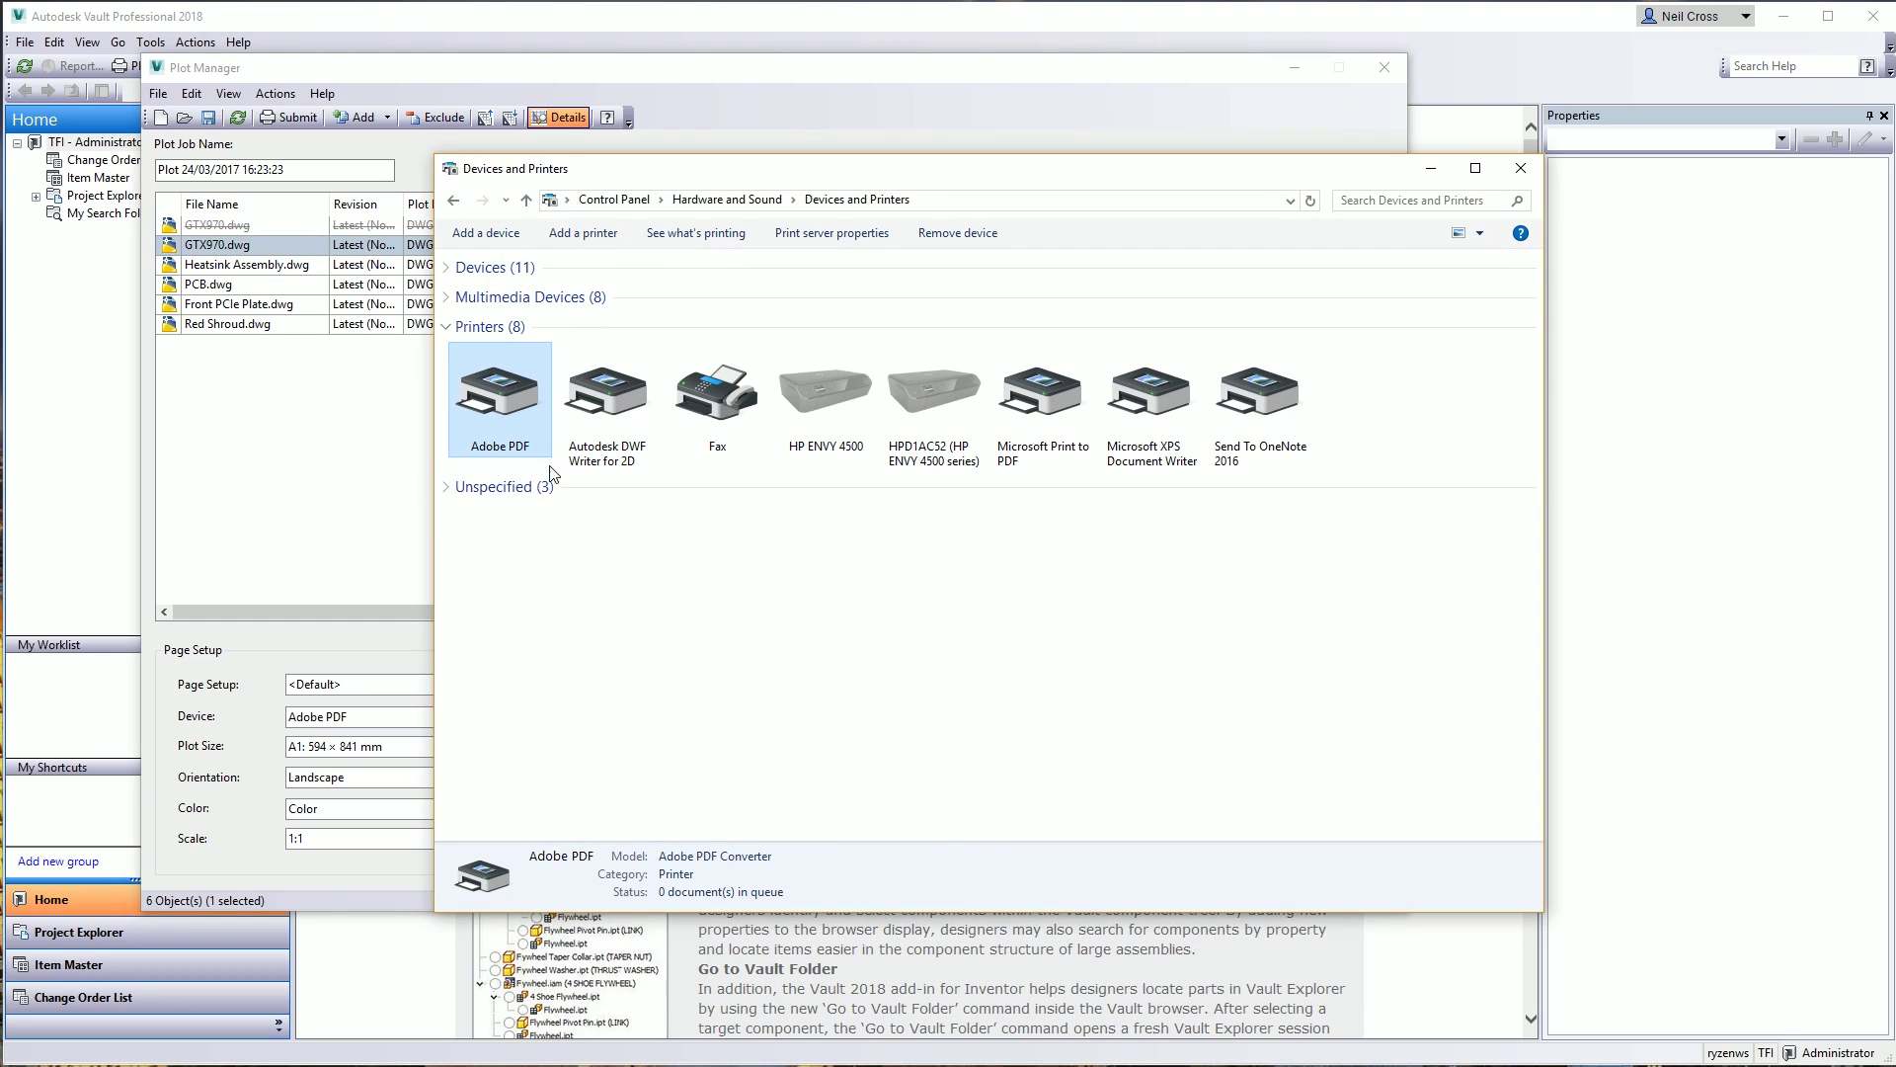
drag(605, 173, 444, 172)
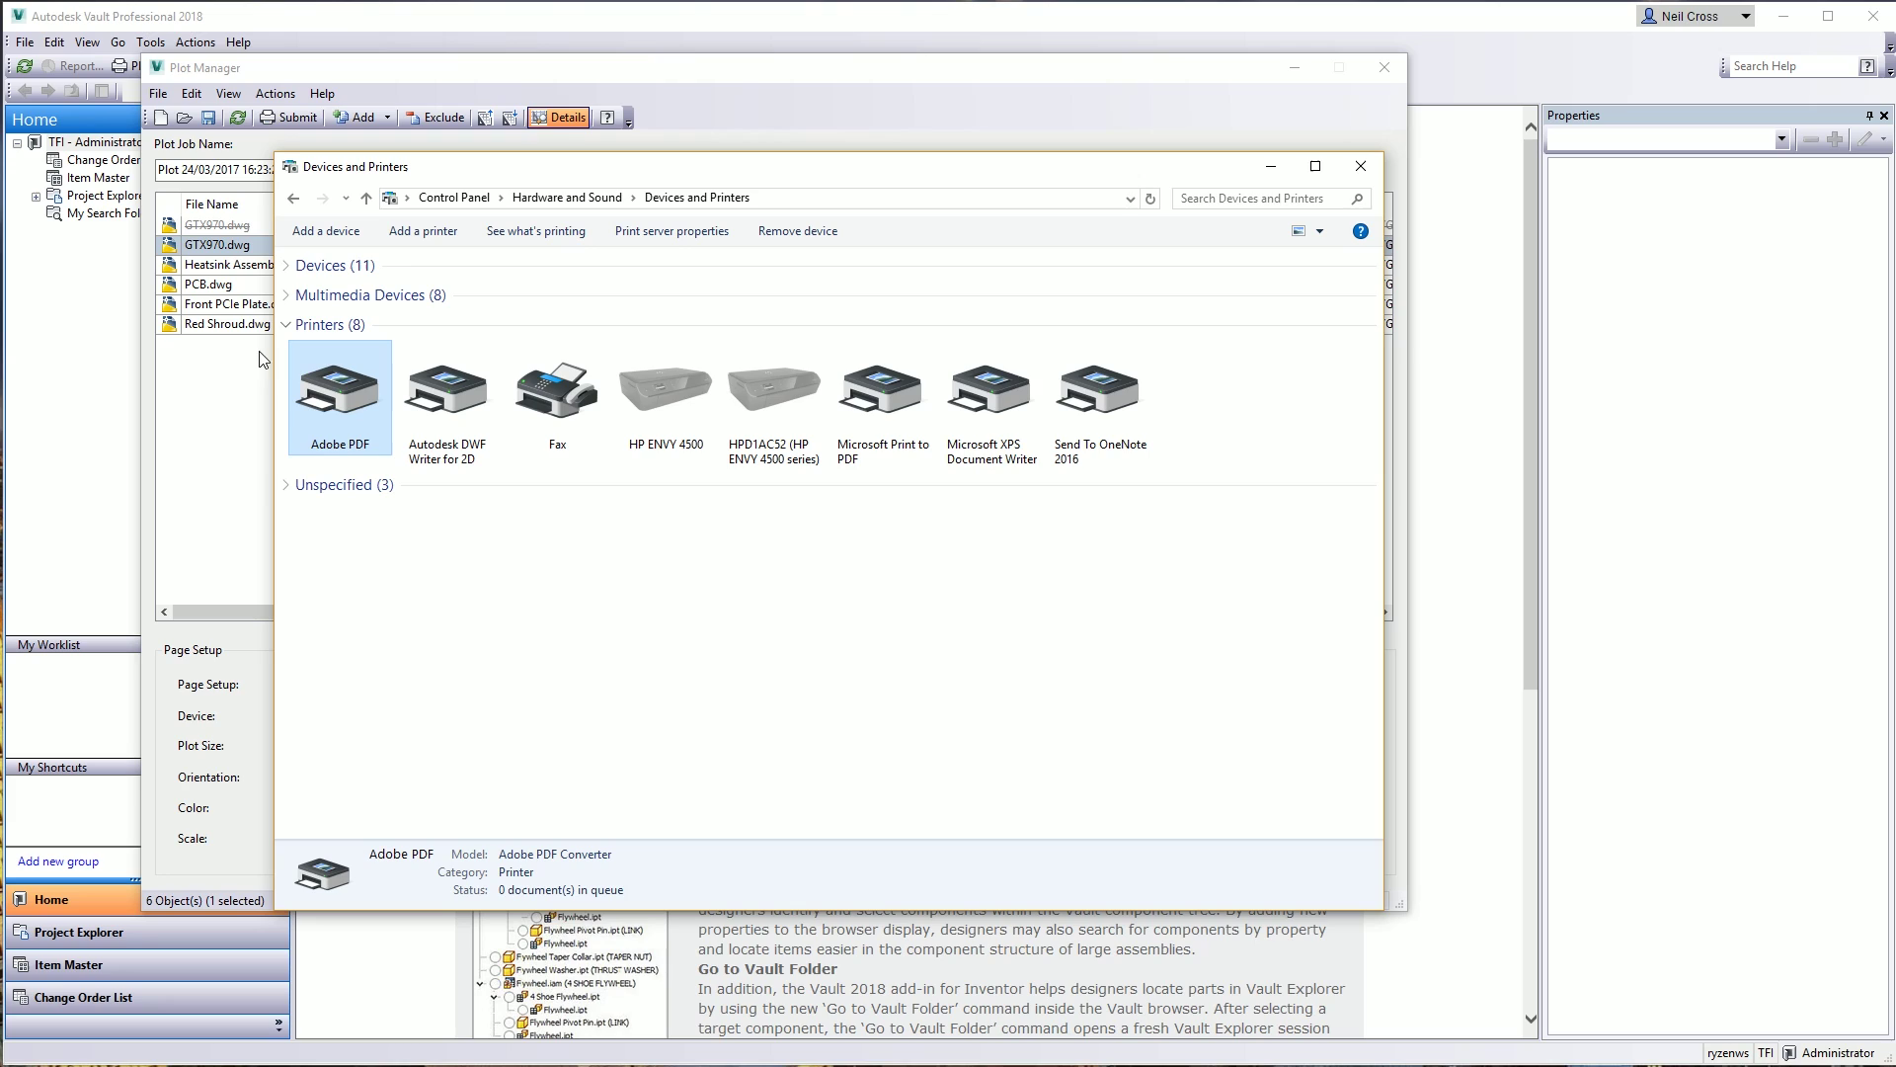
click(457, 407)
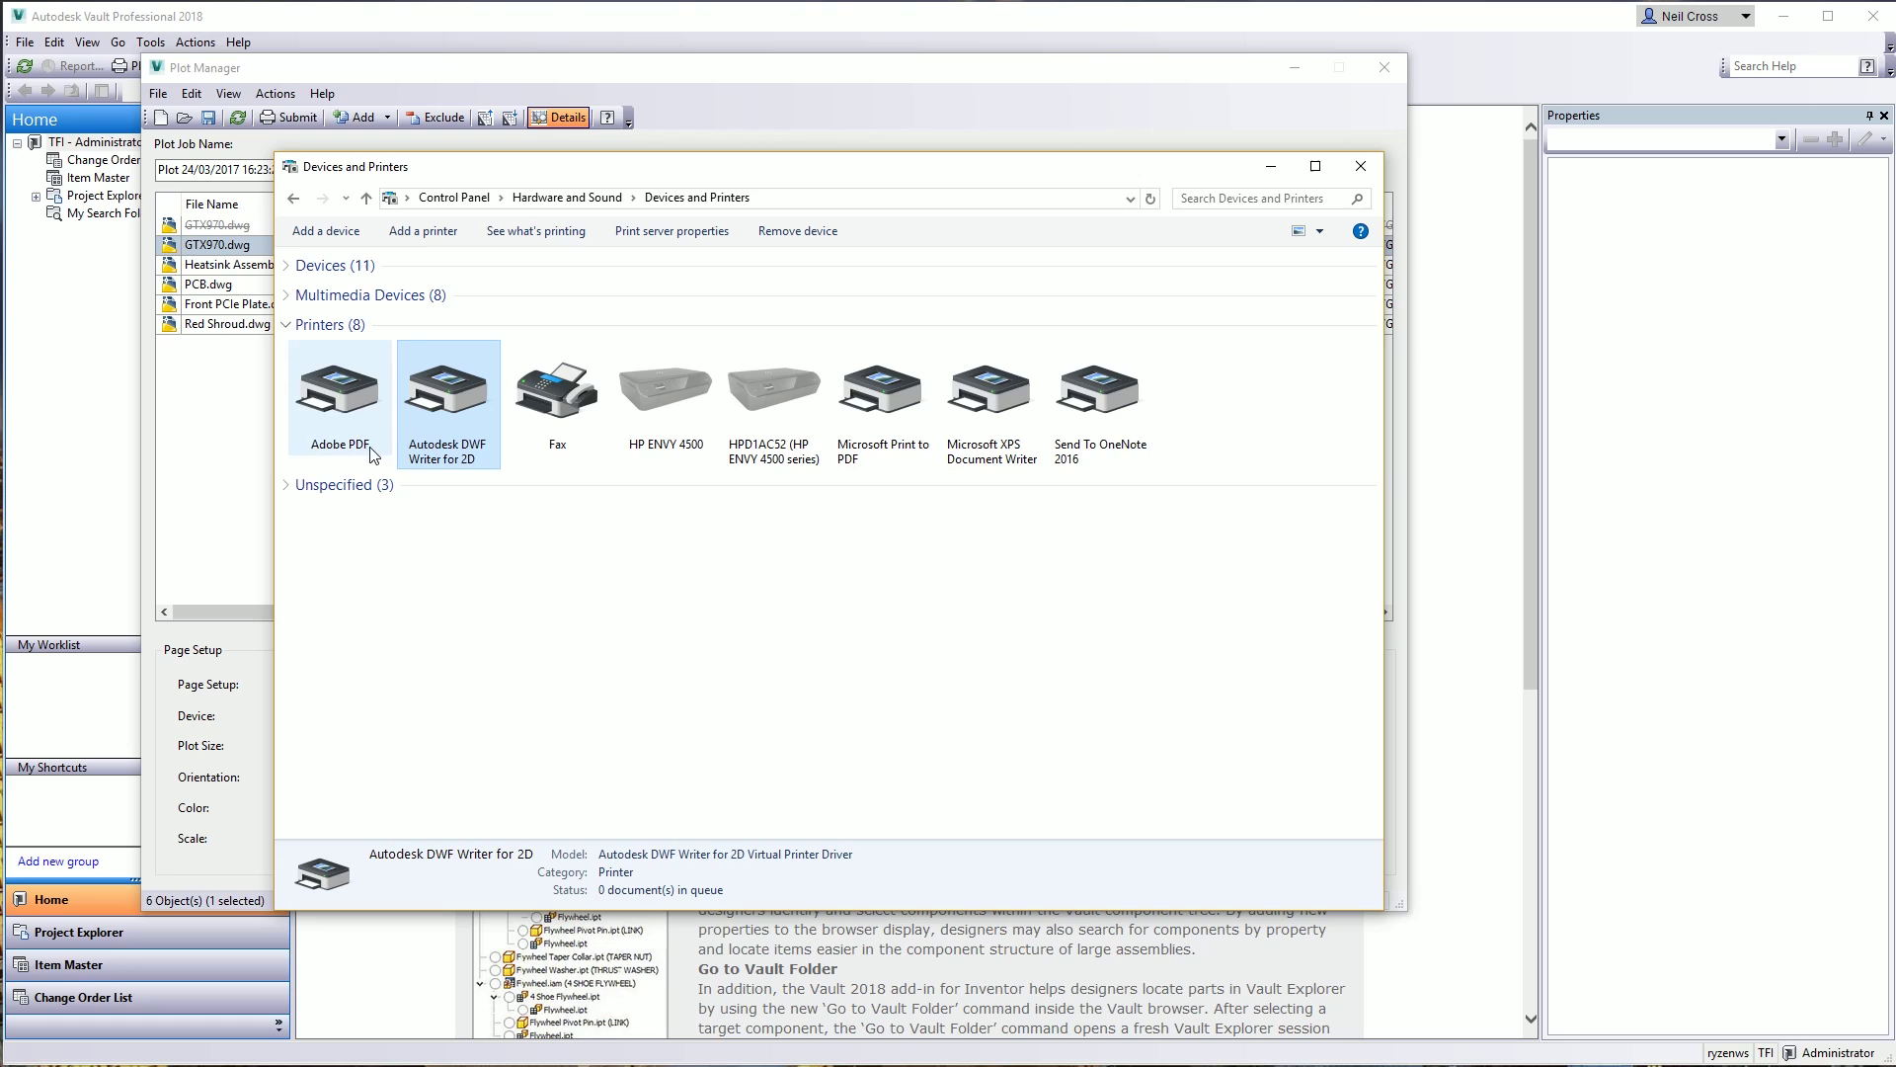
mouse_move(439, 445)
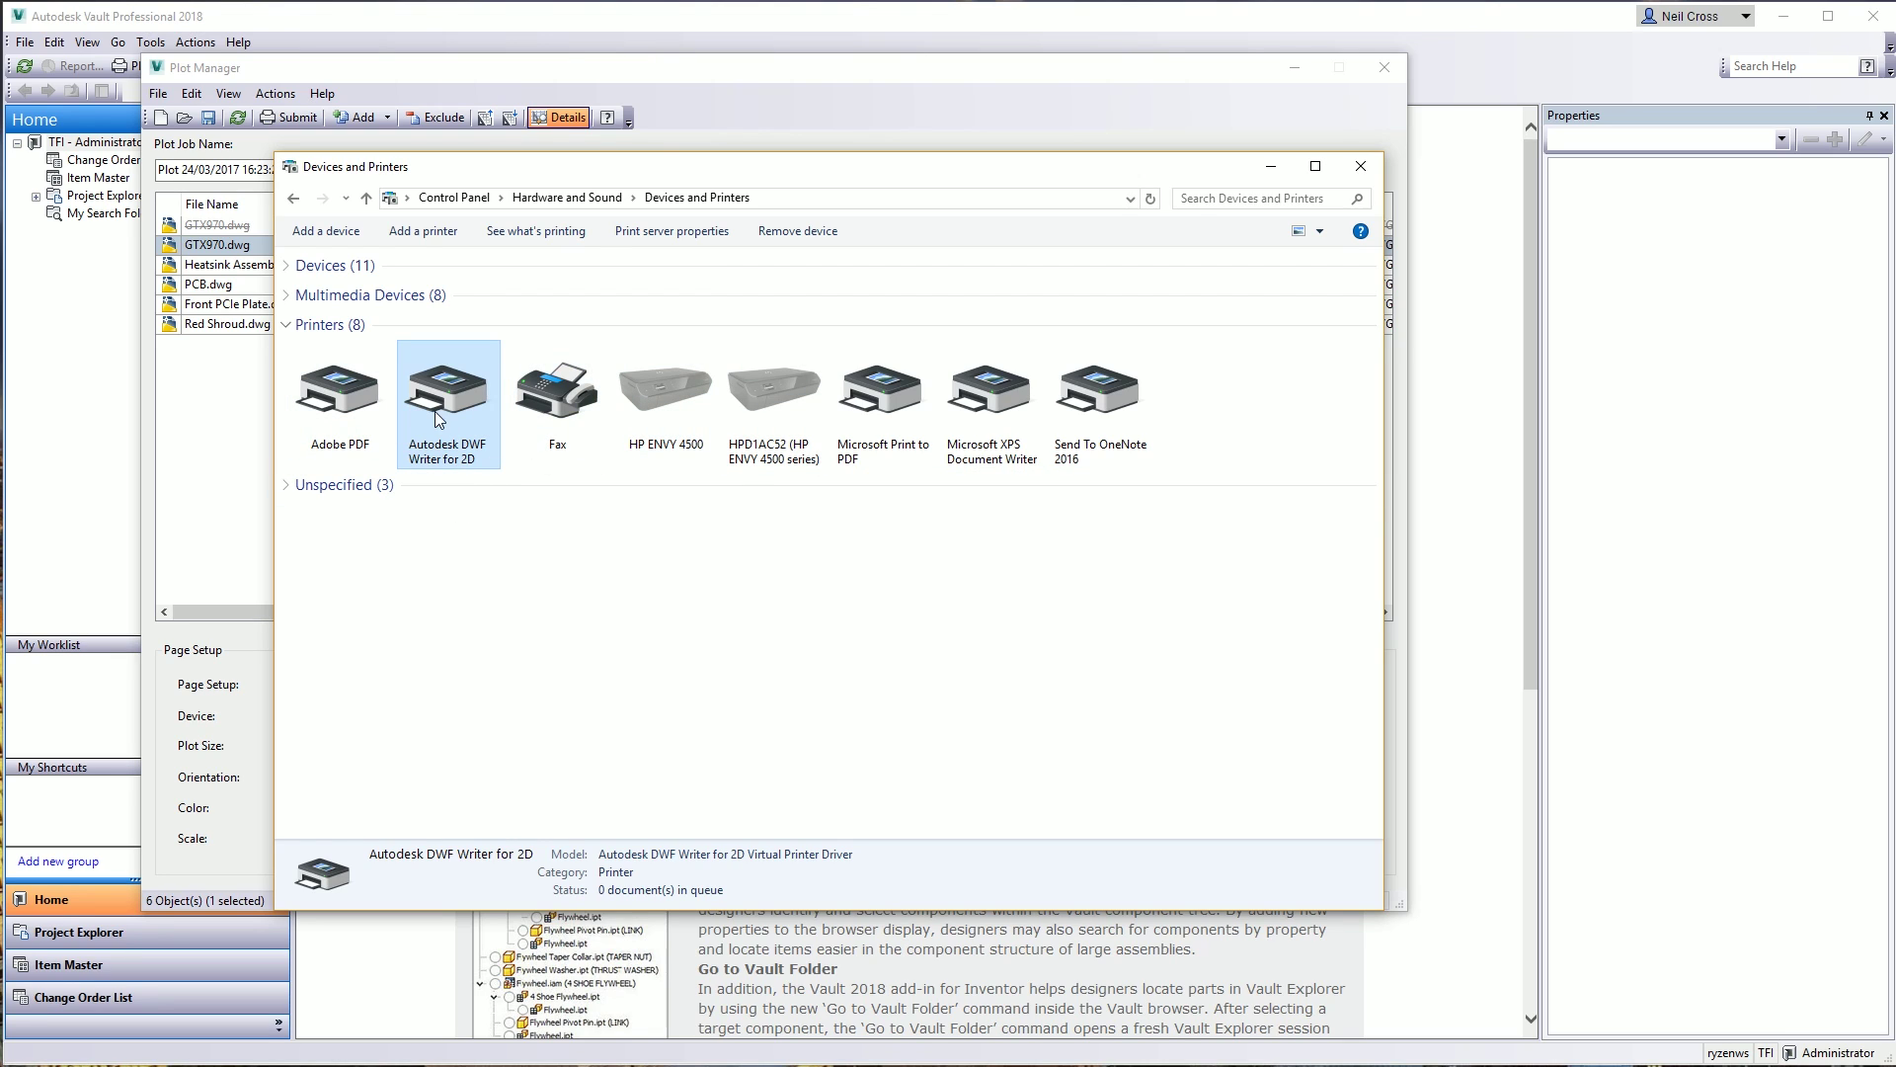
click(362, 400)
right_click(363, 400)
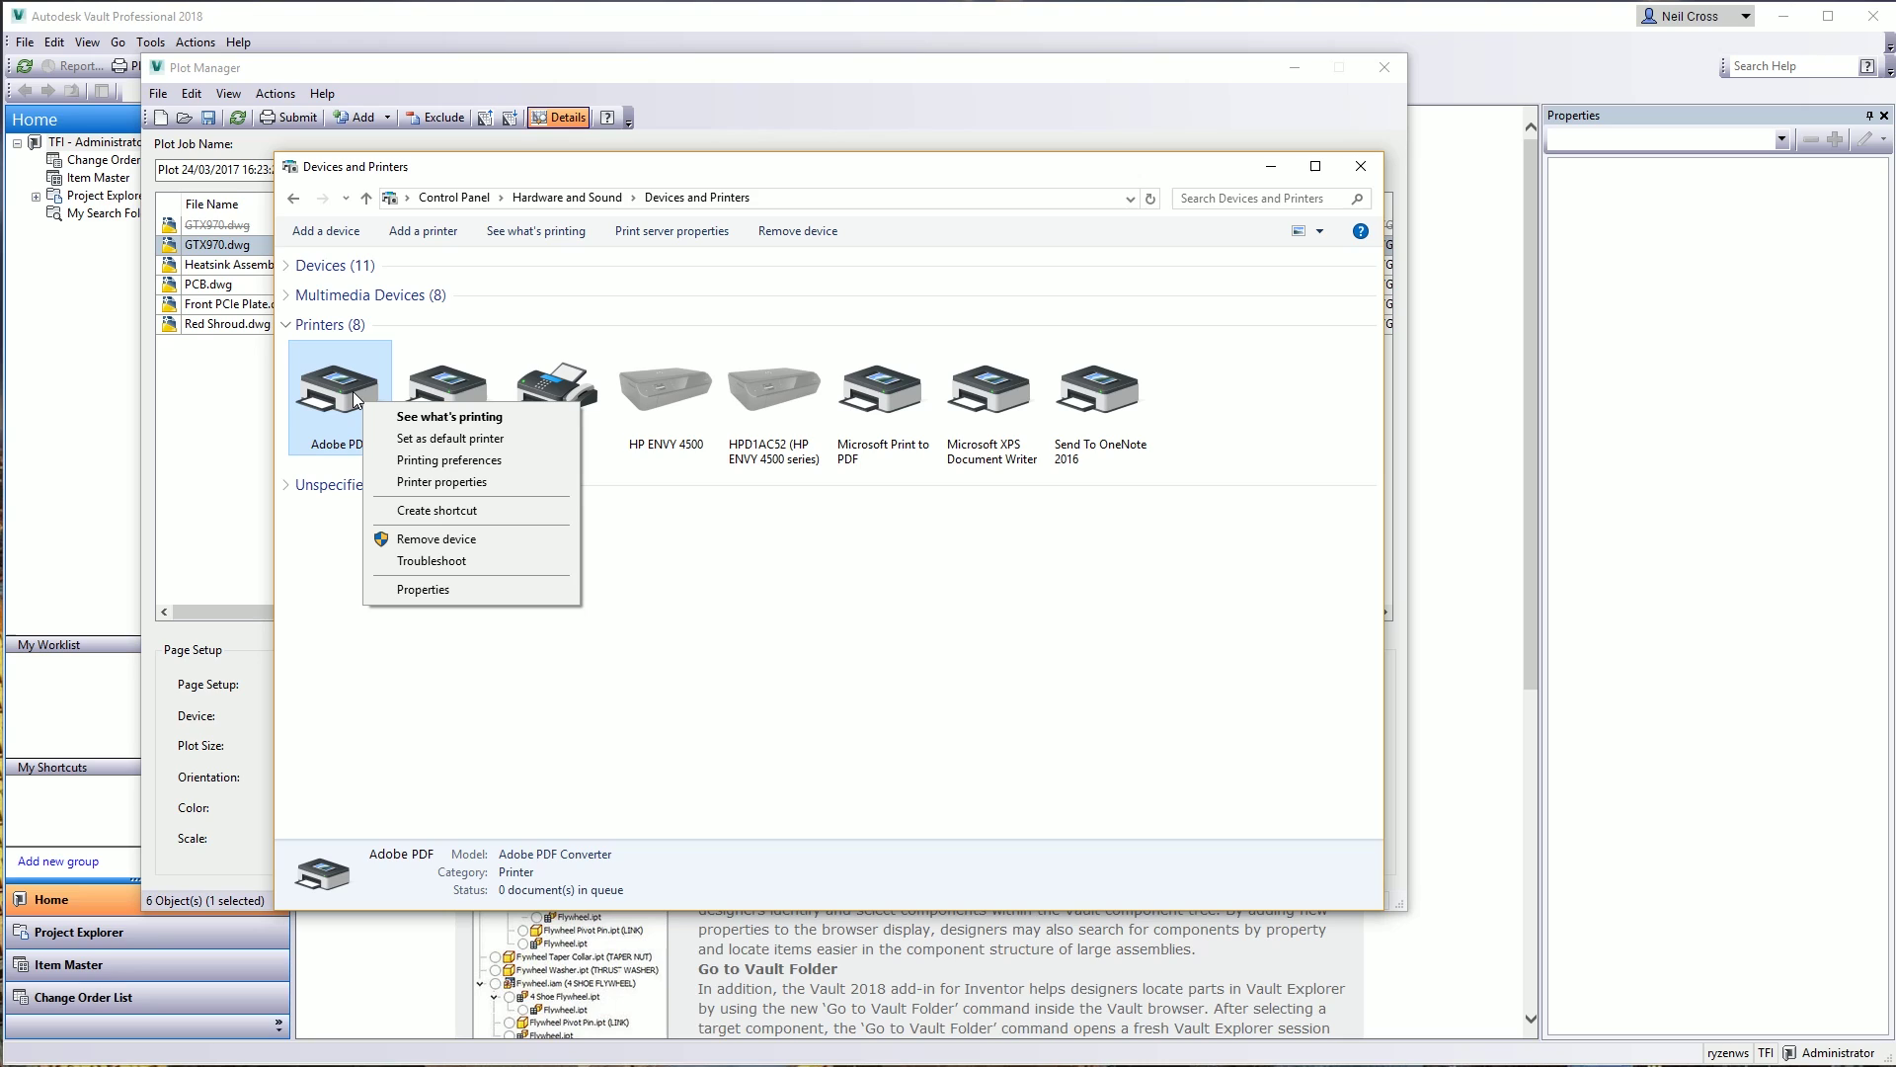
- Review the Adobe PDF printing preferences, keeping A3 and the Desktop output folder
click(440, 460)
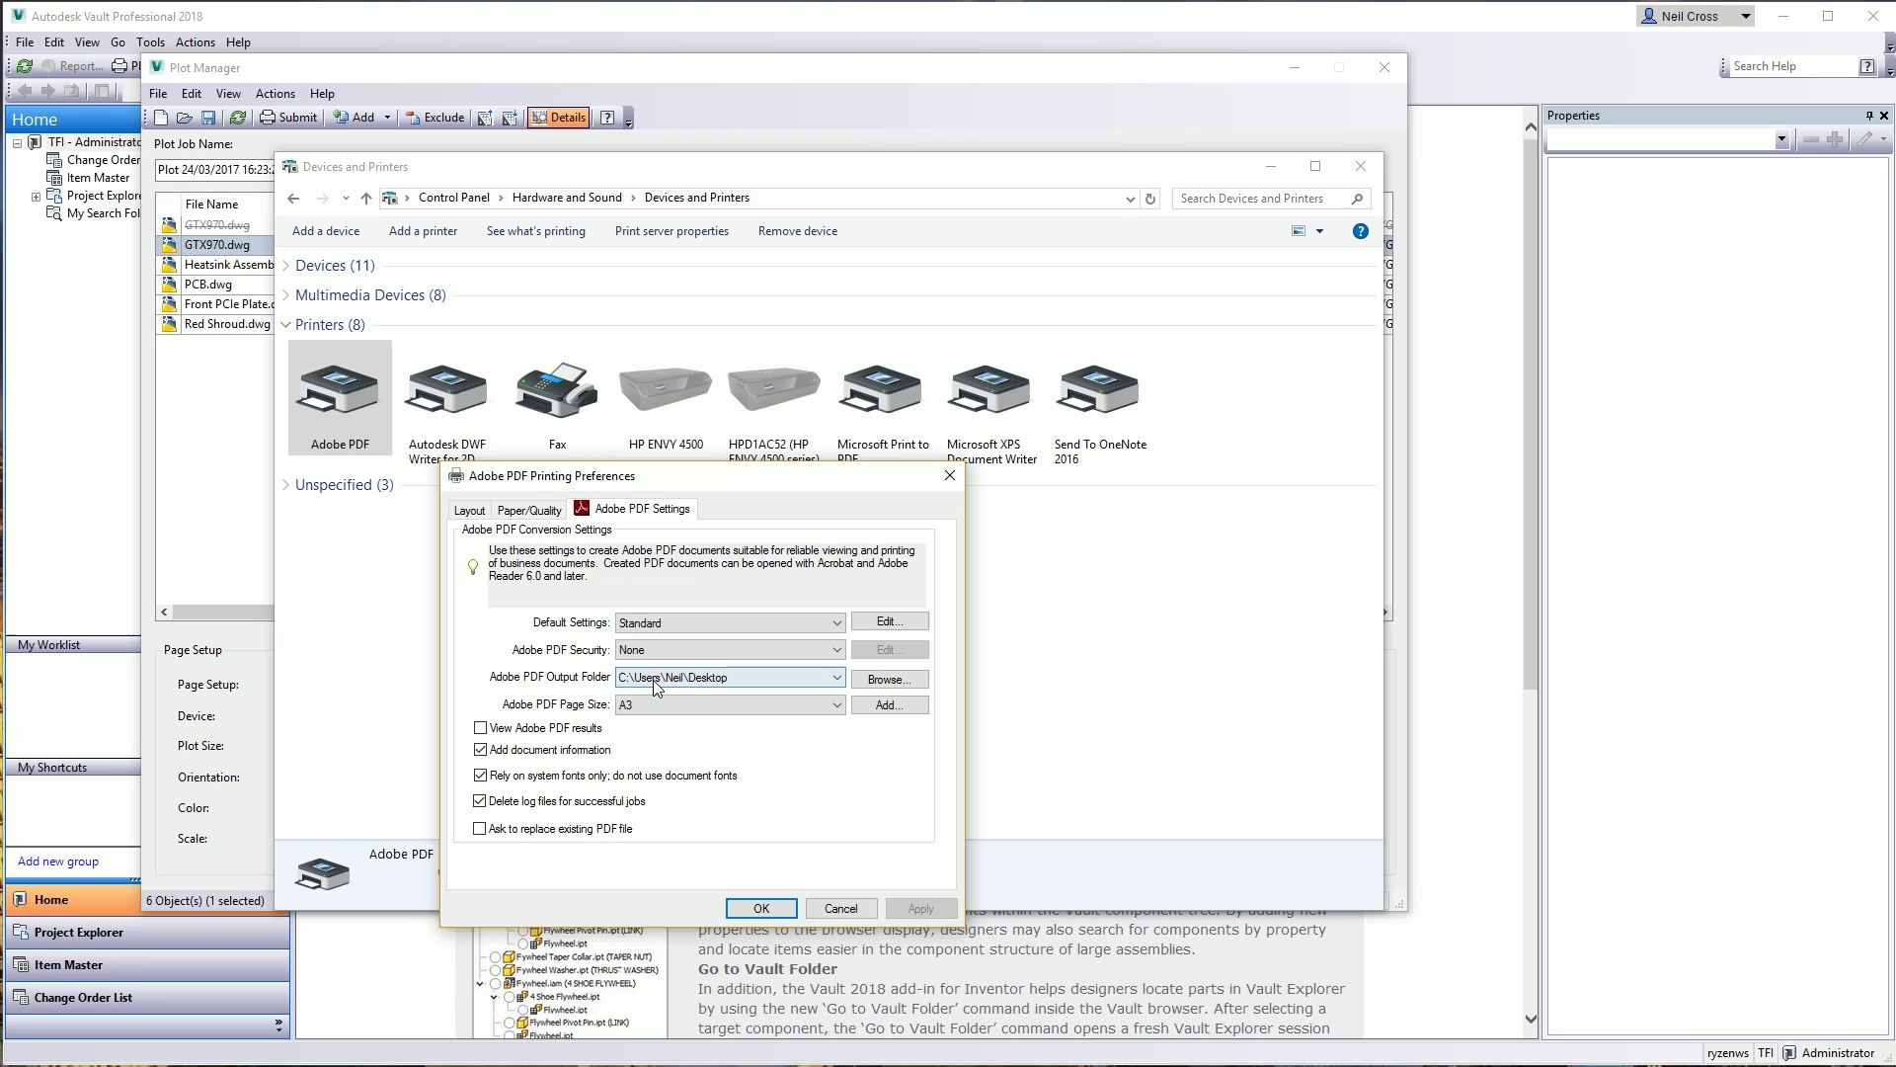
click(700, 678)
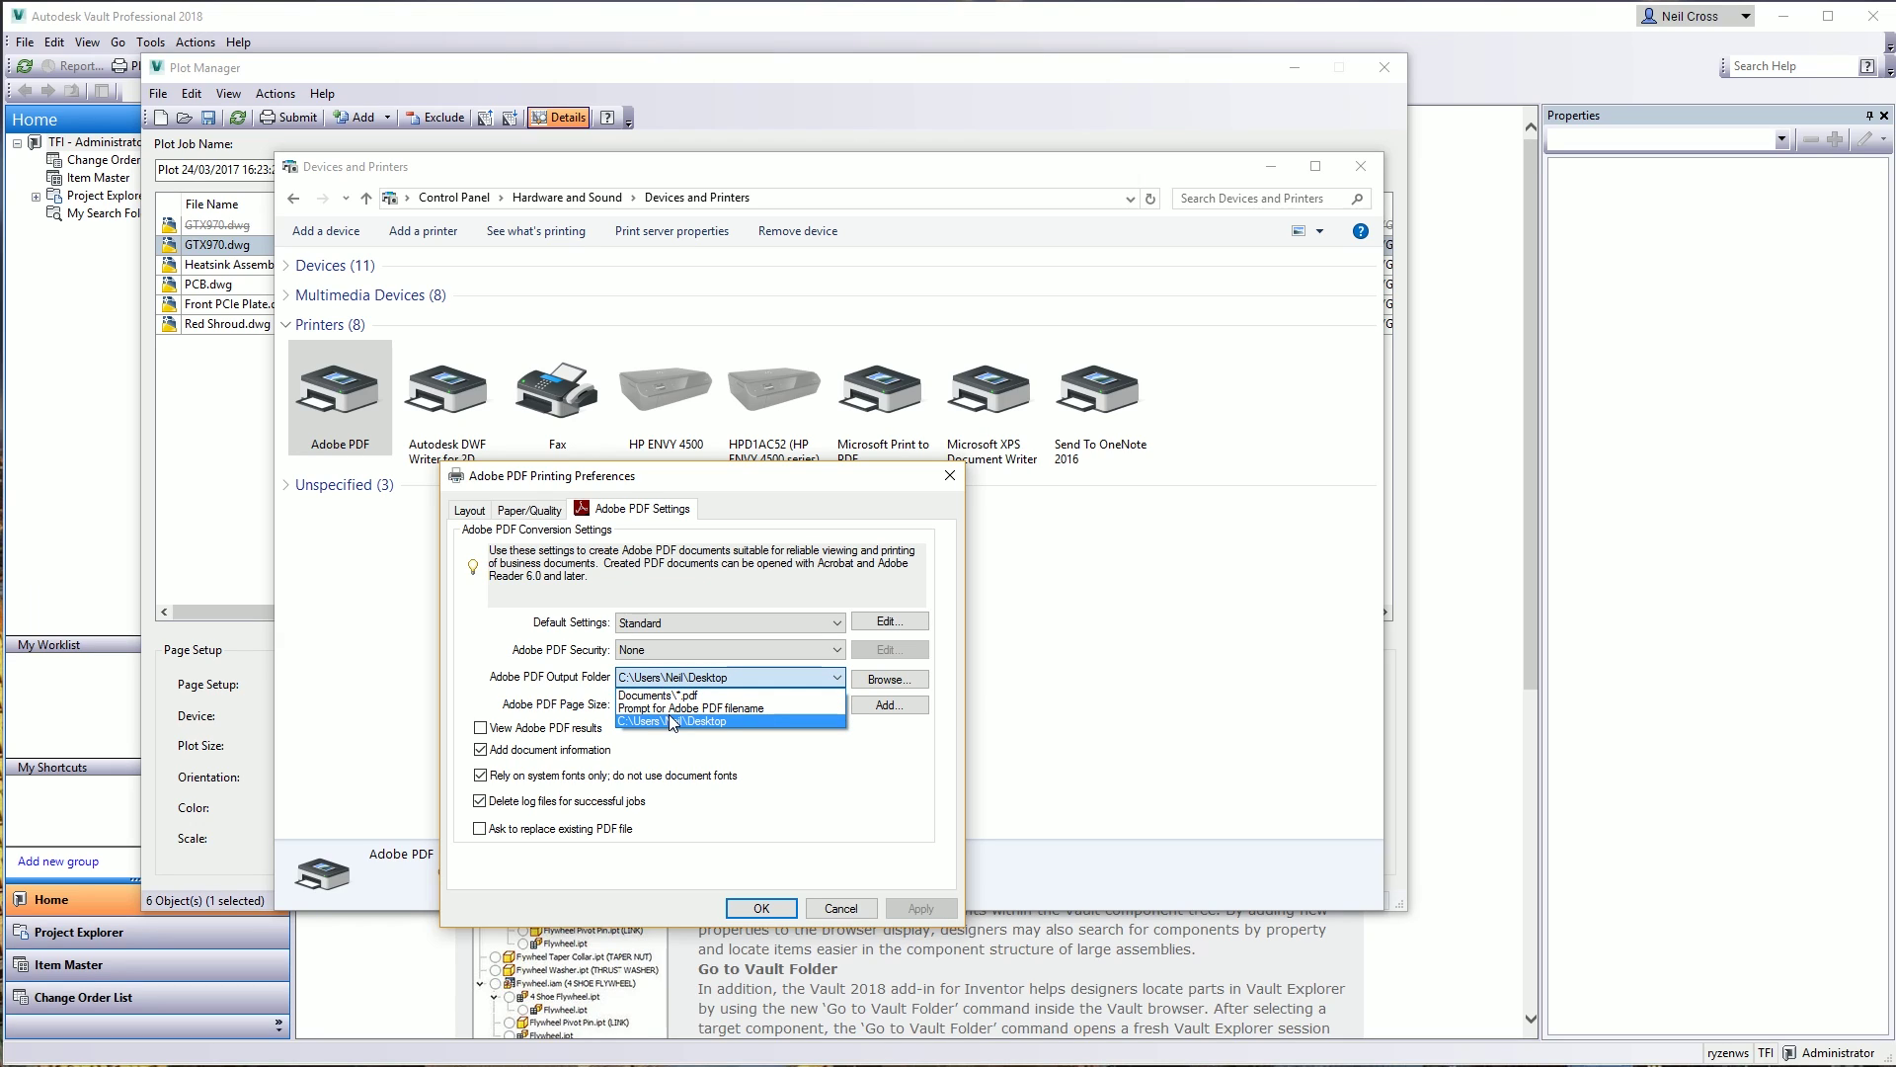
click(671, 715)
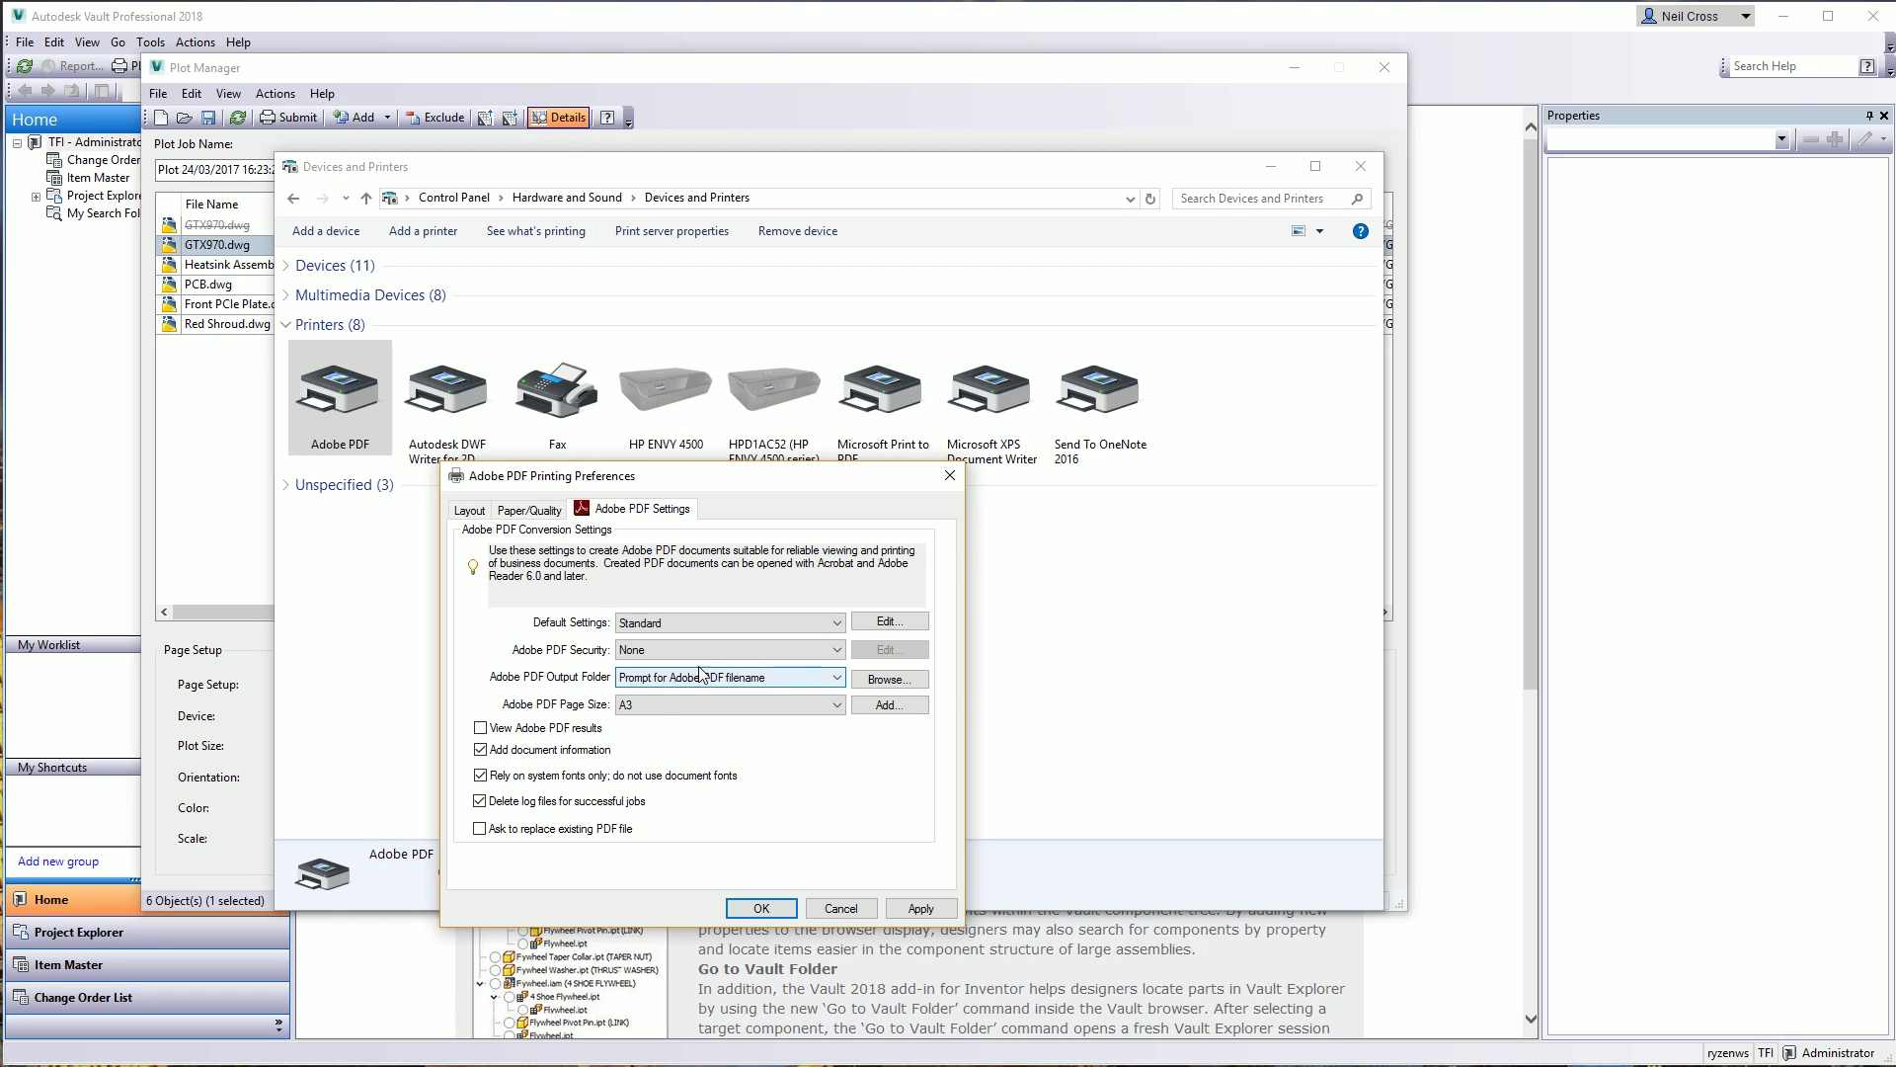
click(691, 678)
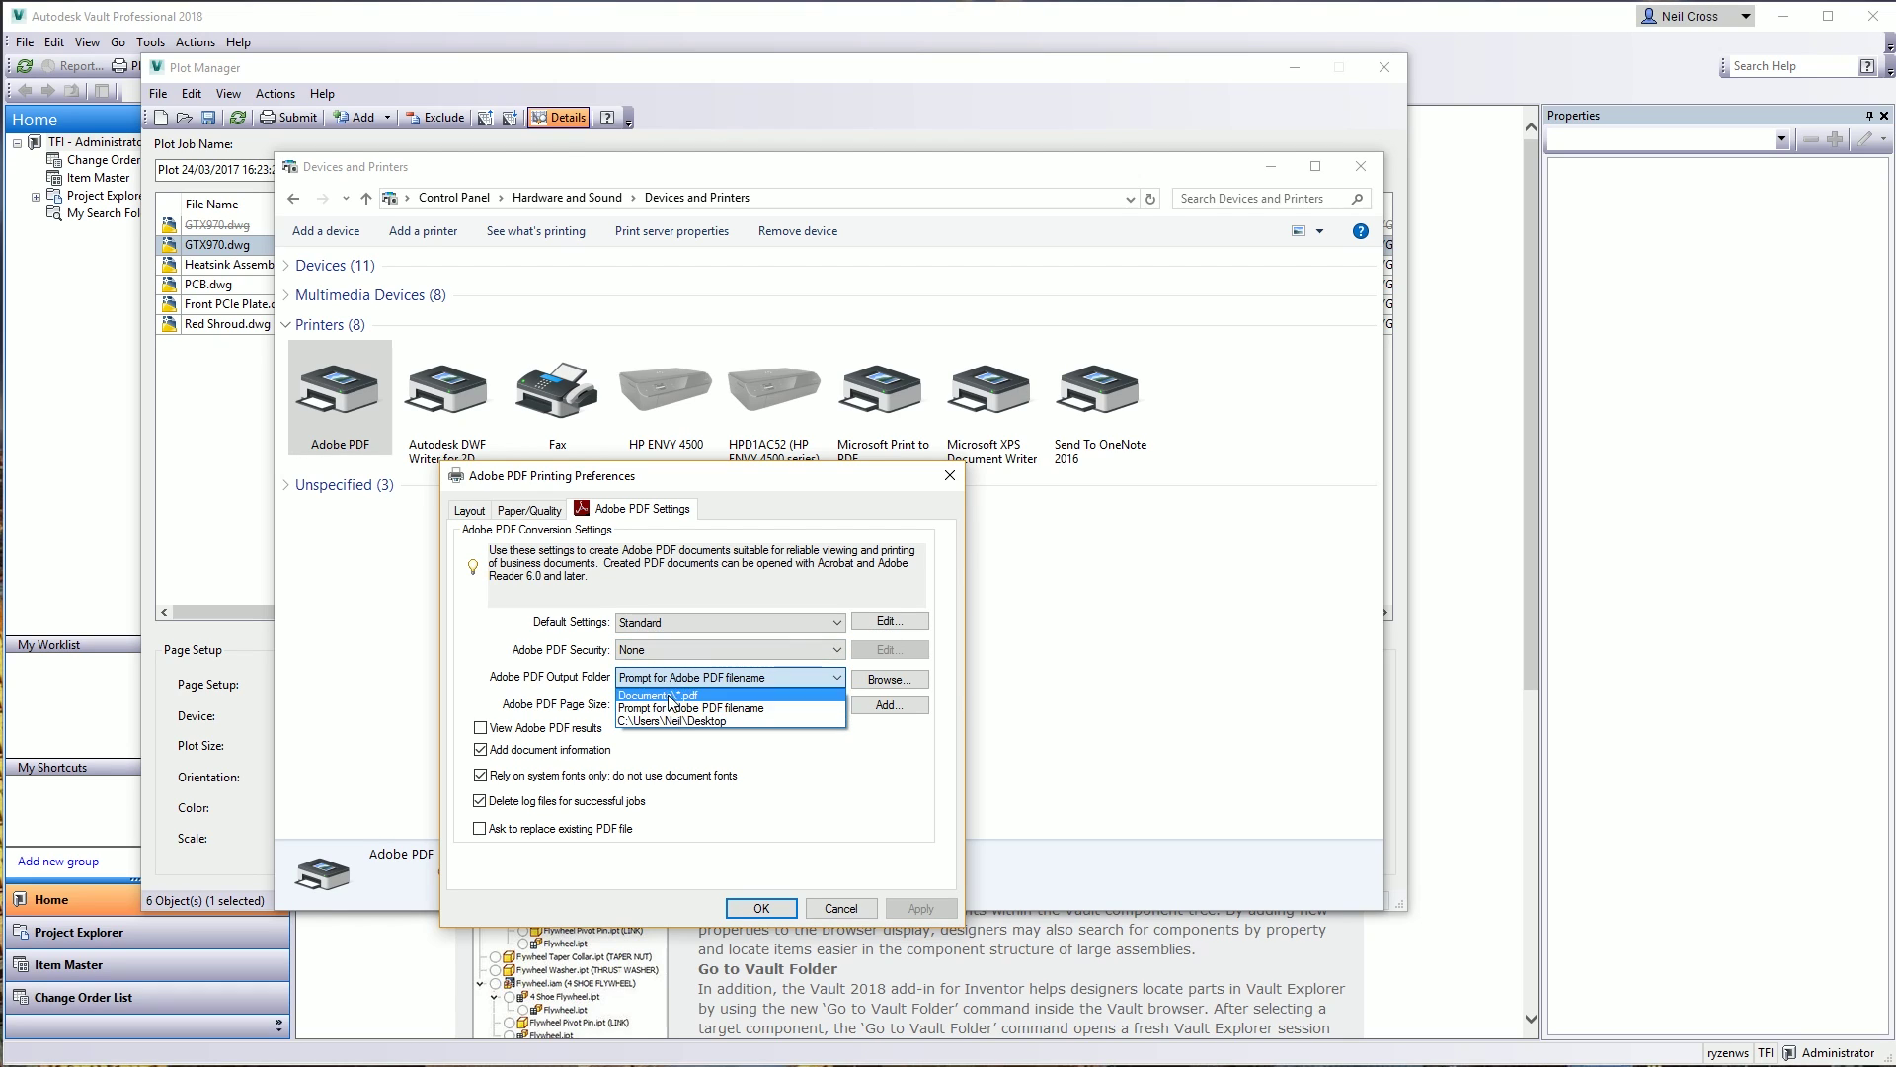
click(679, 722)
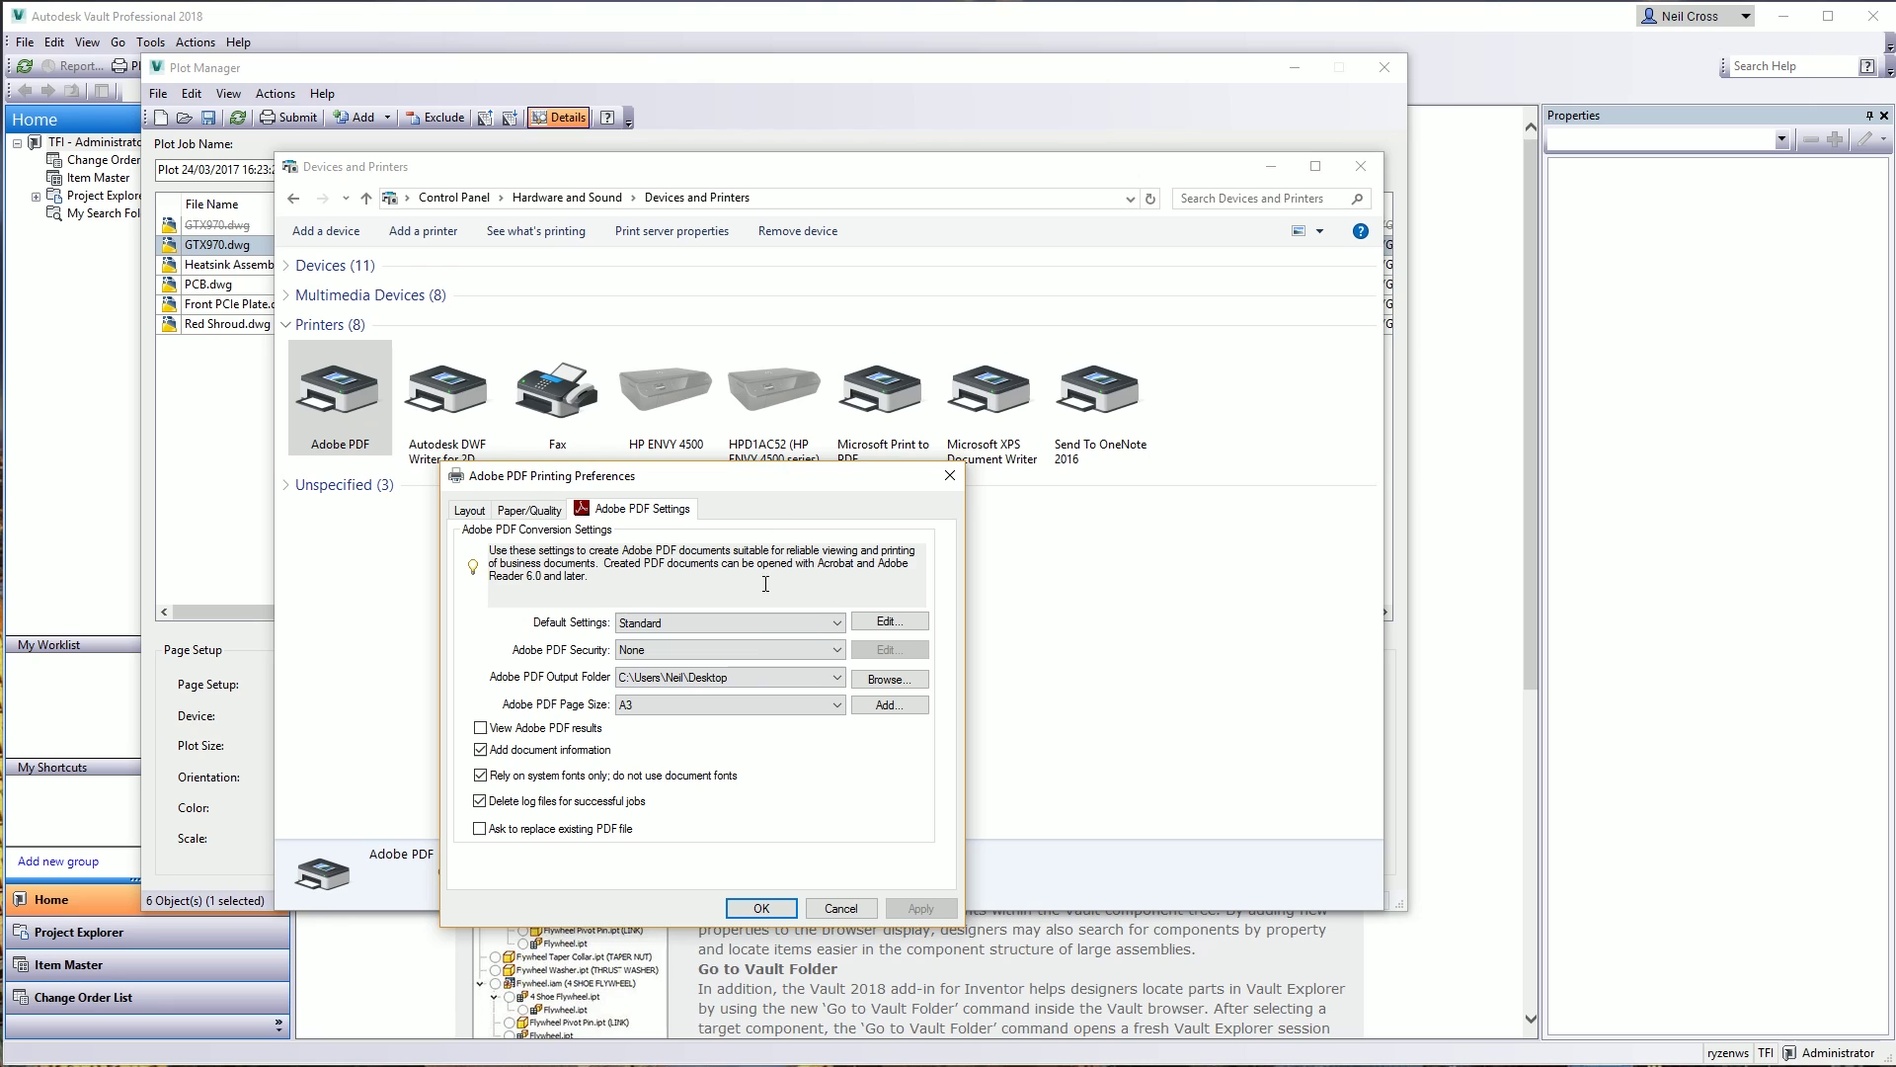
click(779, 911)
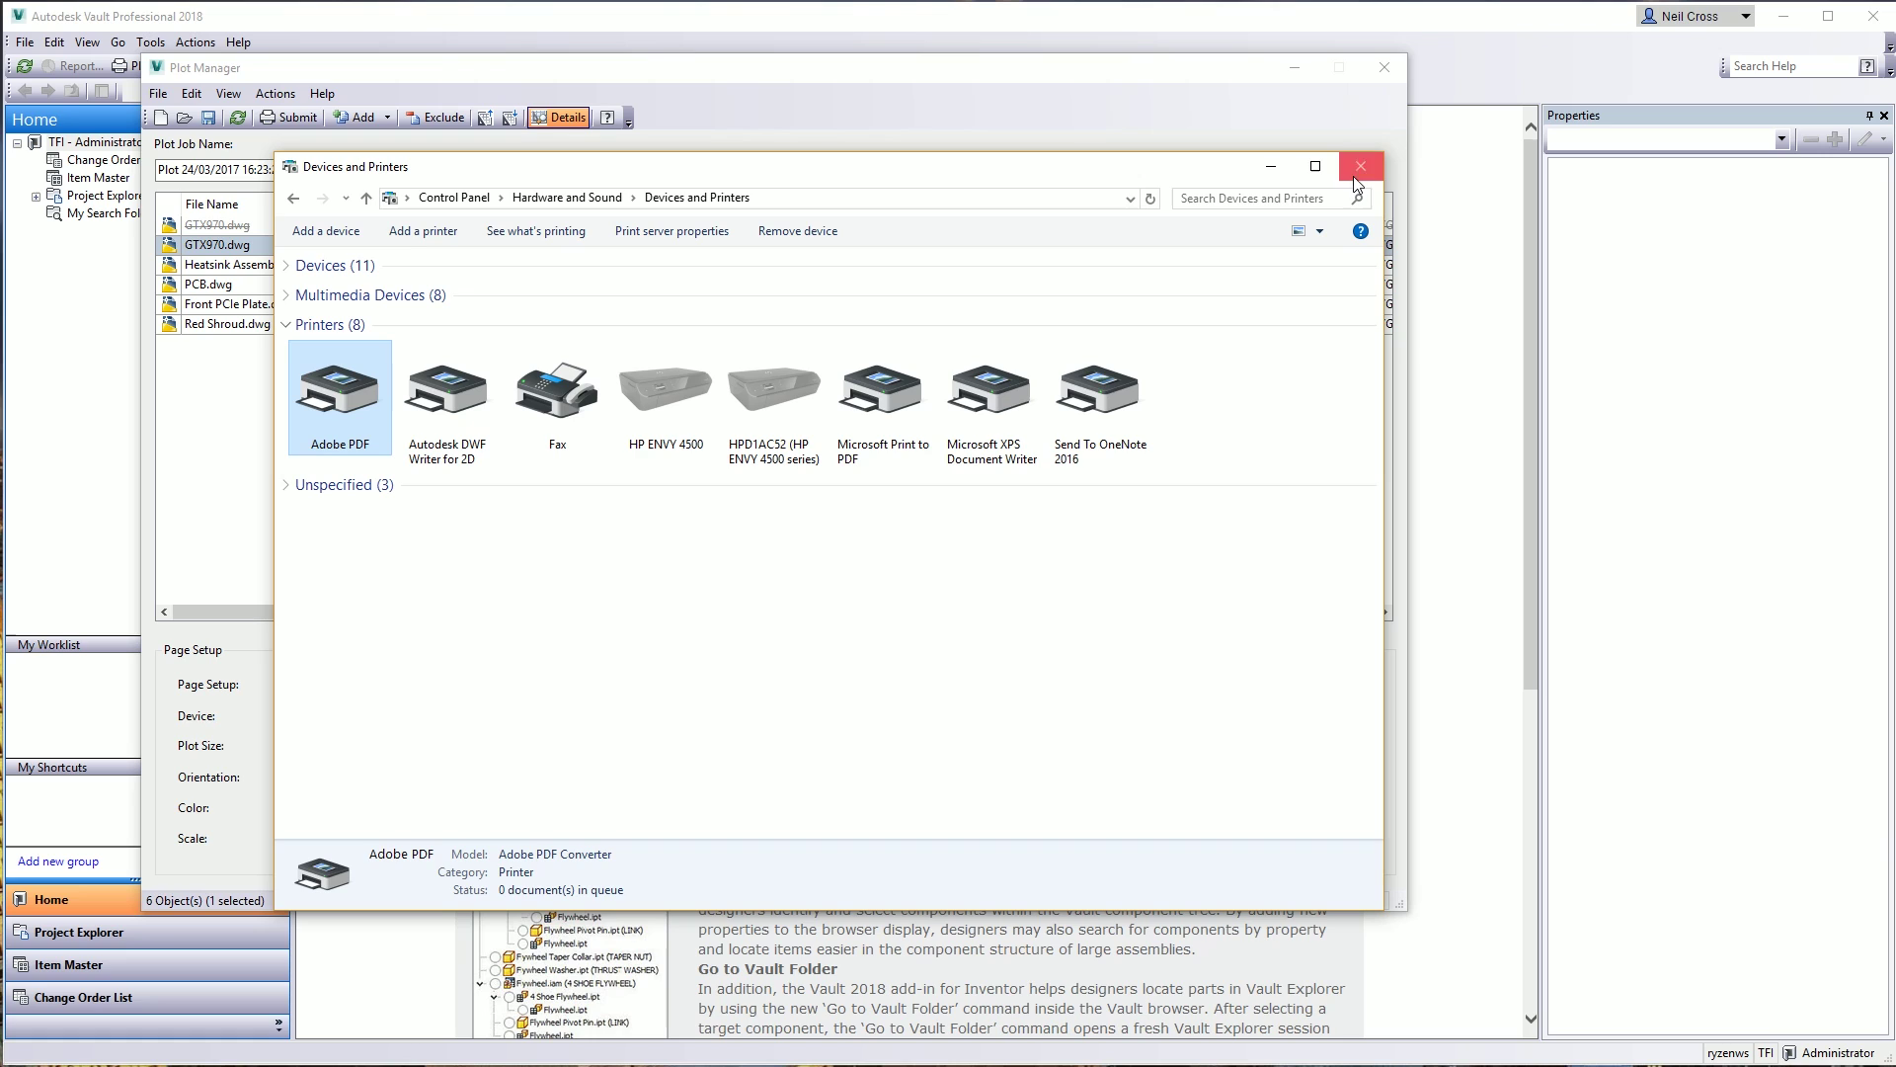
- Set Adobe PDF as the output device for all five drawings
click(1270, 167)
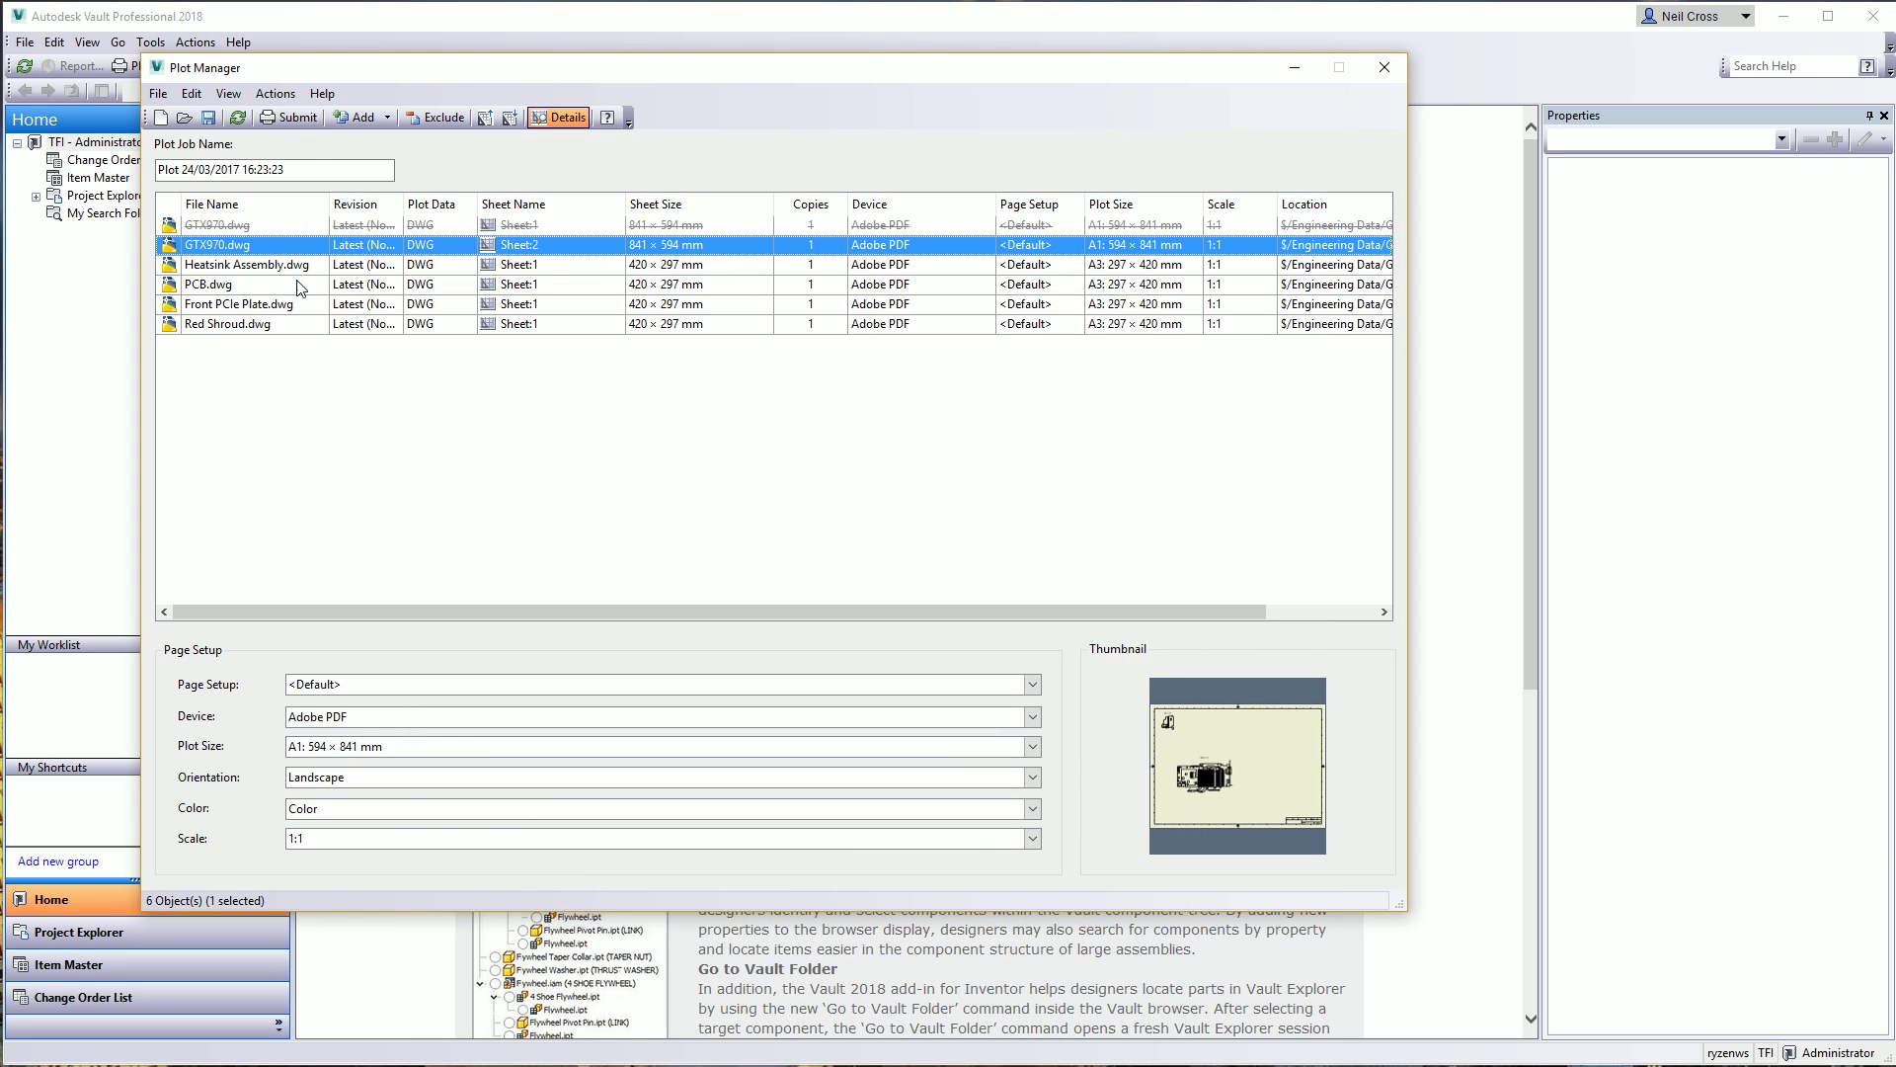
shift+click(243, 326)
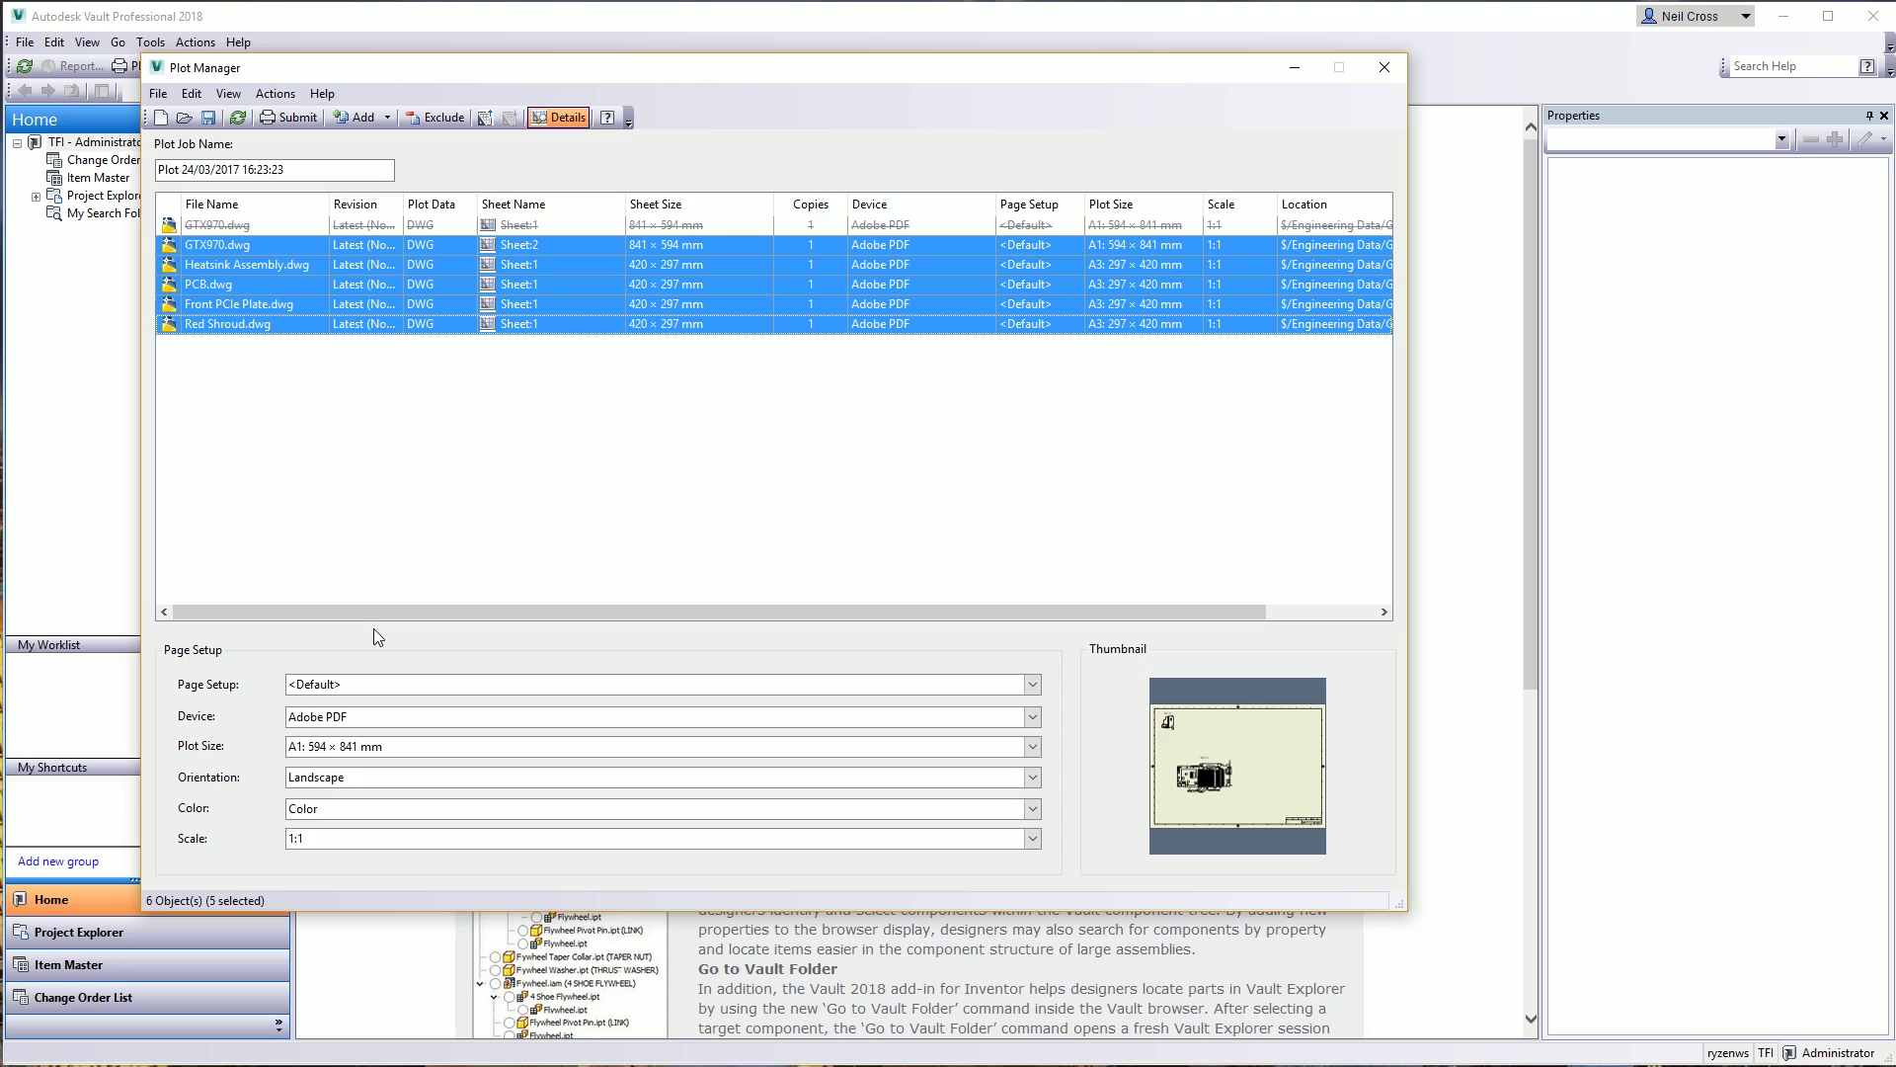
click(316, 719)
click(351, 839)
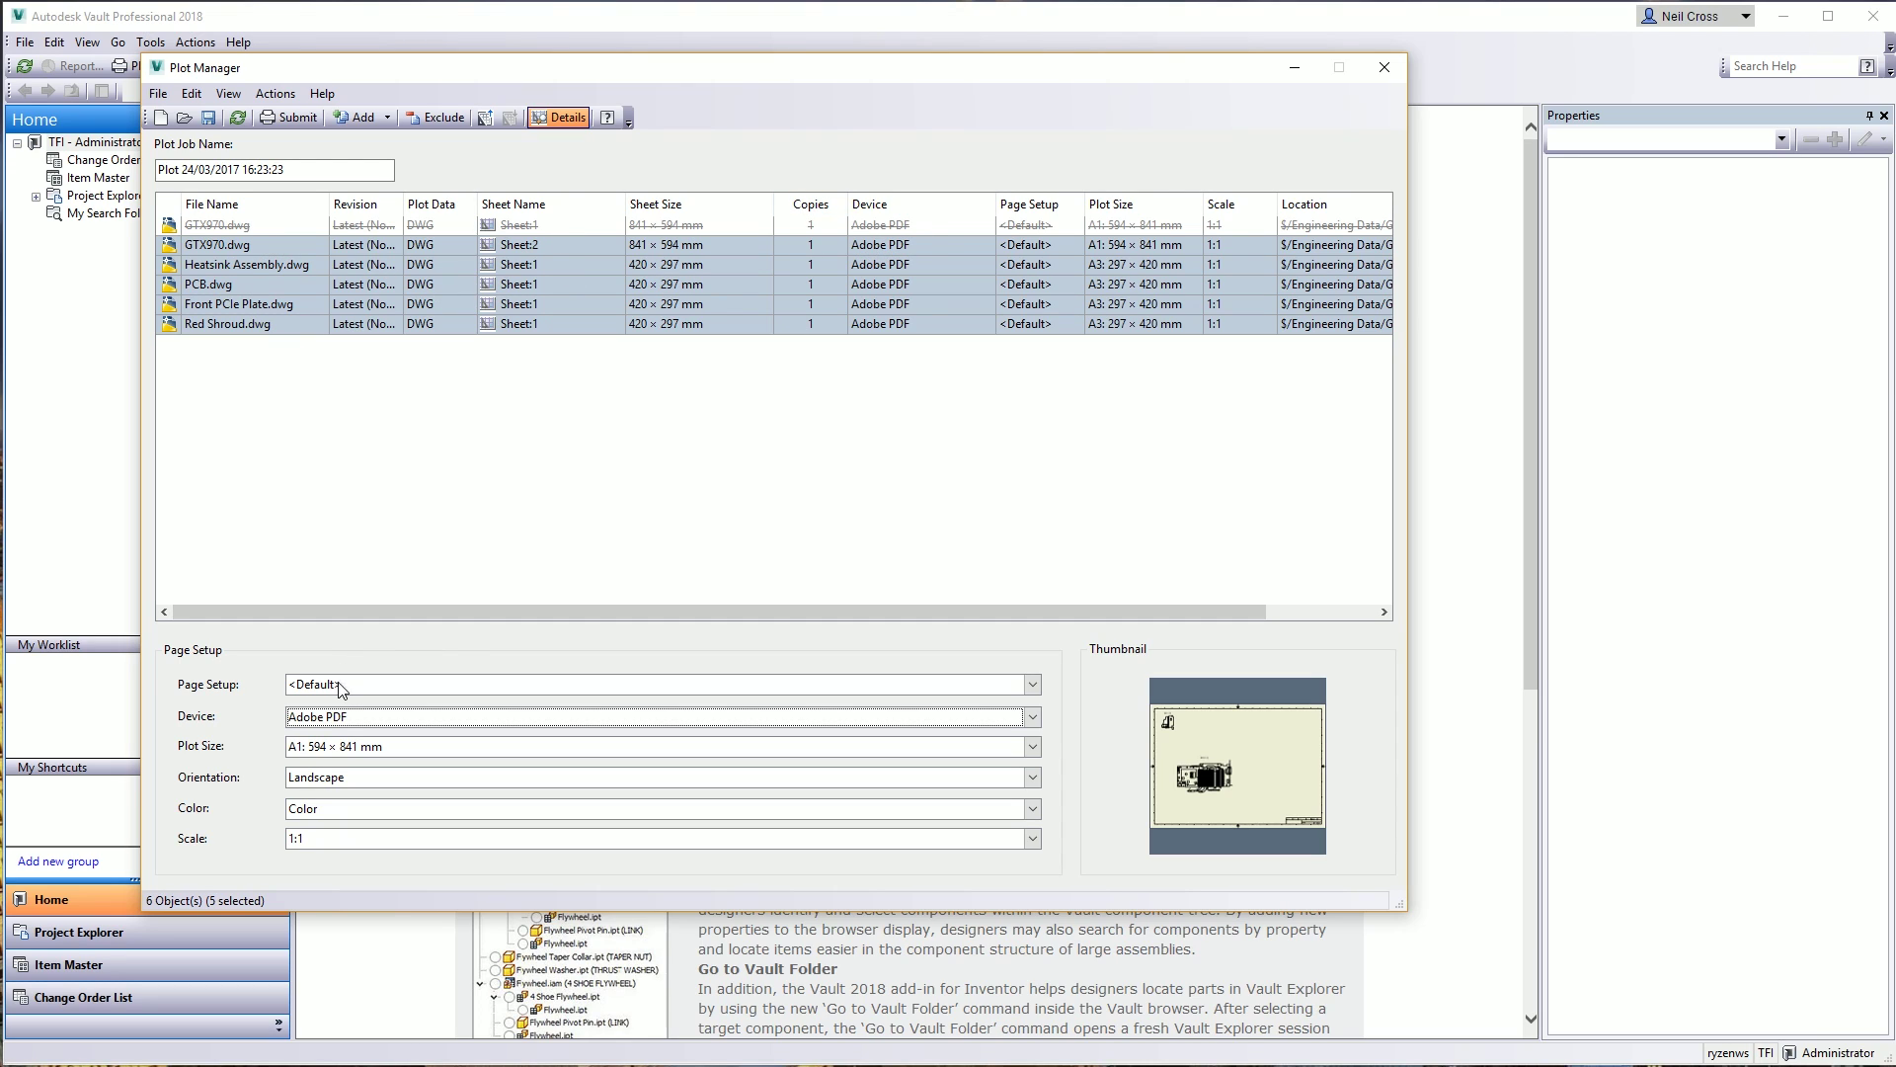
- Keep A1 paper for the GTX970 Sheet:2 drawing
click(227, 249)
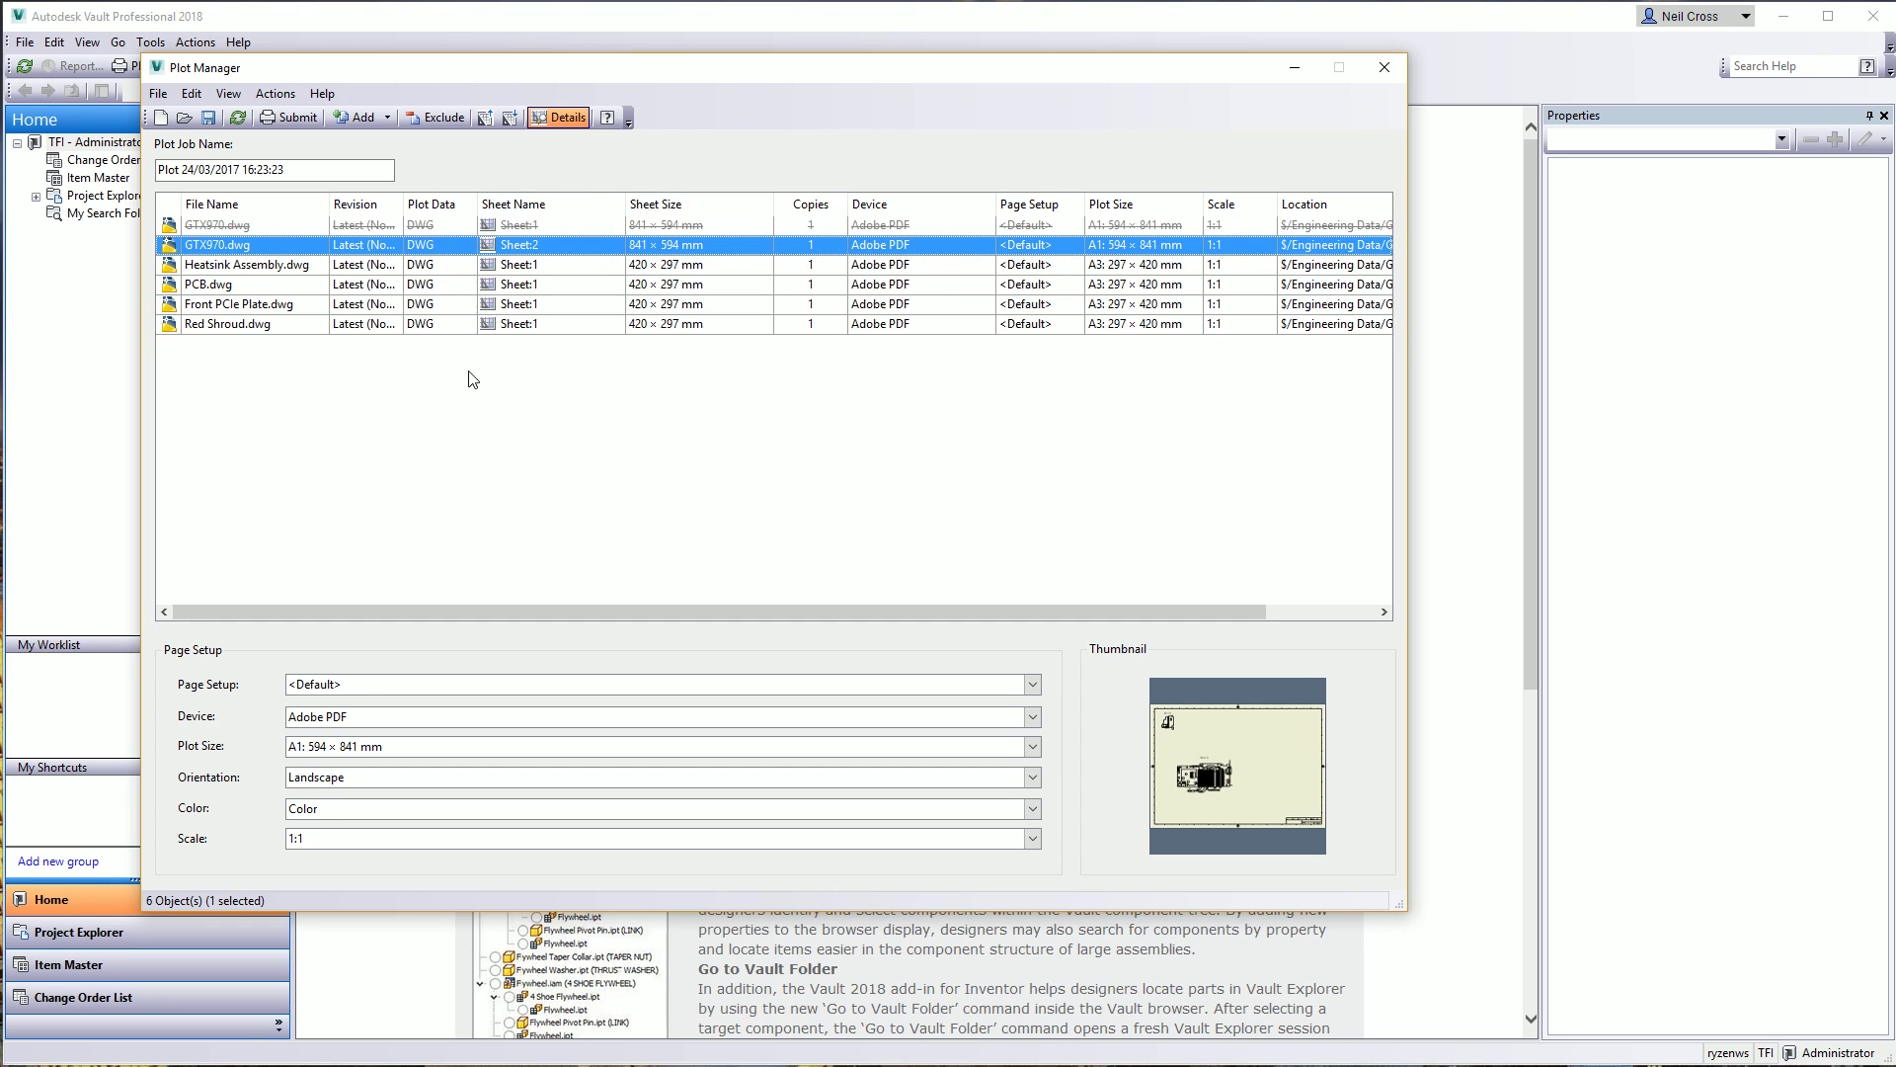
click(334, 747)
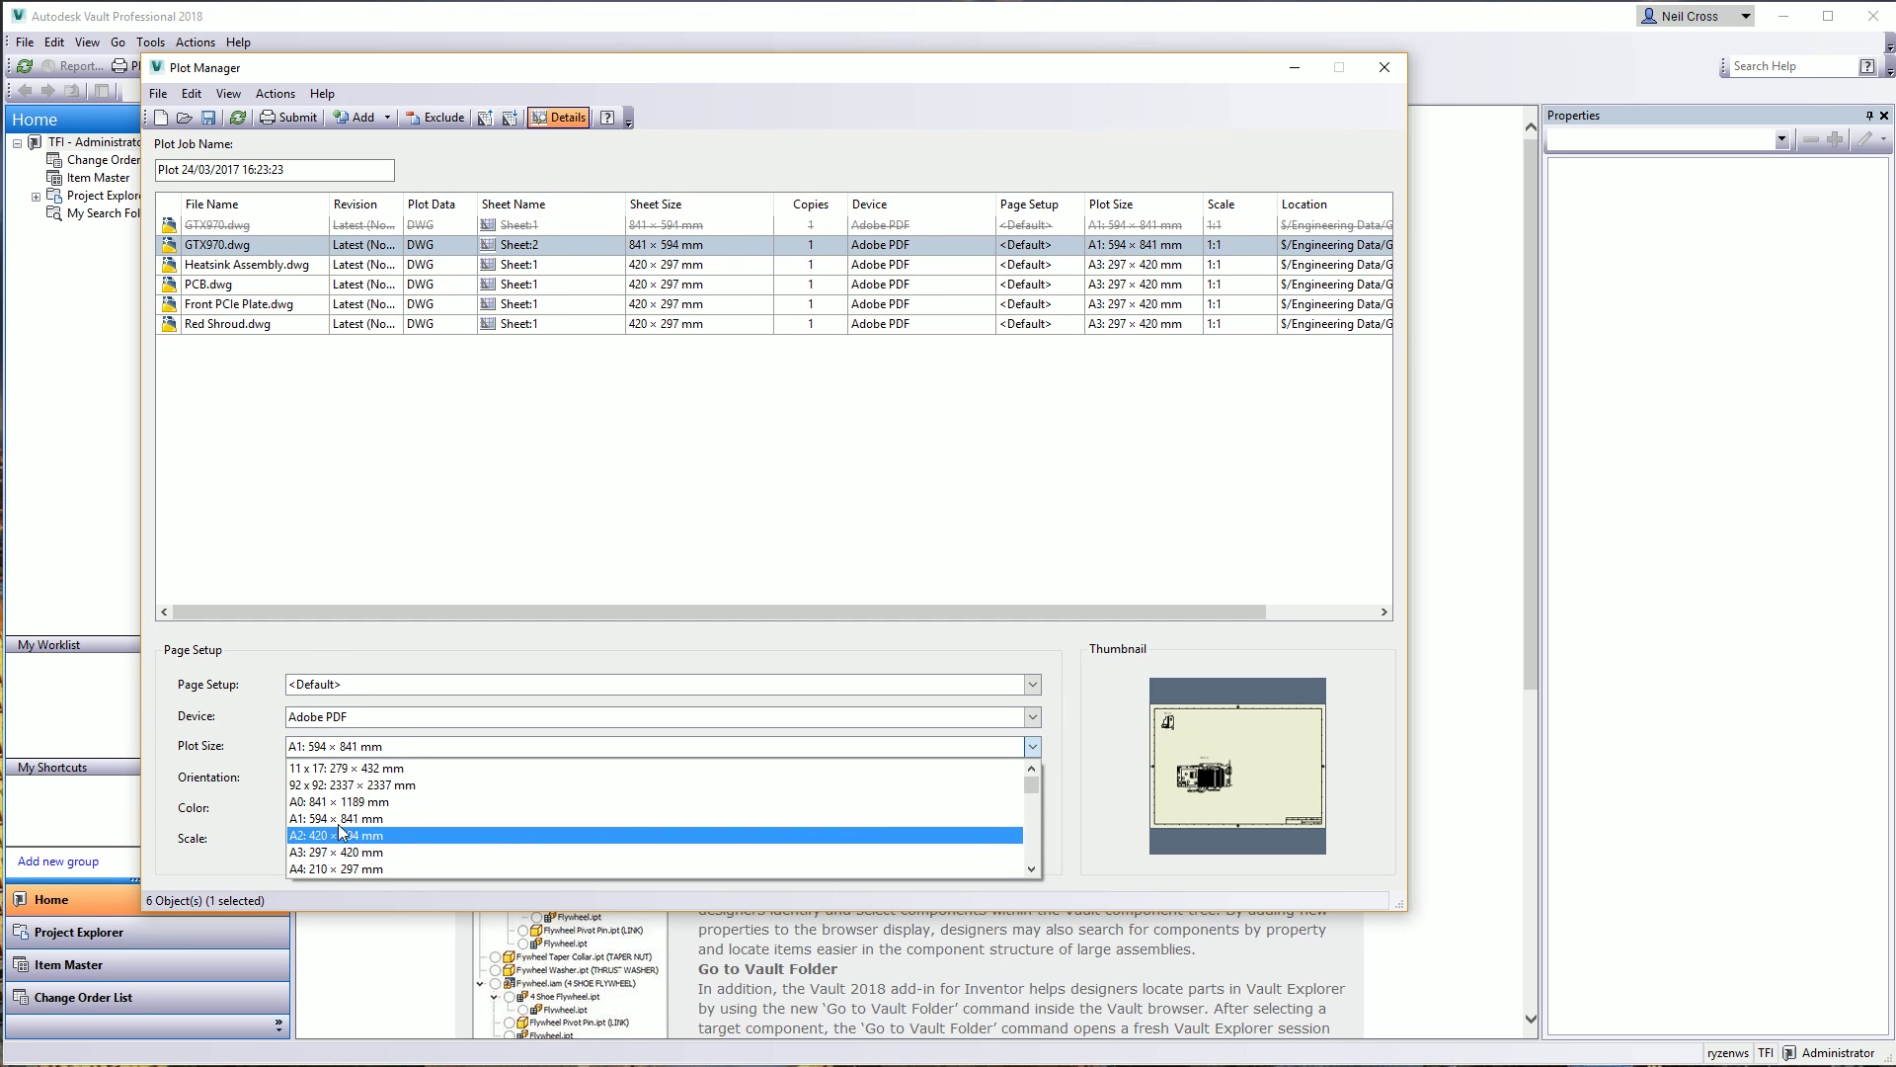
click(345, 817)
- Set the four drawings from Heatsink Assembly to Red Shroud to A3: 297 × 420 mm
click(269, 269)
shift+click(240, 326)
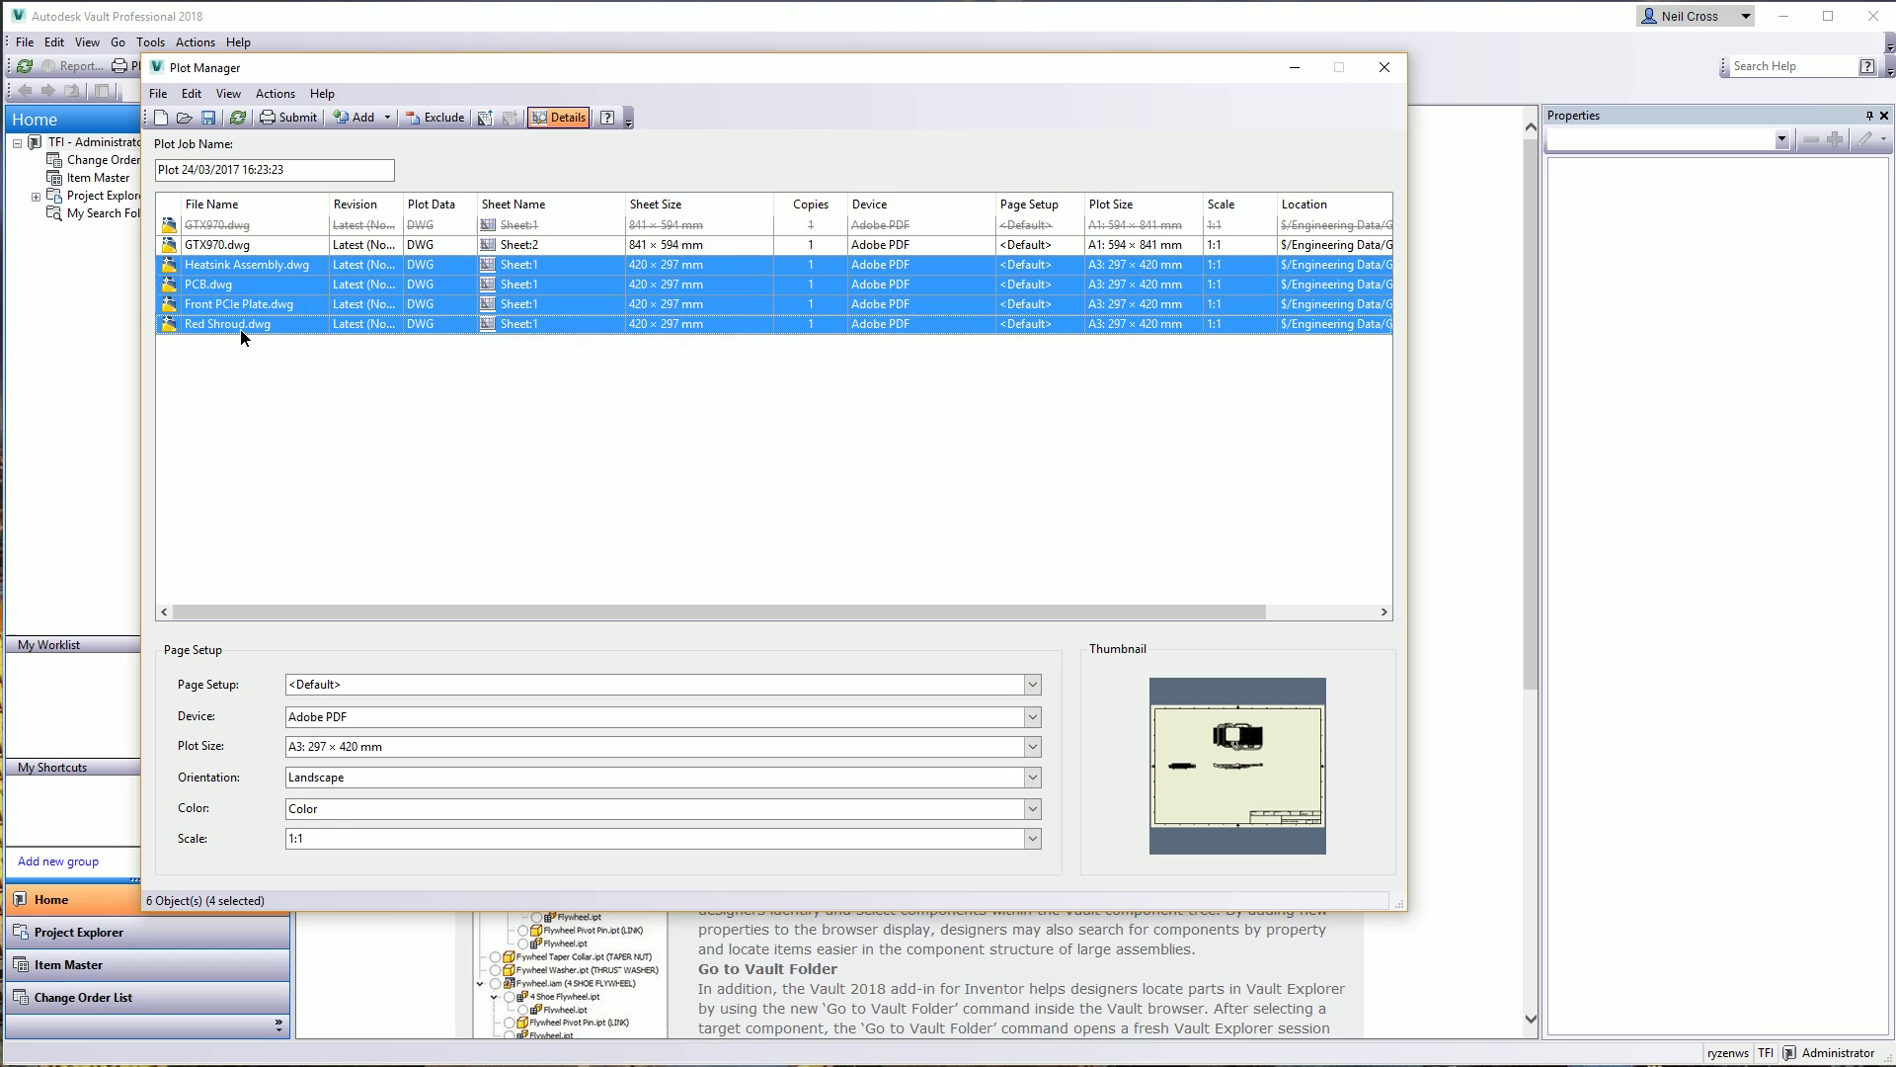
click(341, 750)
click(336, 868)
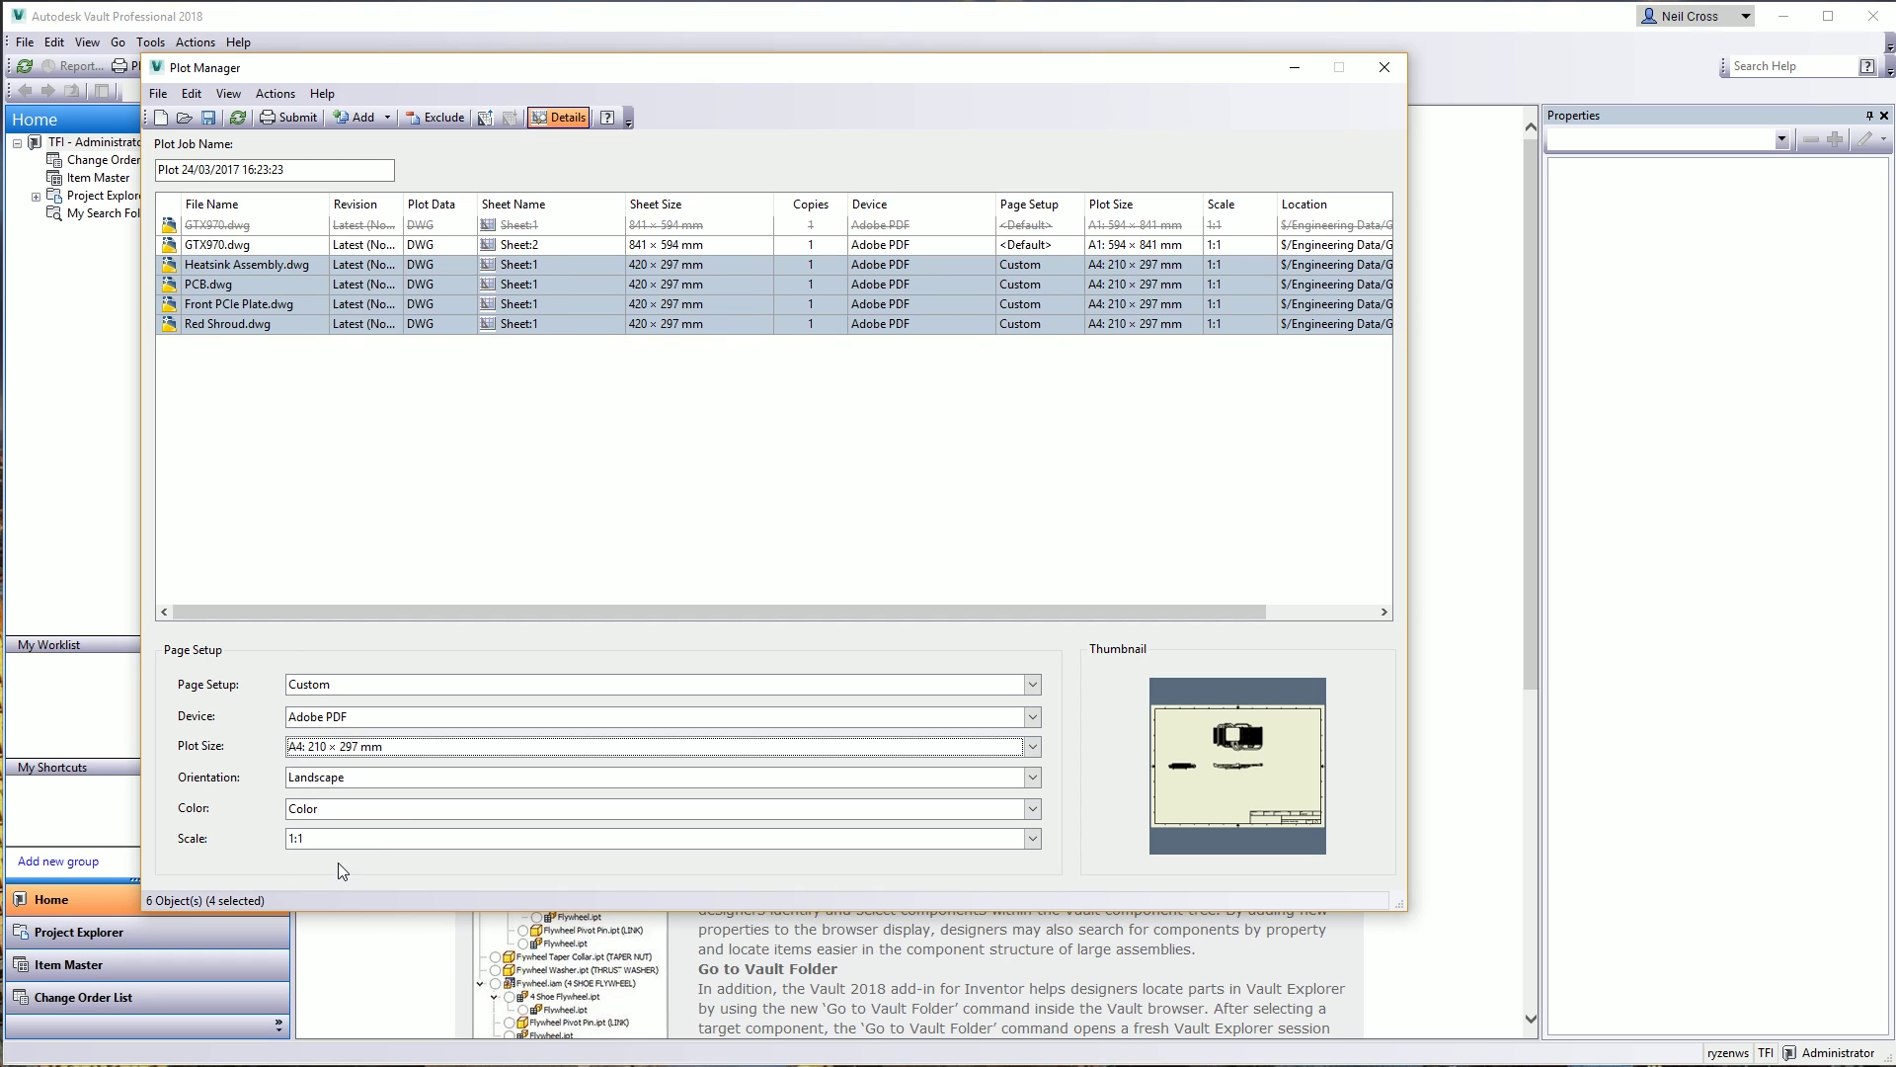
click(322, 752)
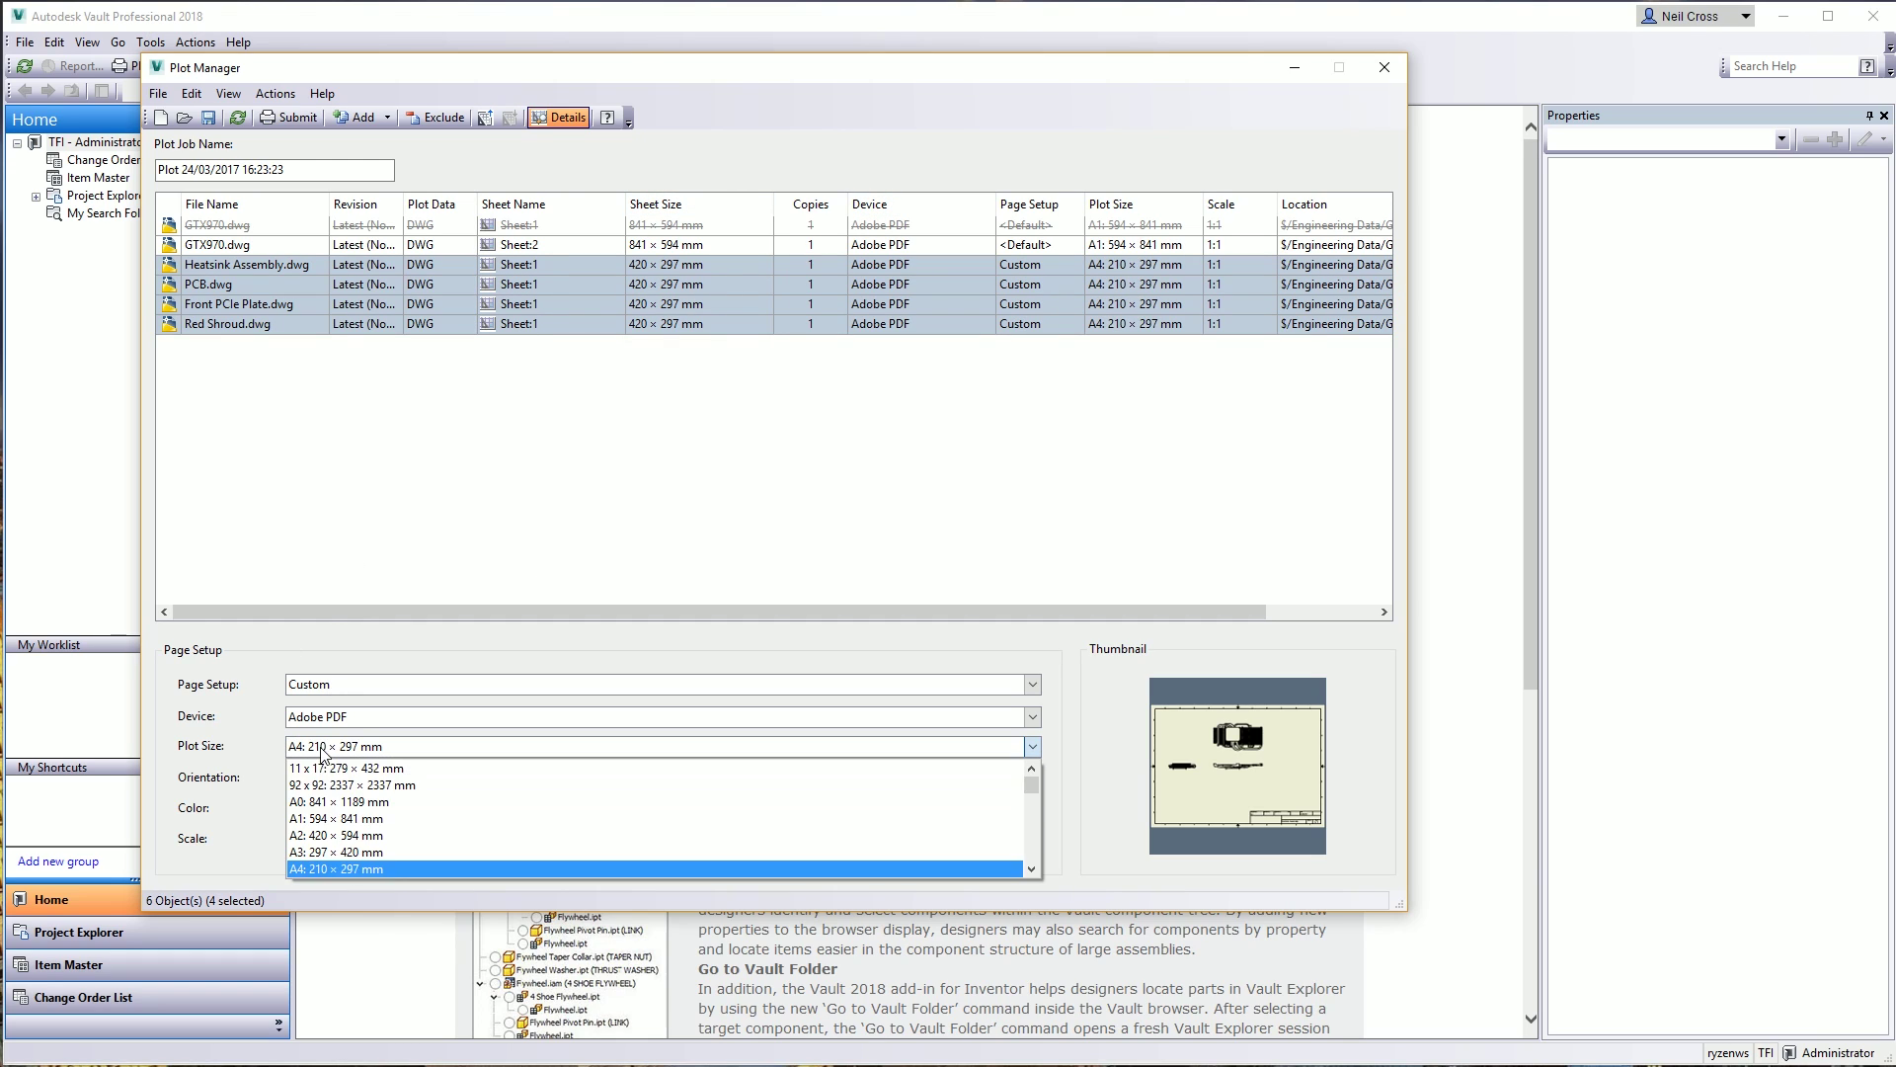
click(326, 853)
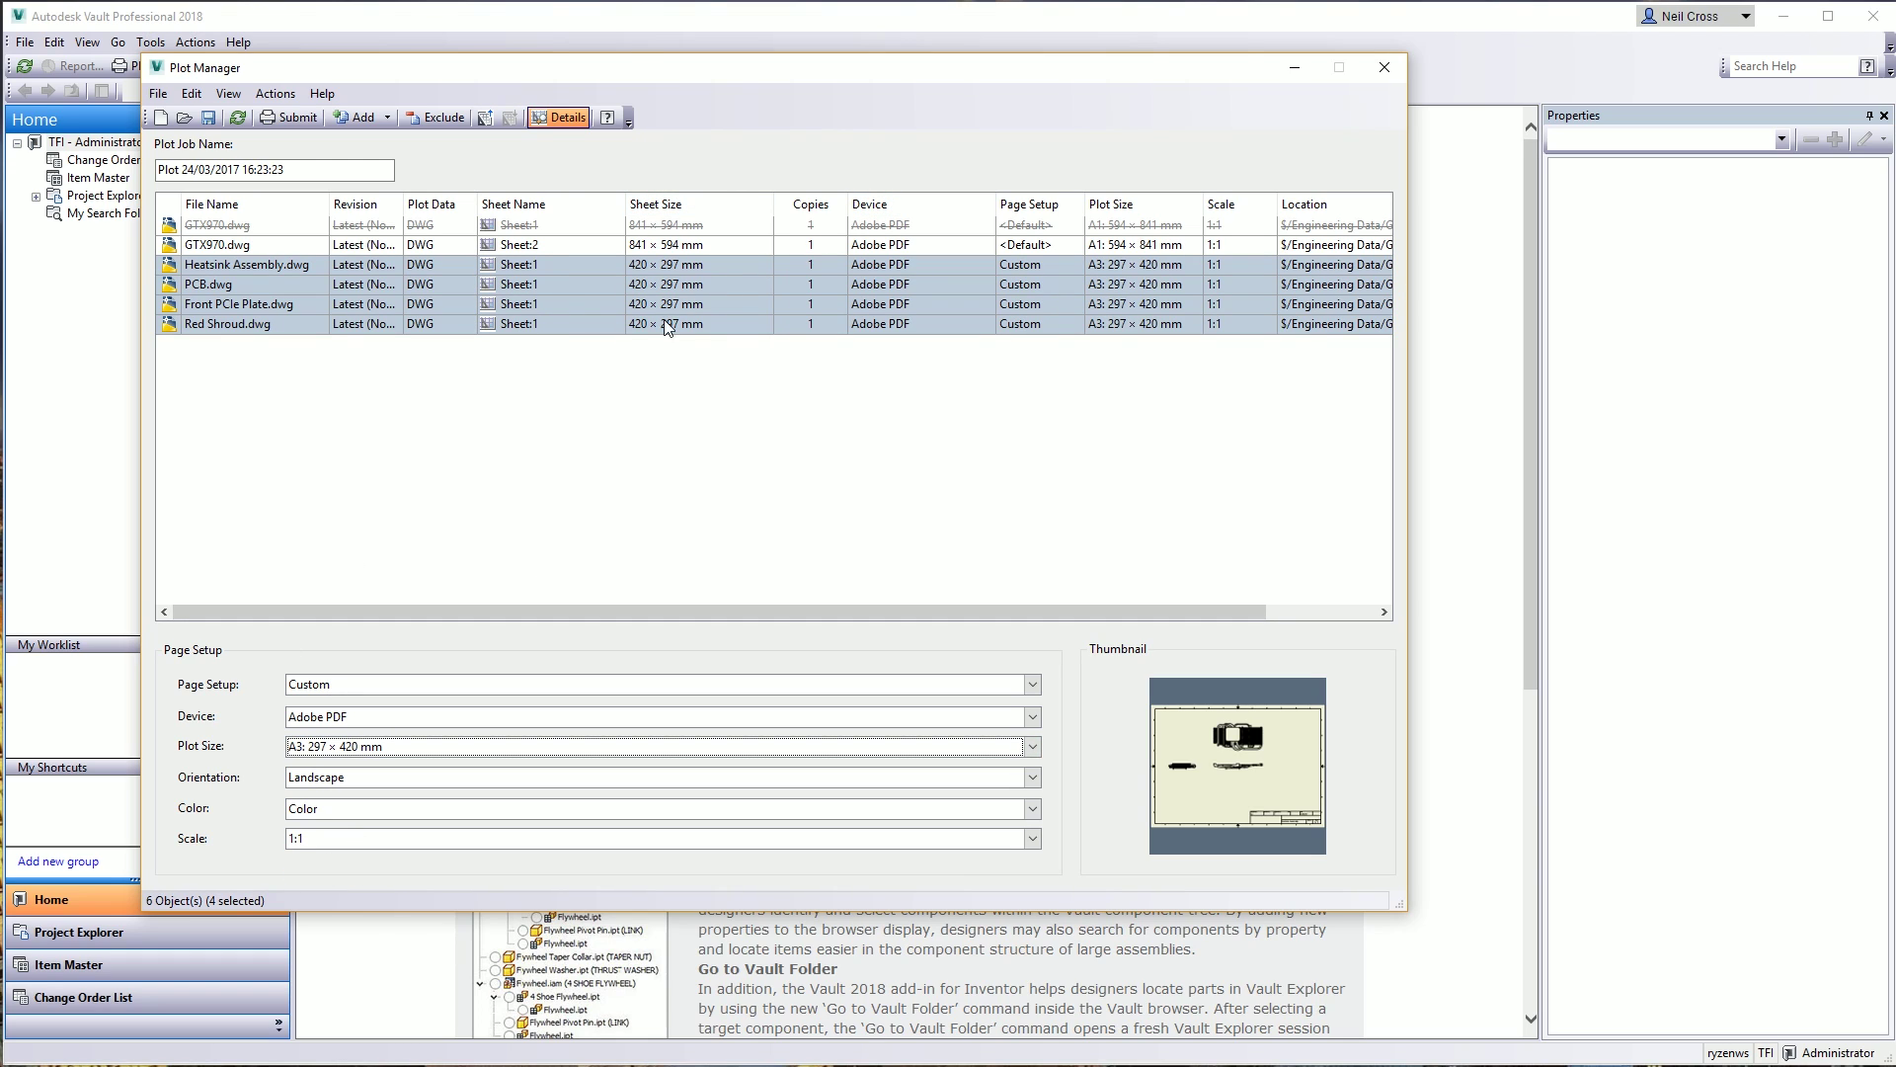
click(400, 747)
click(341, 249)
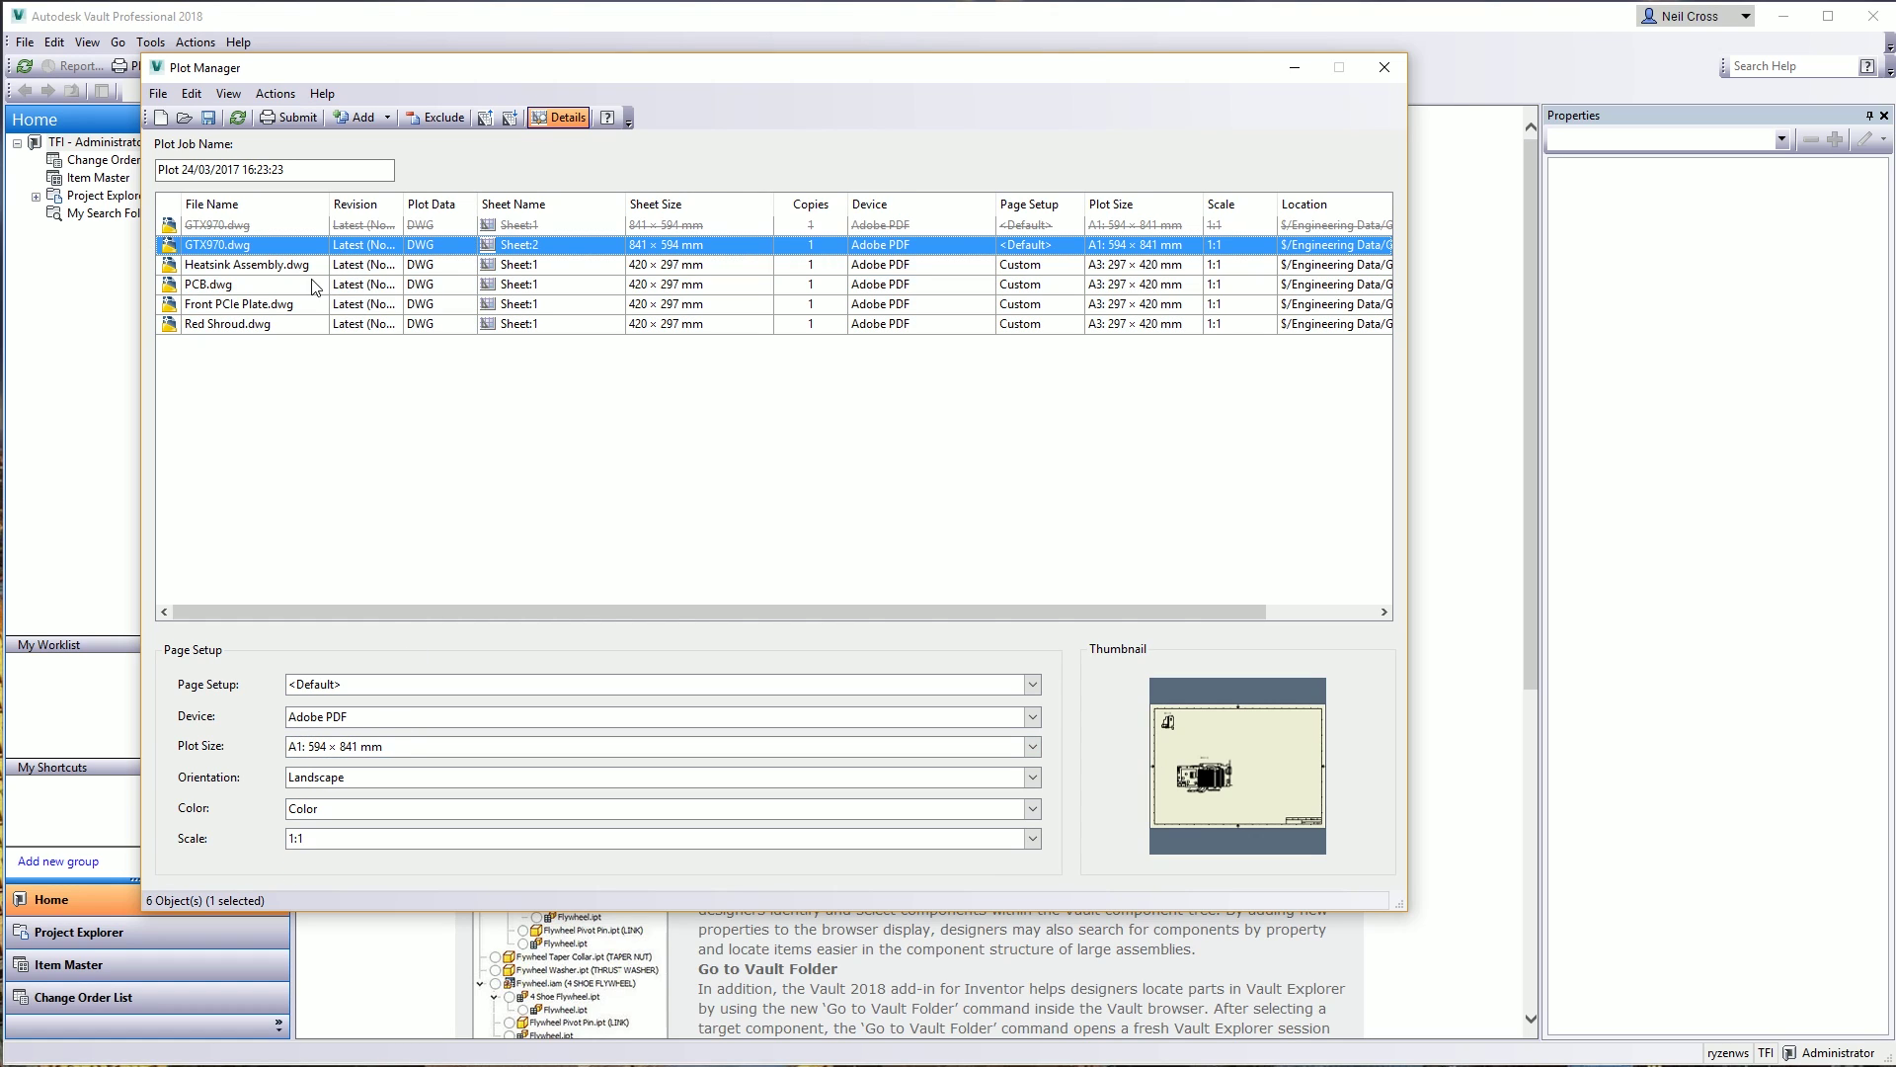
click(312, 284)
click(292, 264)
shift+click(237, 325)
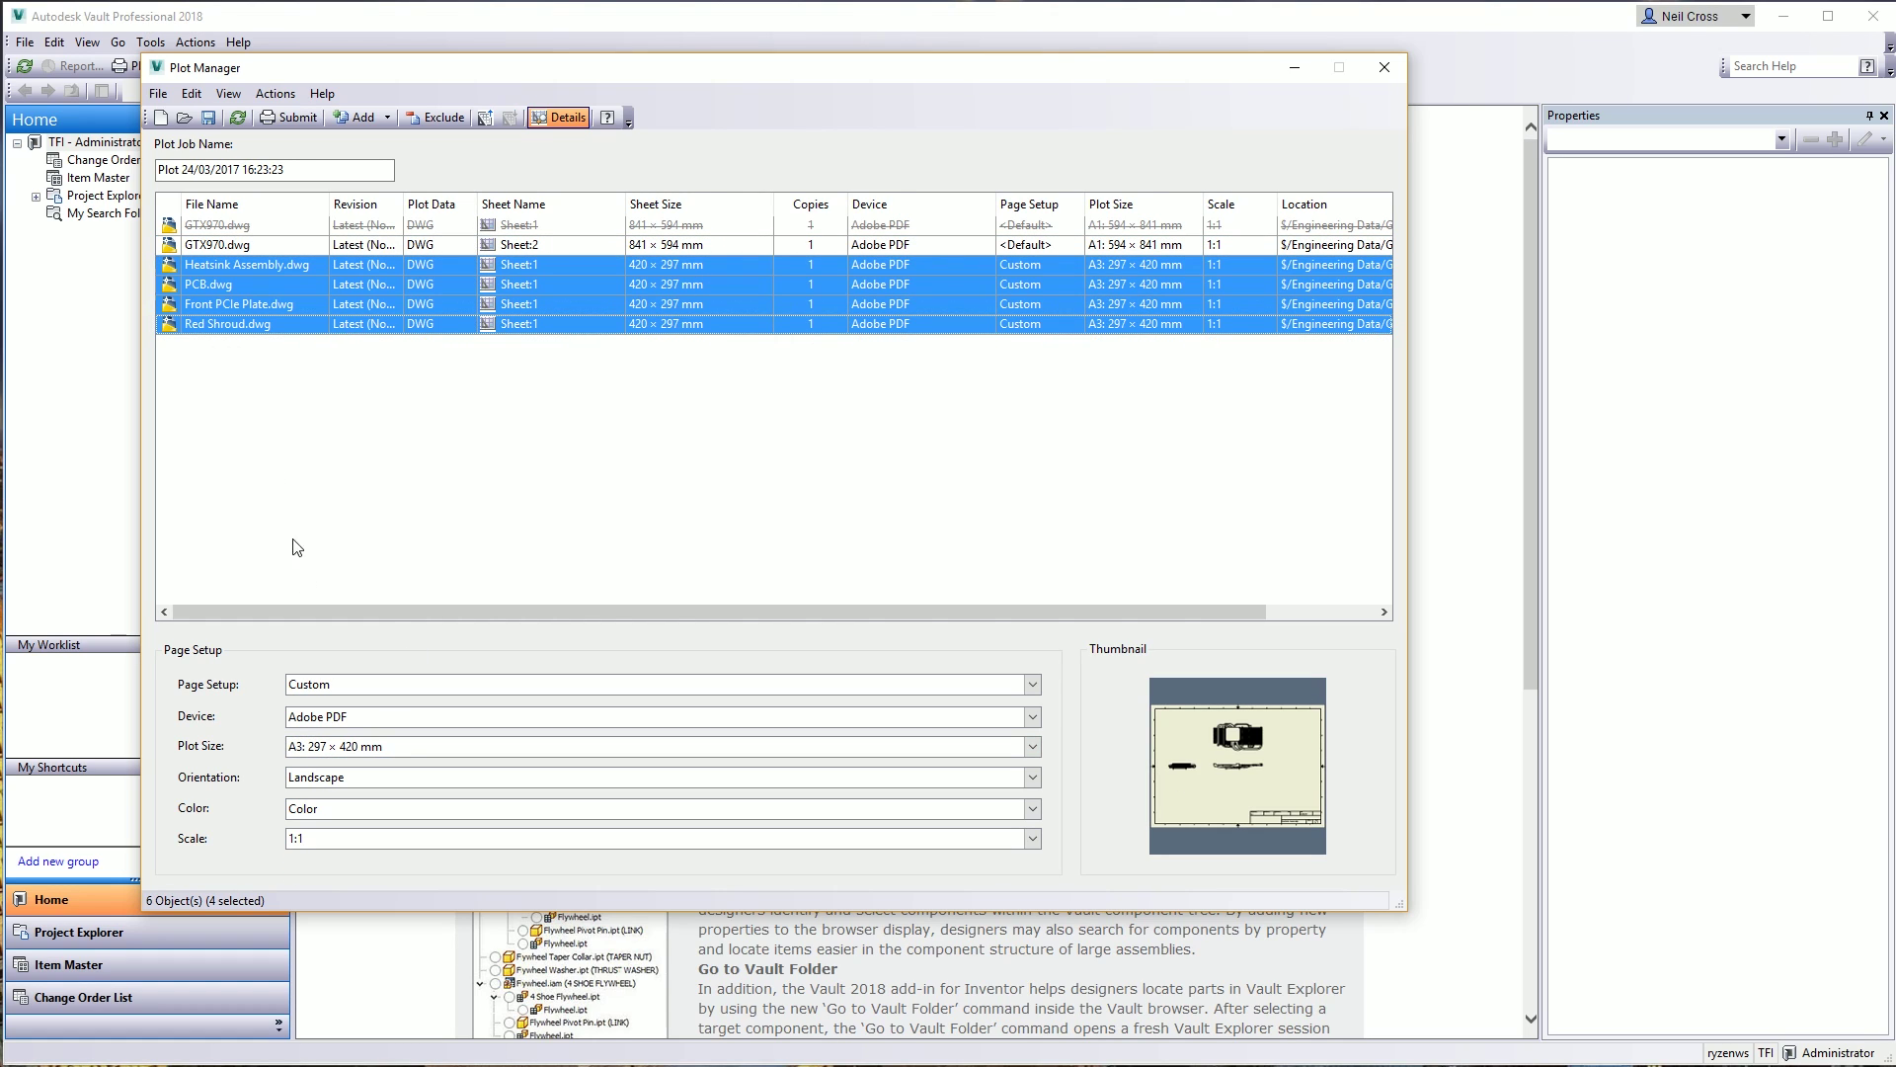
click(326, 746)
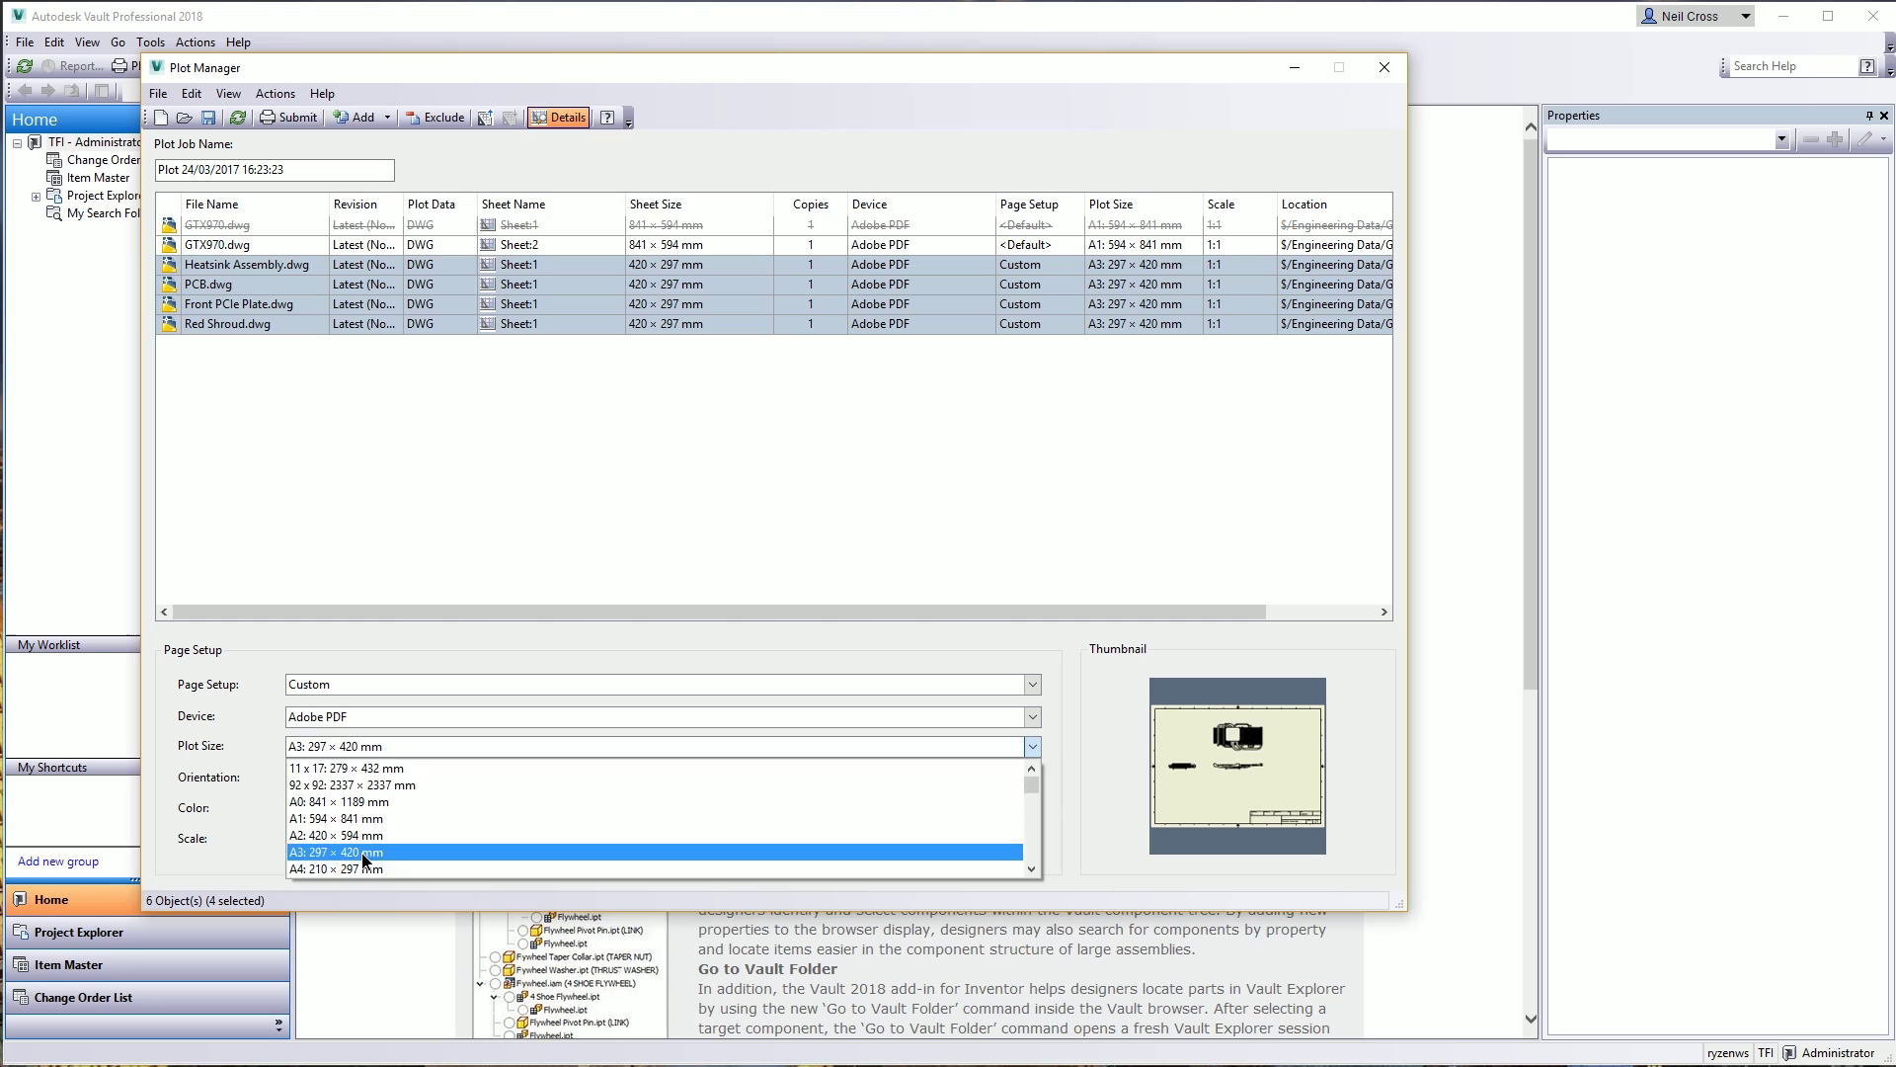
click(364, 855)
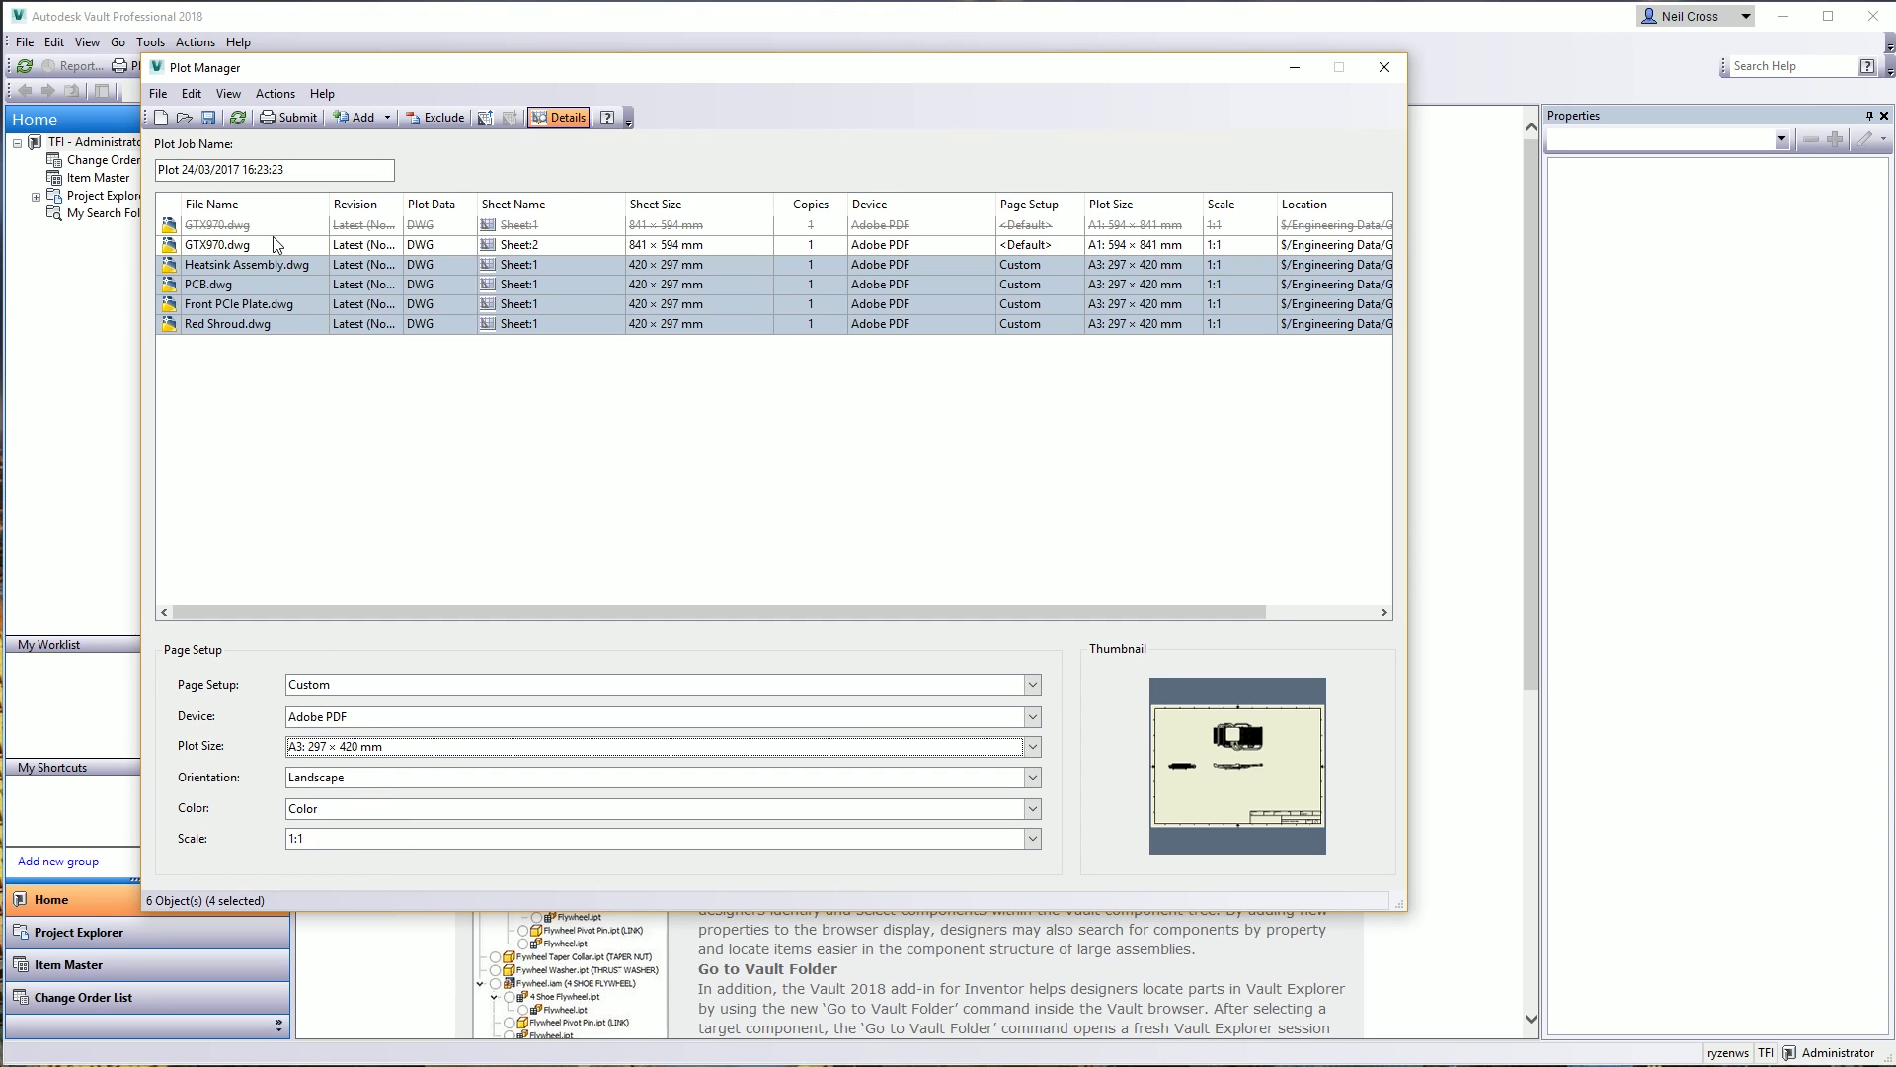
- Plot all five drawings in black and white
drag(273, 245, 263, 326)
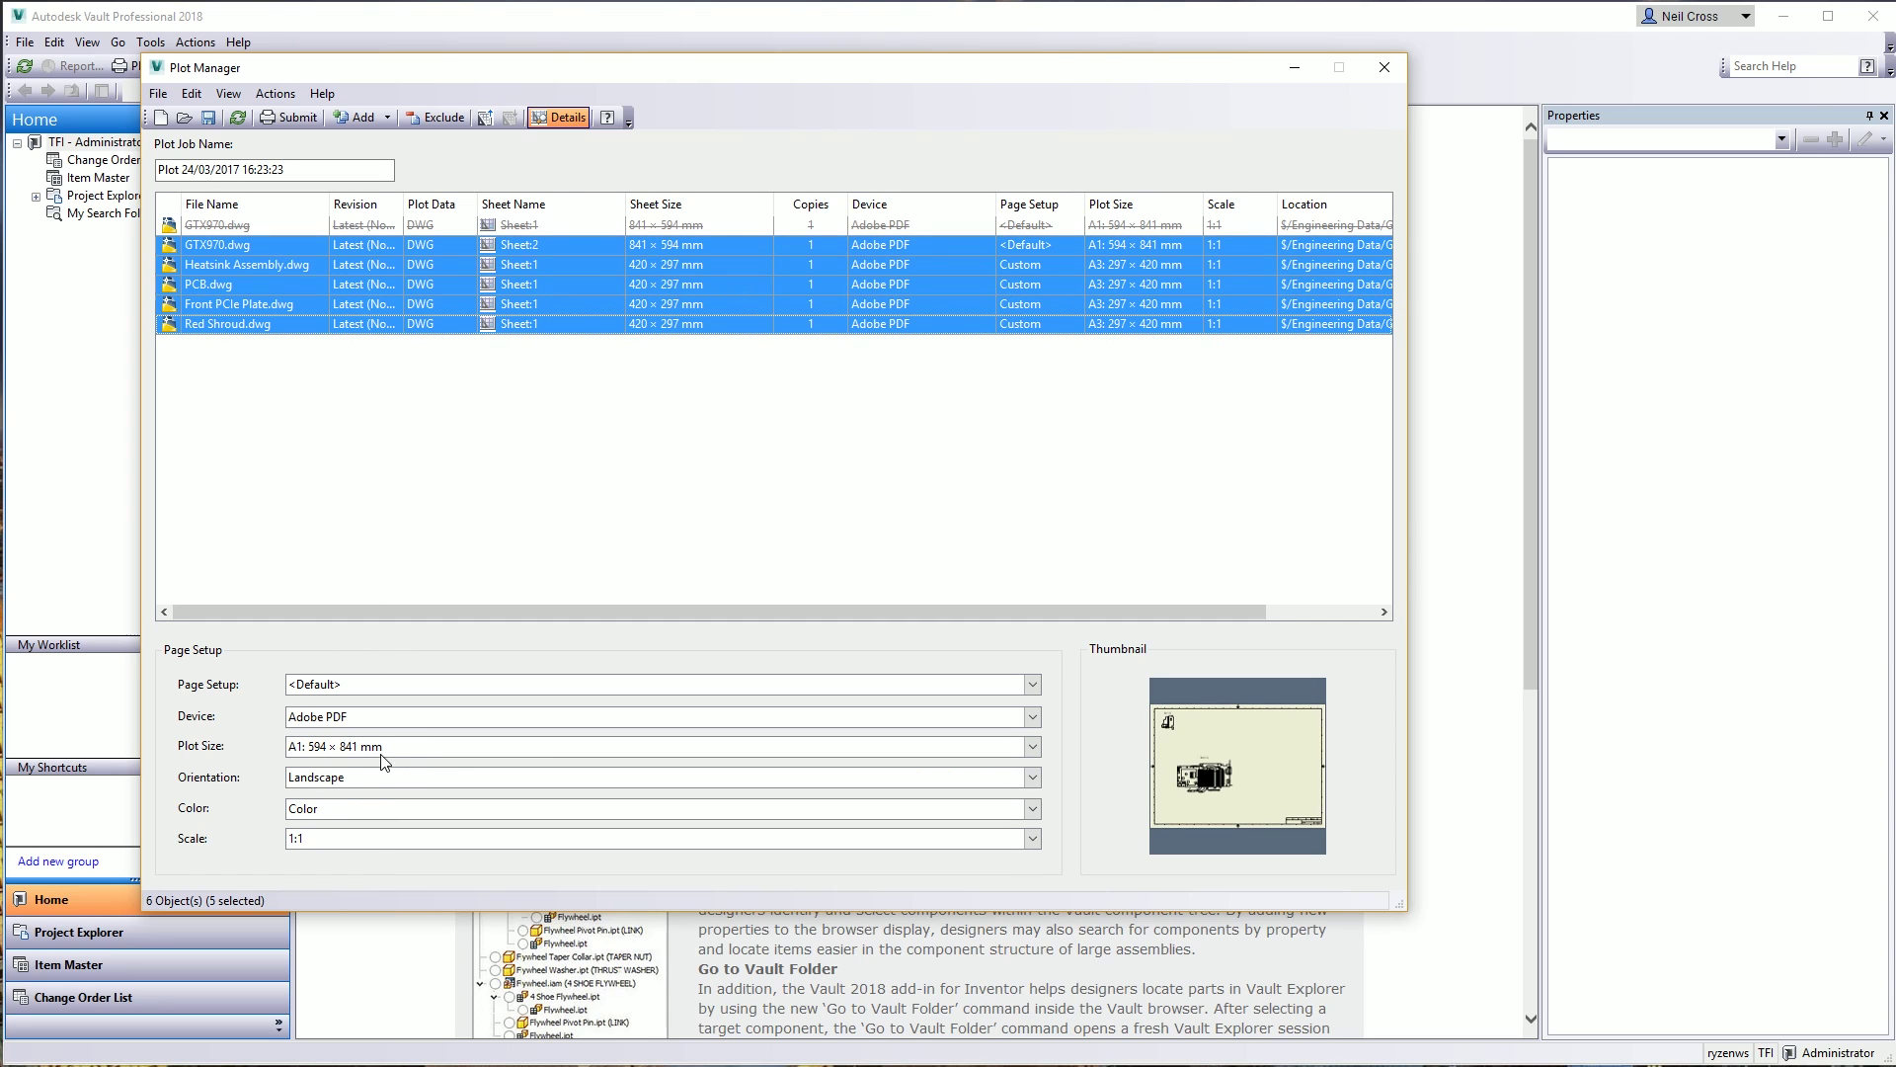
click(323, 814)
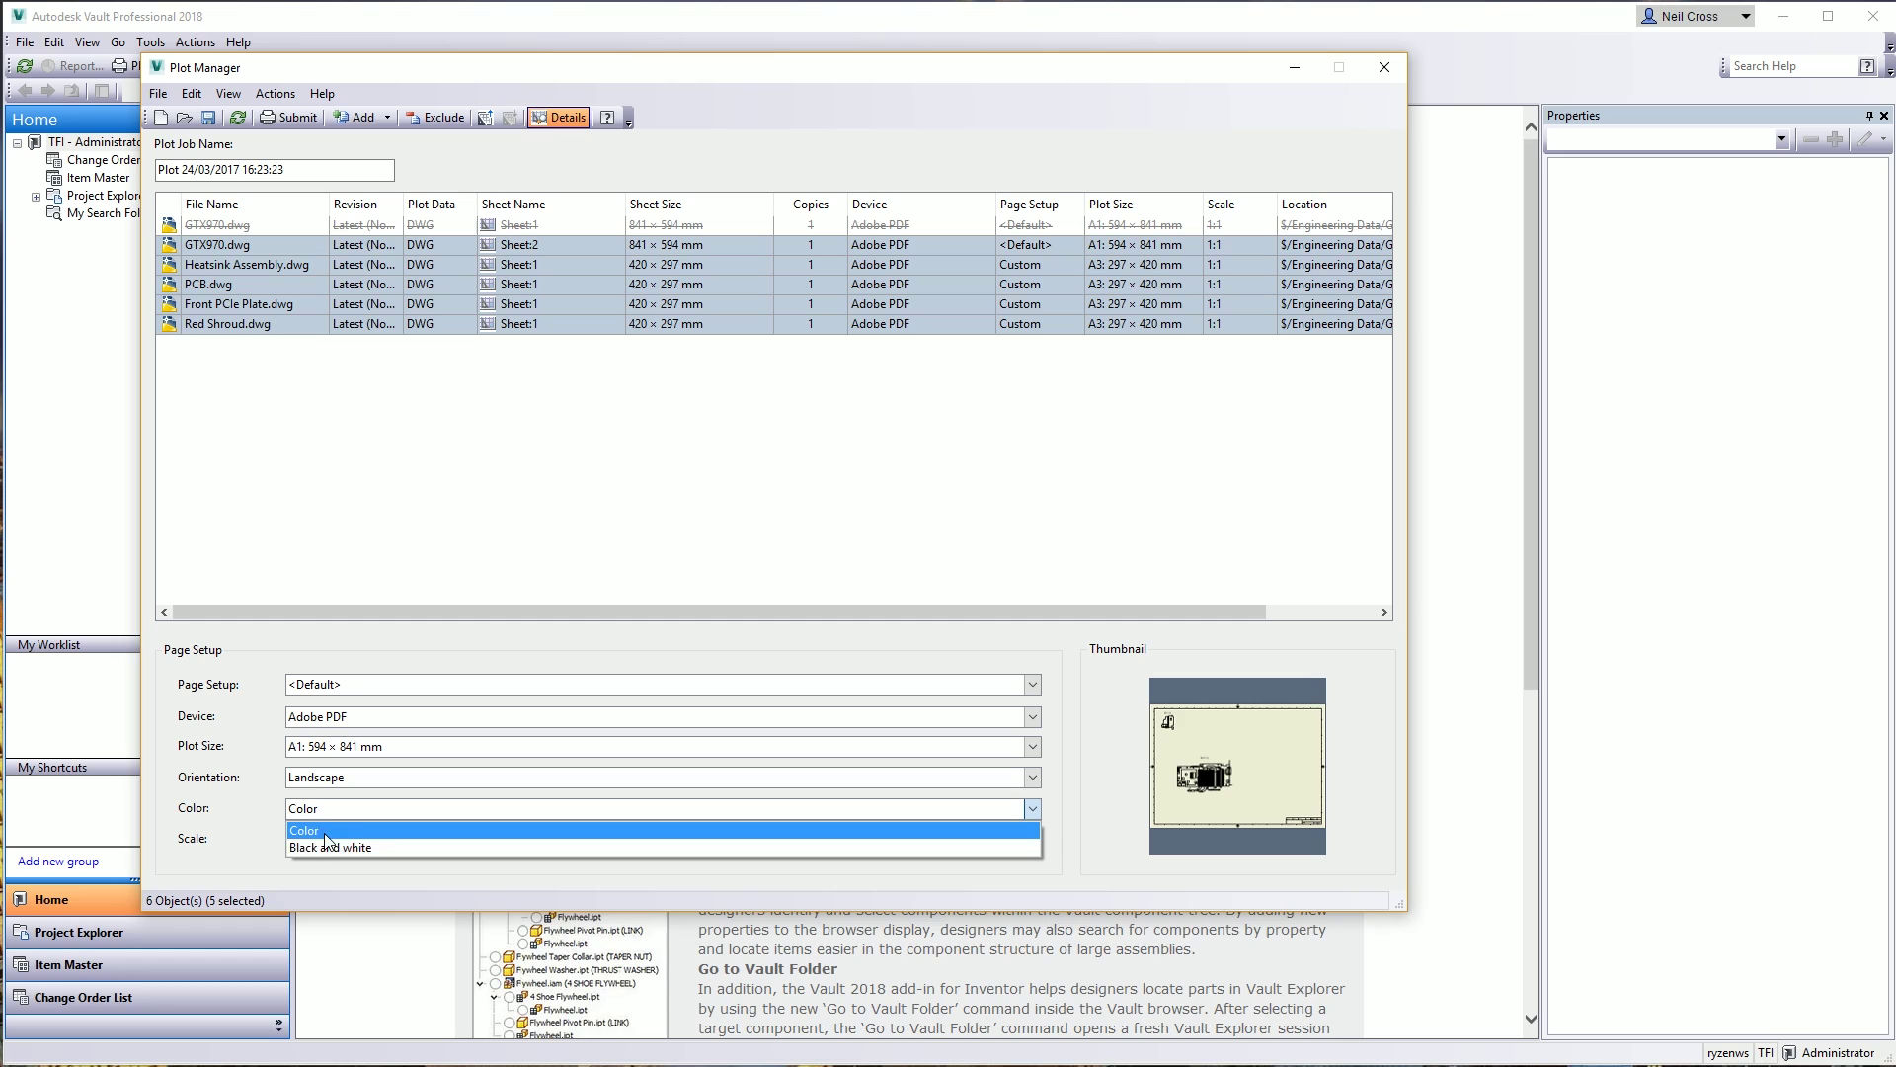
click(330, 847)
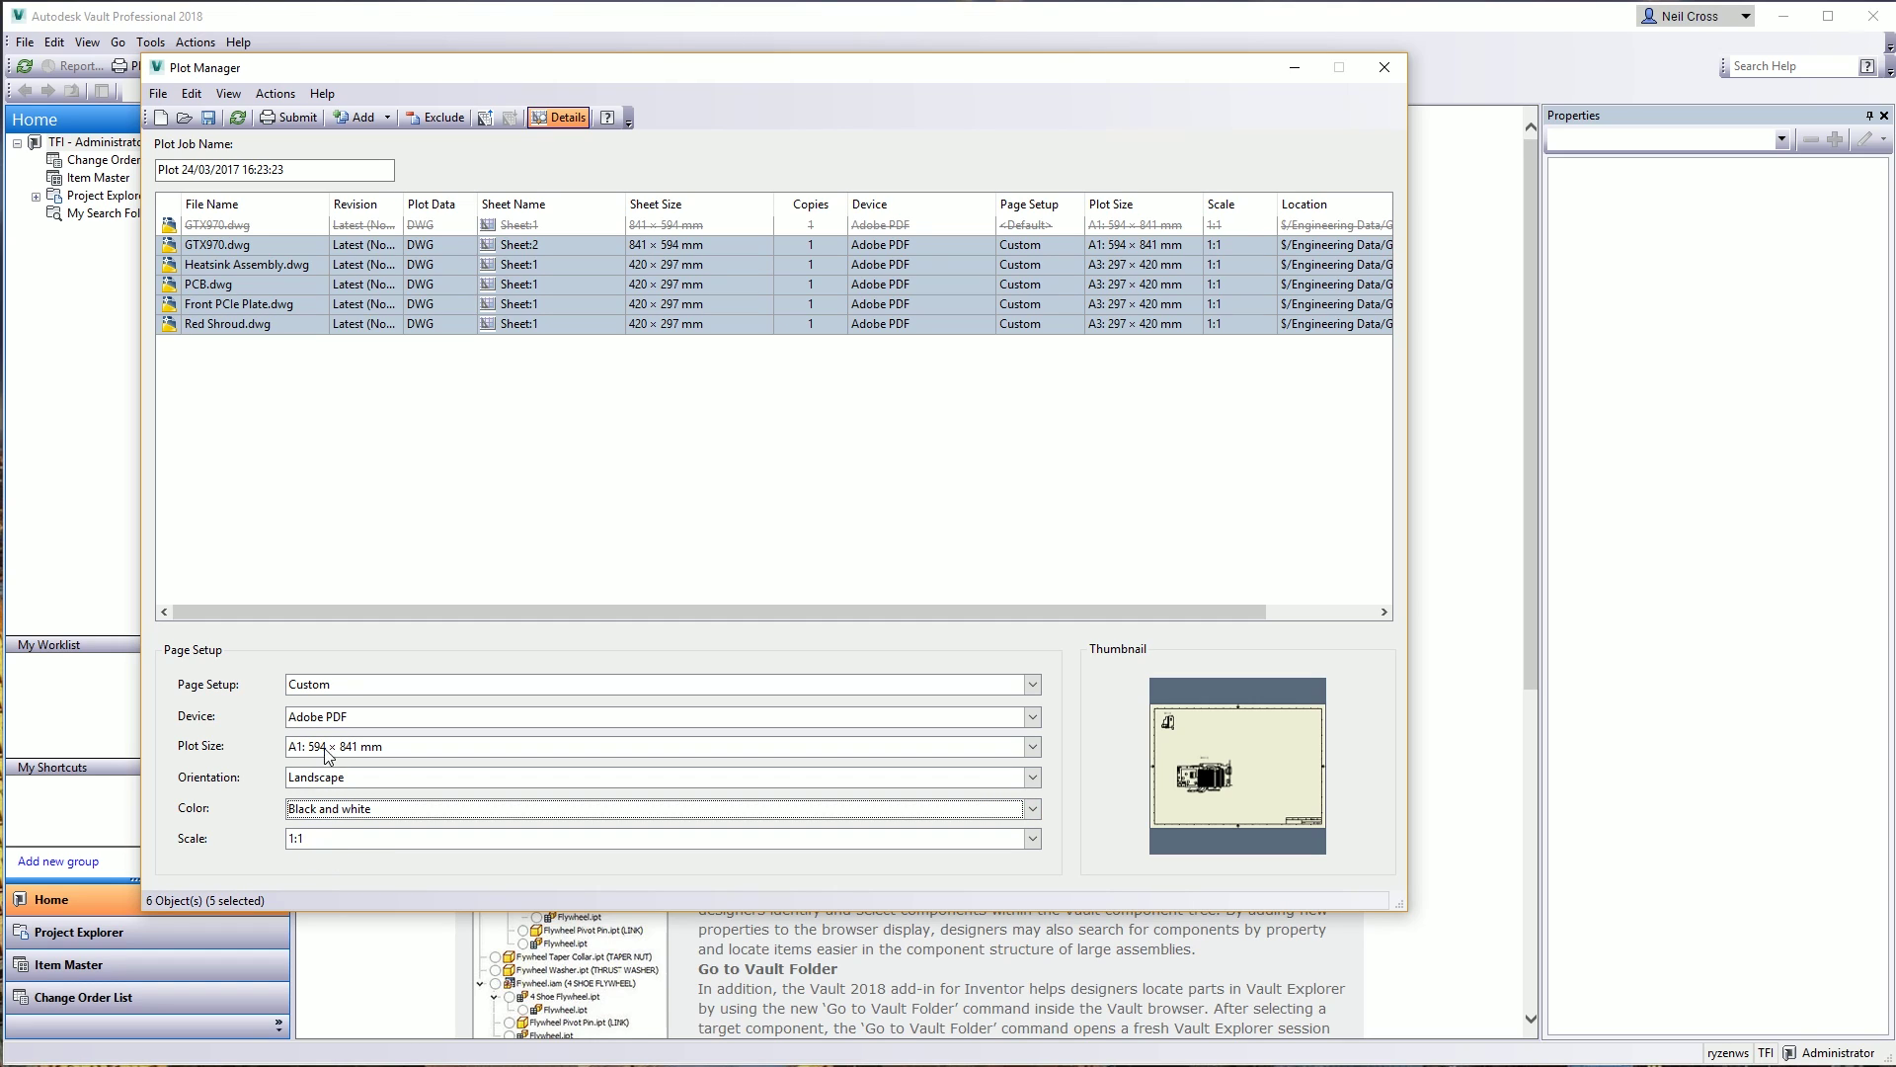
click(269, 265)
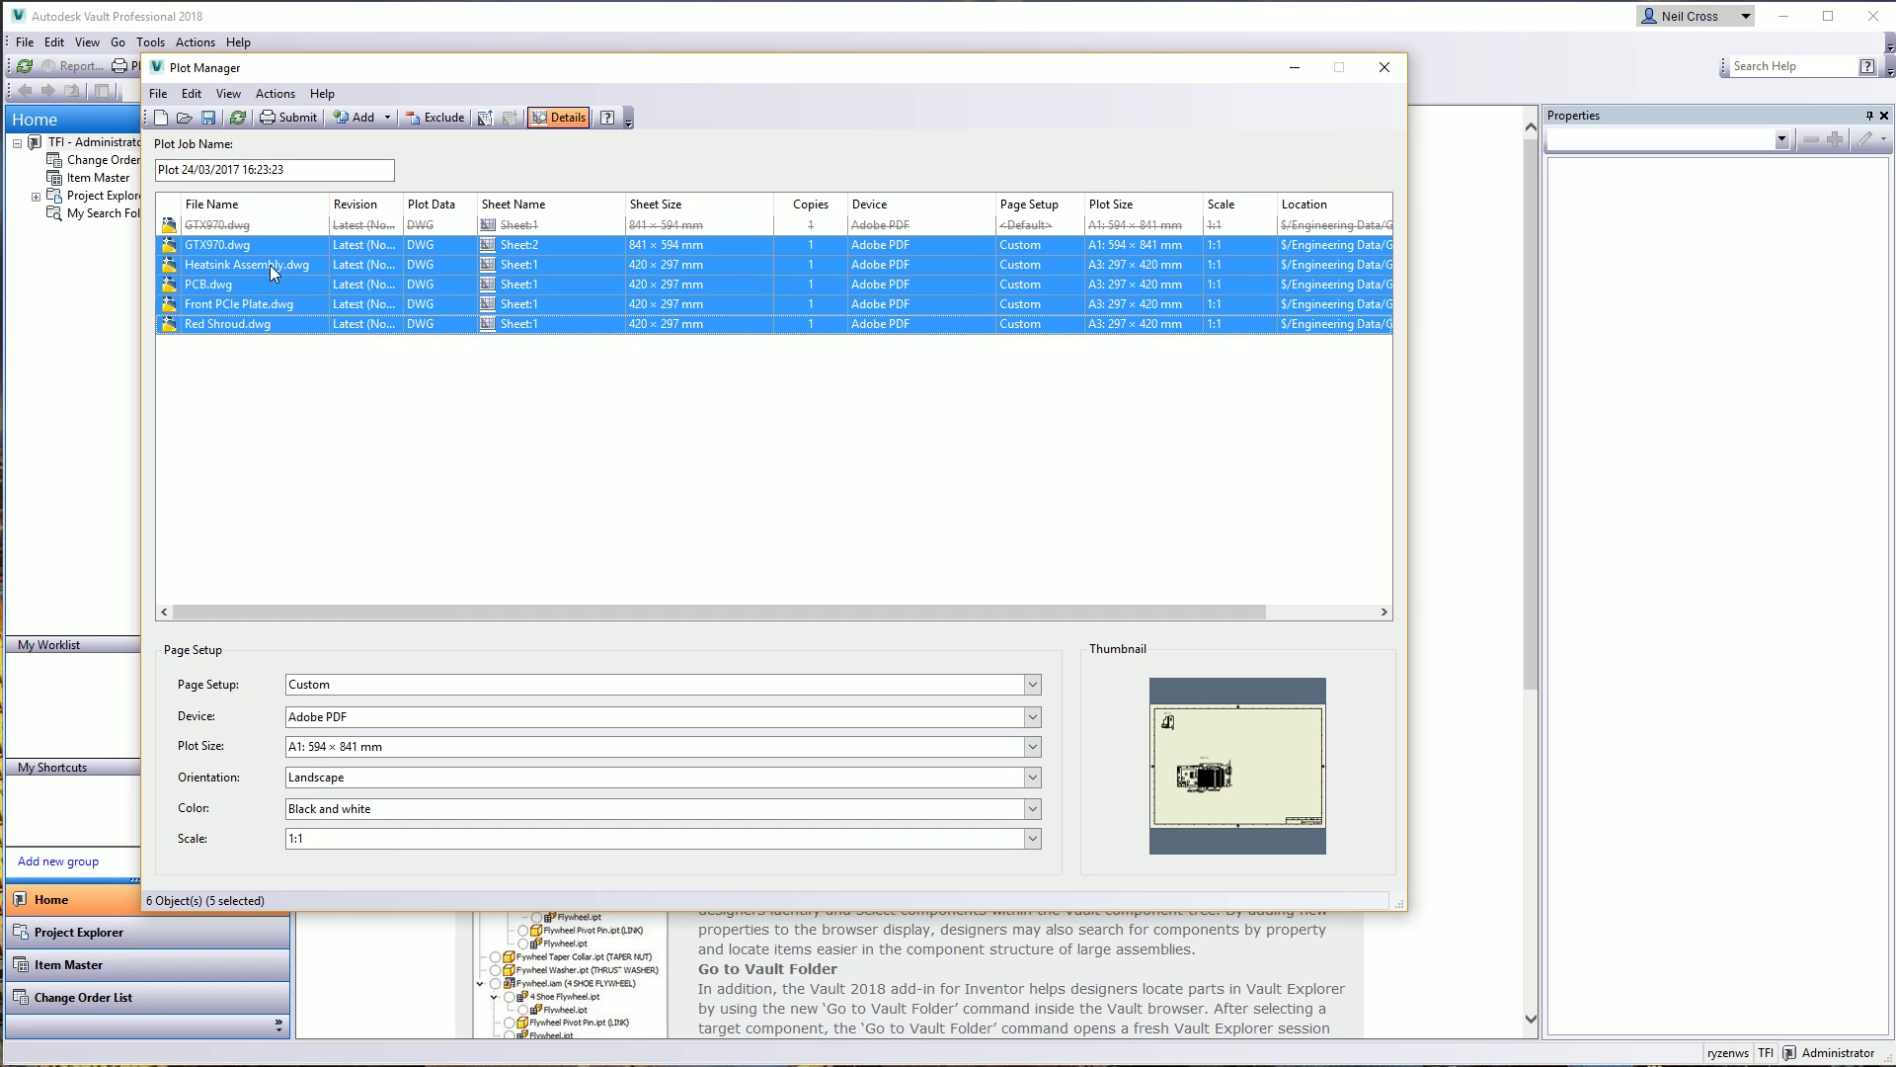
- In Plot Options, leave Plot using Visualization Files off and choose a property-based watermark
click(191, 93)
click(213, 164)
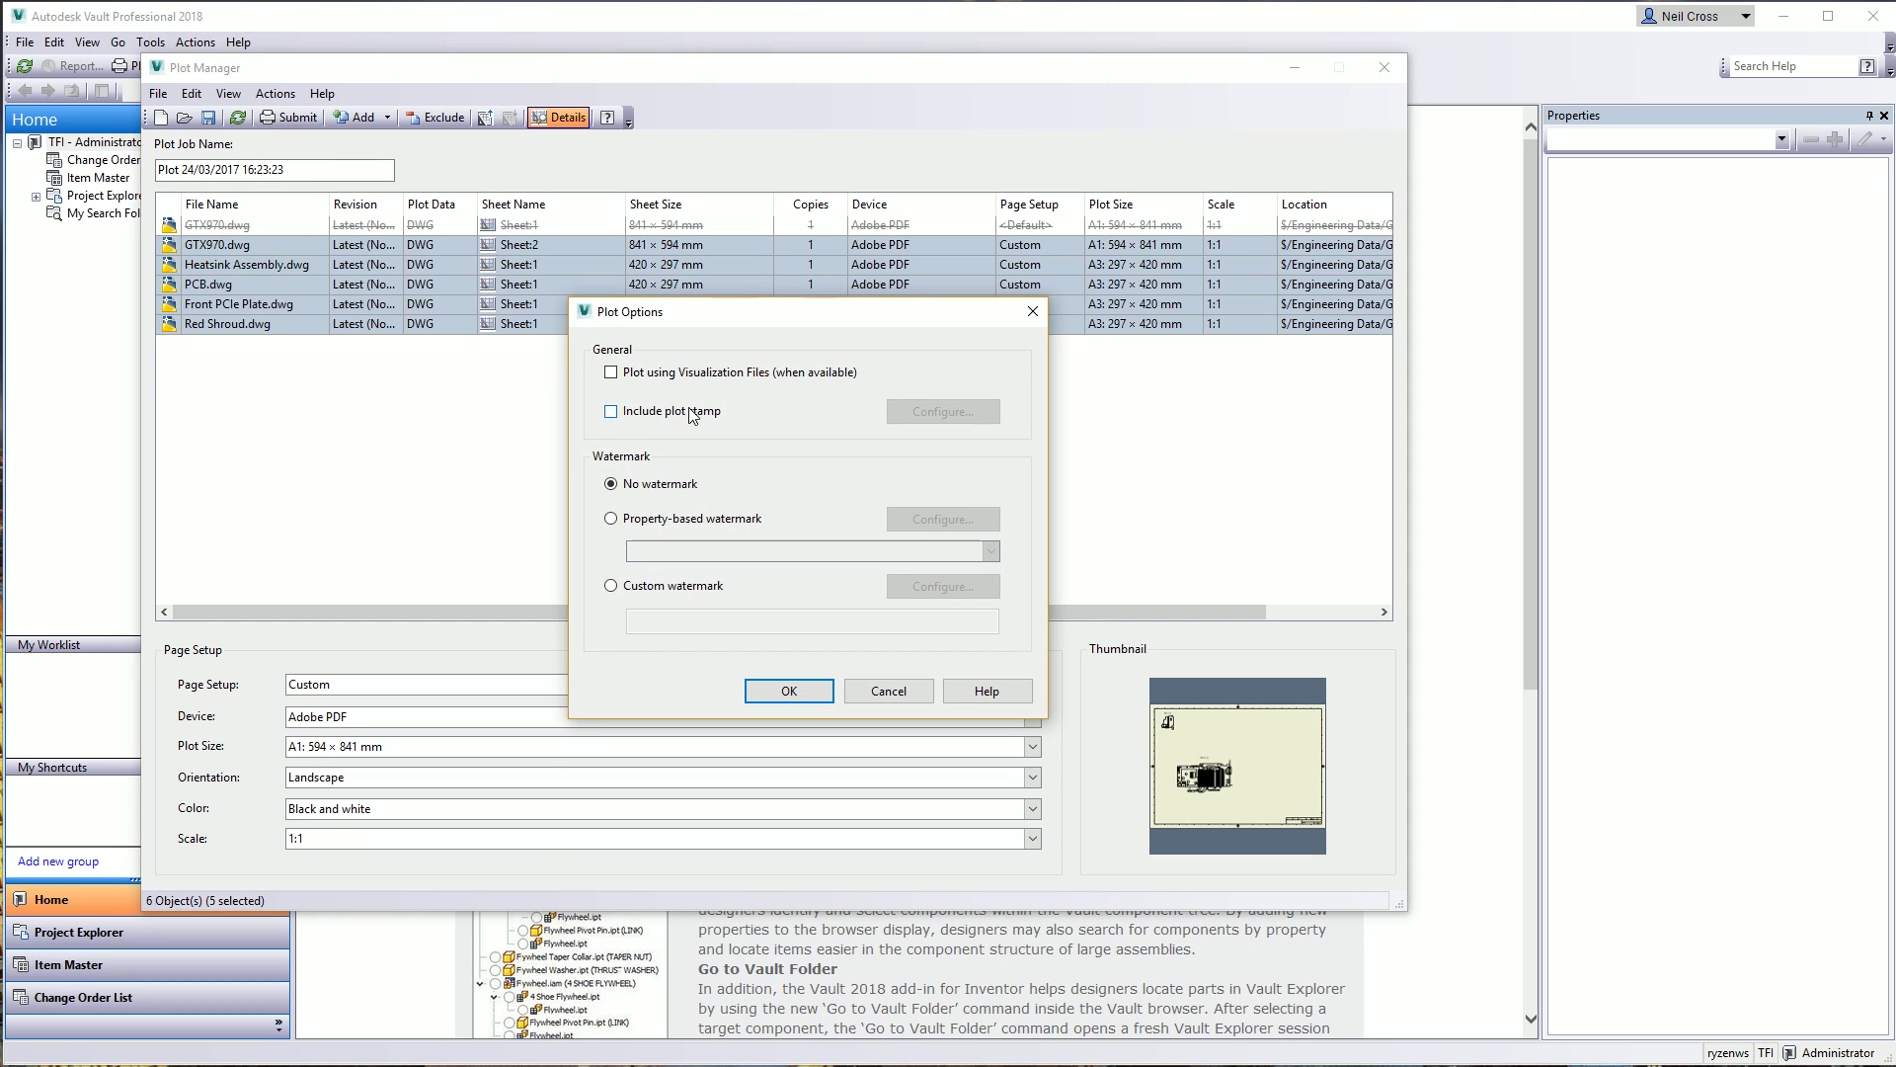
click(632, 375)
click(660, 375)
click(668, 380)
click(617, 374)
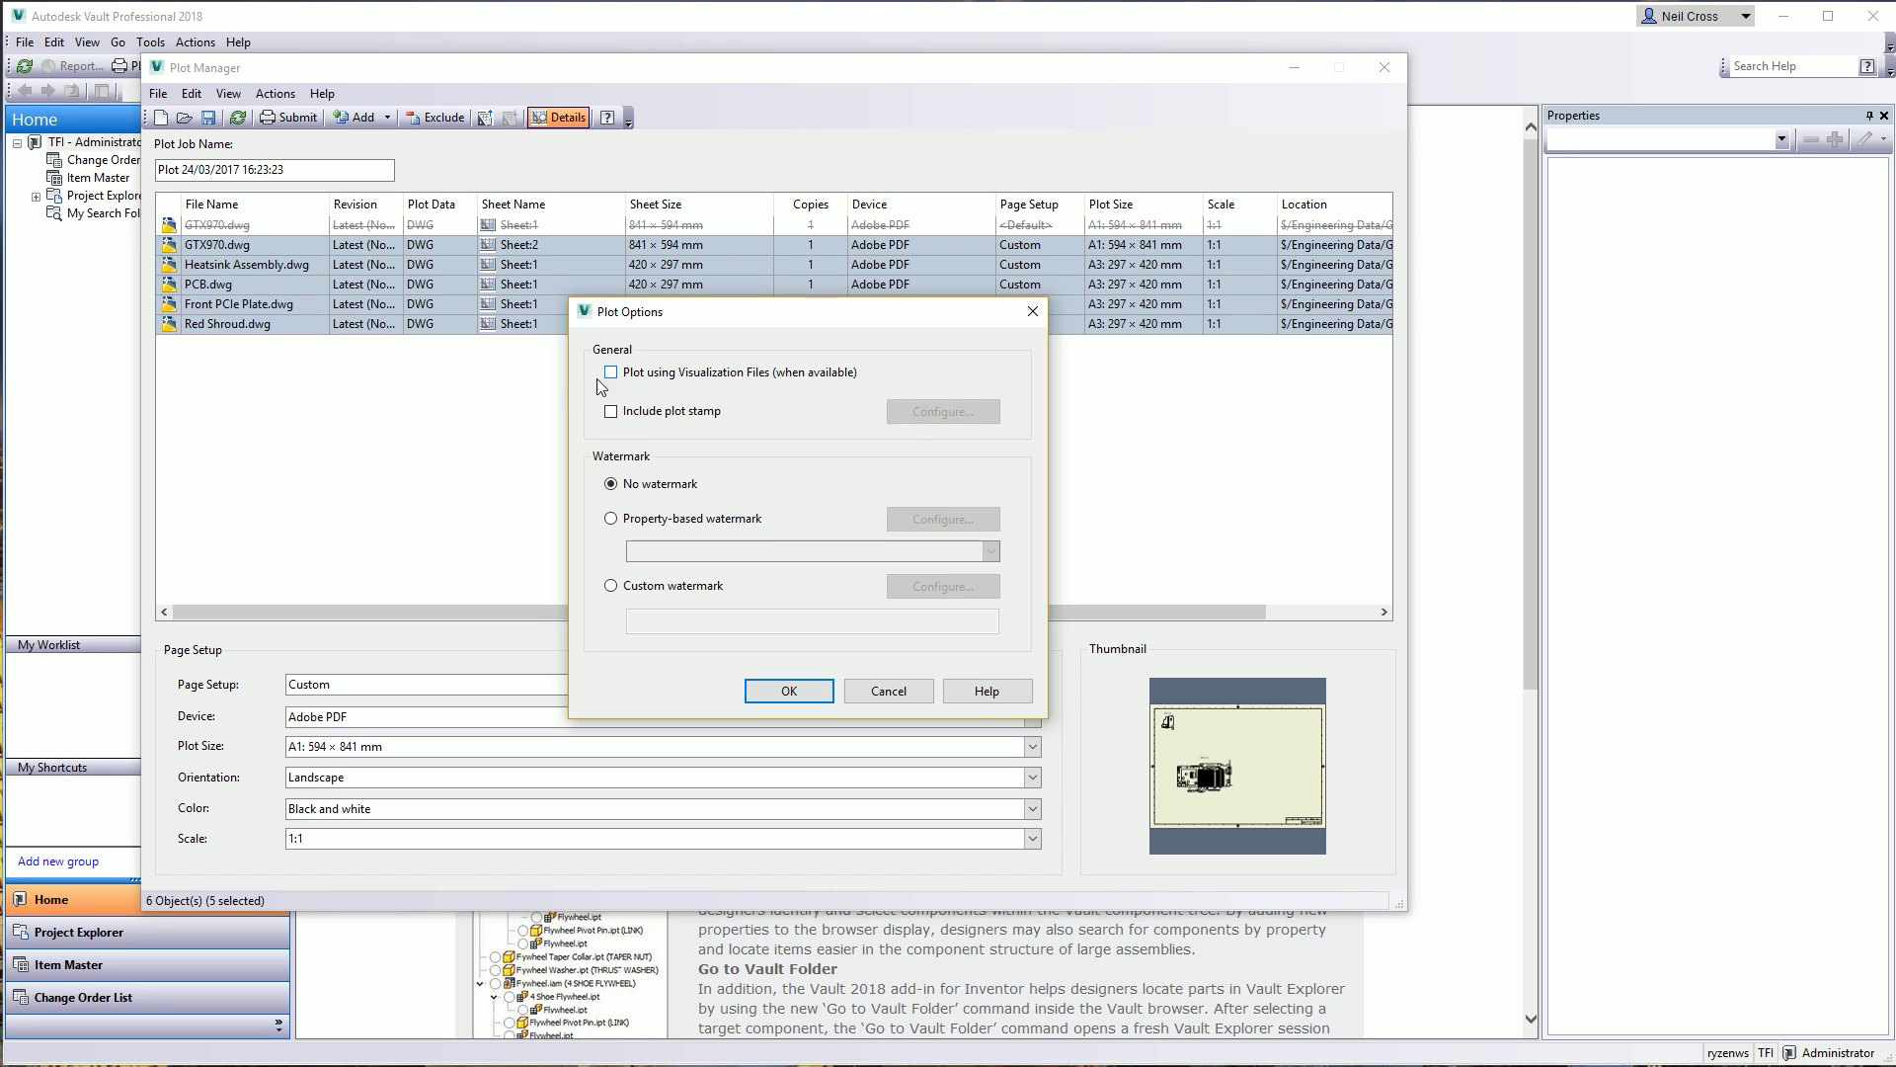
click(612, 521)
click(658, 589)
click(681, 485)
click(652, 521)
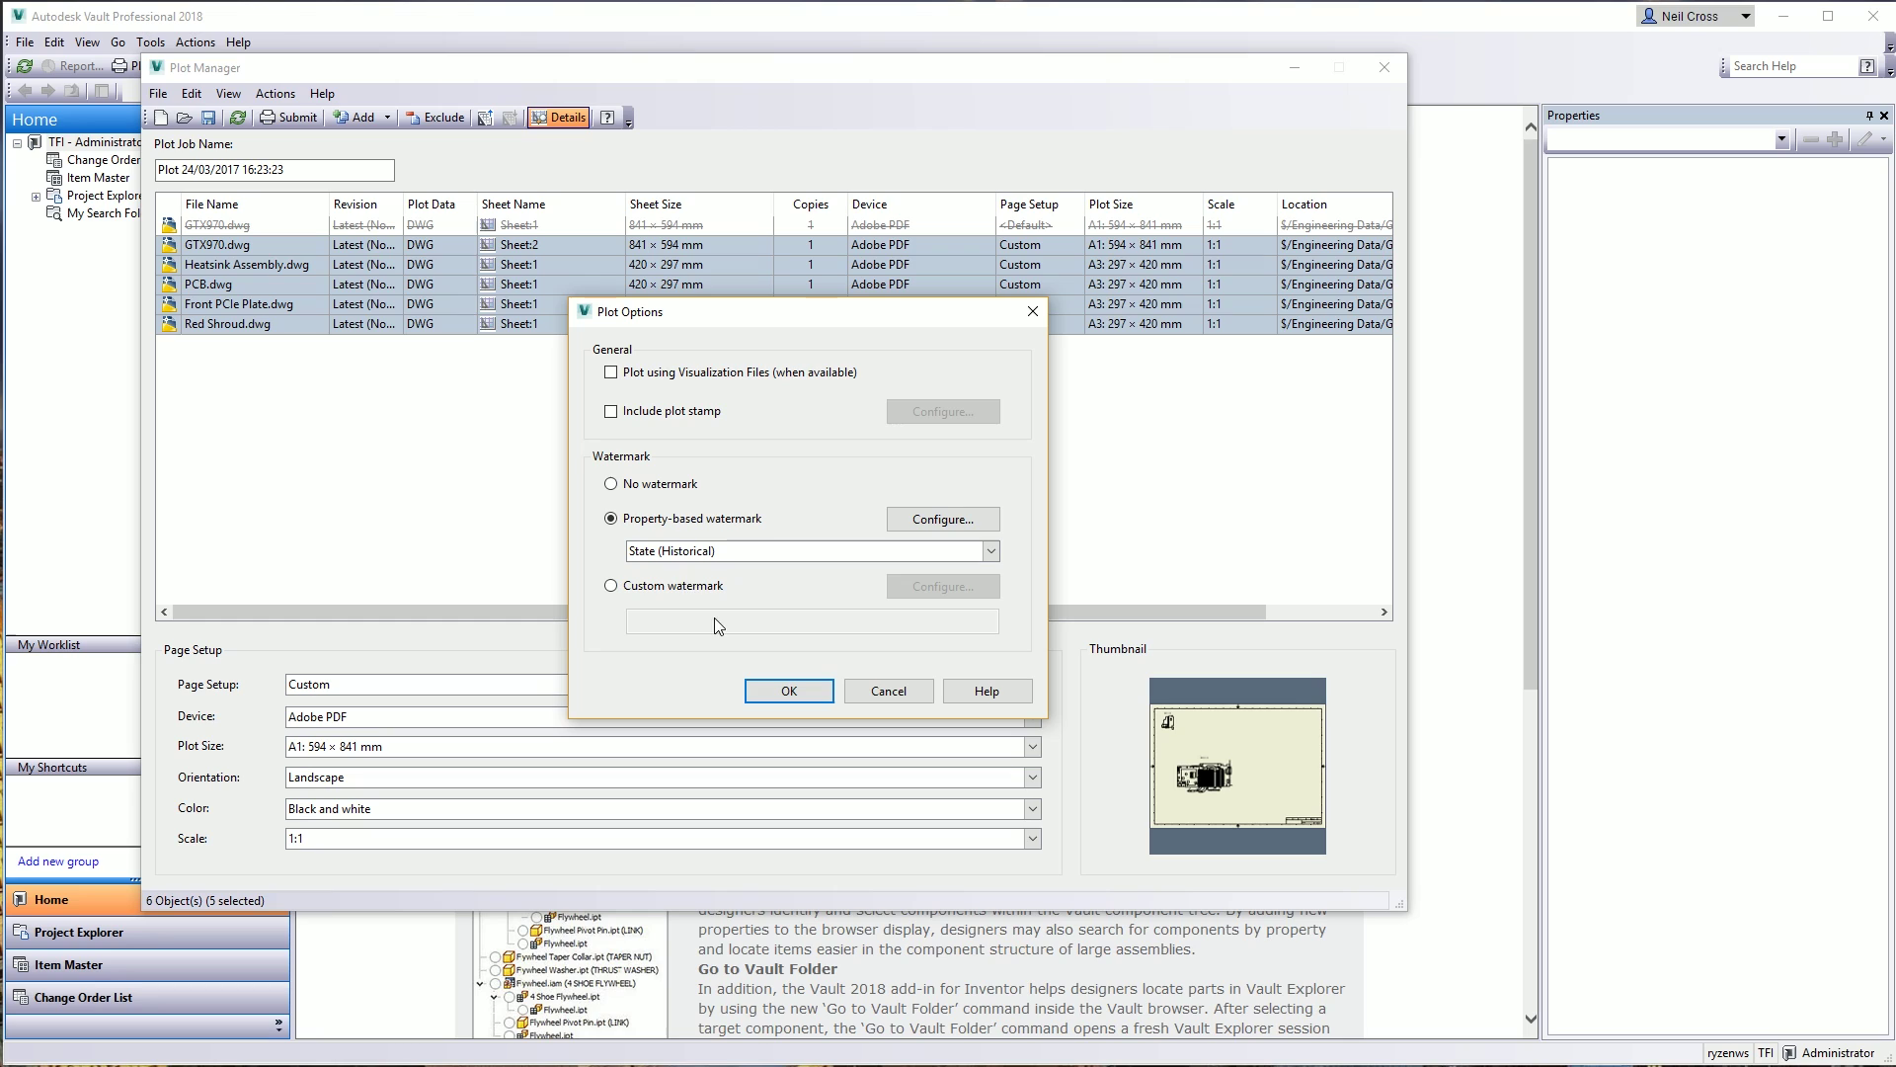
- Use the State property for the property-based watermark
click(952, 521)
click(923, 643)
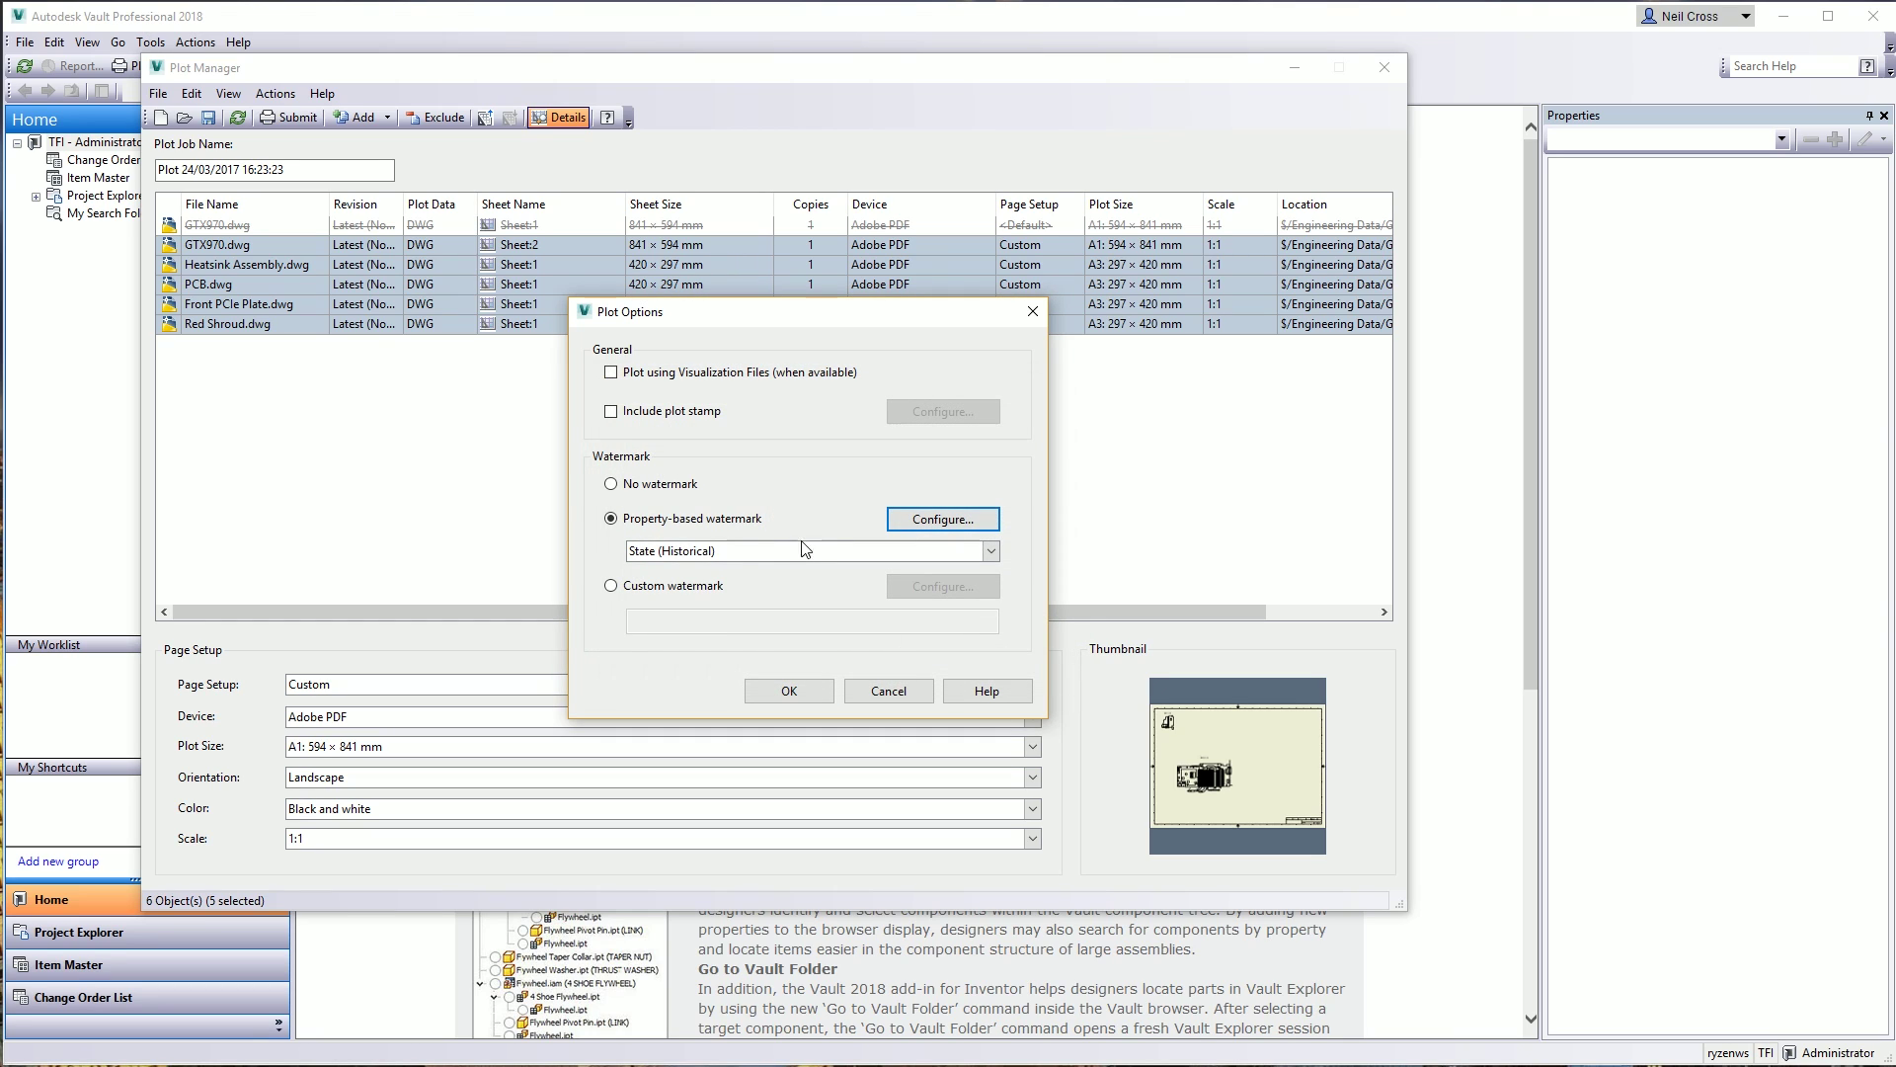
click(716, 551)
click(697, 652)
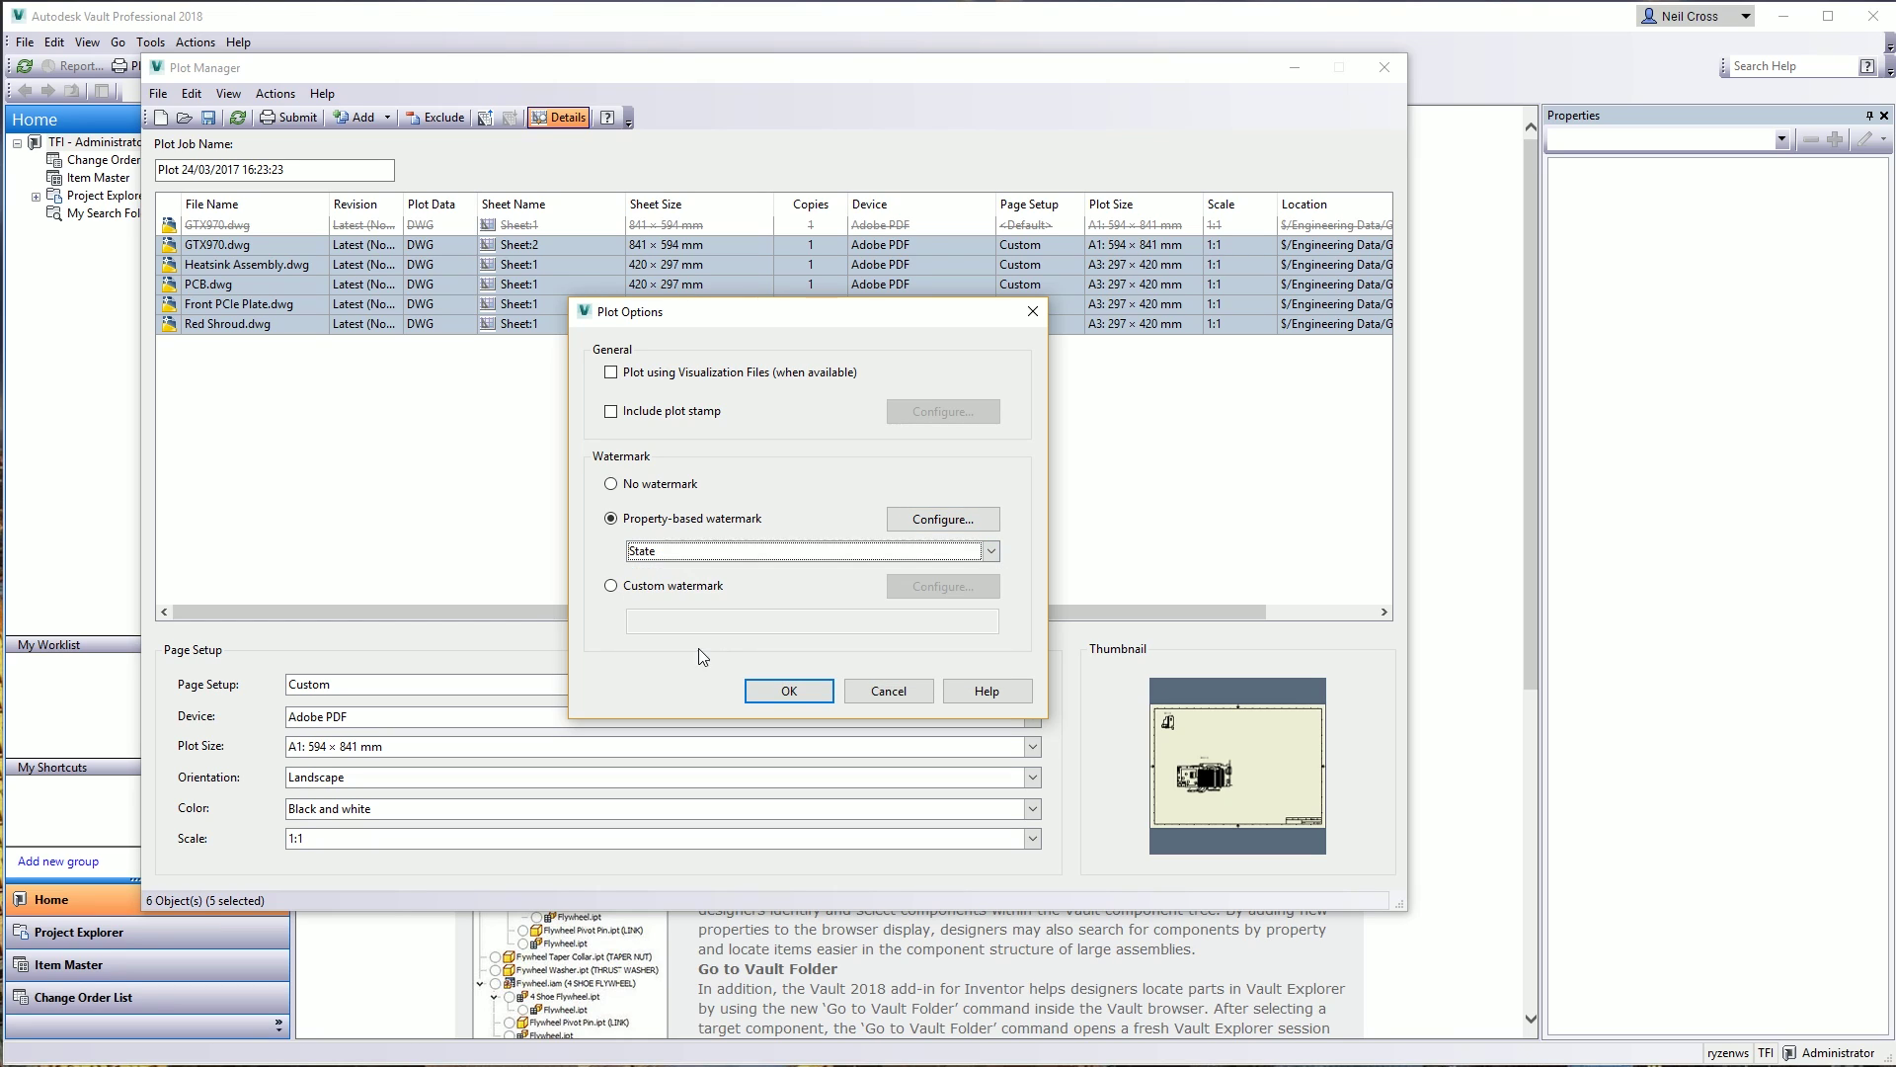
- Set the watermark along the border at Medium size in Watermark Settings
click(943, 520)
click(848, 451)
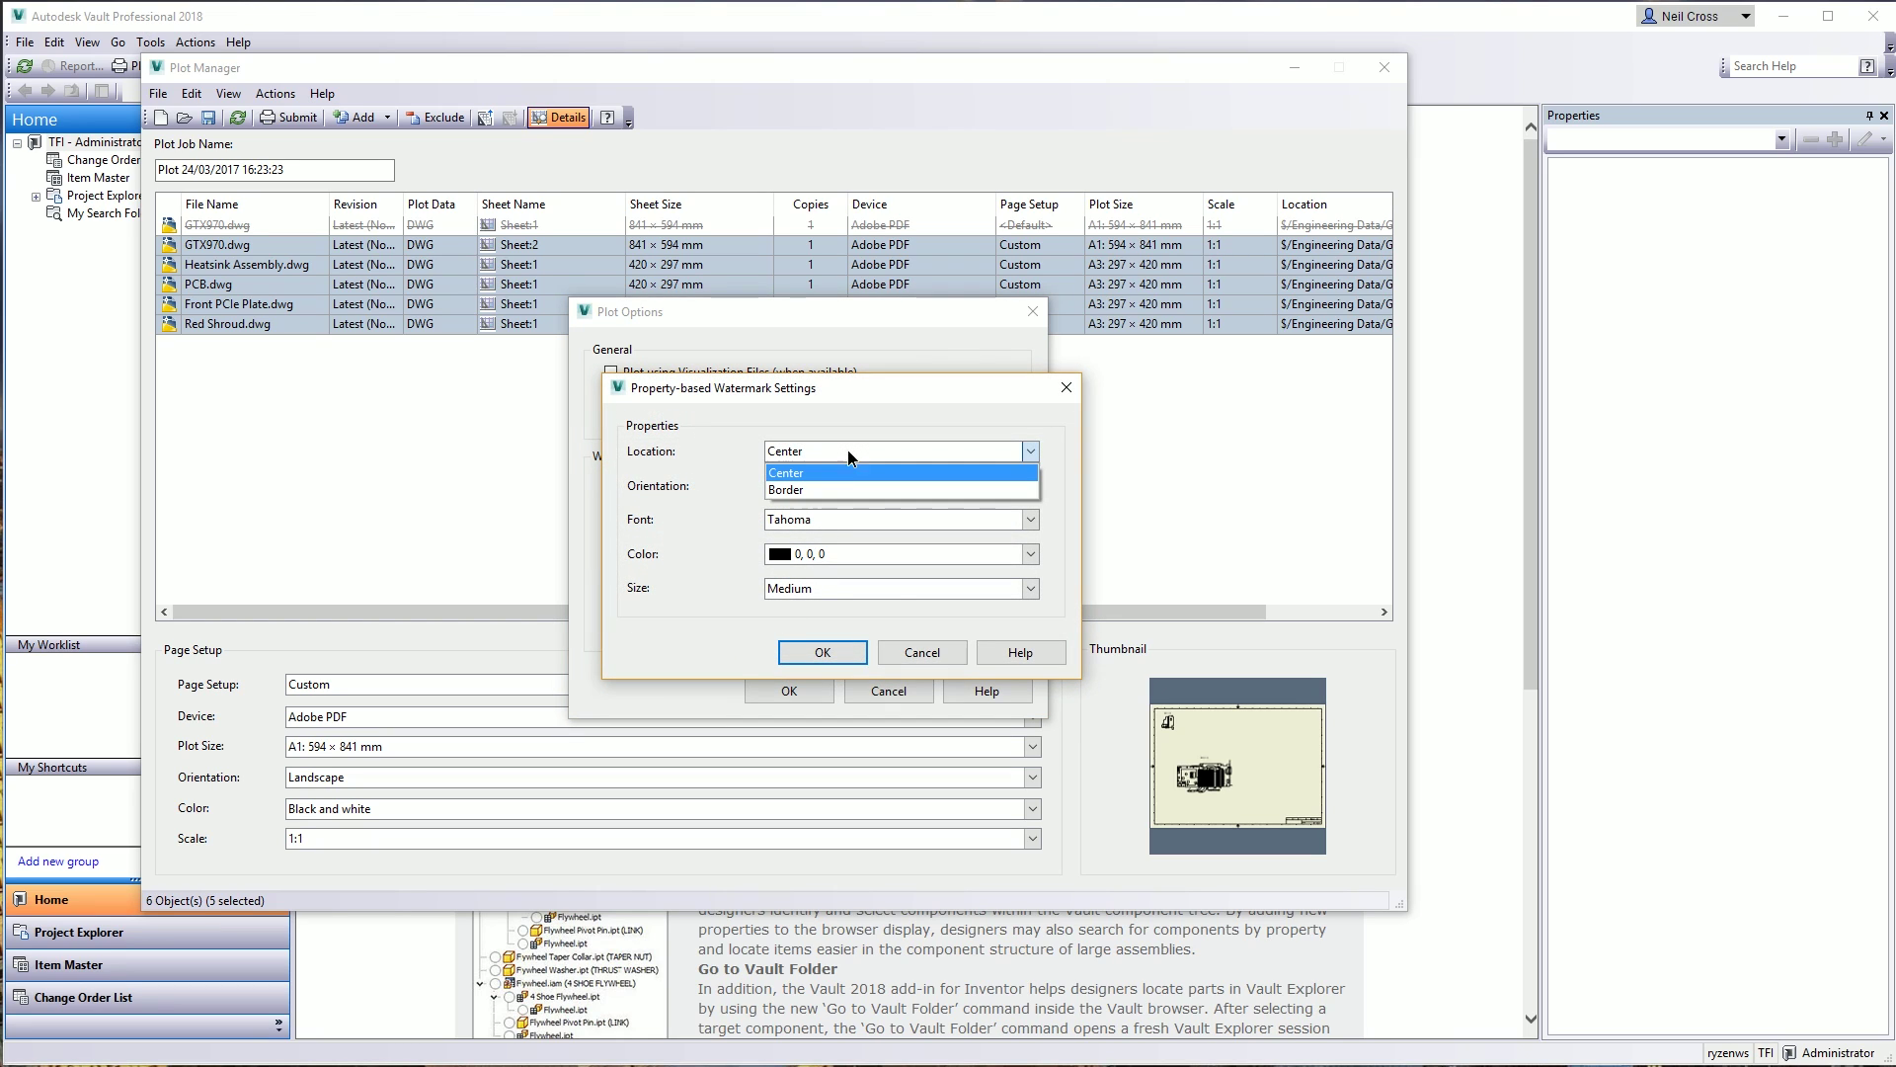
click(814, 453)
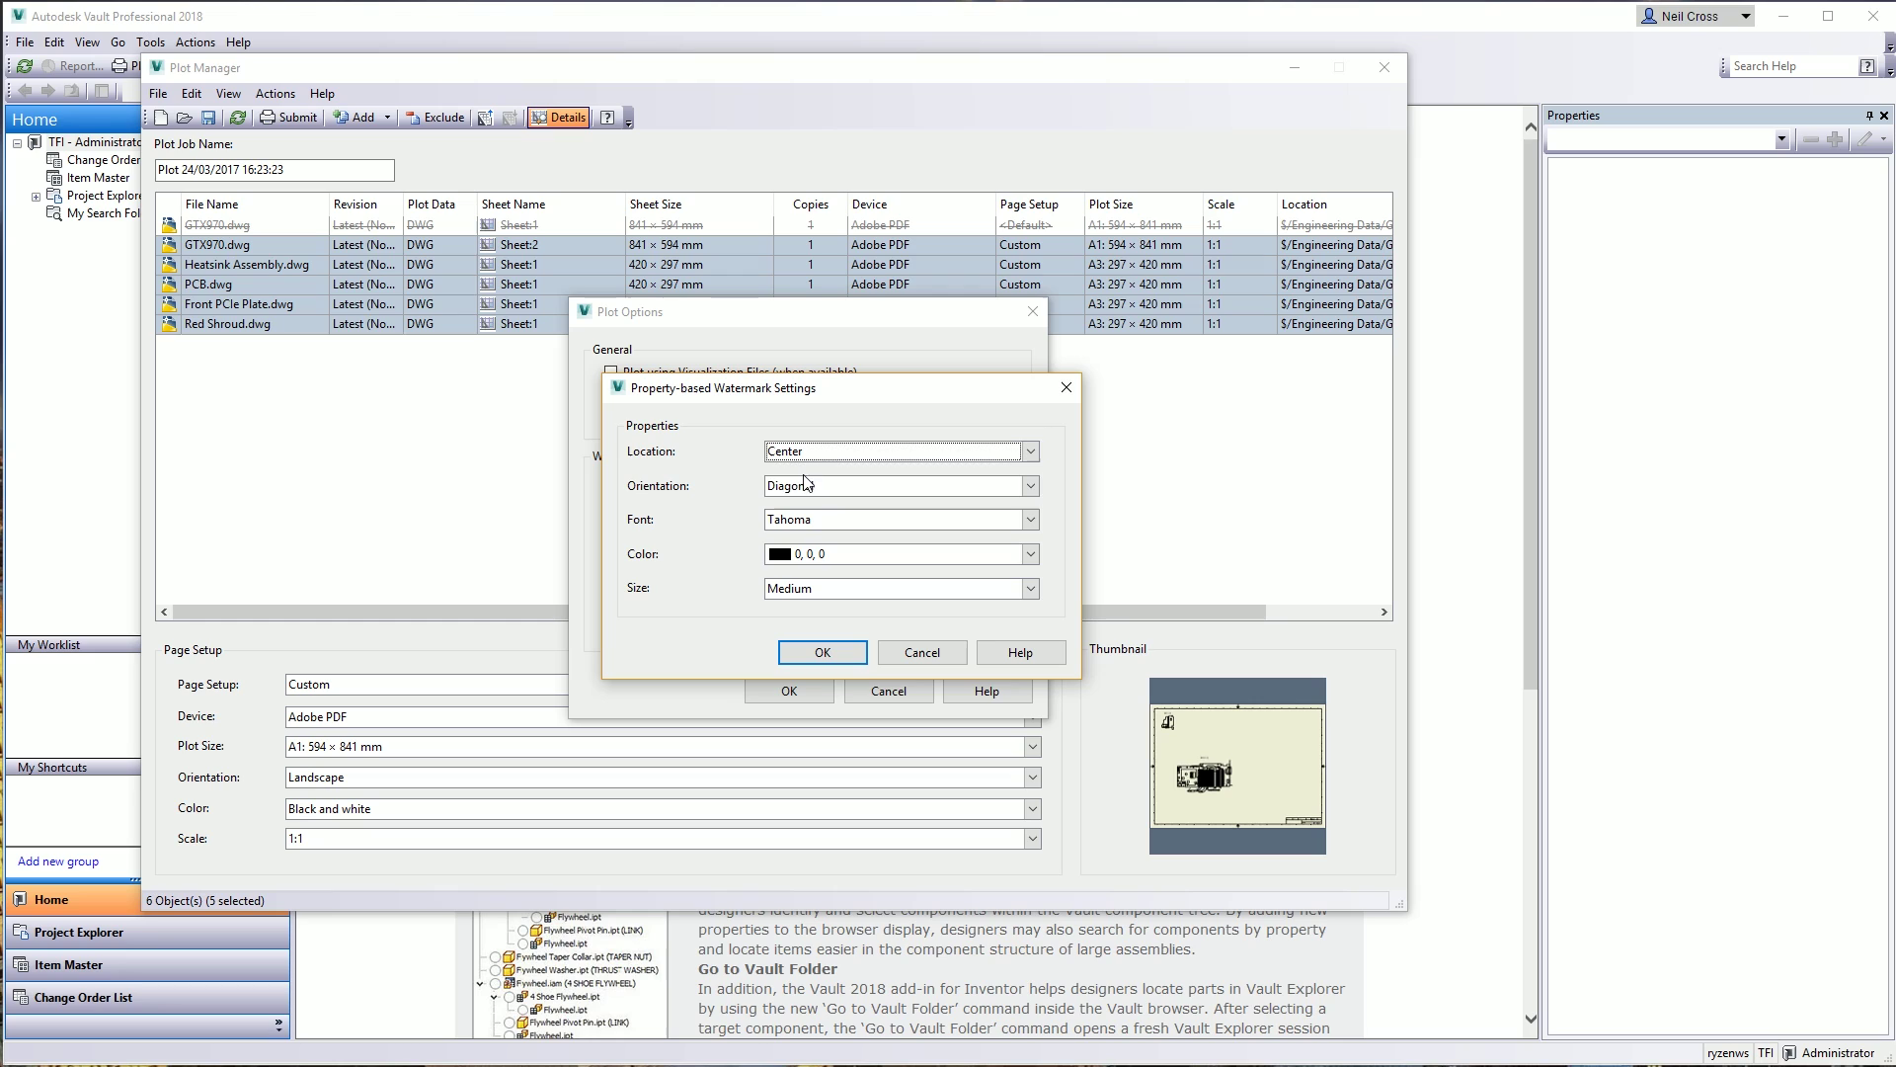
click(810, 451)
click(808, 489)
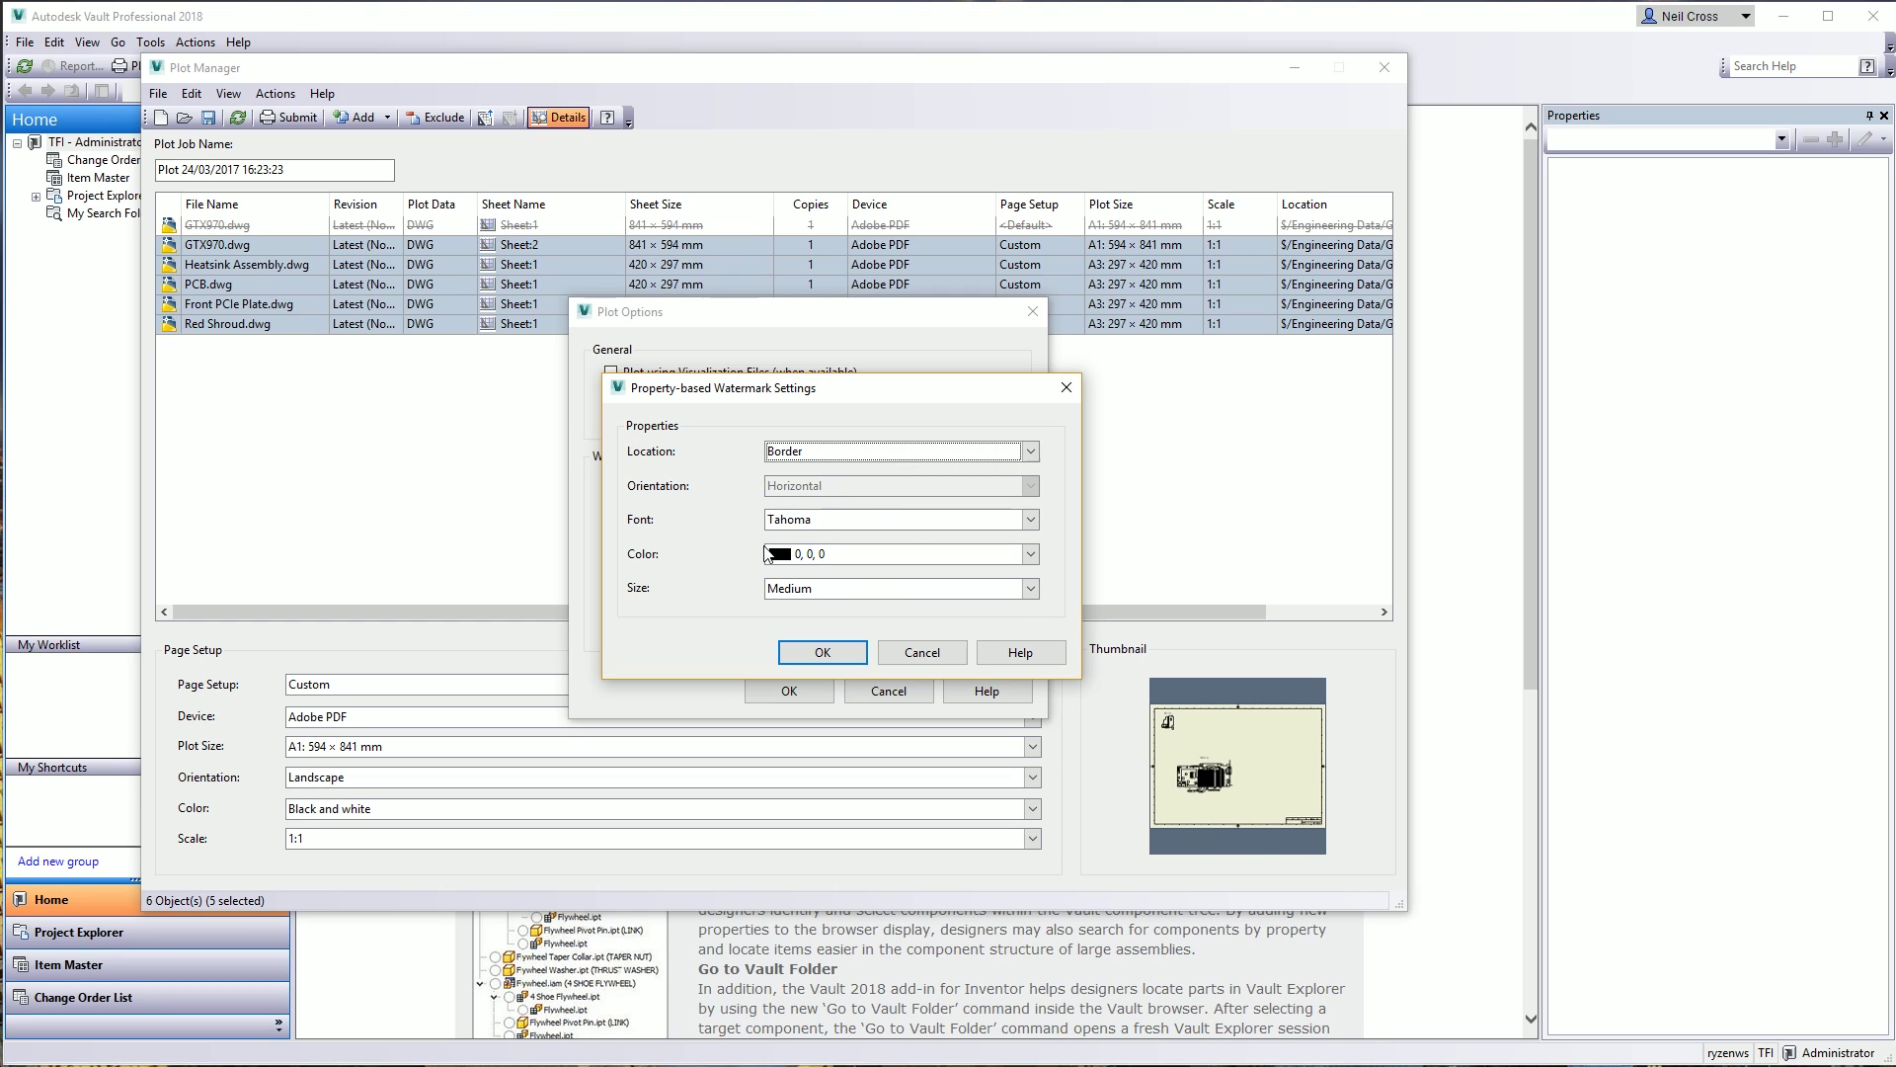
click(781, 589)
click(832, 623)
click(818, 654)
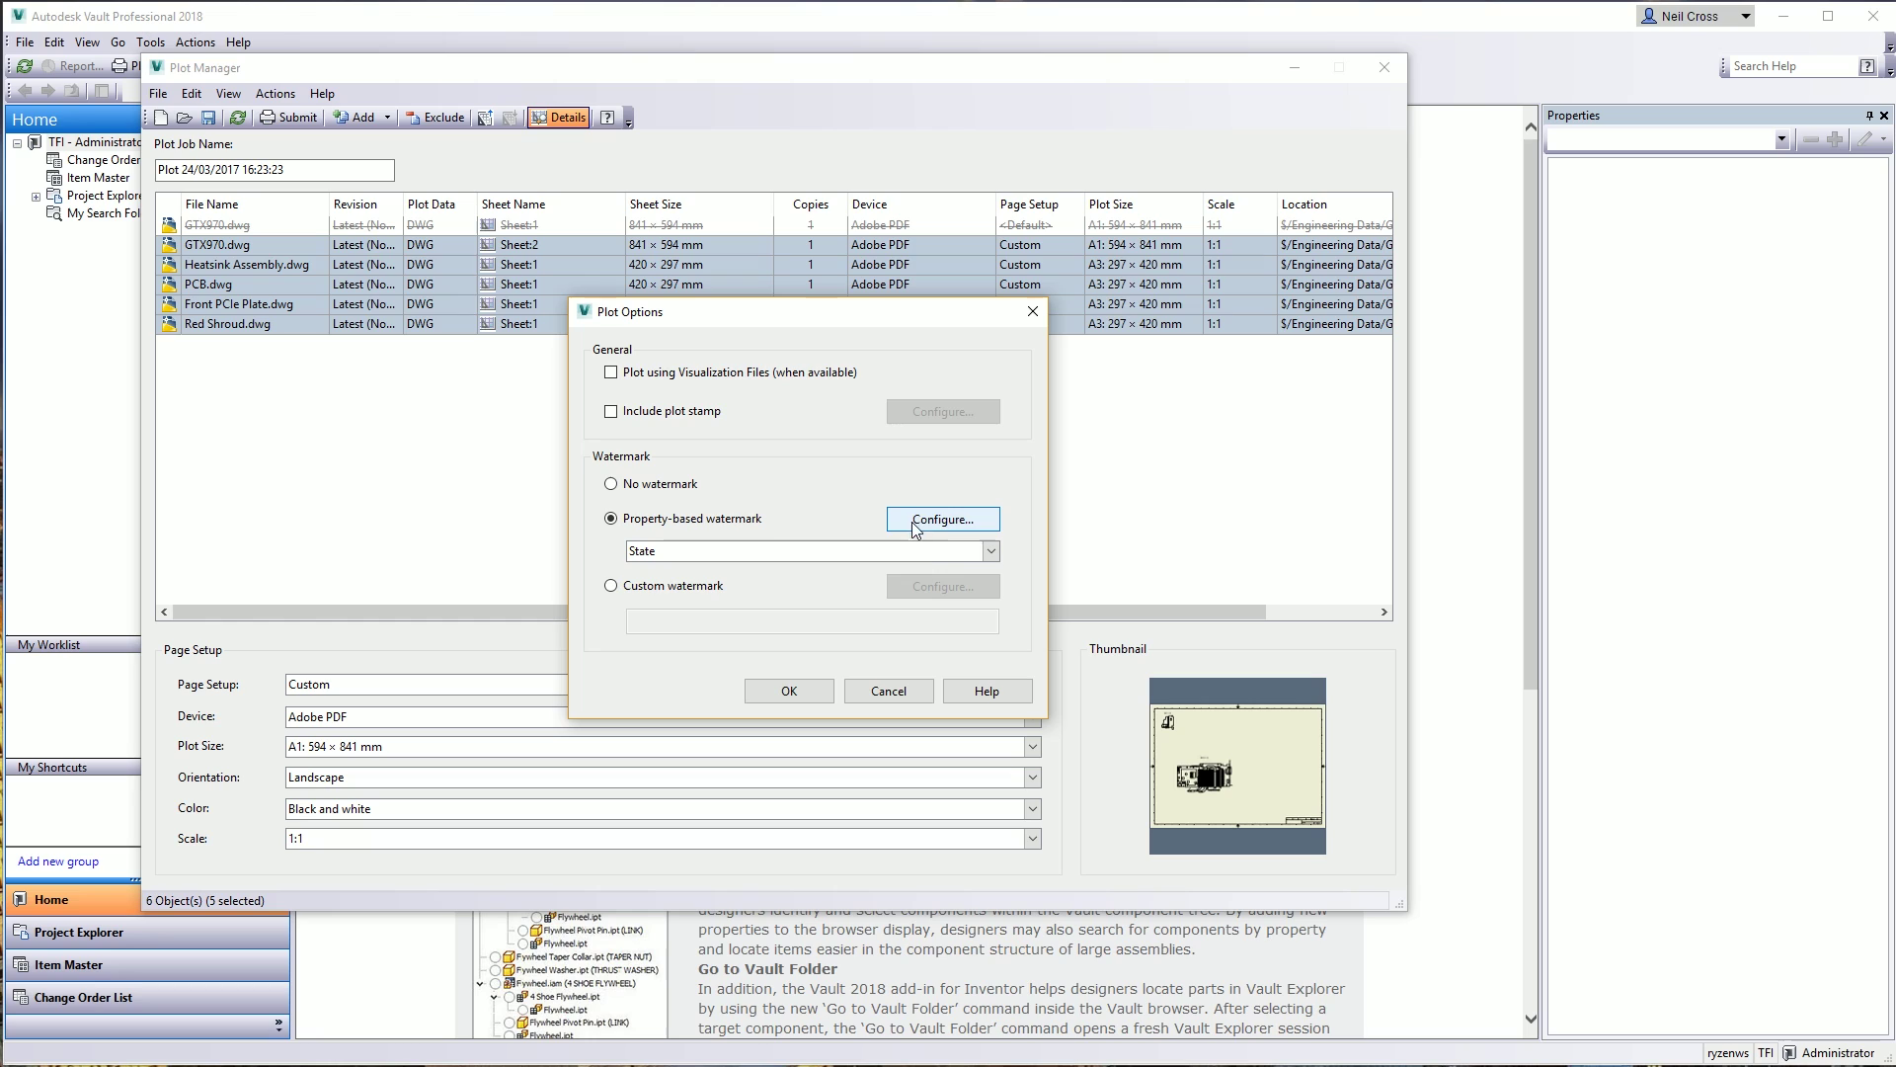
- Change the watermark to Large size, Web Transparent colour and Center location
click(943, 524)
click(826, 590)
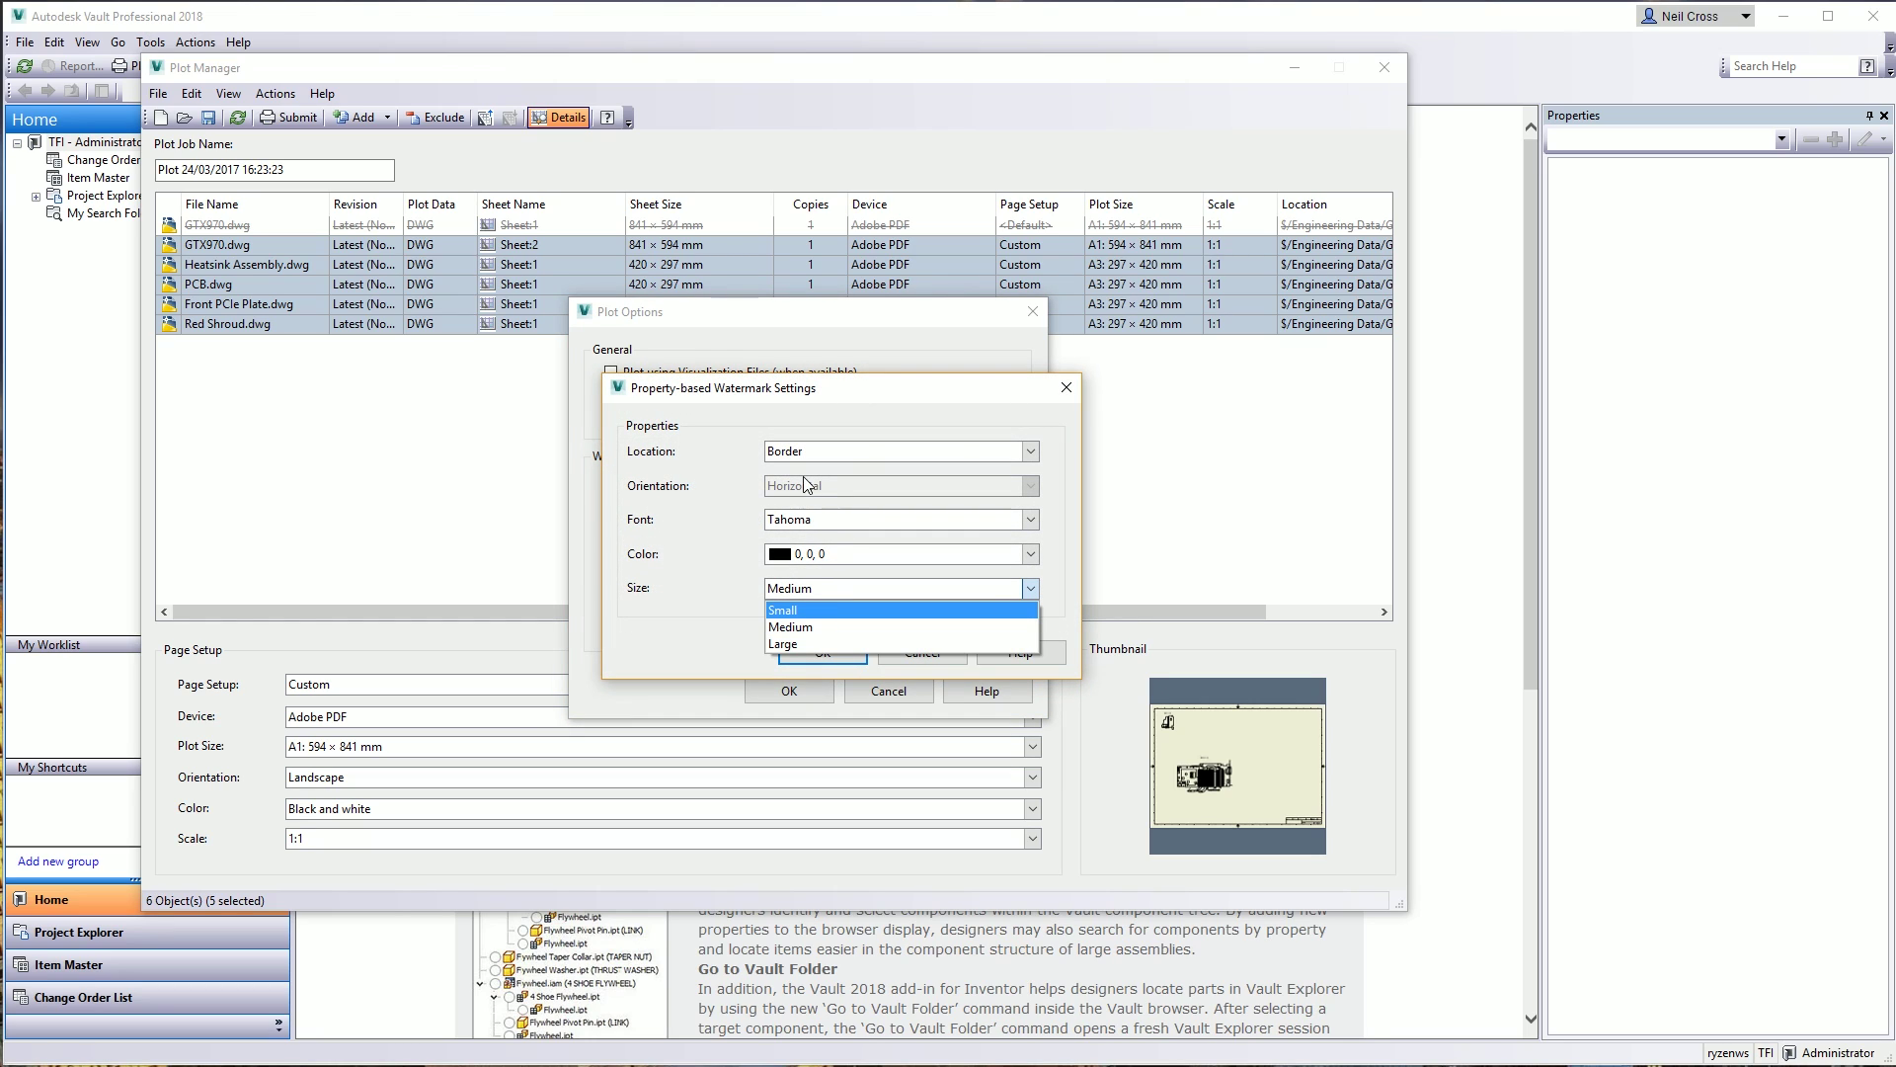
click(793, 644)
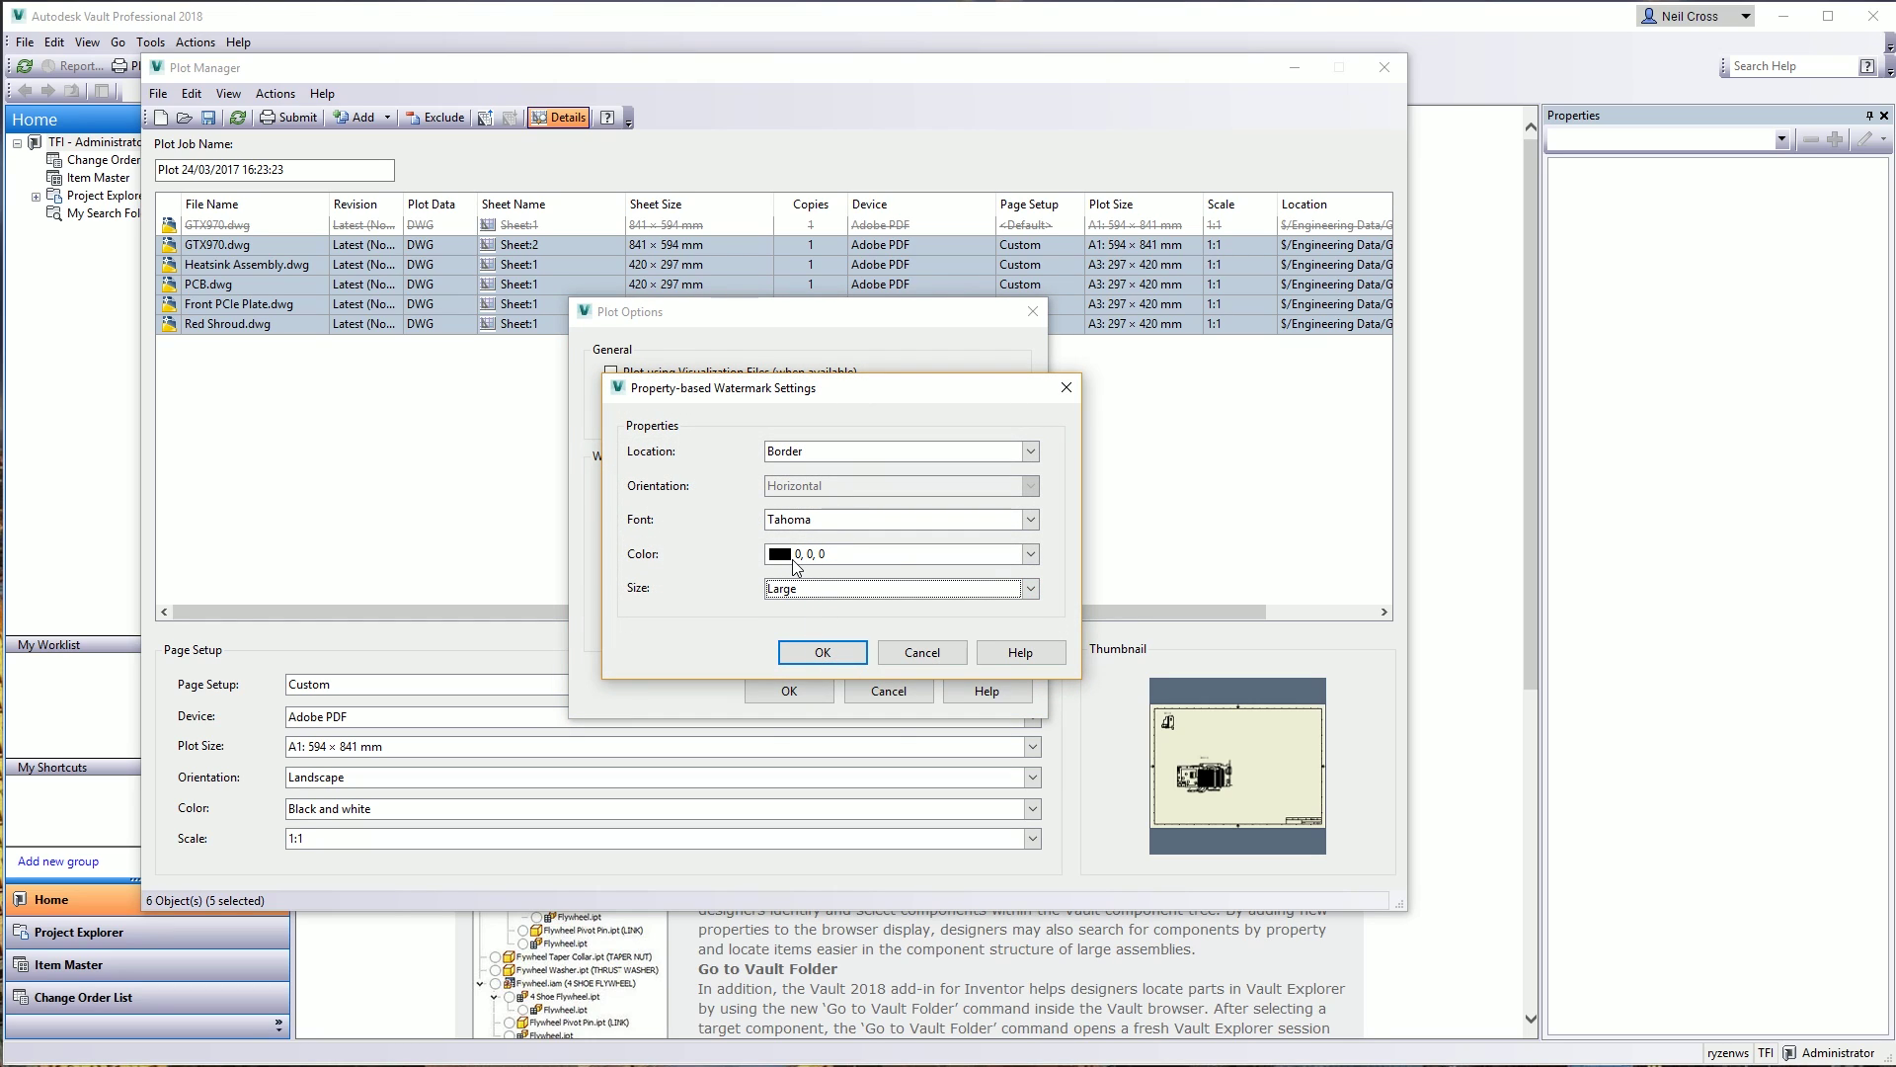
click(894, 558)
click(858, 583)
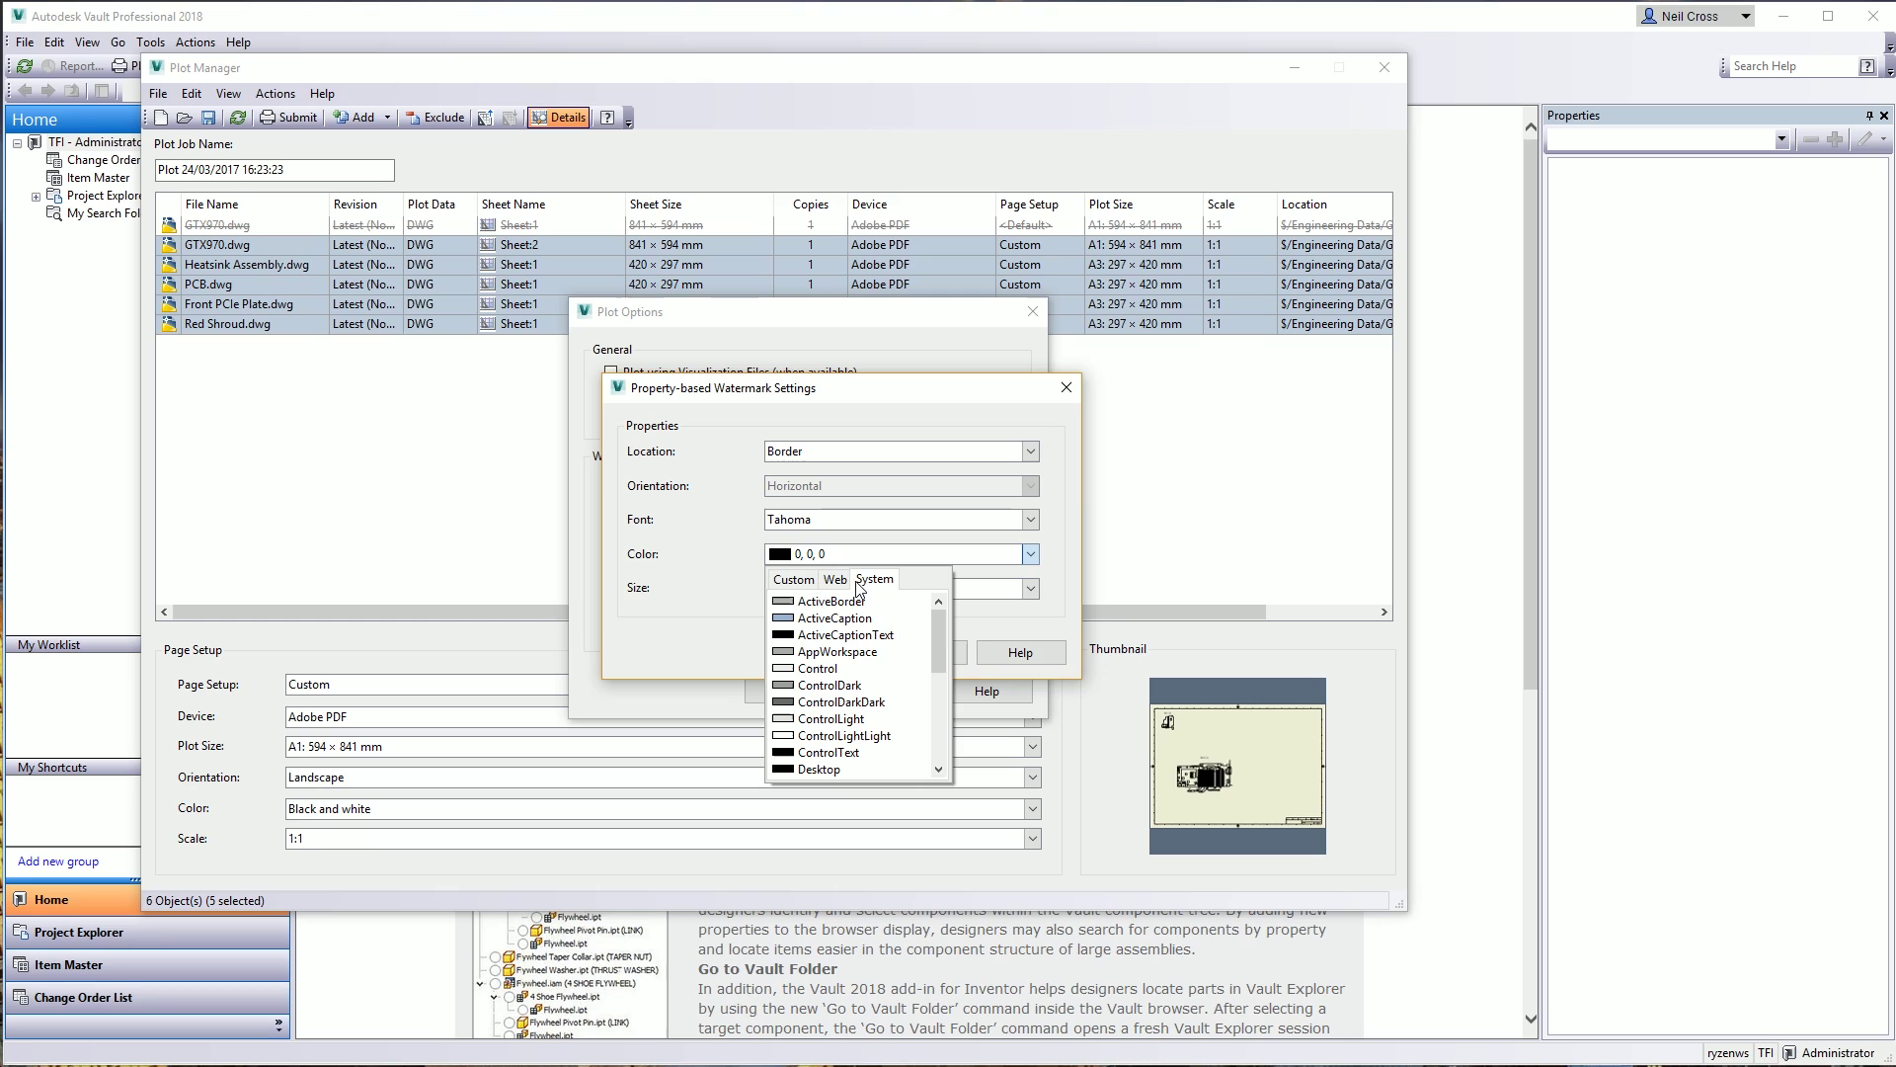
drag(936, 648, 943, 733)
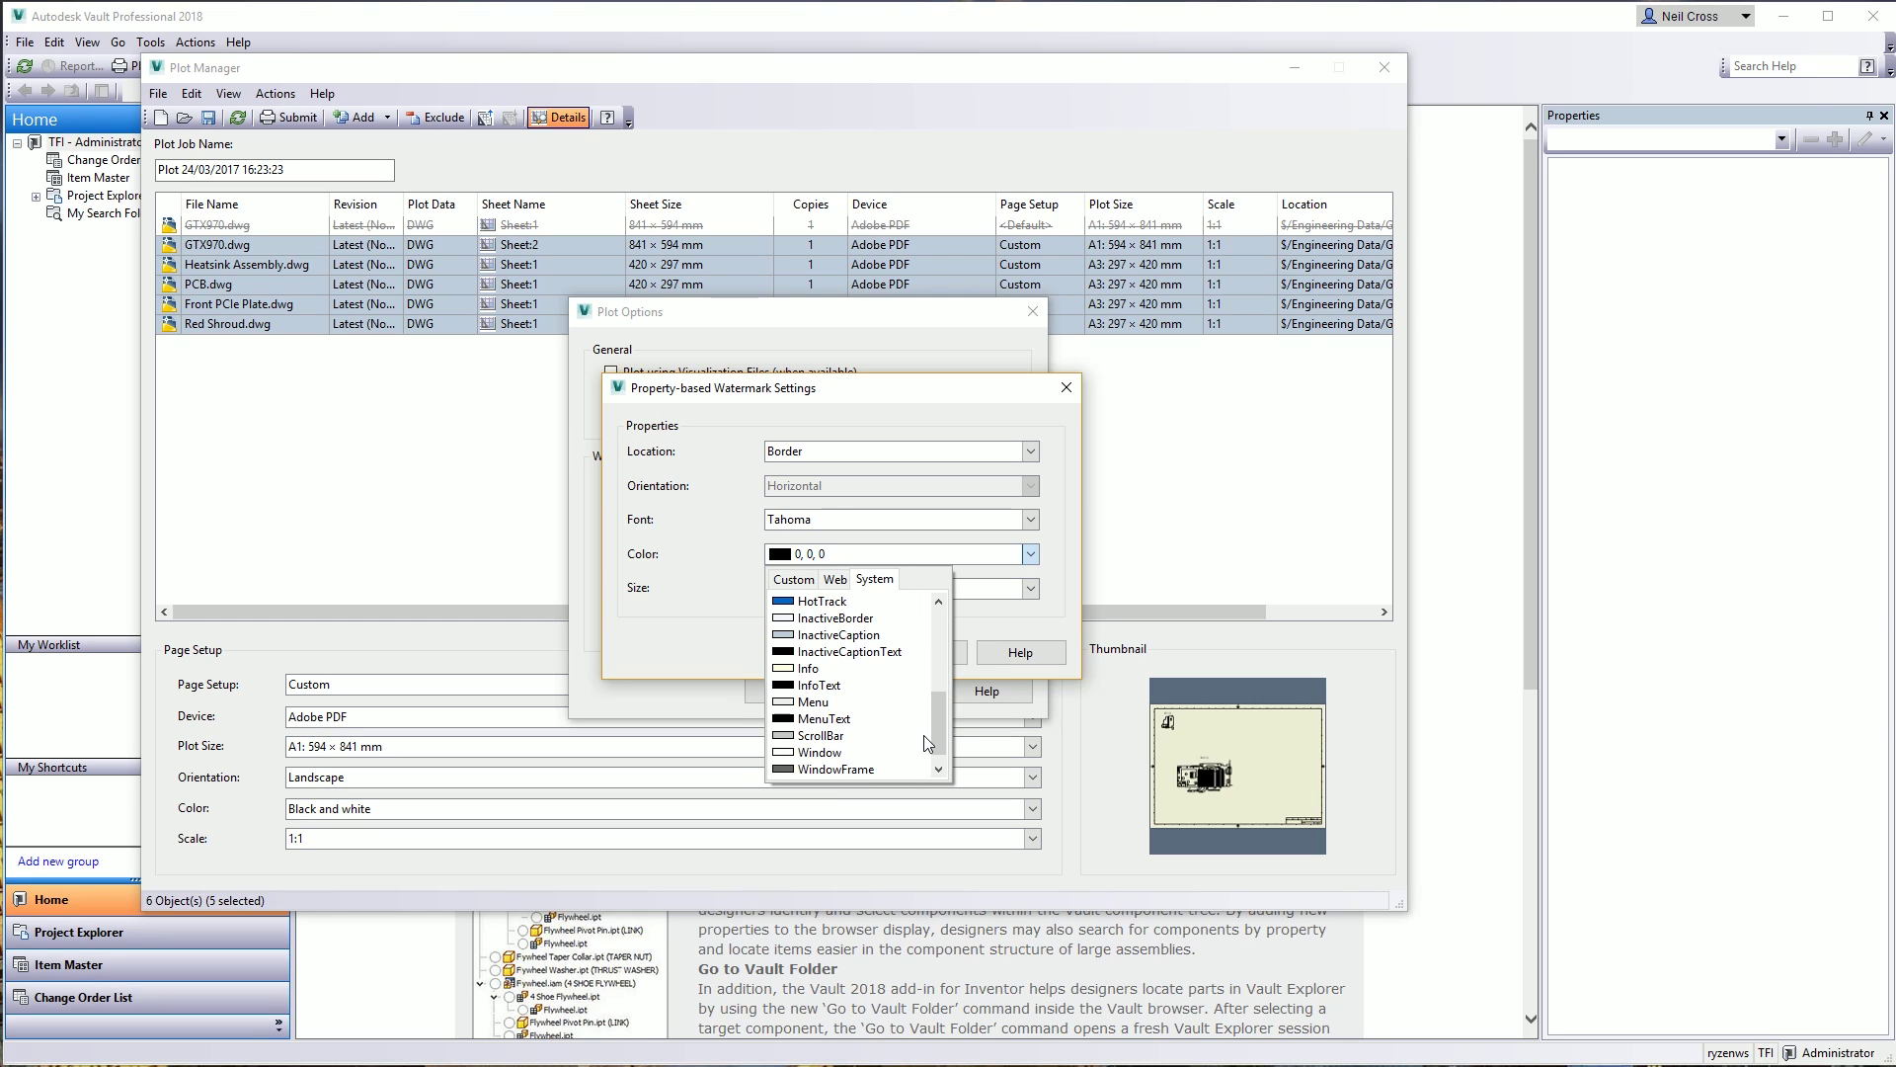
drag(939, 731, 942, 742)
click(836, 579)
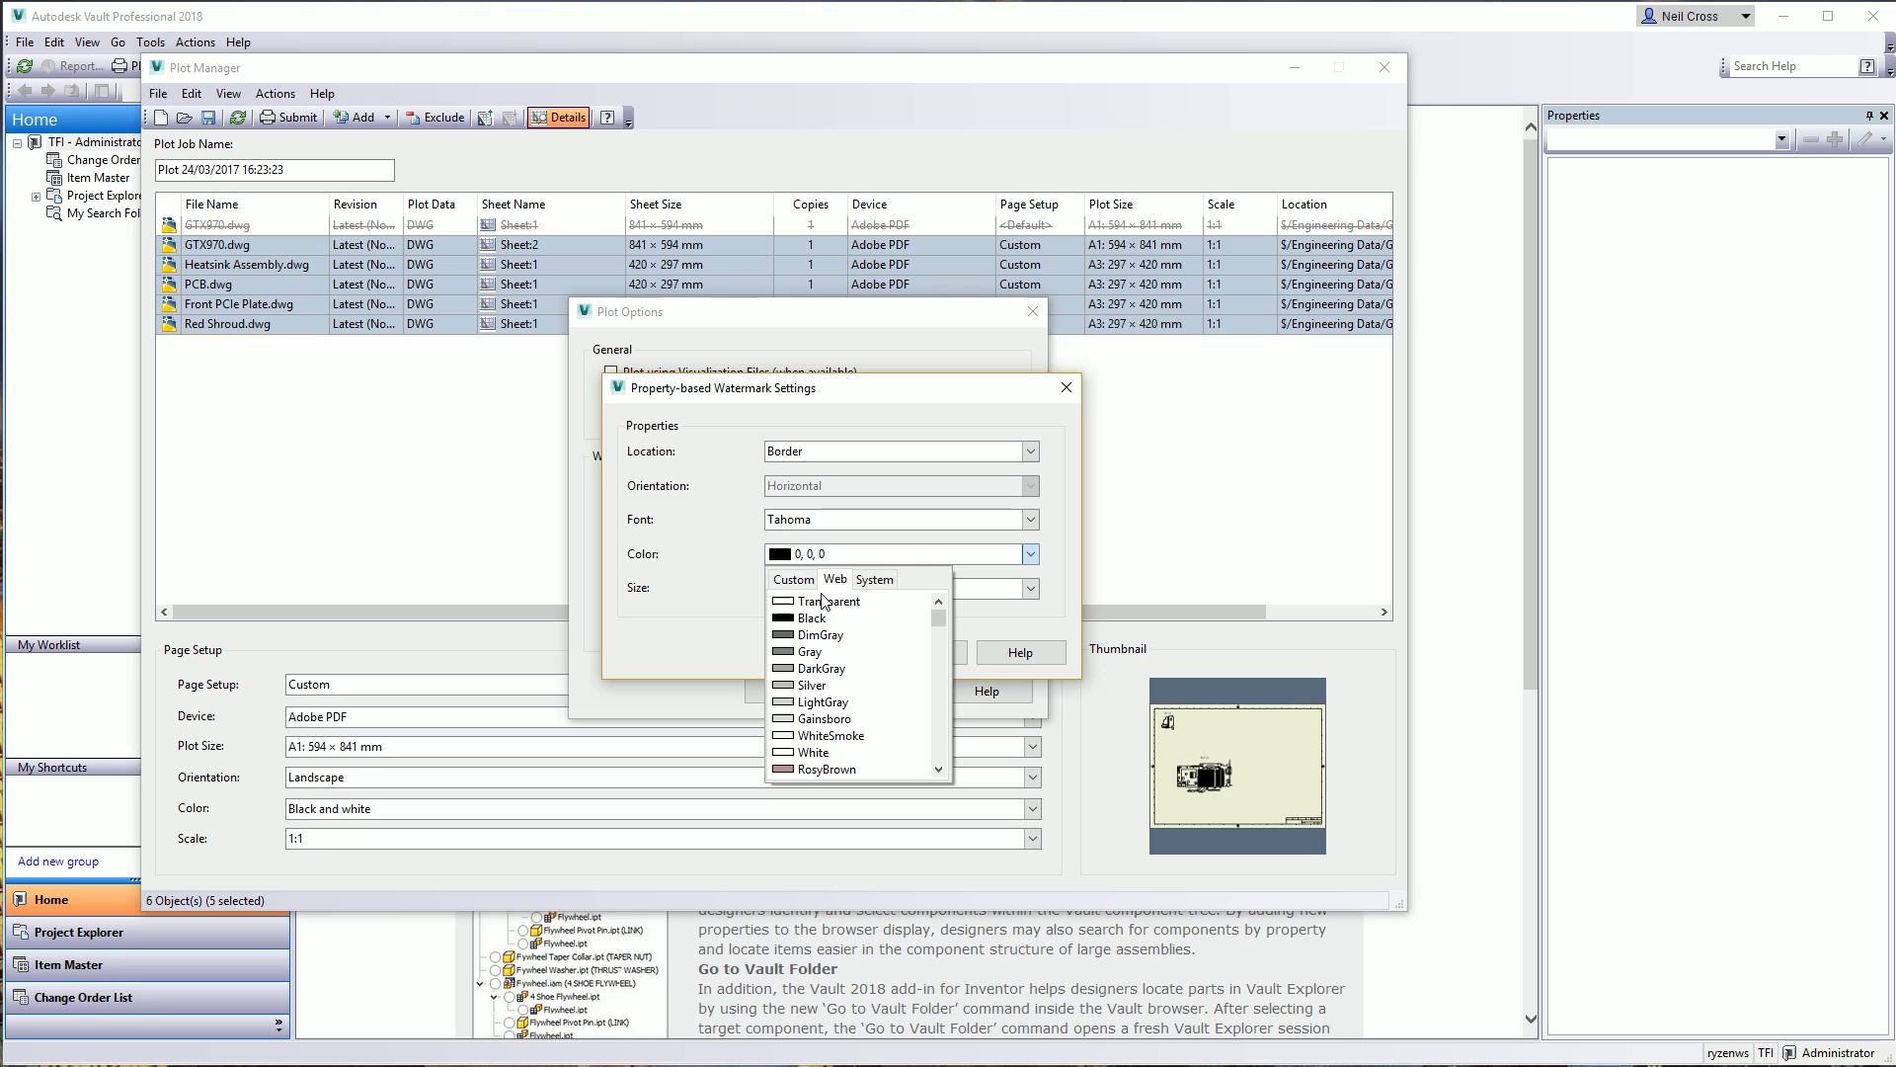
click(817, 602)
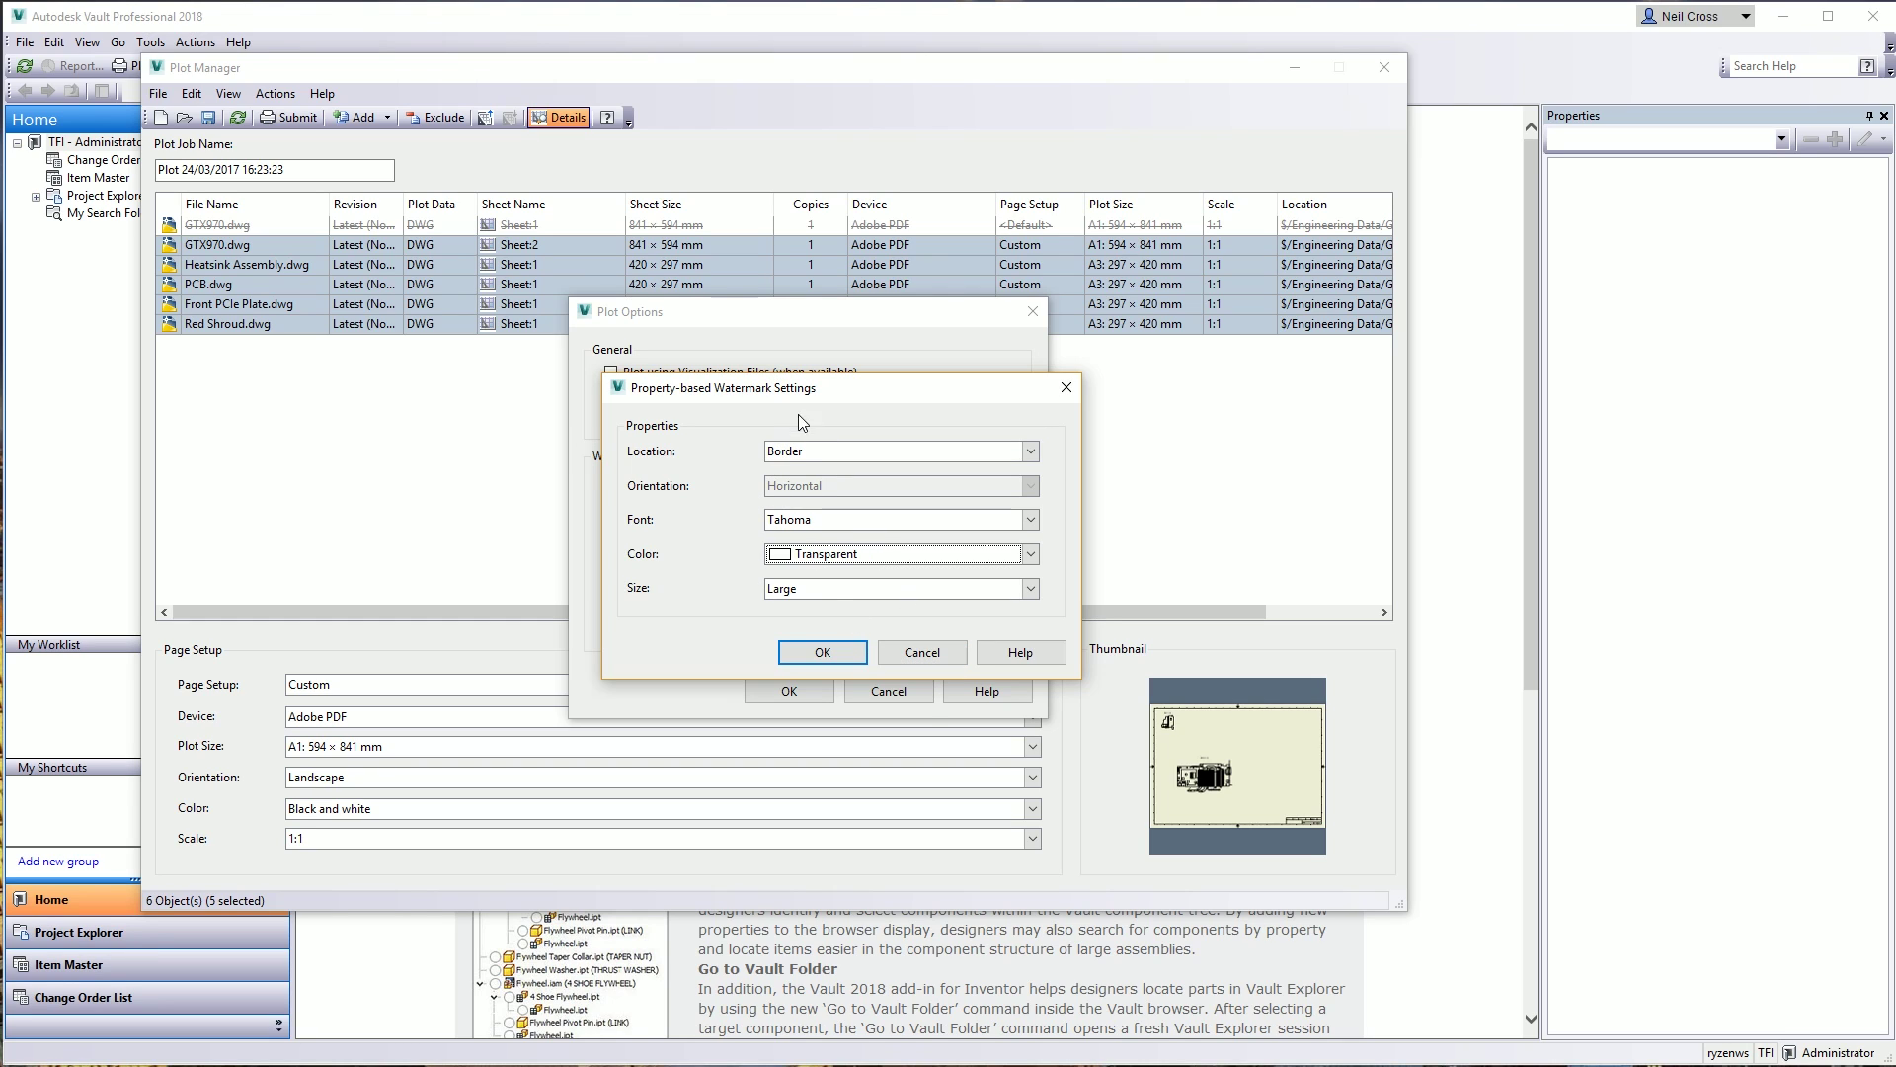
click(810, 451)
click(781, 474)
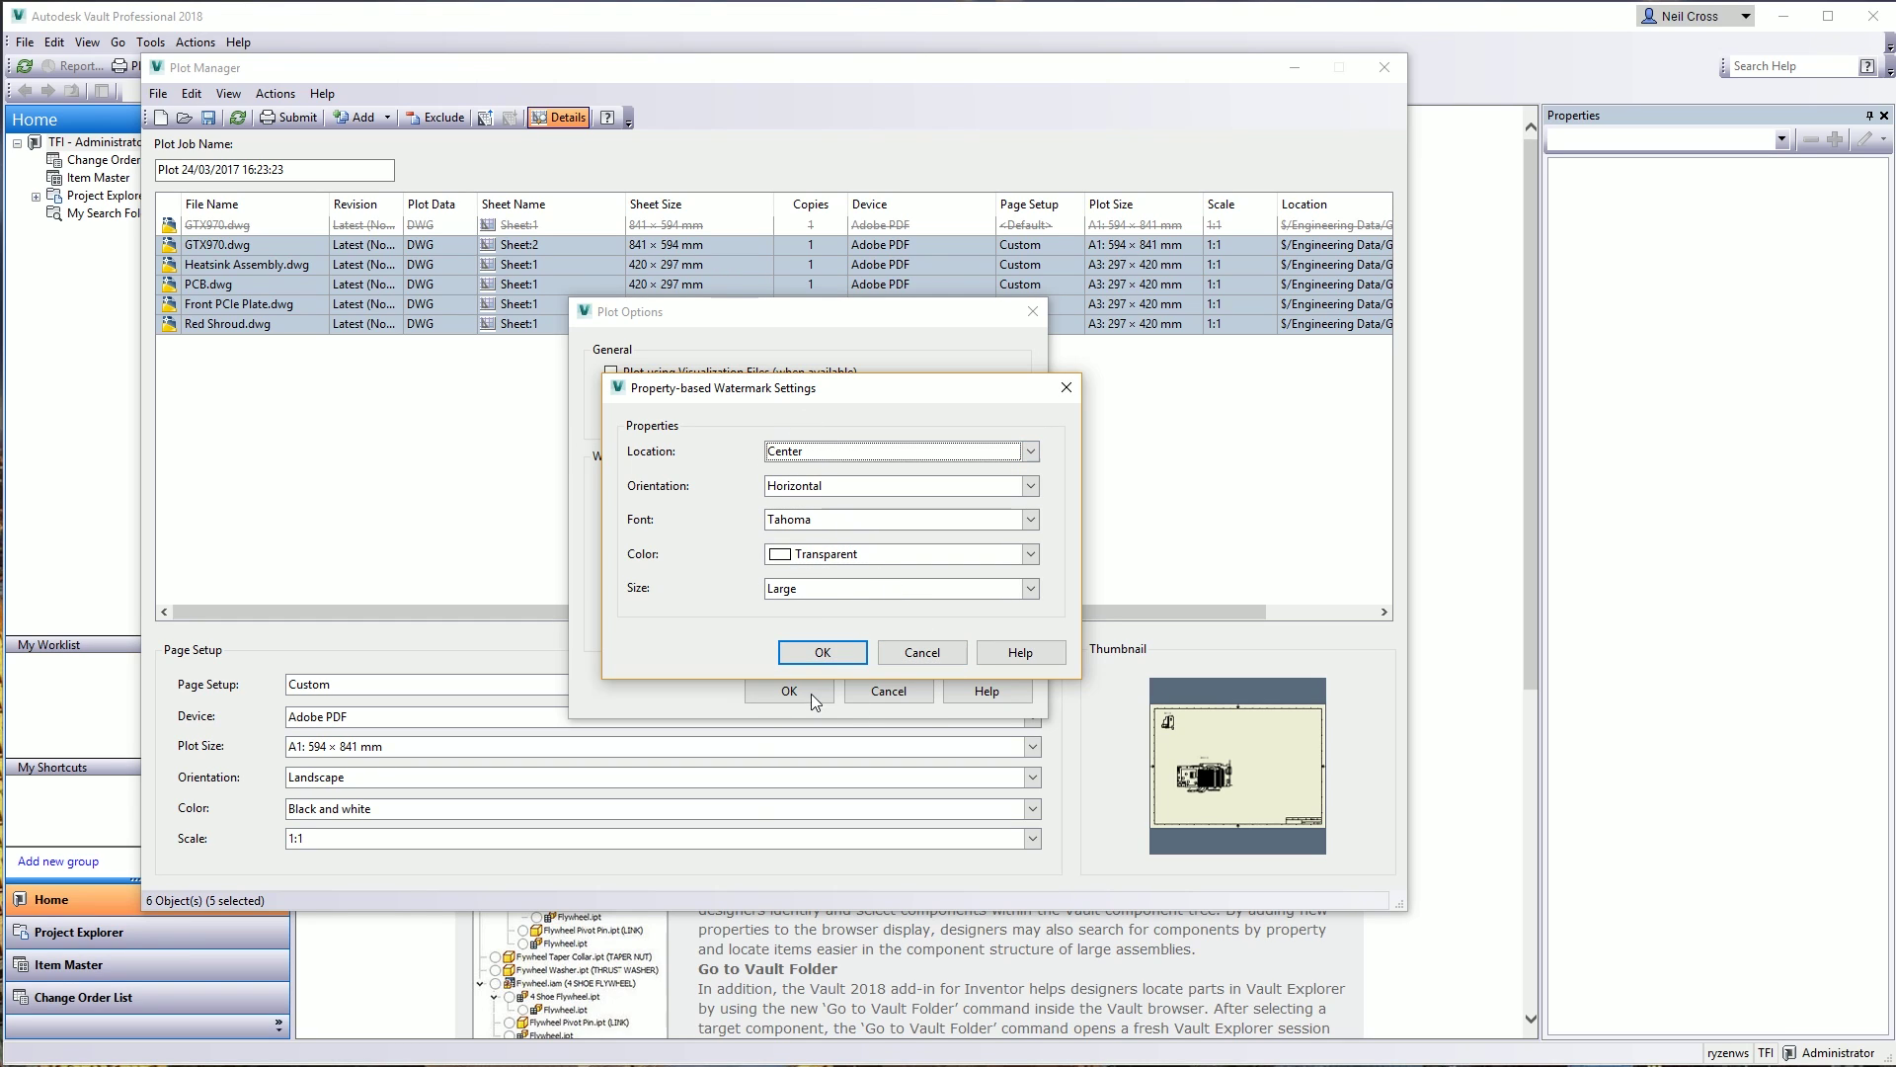
click(822, 657)
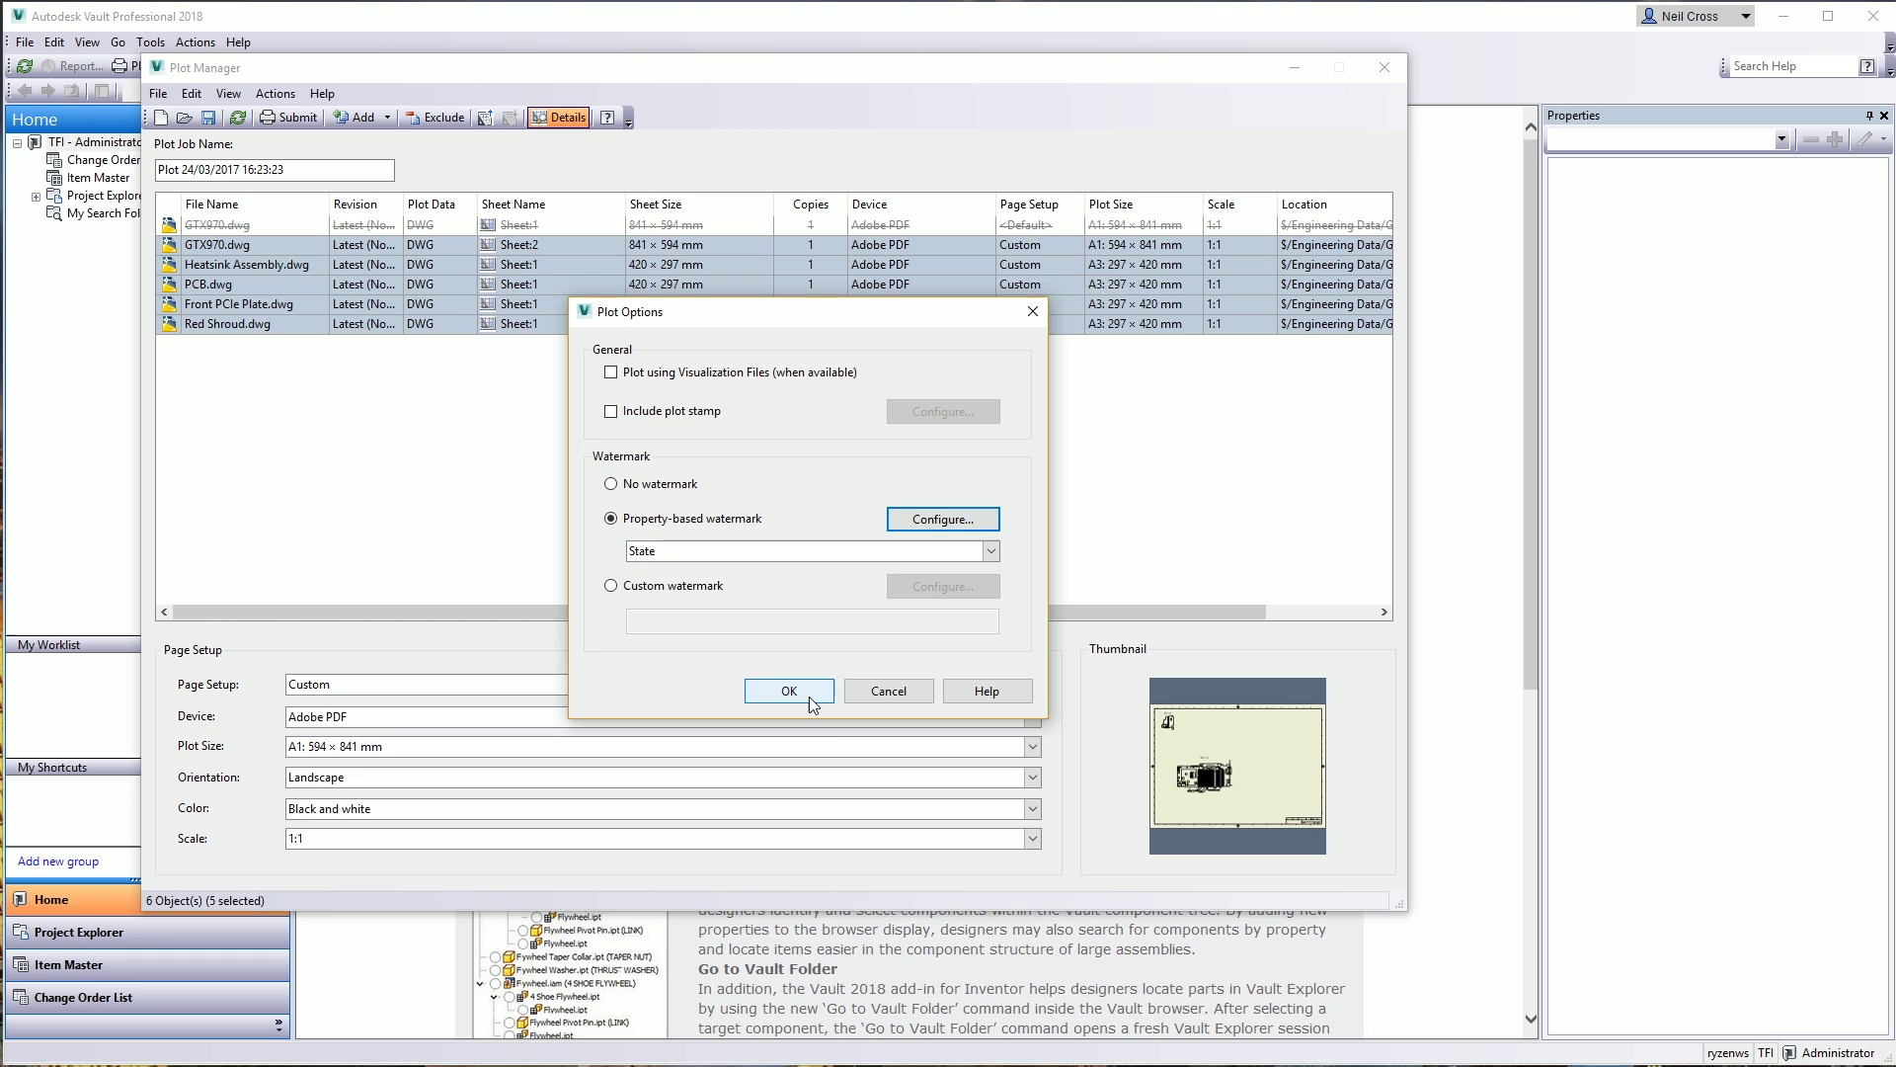
click(807, 696)
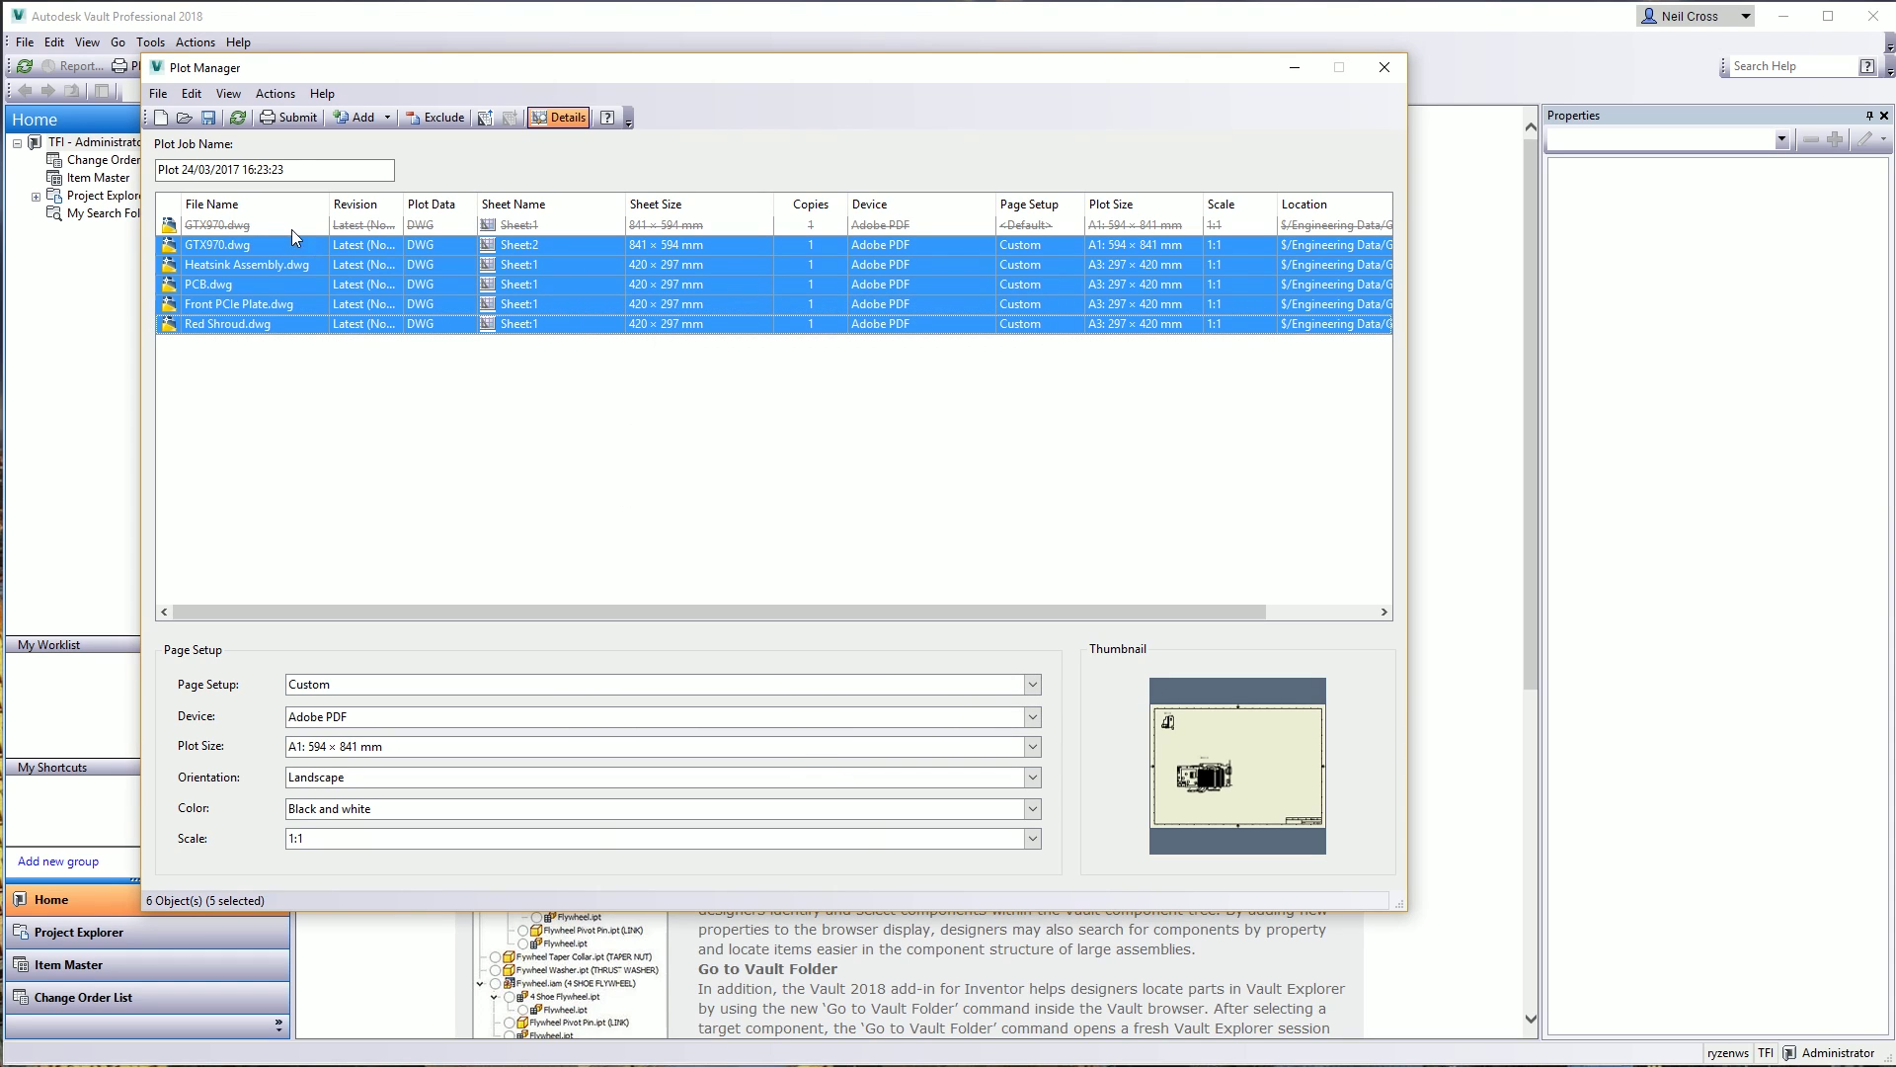
click(193, 99)
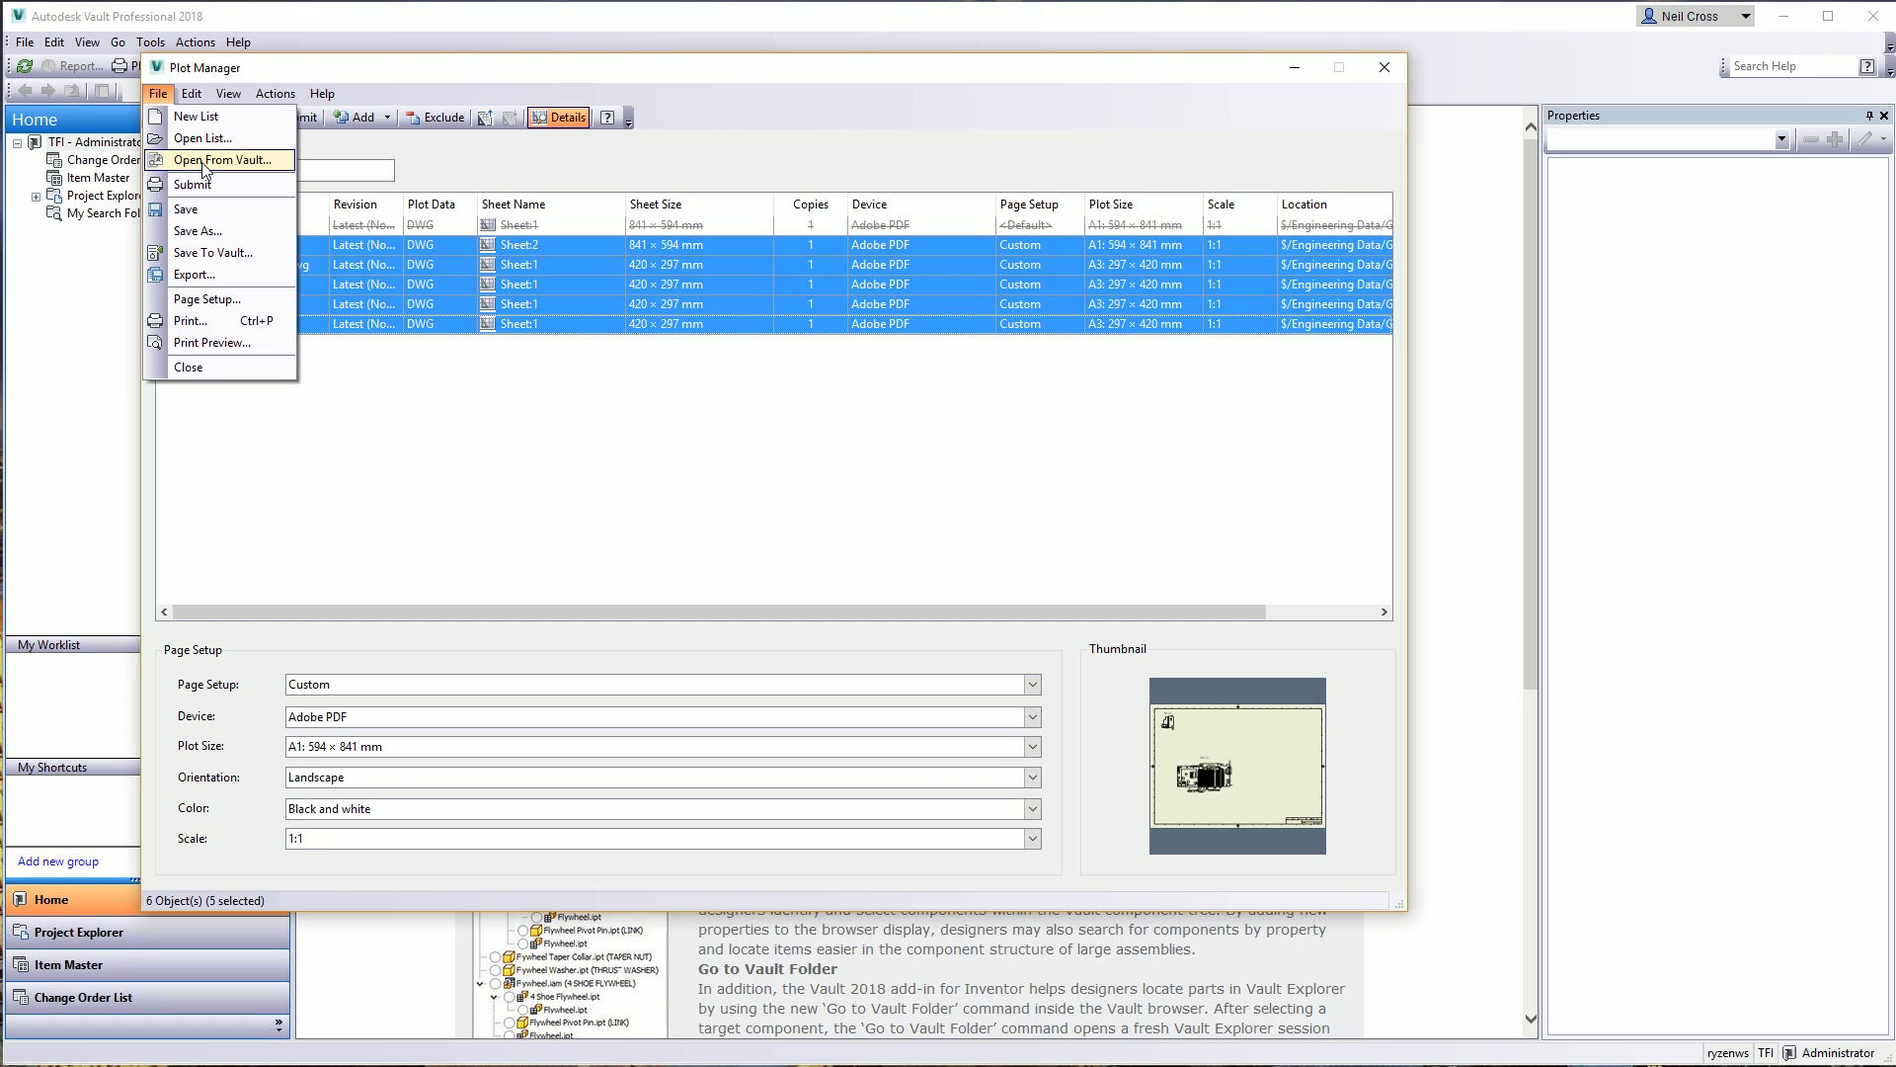
click(198, 230)
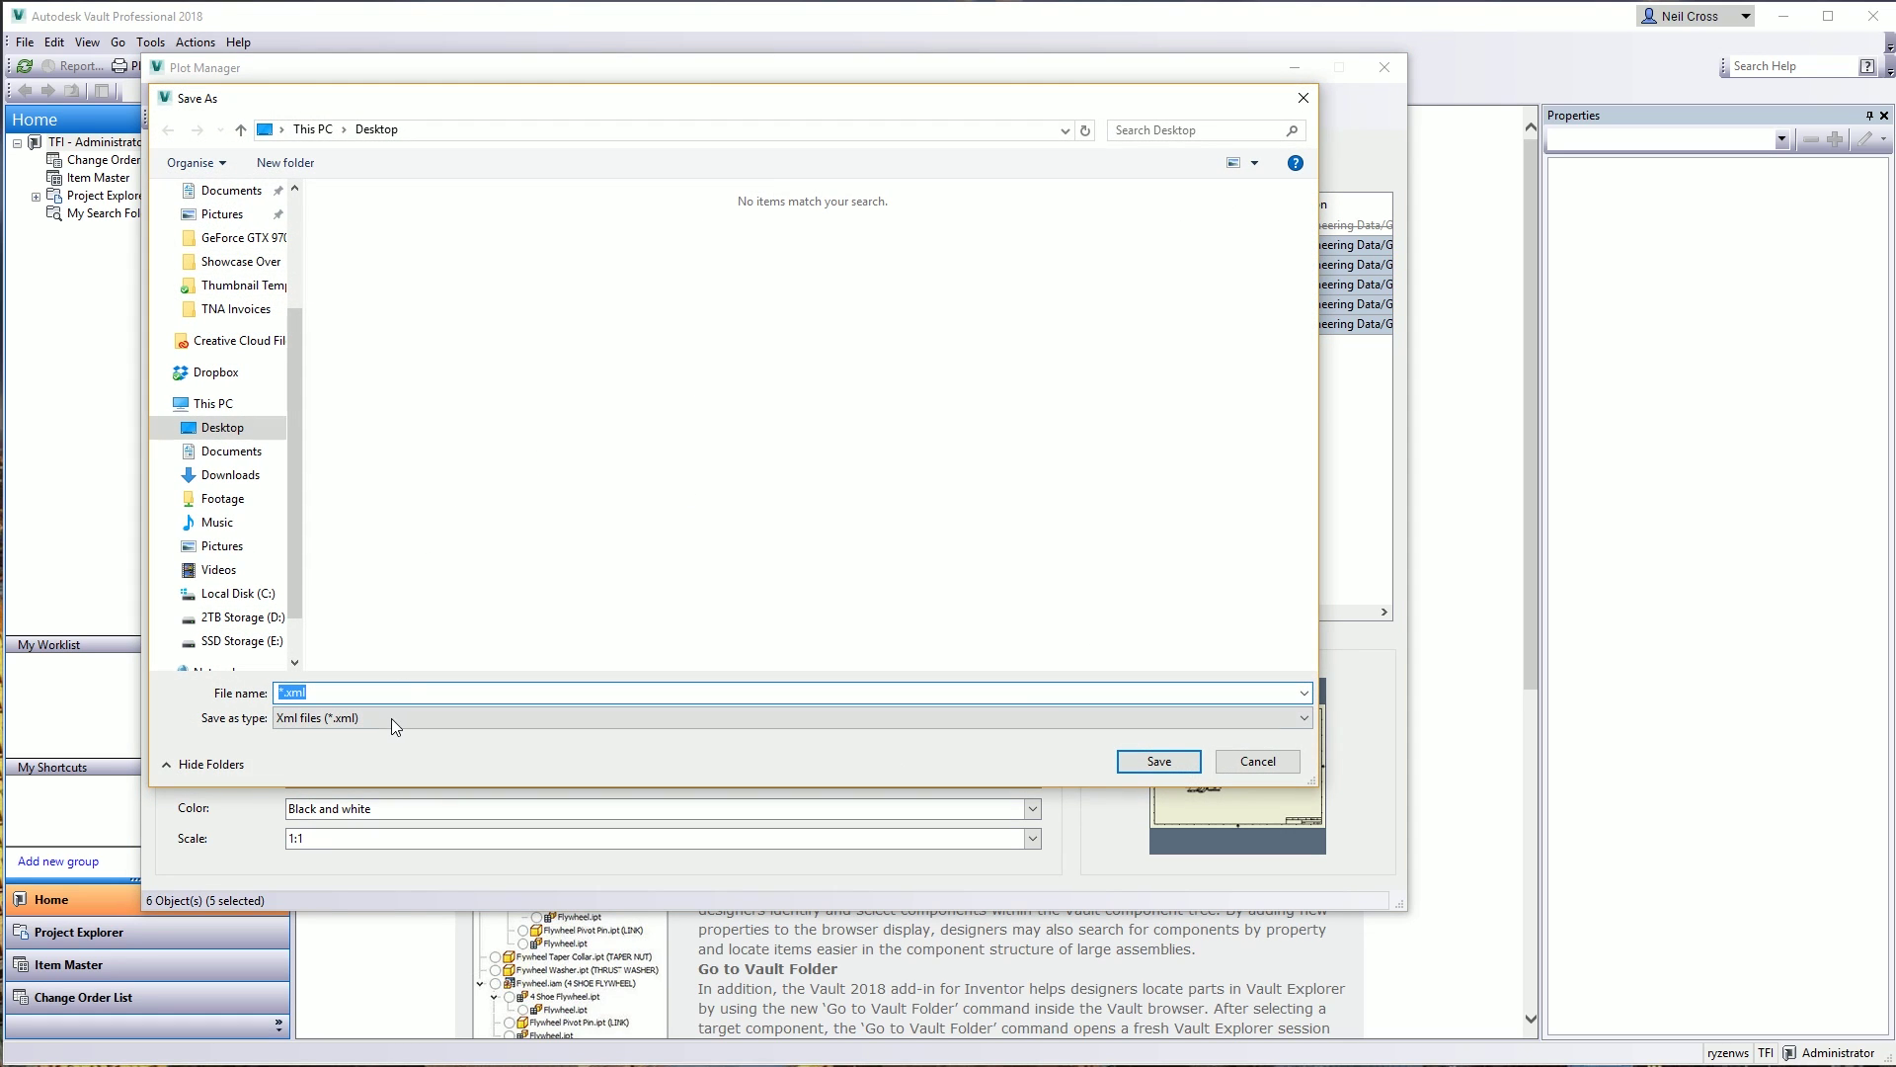
click(1258, 761)
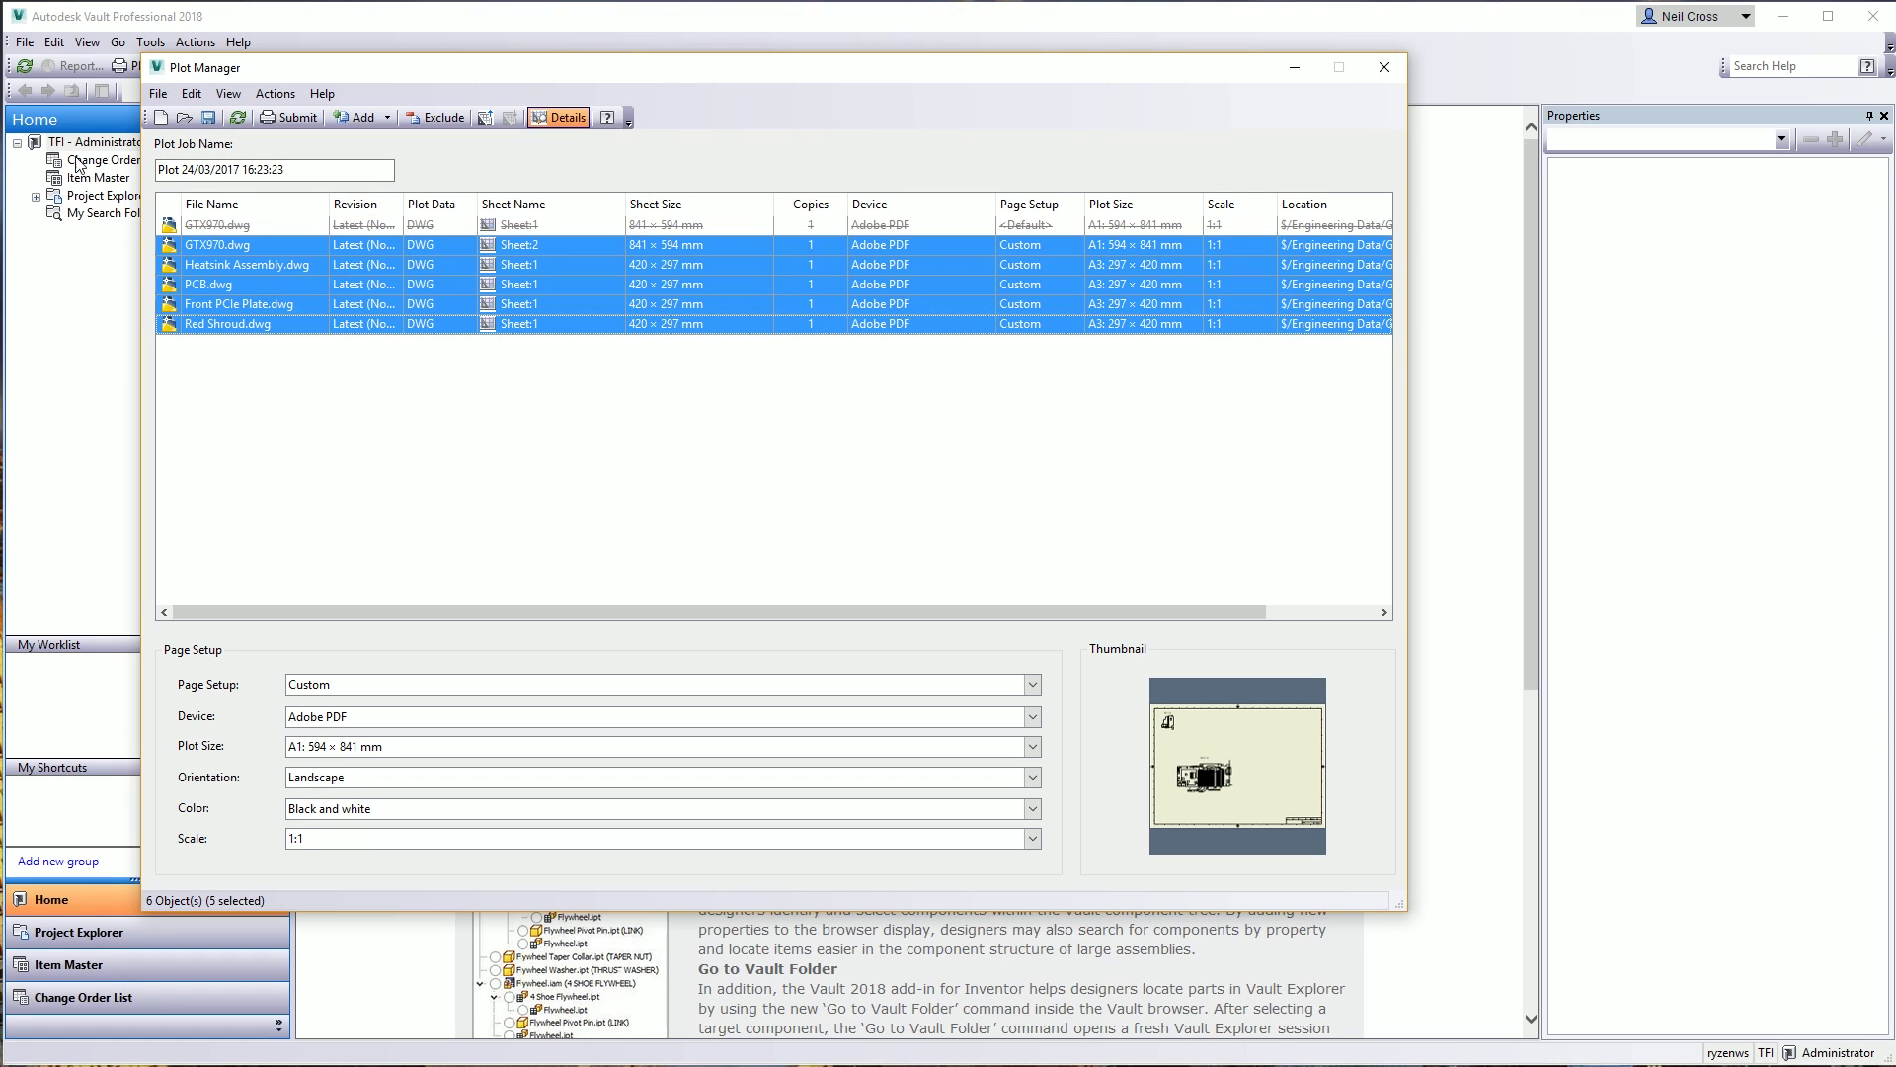
- Submit the plot job without saving the plot list, then minimise Vault
click(158, 94)
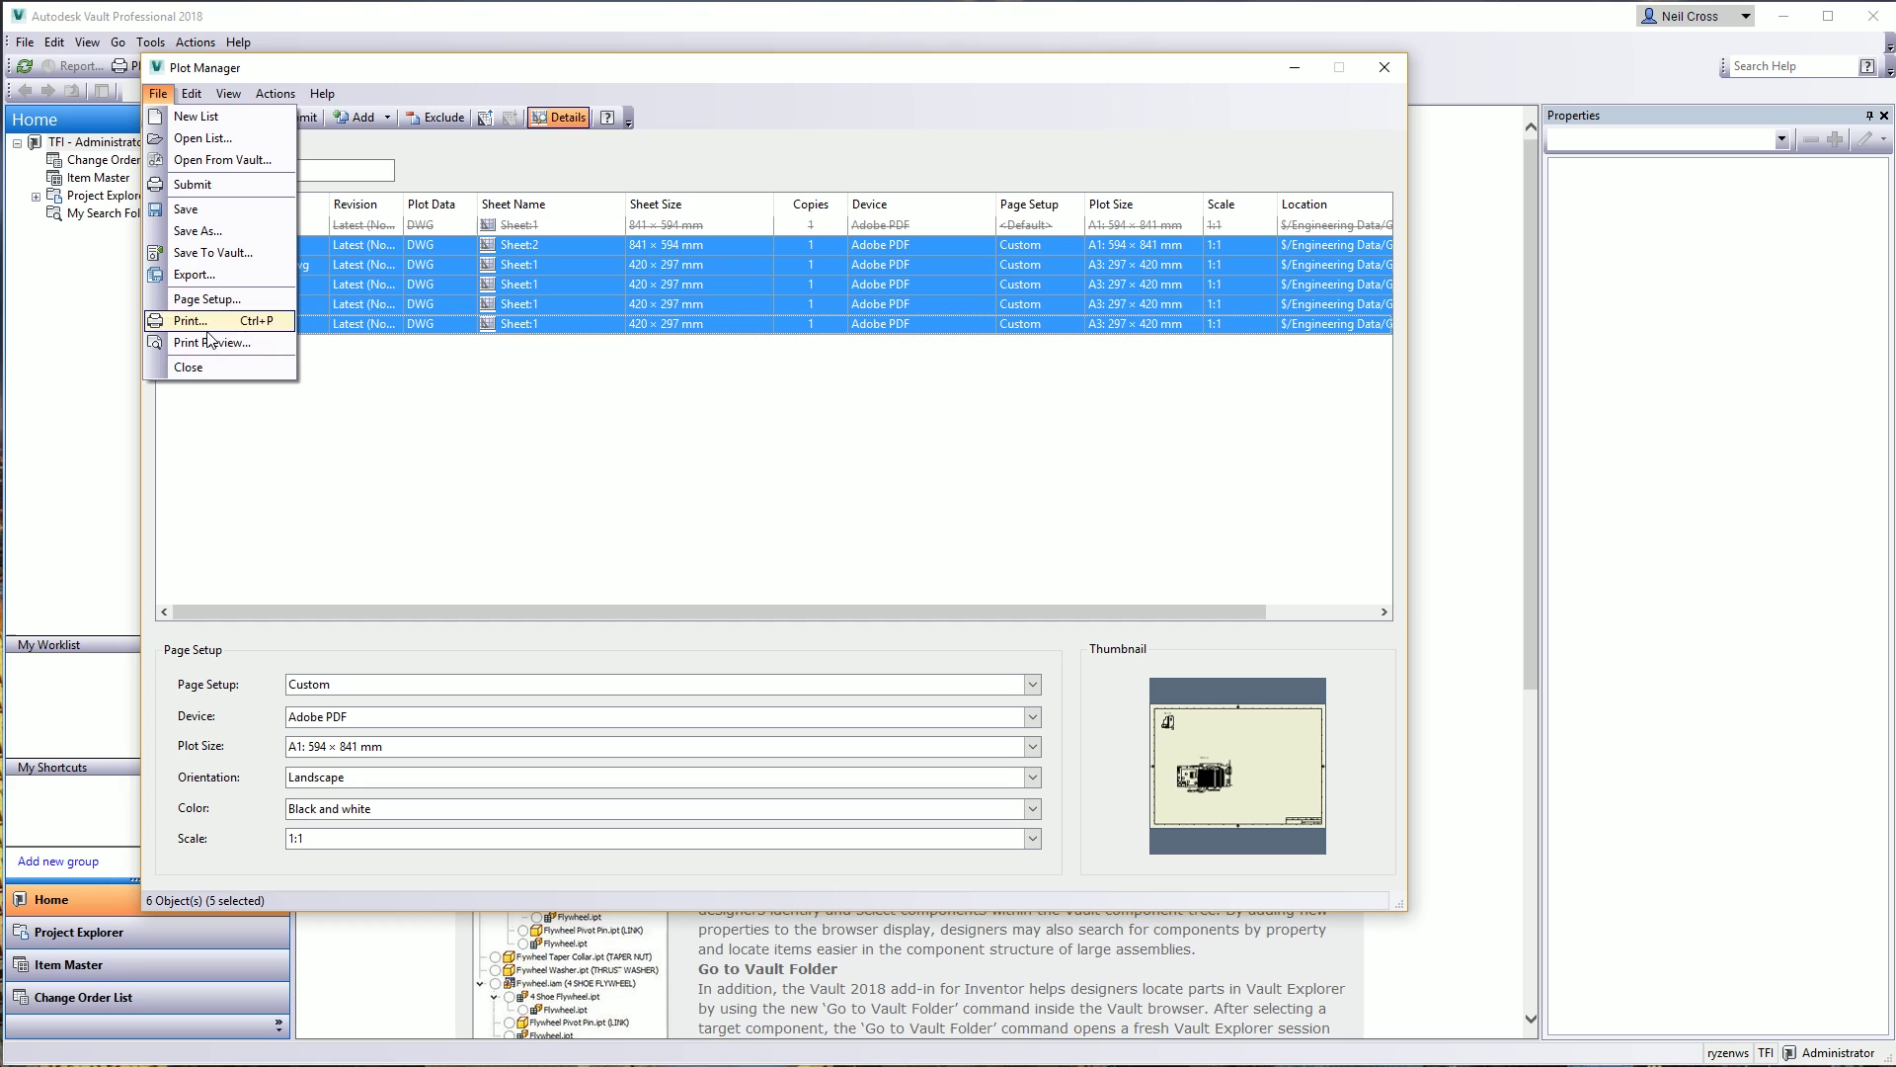
click(193, 185)
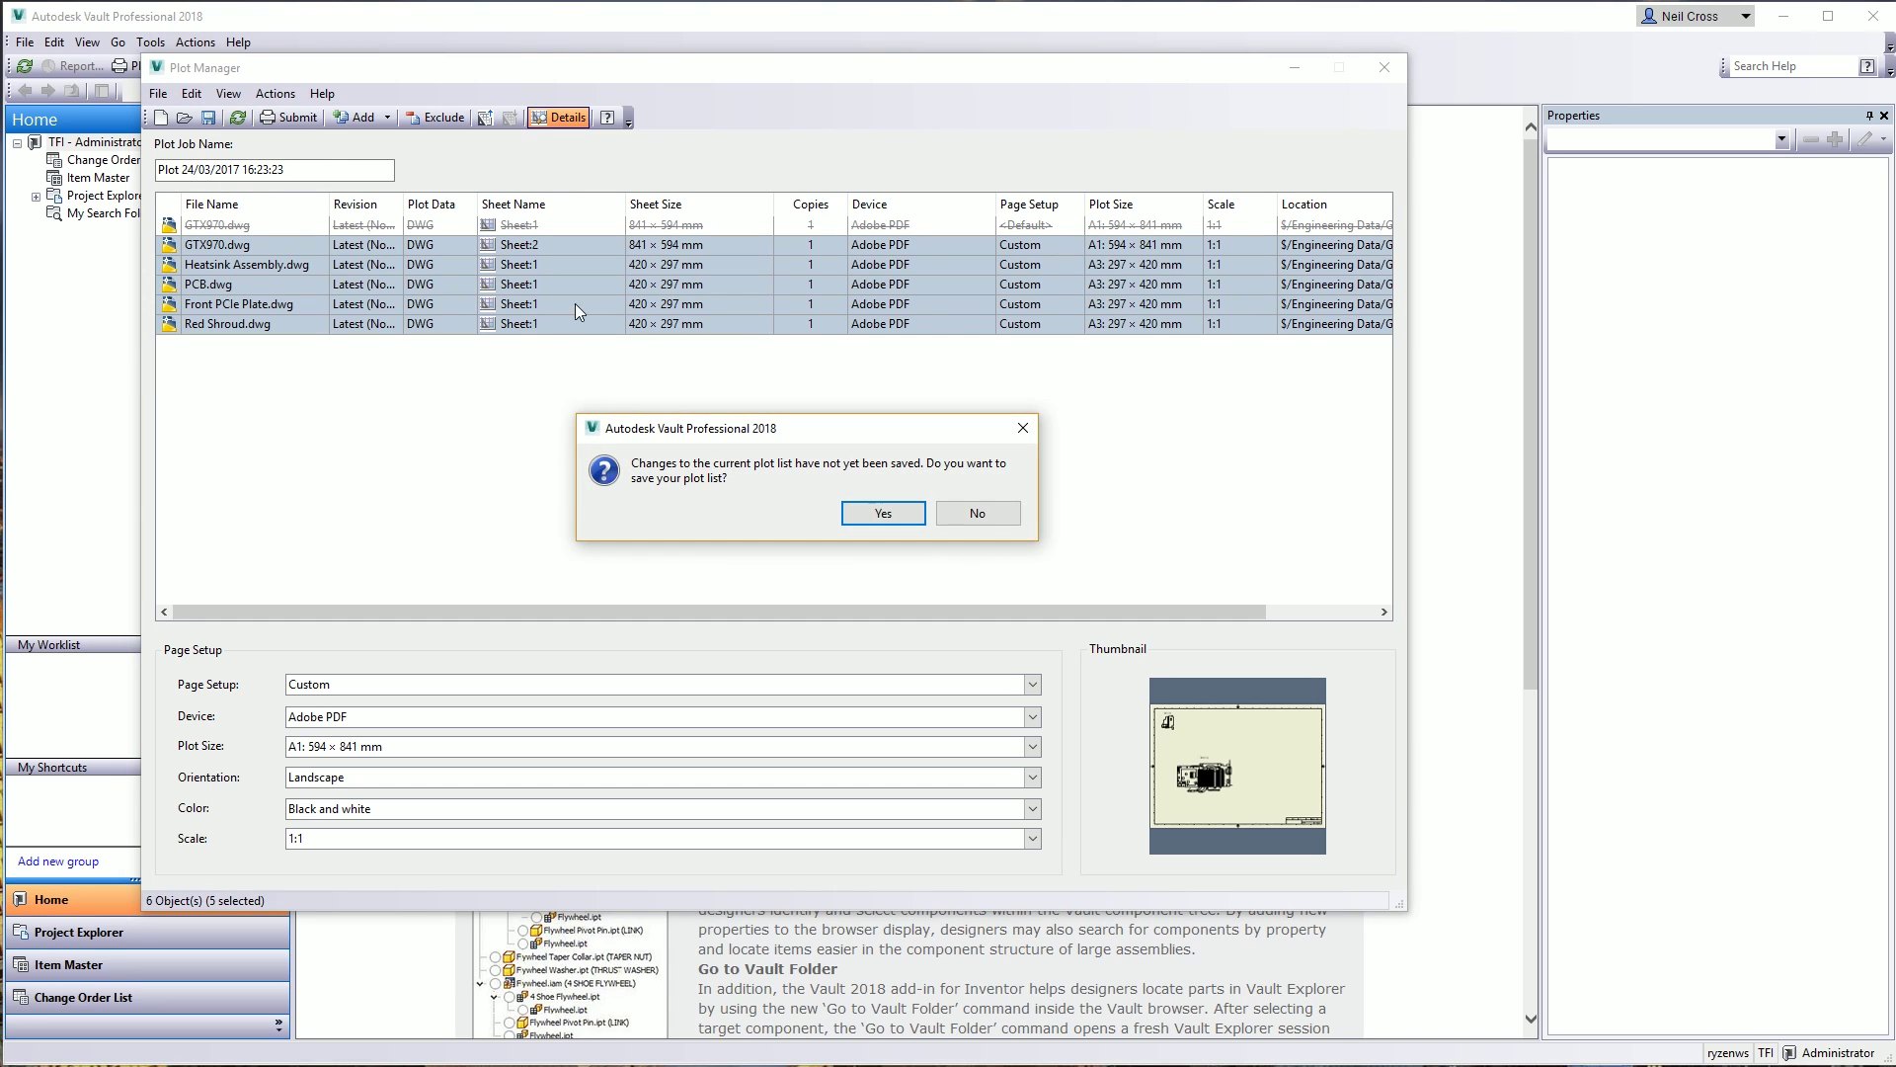
click(1008, 515)
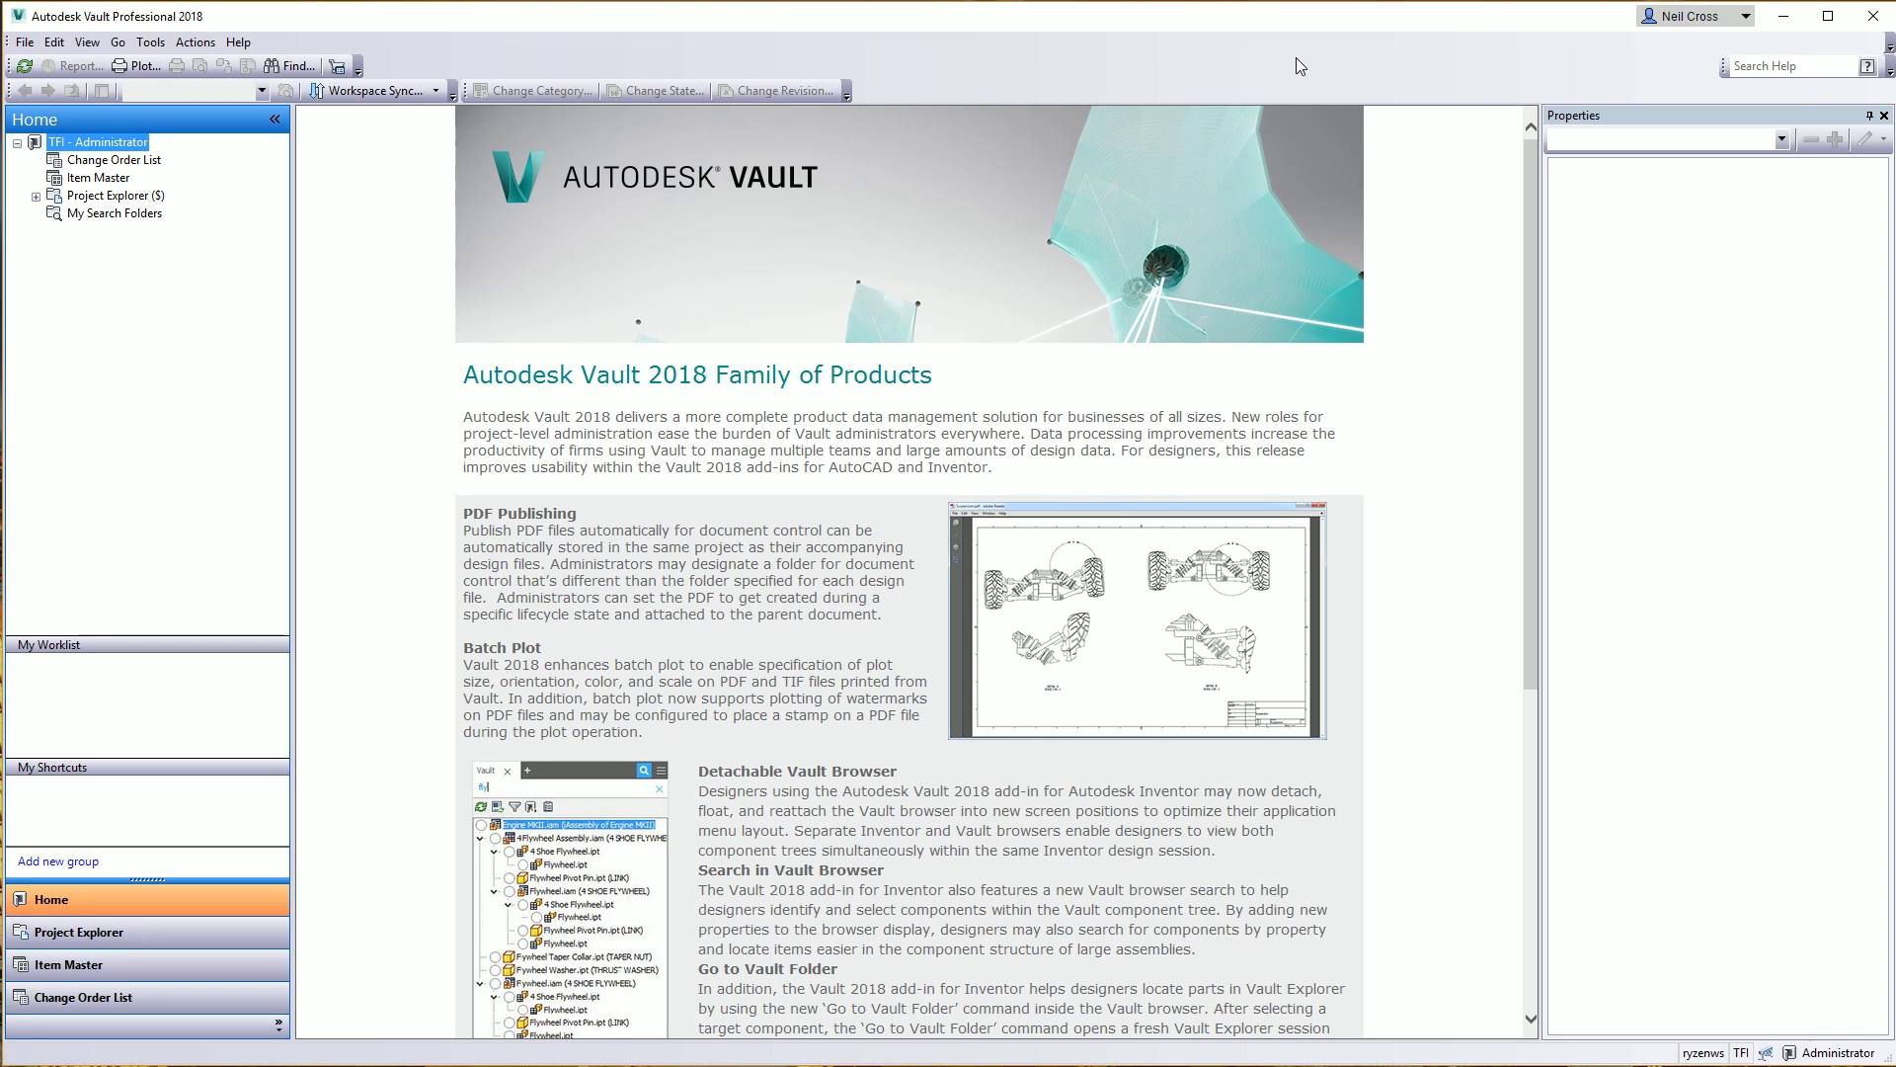
click(1784, 16)
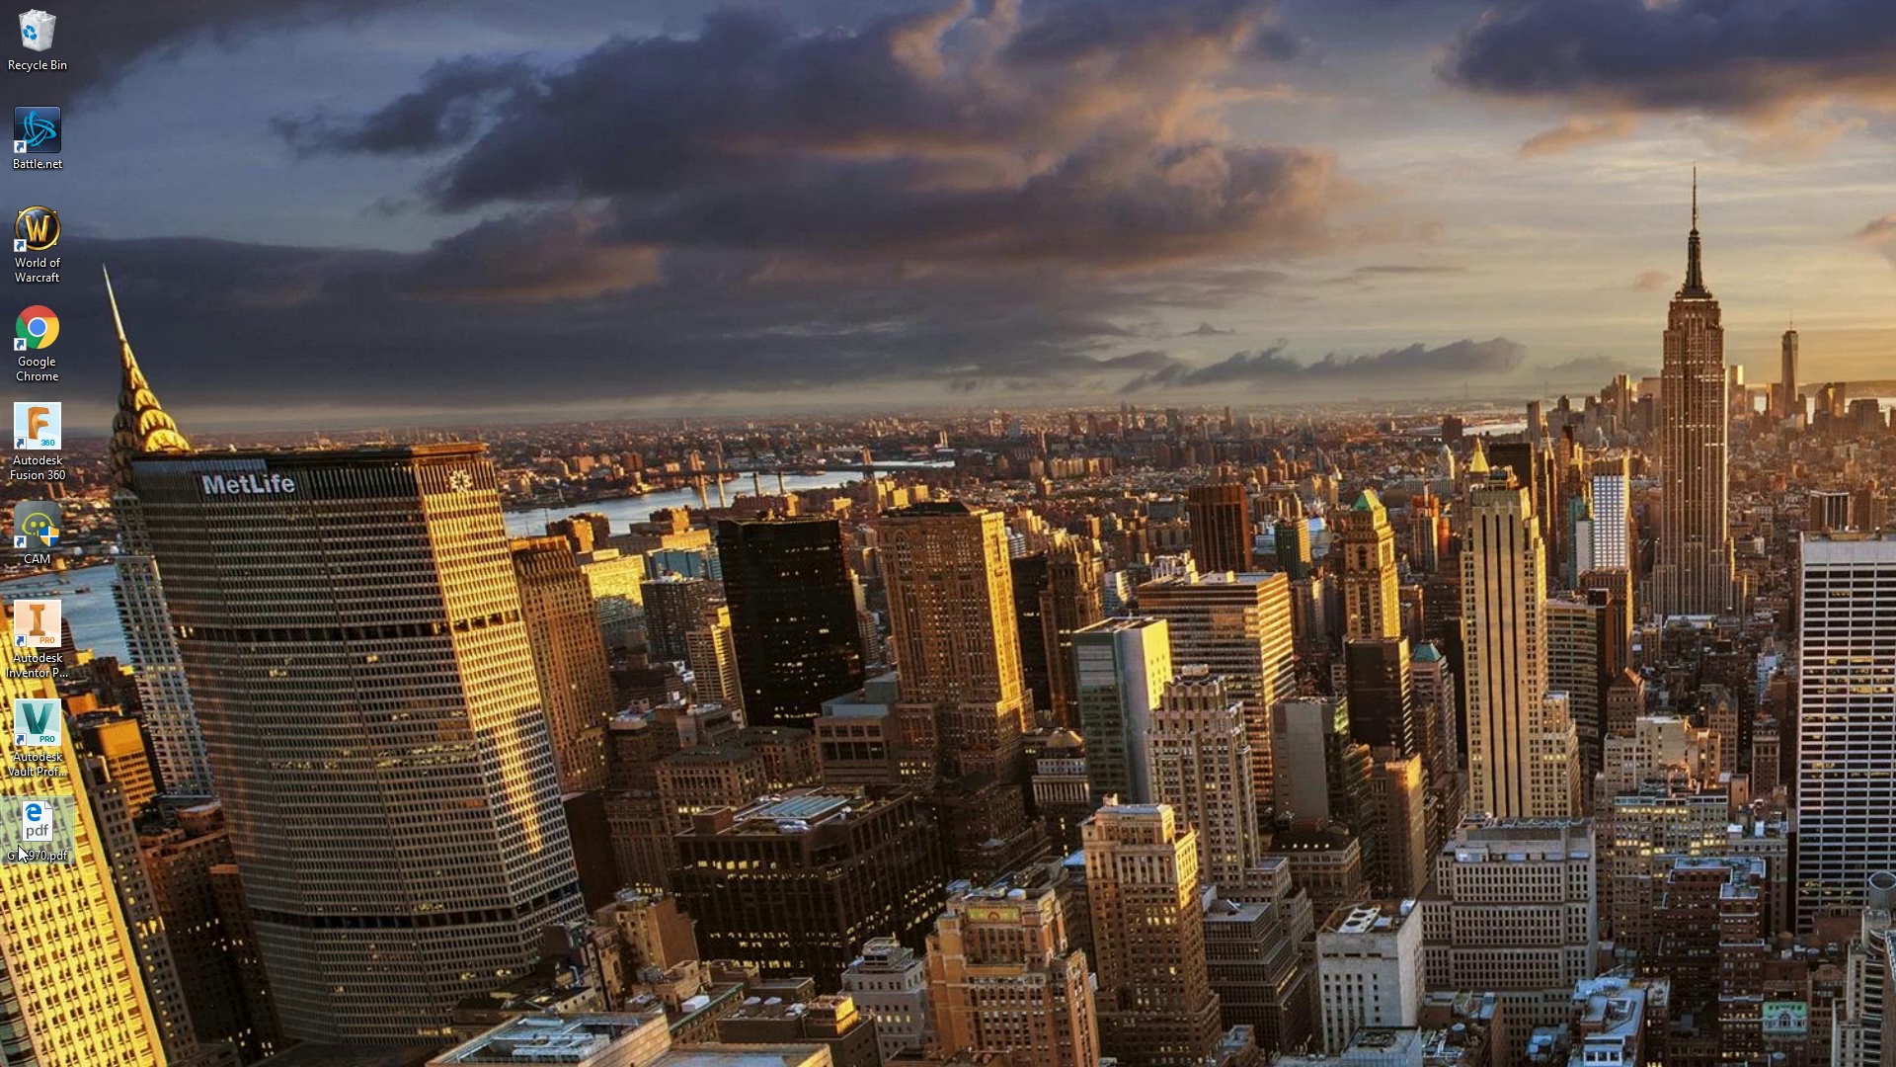
- Open GTX970.pdf in Edge, check its Work in Progress watermark, and close it
double_click(45, 820)
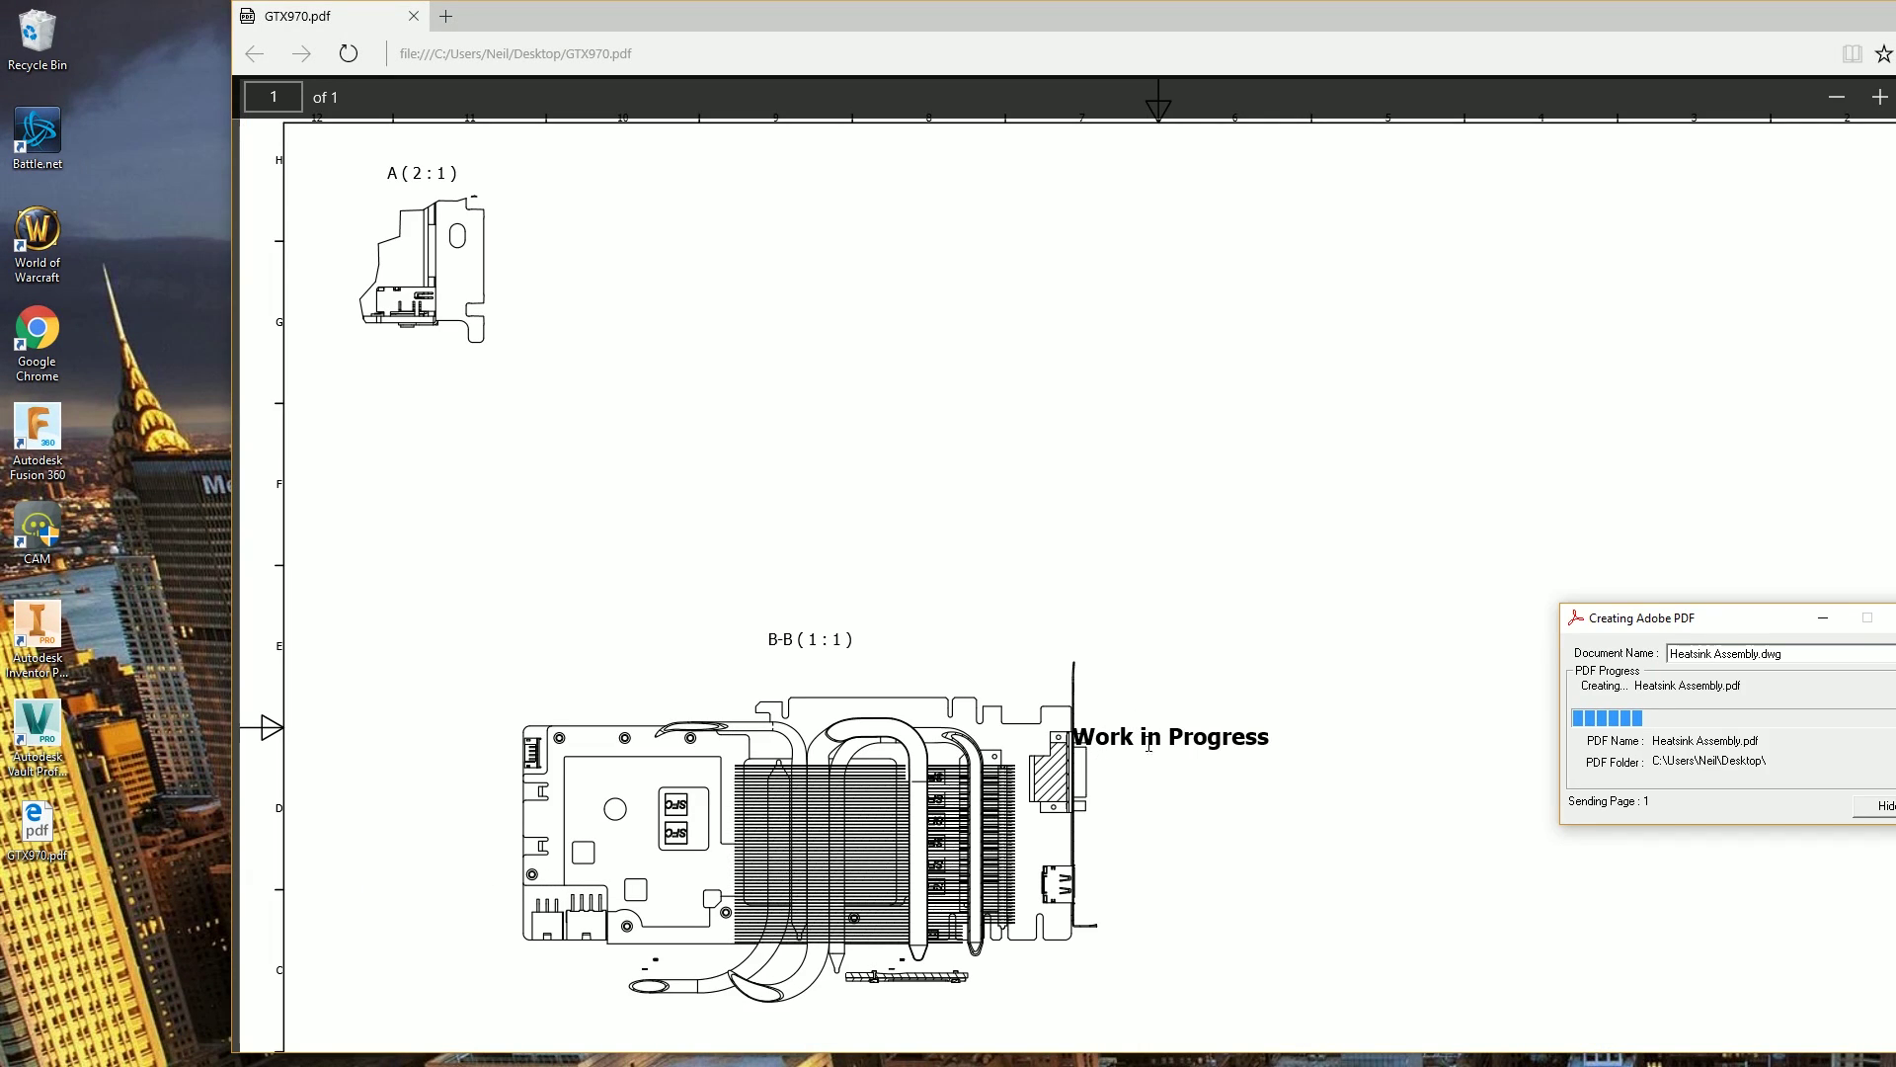
scroll(1166, 840, down, 3)
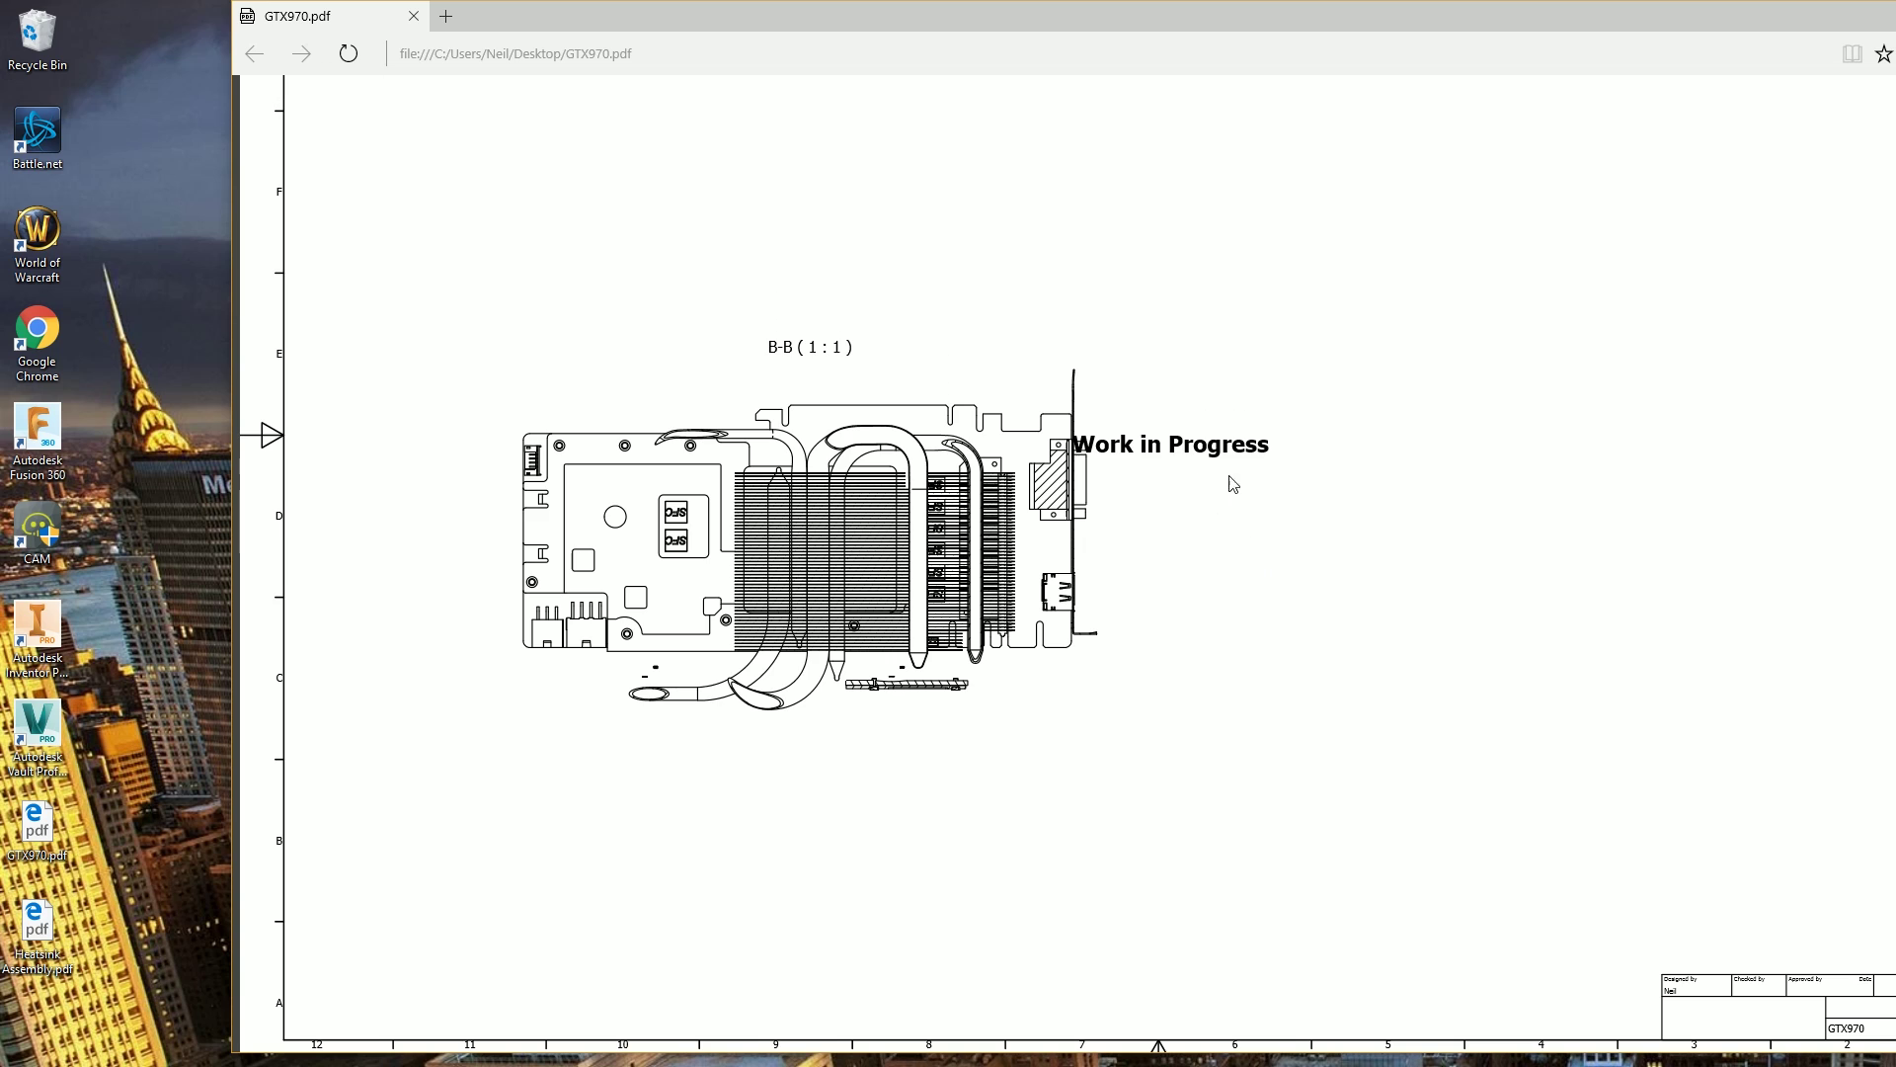
key(alt+x)
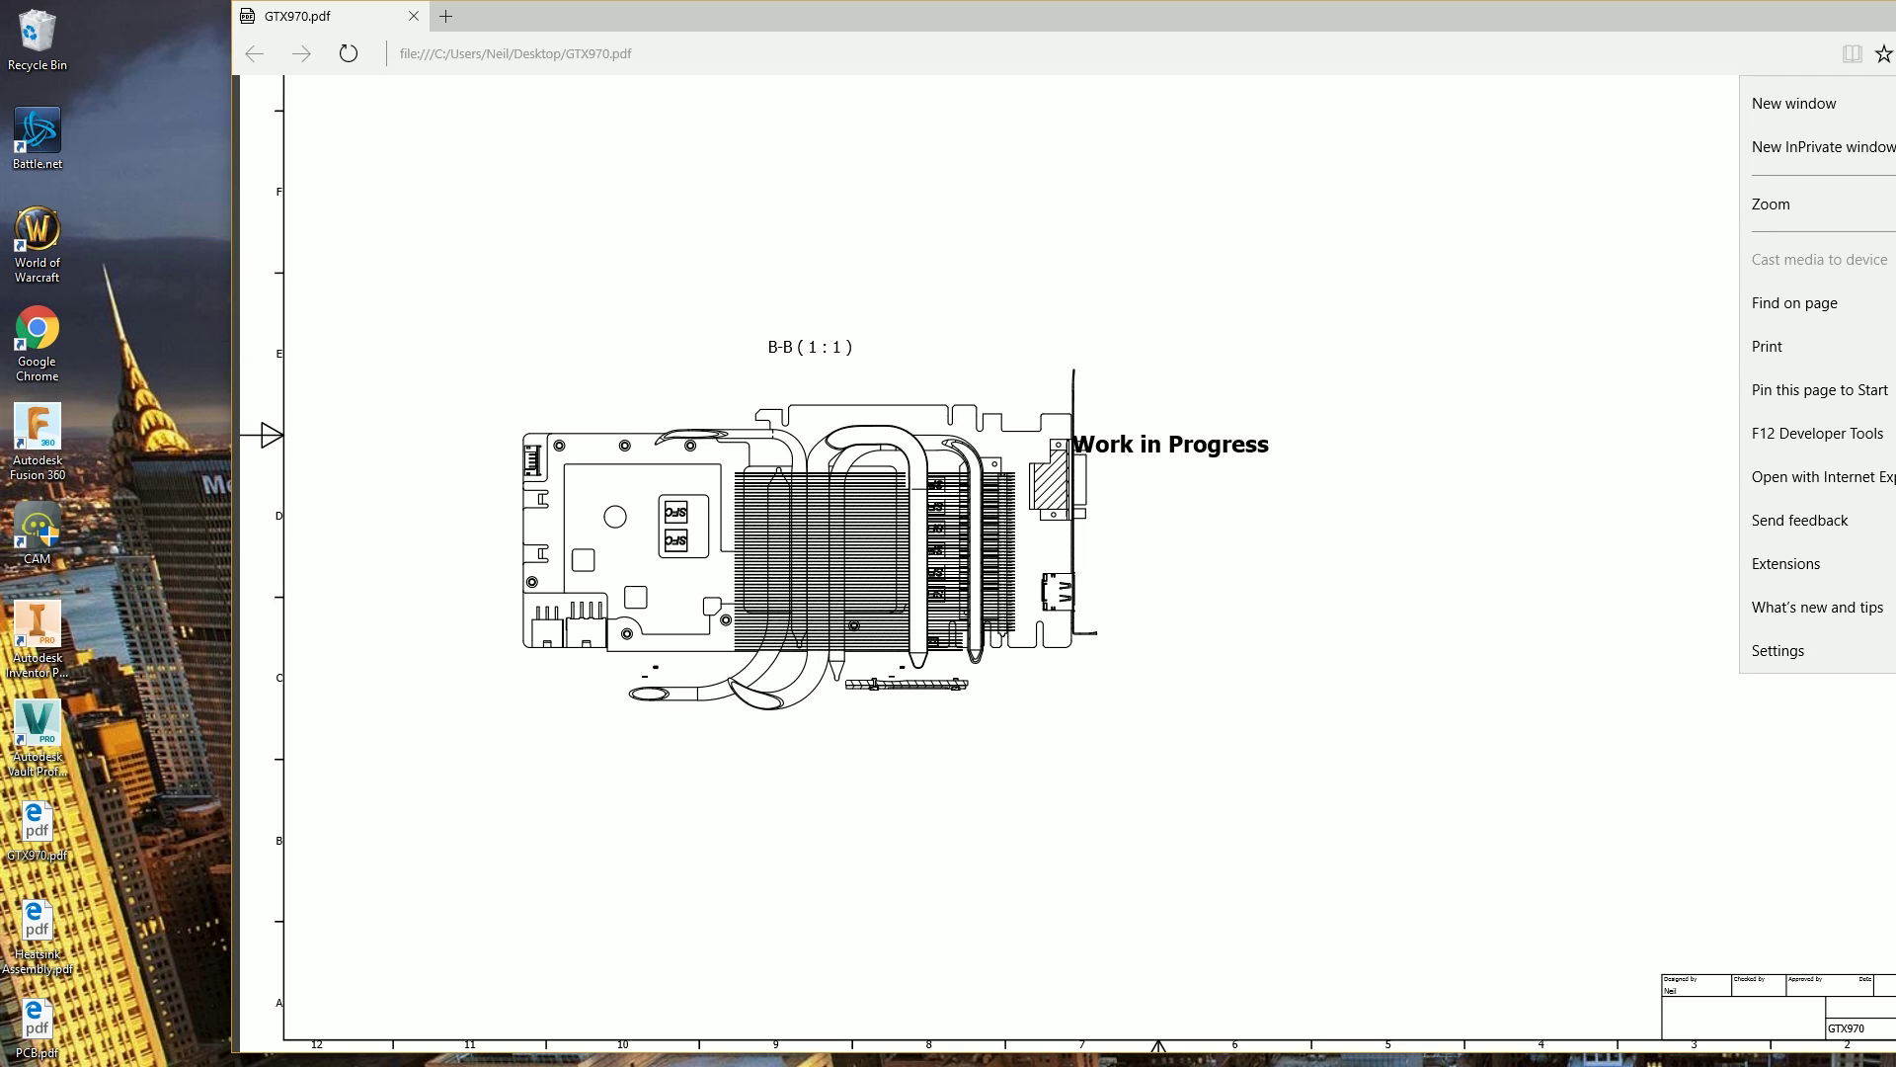
ctrl+scroll(1155, 99, up, 3)
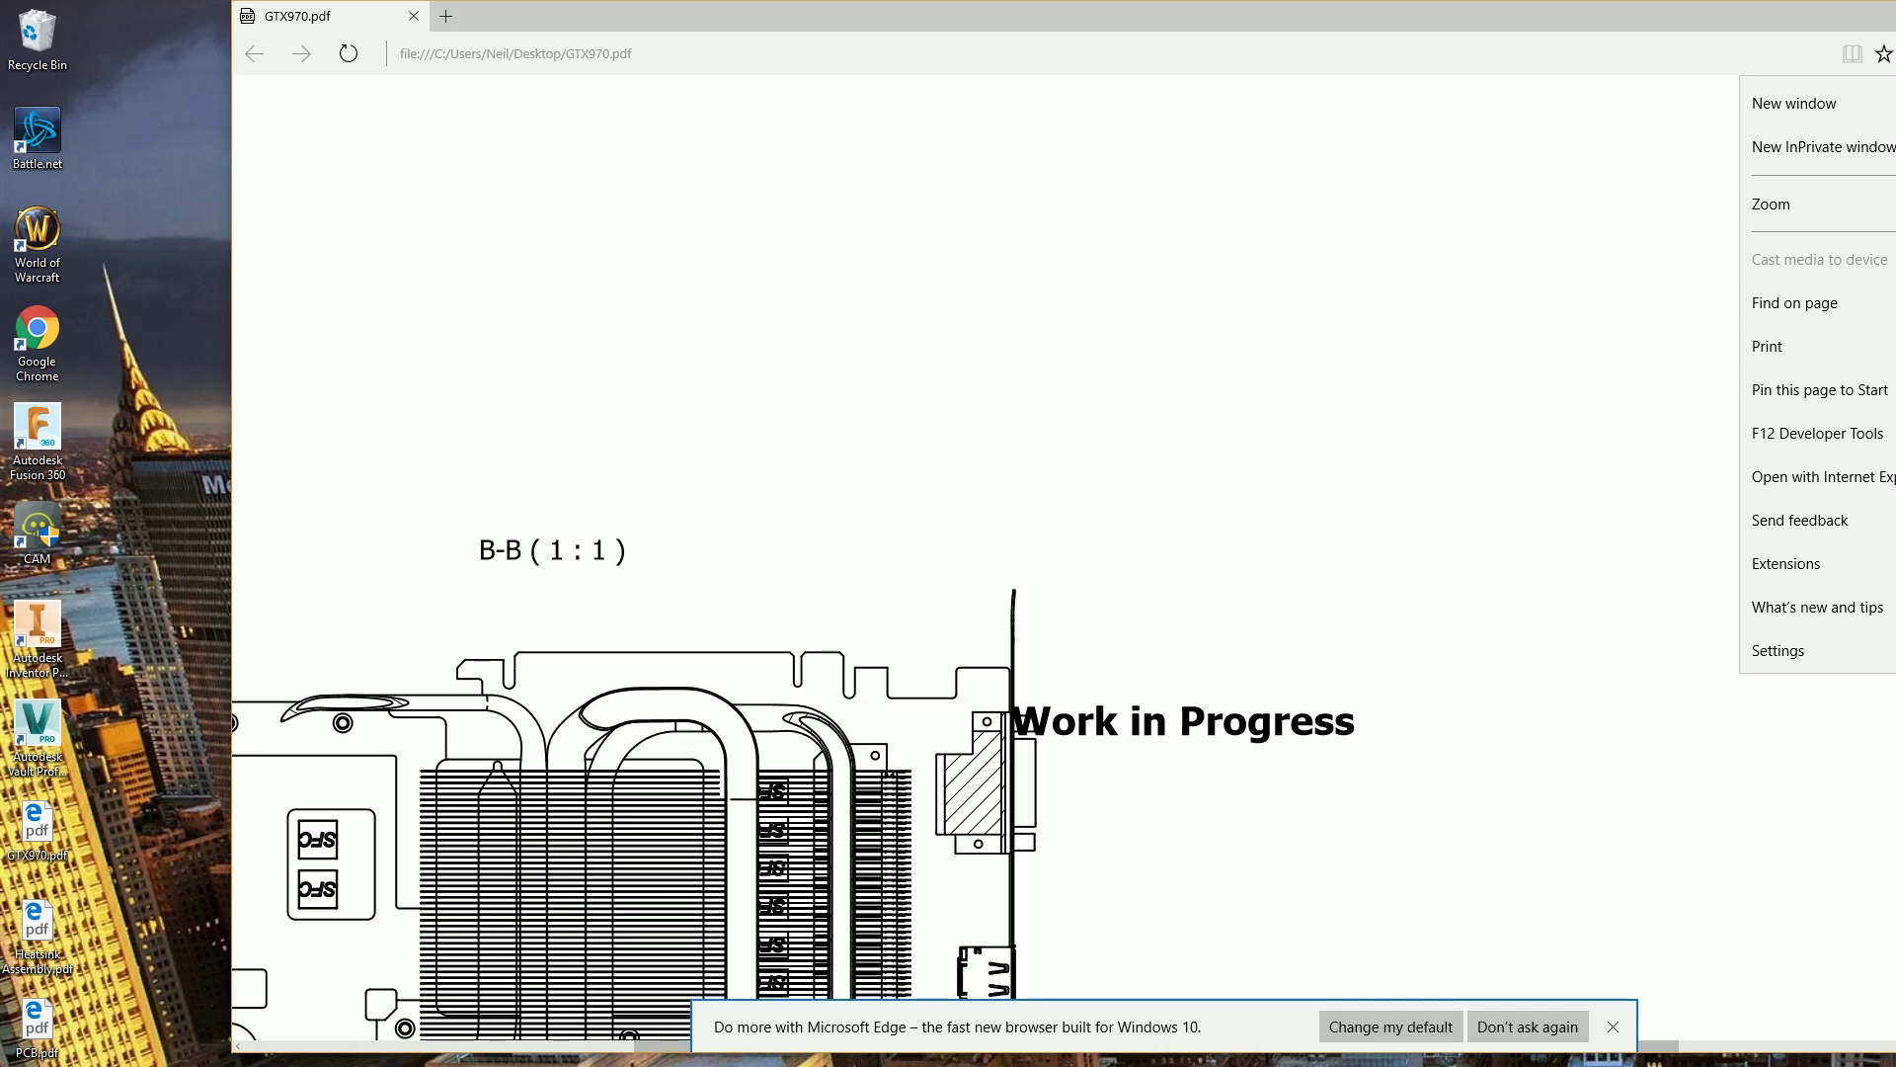
key(alt+F4)
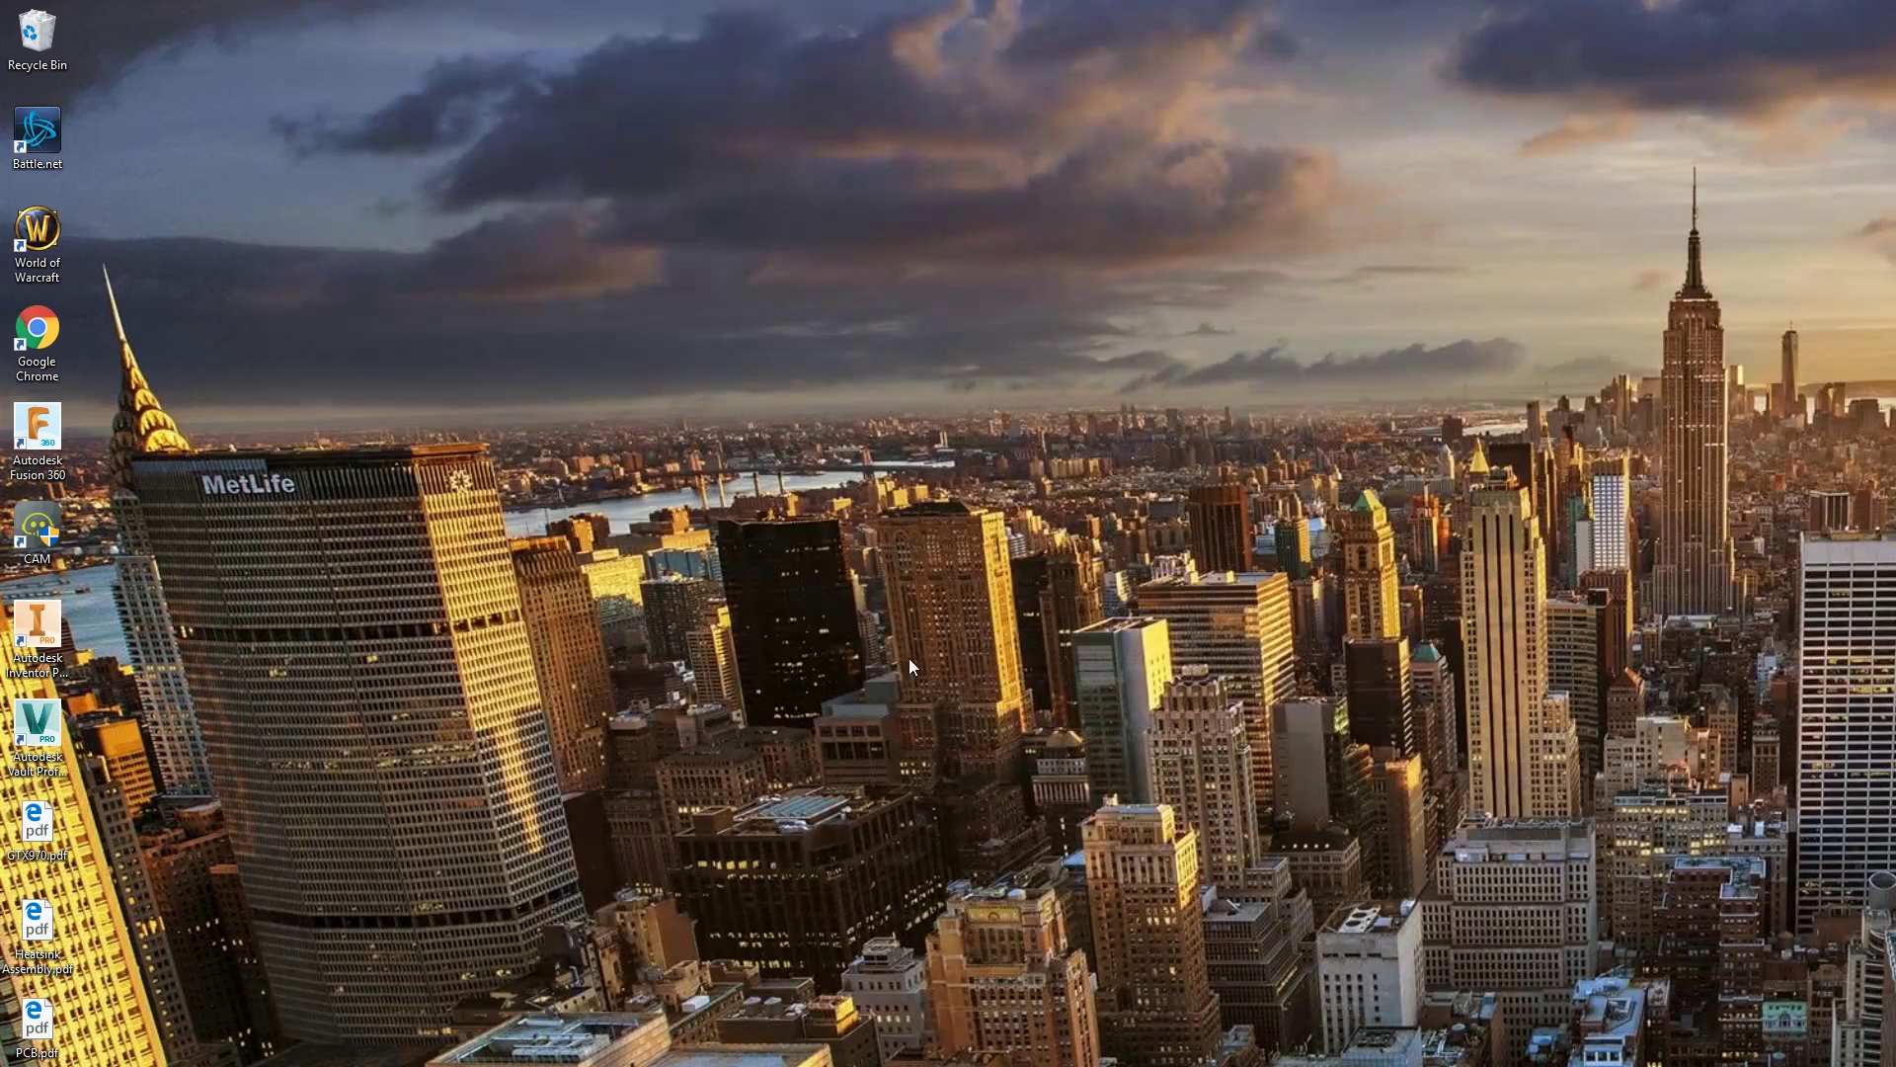
- Gather the new PDFs into their own desktop column and check PCB.pdf's watermark zoomed in
drag(55, 814, 339, 460)
double_click(261, 533)
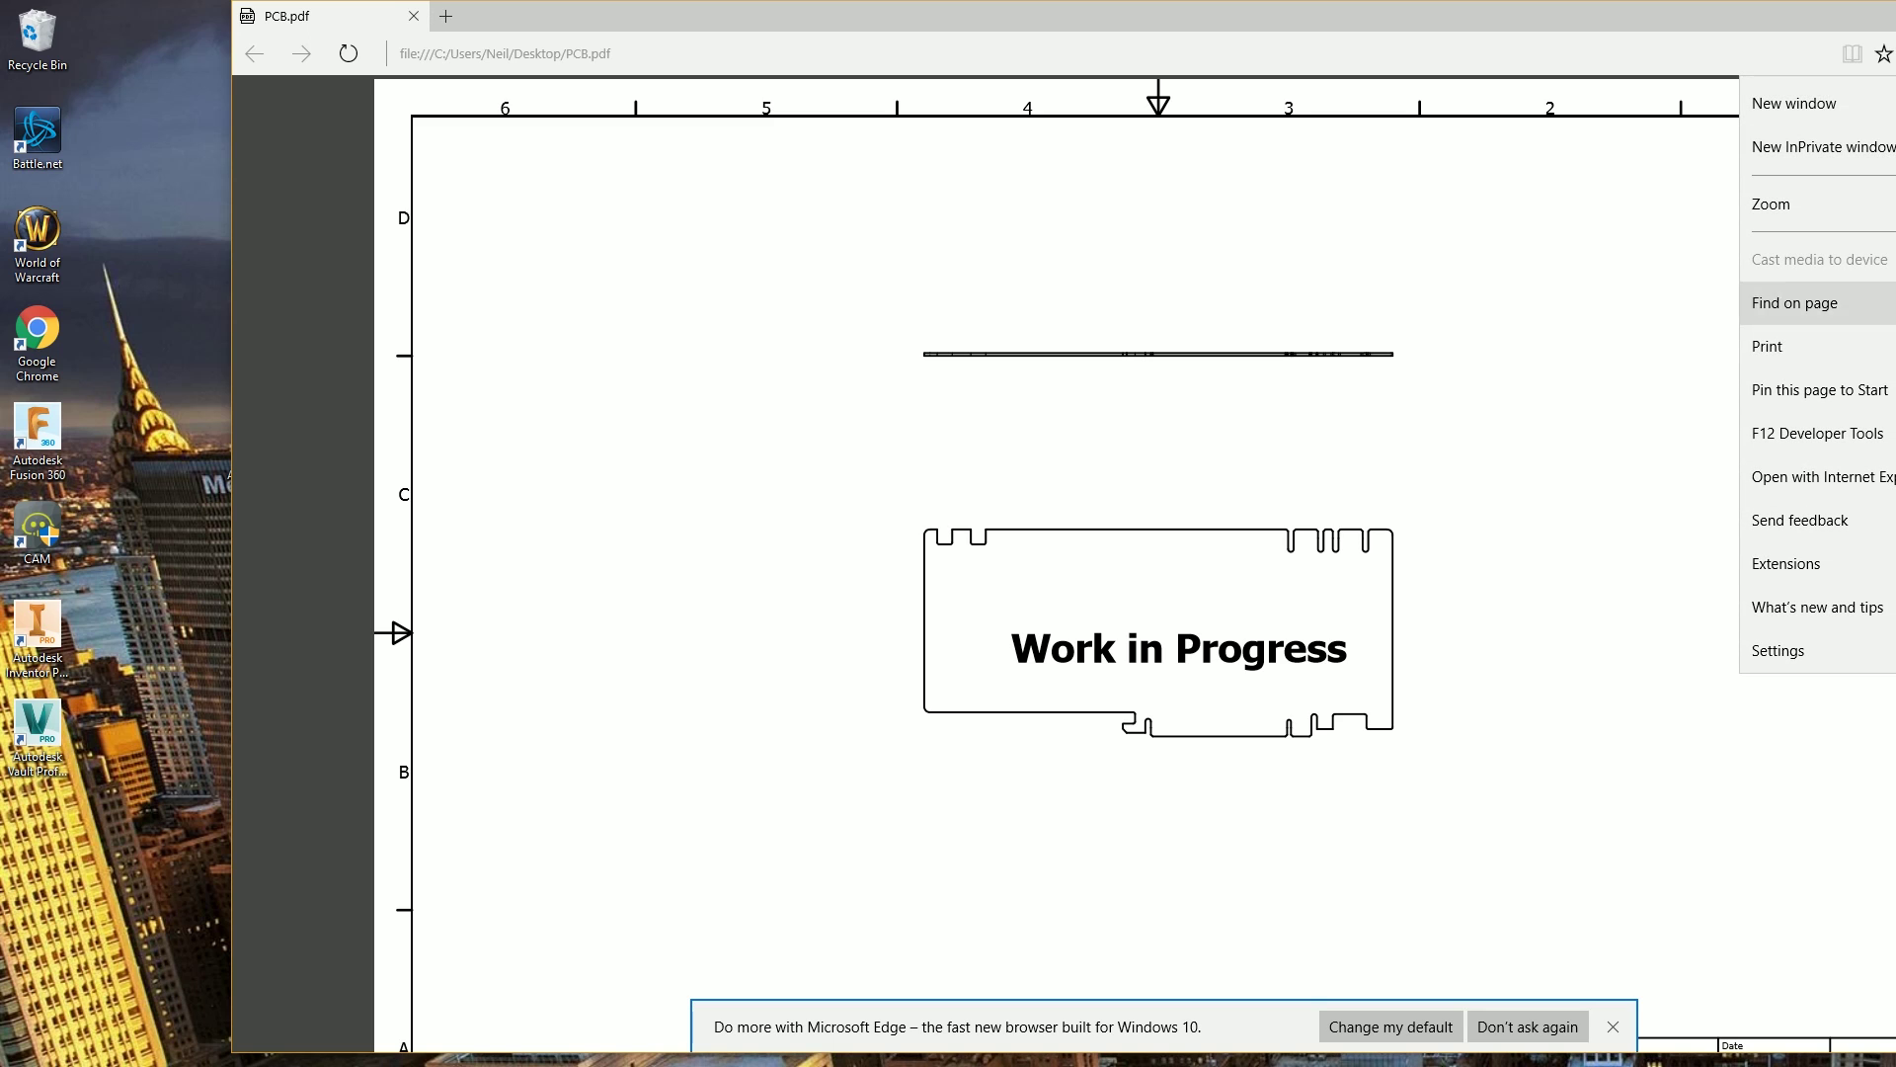
key(ctrl+plus)
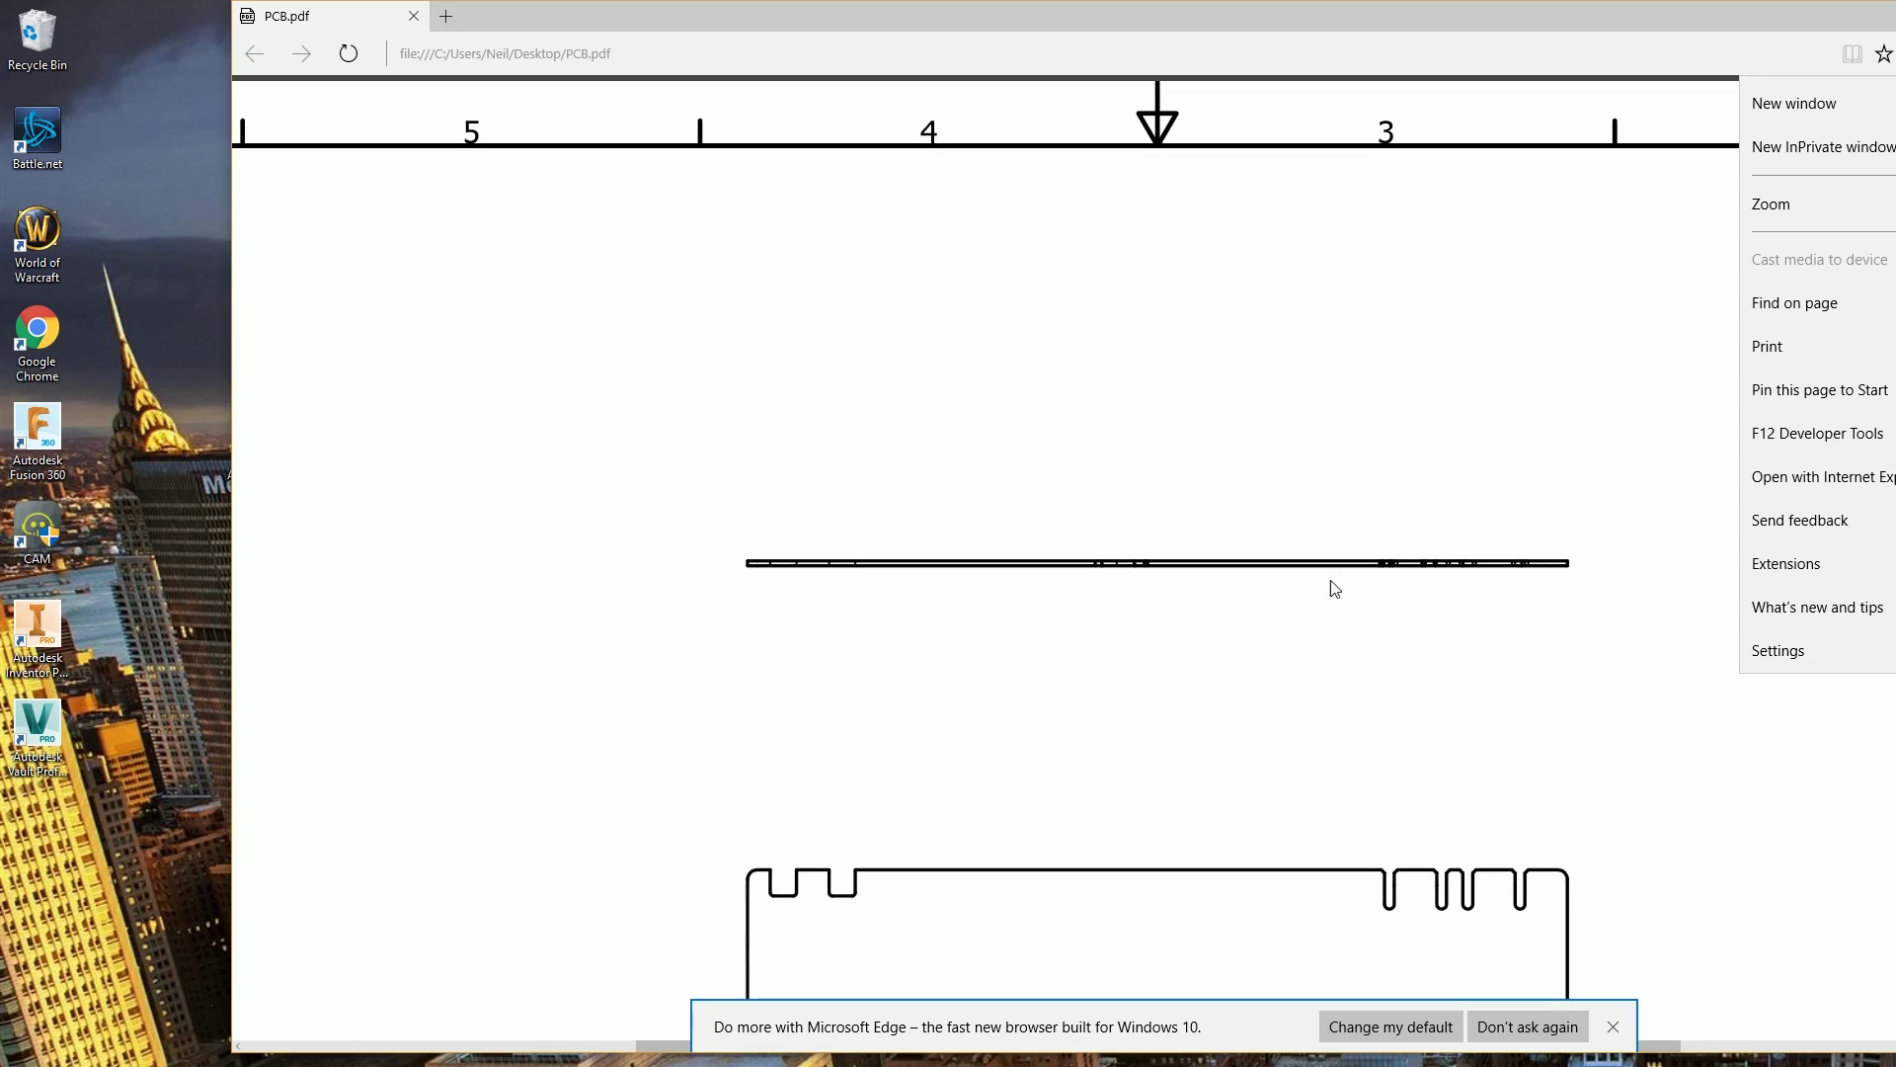
scroll(1342, 717, down, 10)
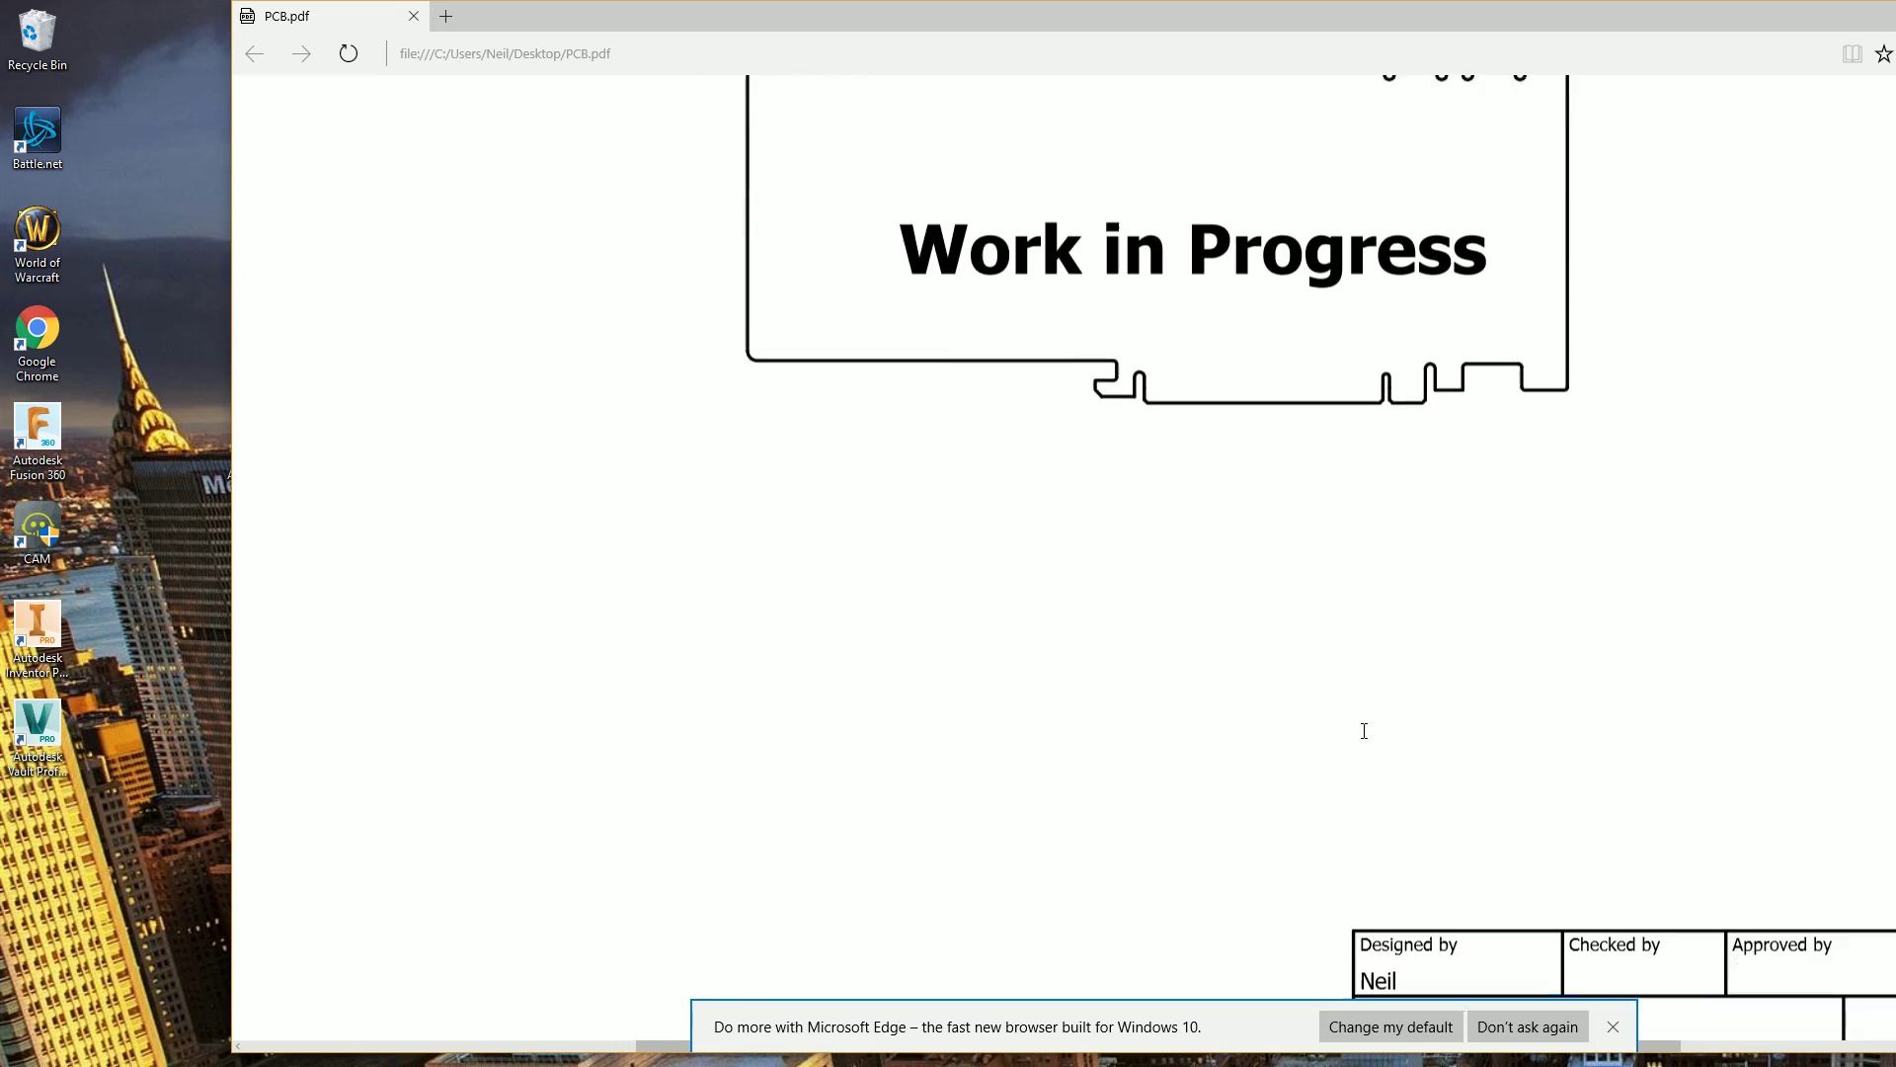
key(alt+F4)
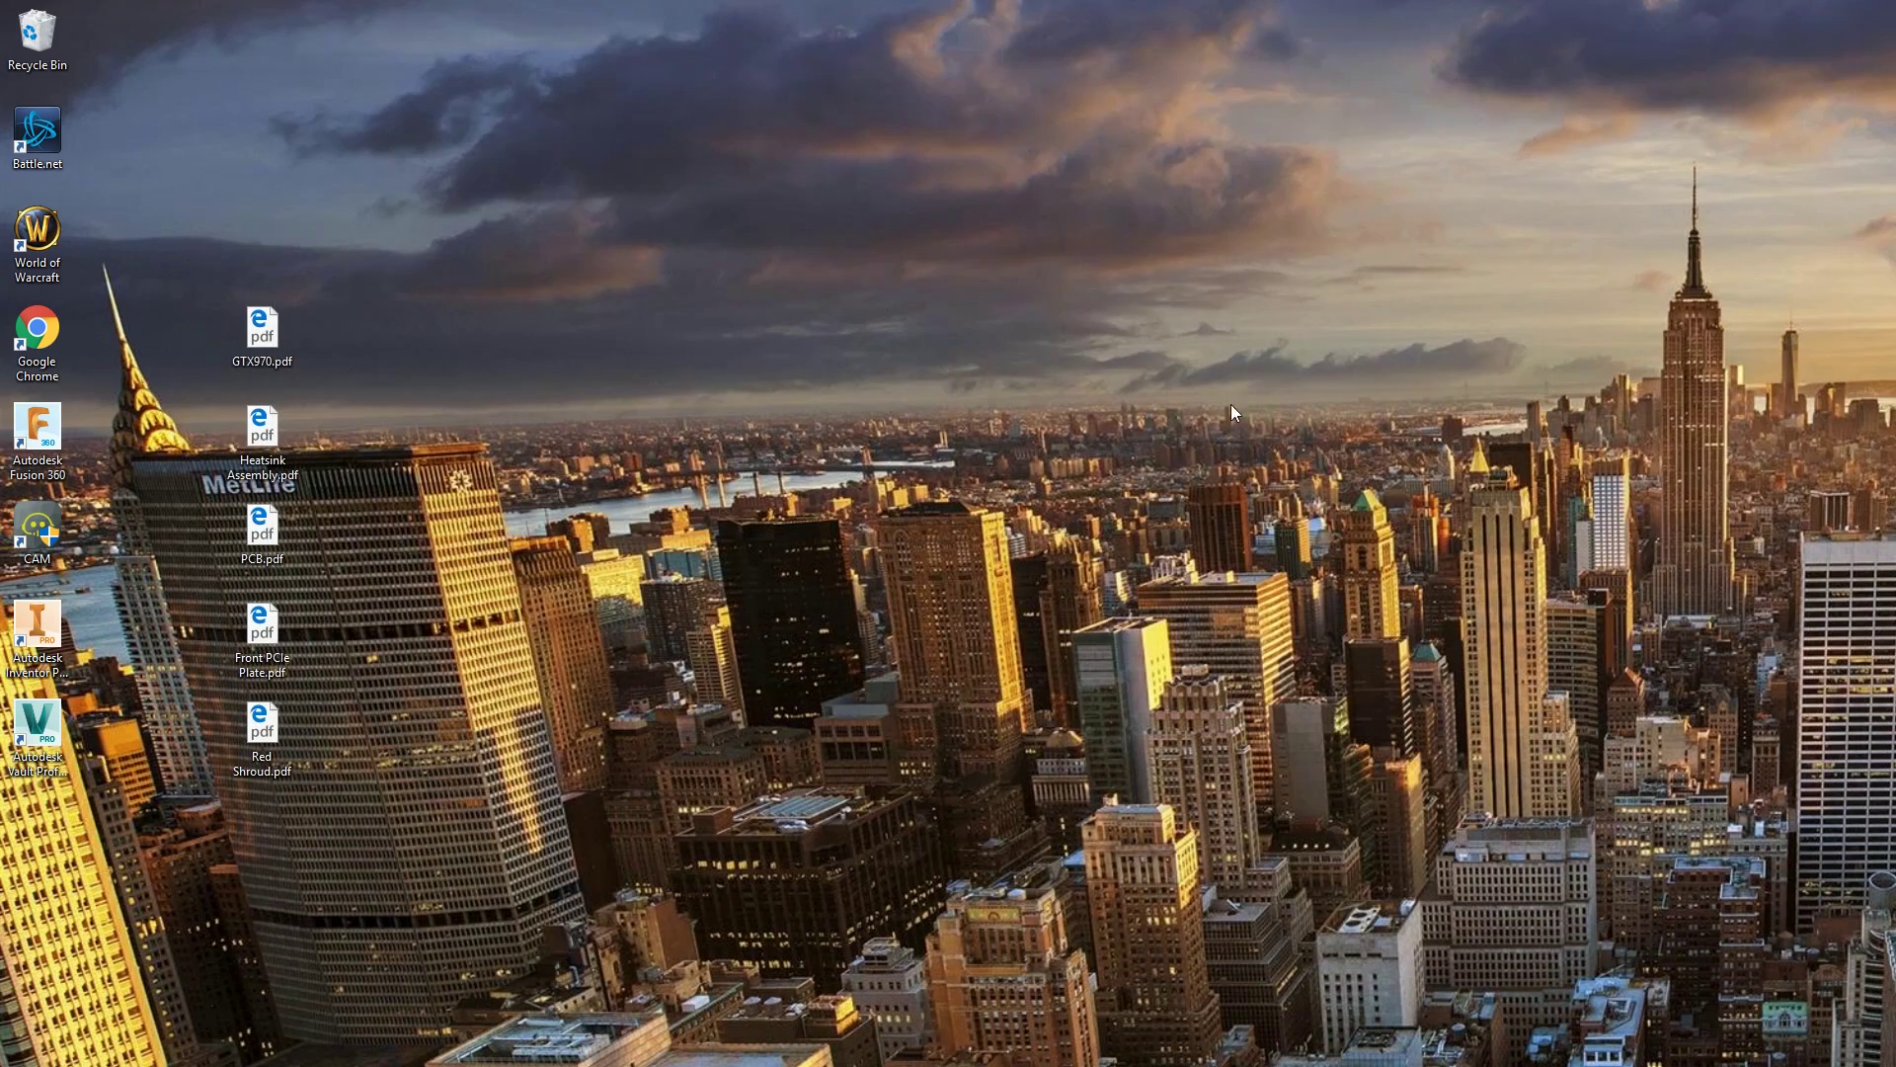
- Reopen GTX970.pdf to recheck the watermark, then close Edge
double_click(241, 332)
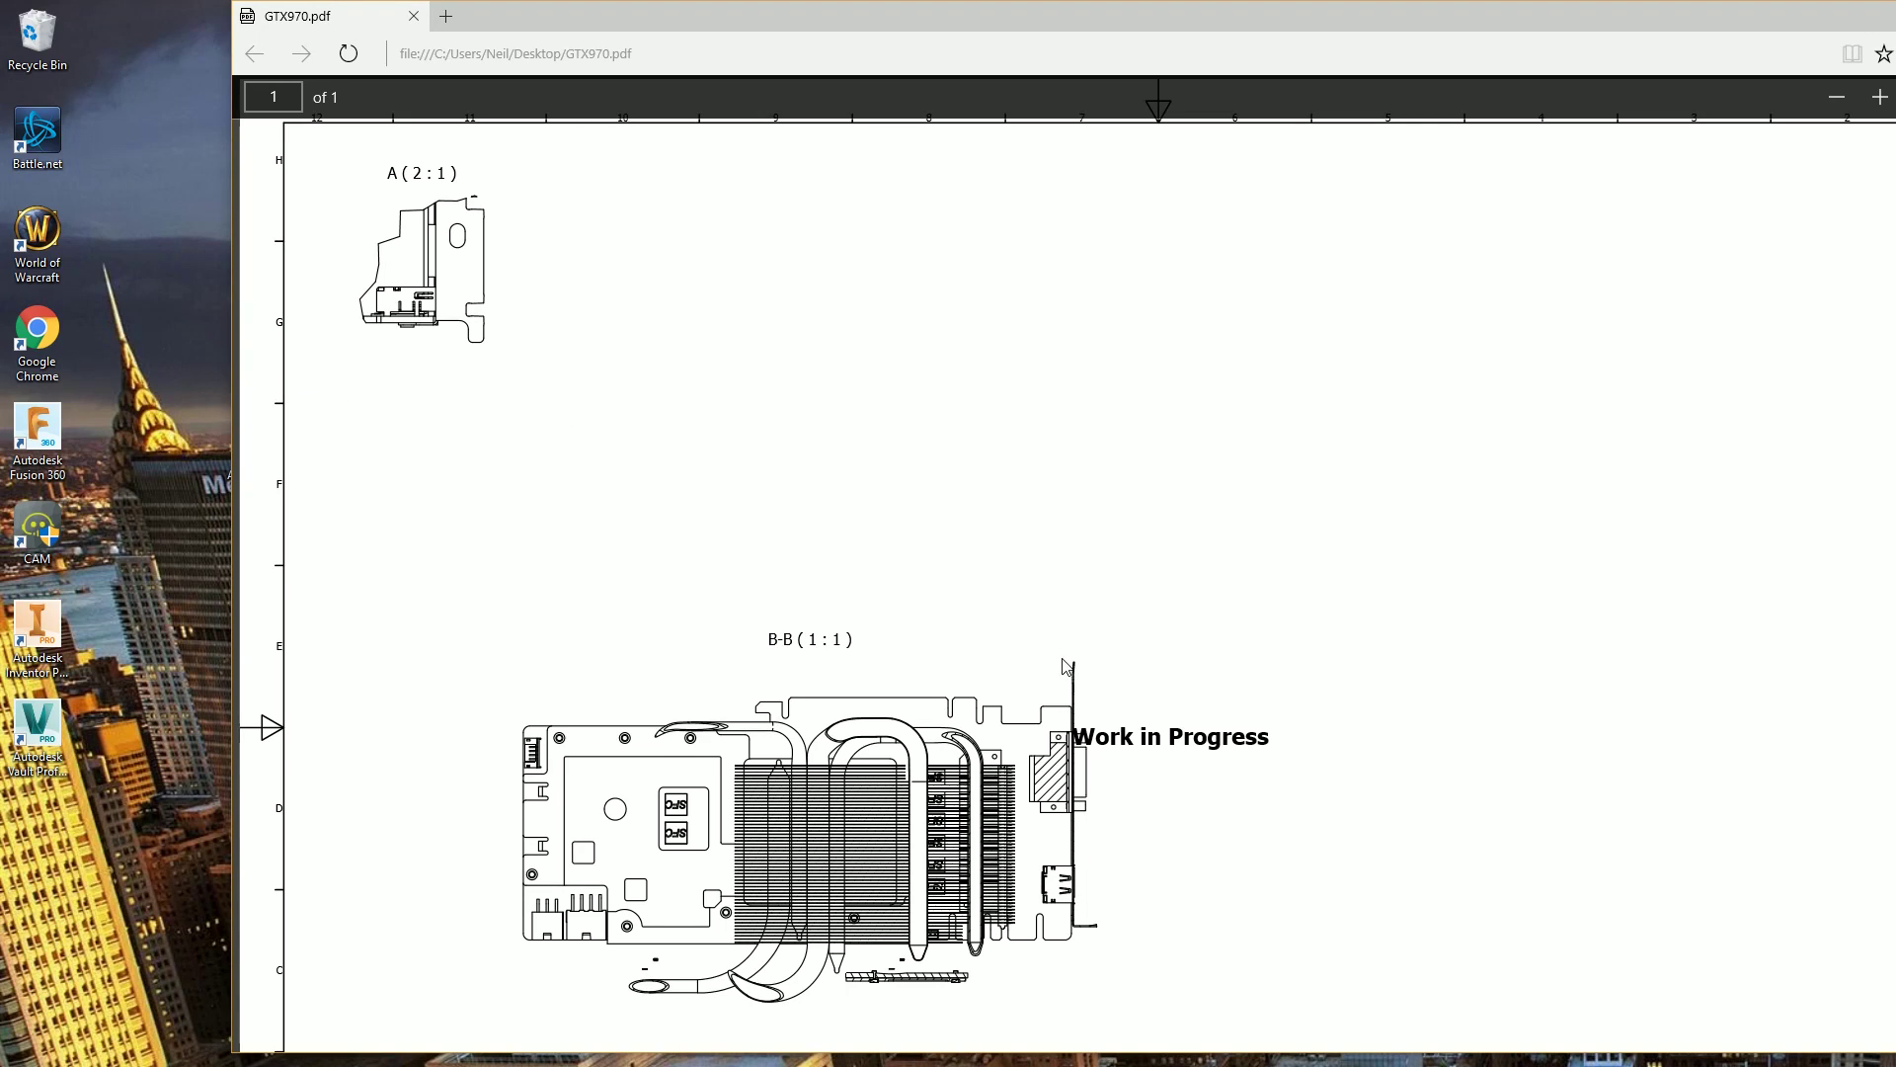
scroll(1118, 661, down, 3)
scroll(1118, 660, up, 3)
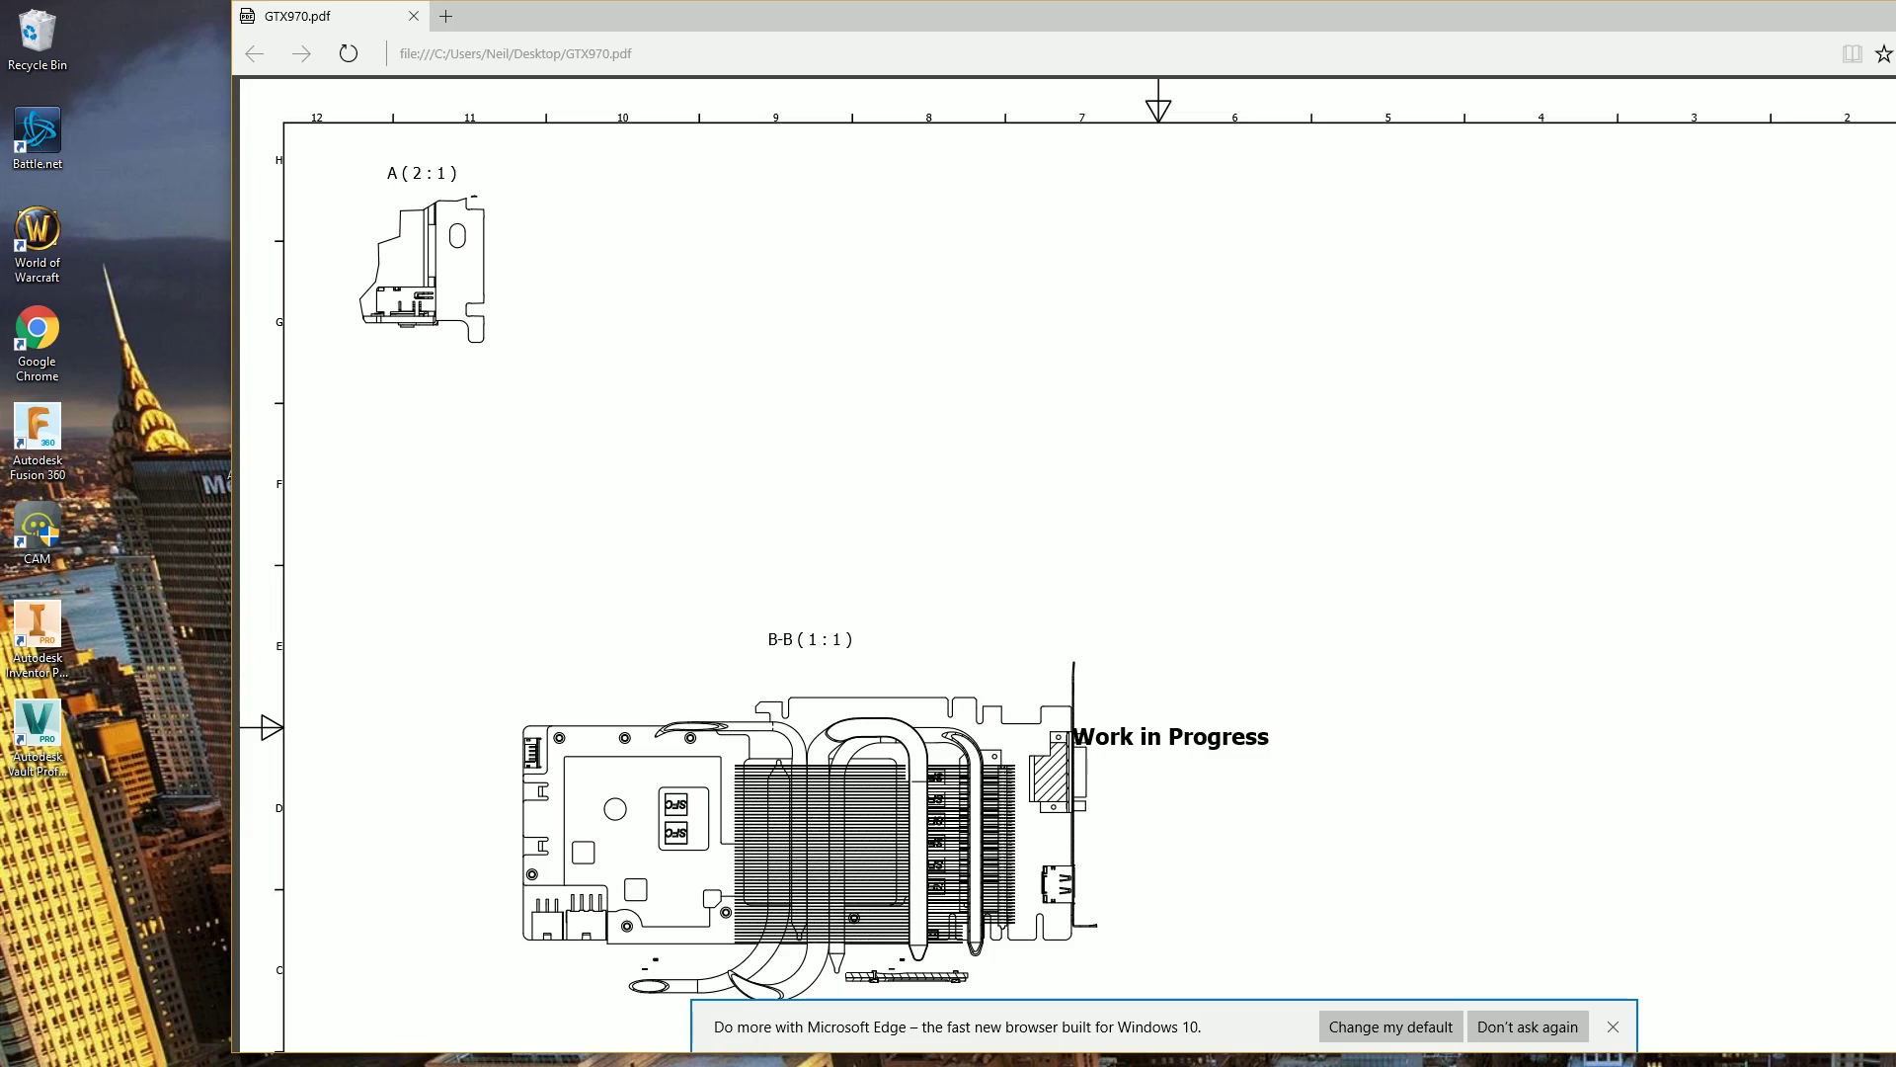
key(alt+F4)
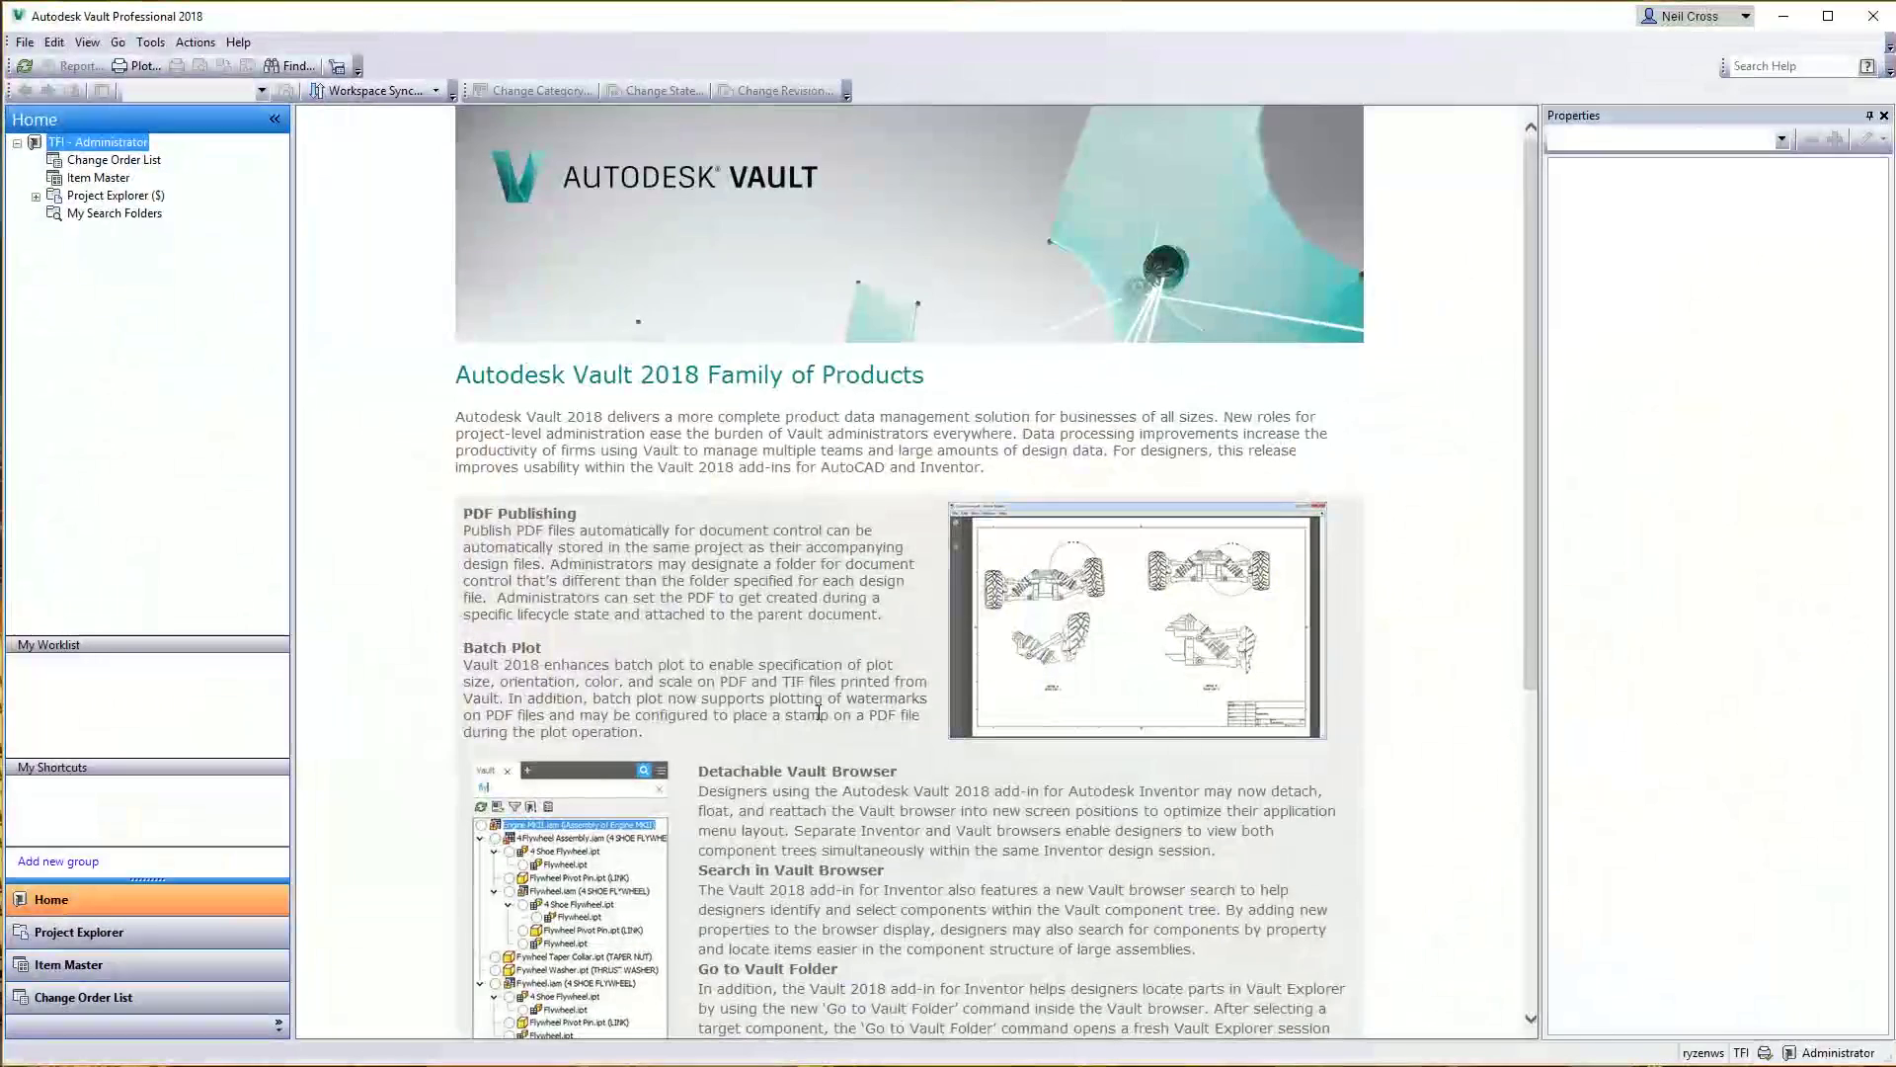
- Browse Project Explorer > Engineering Data > GeForce GTX 970 and assign GTX970.iam to an item
click(111, 196)
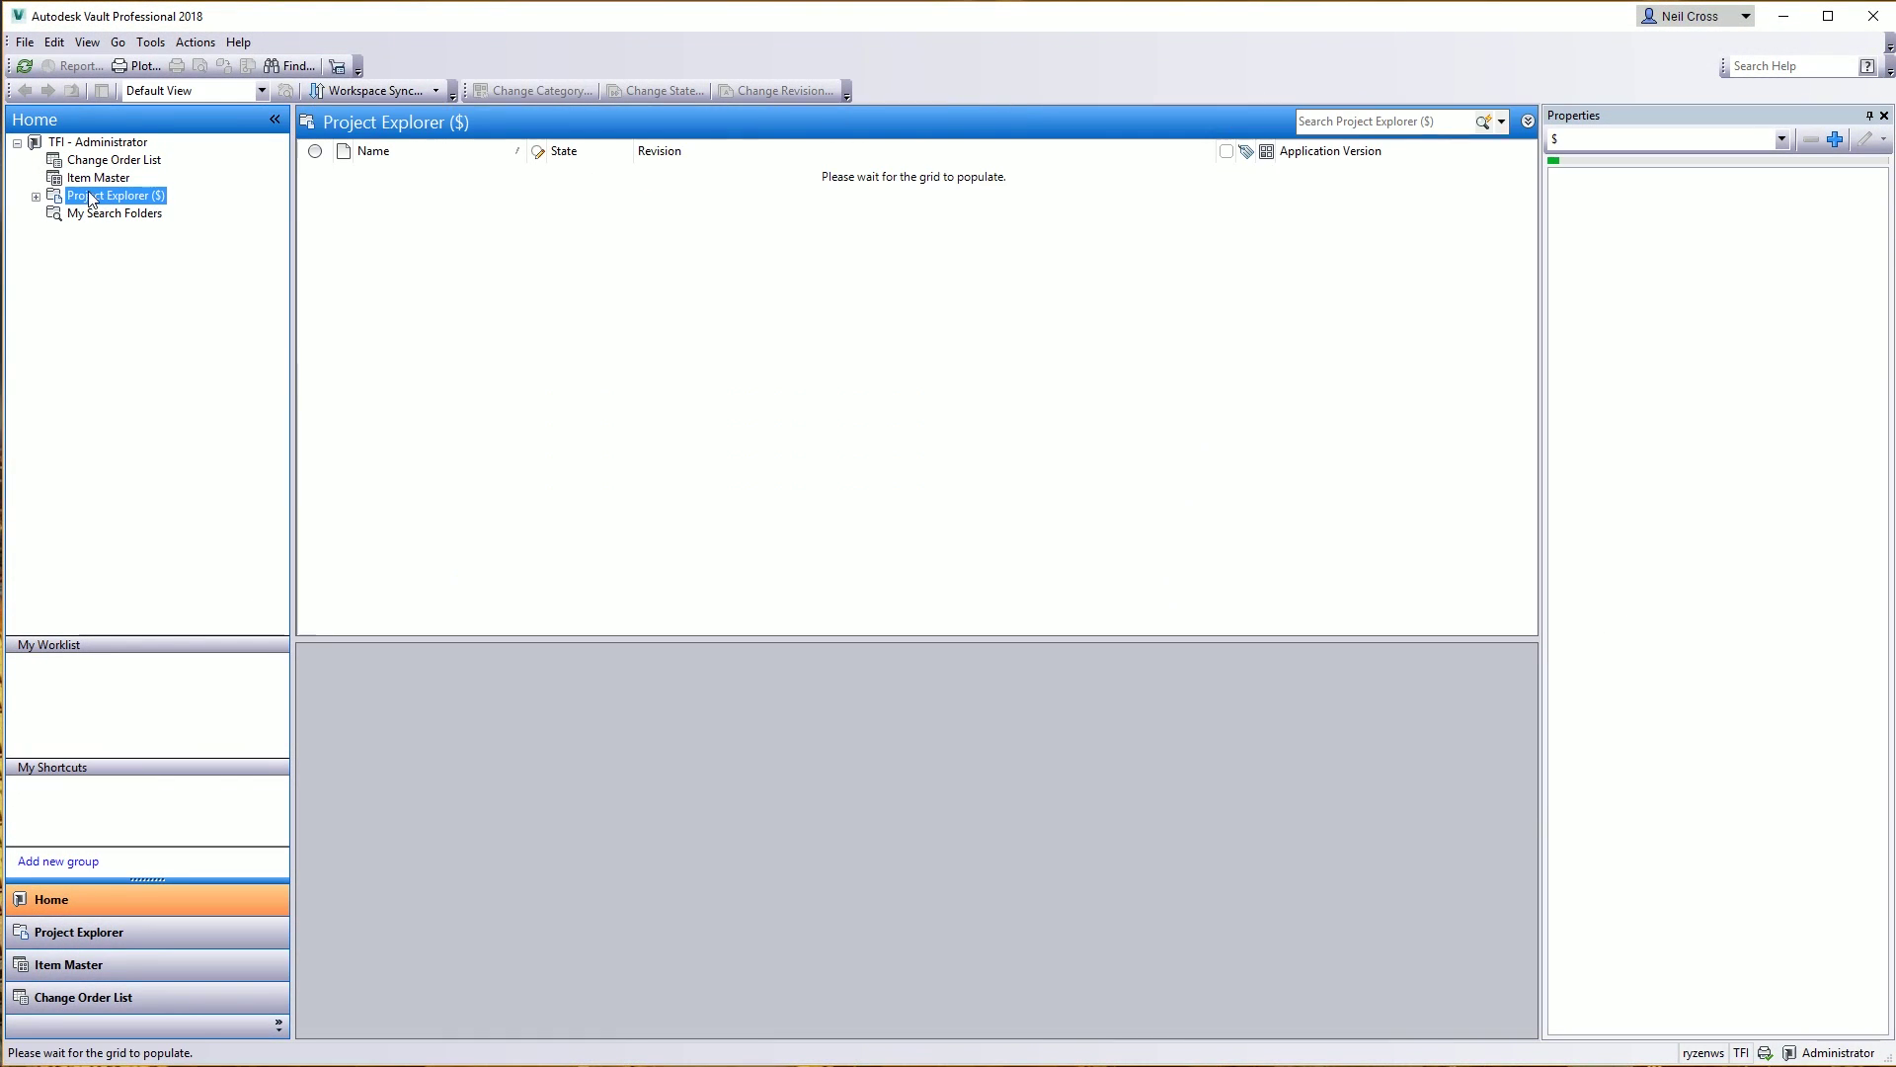
click(36, 196)
click(56, 232)
click(125, 250)
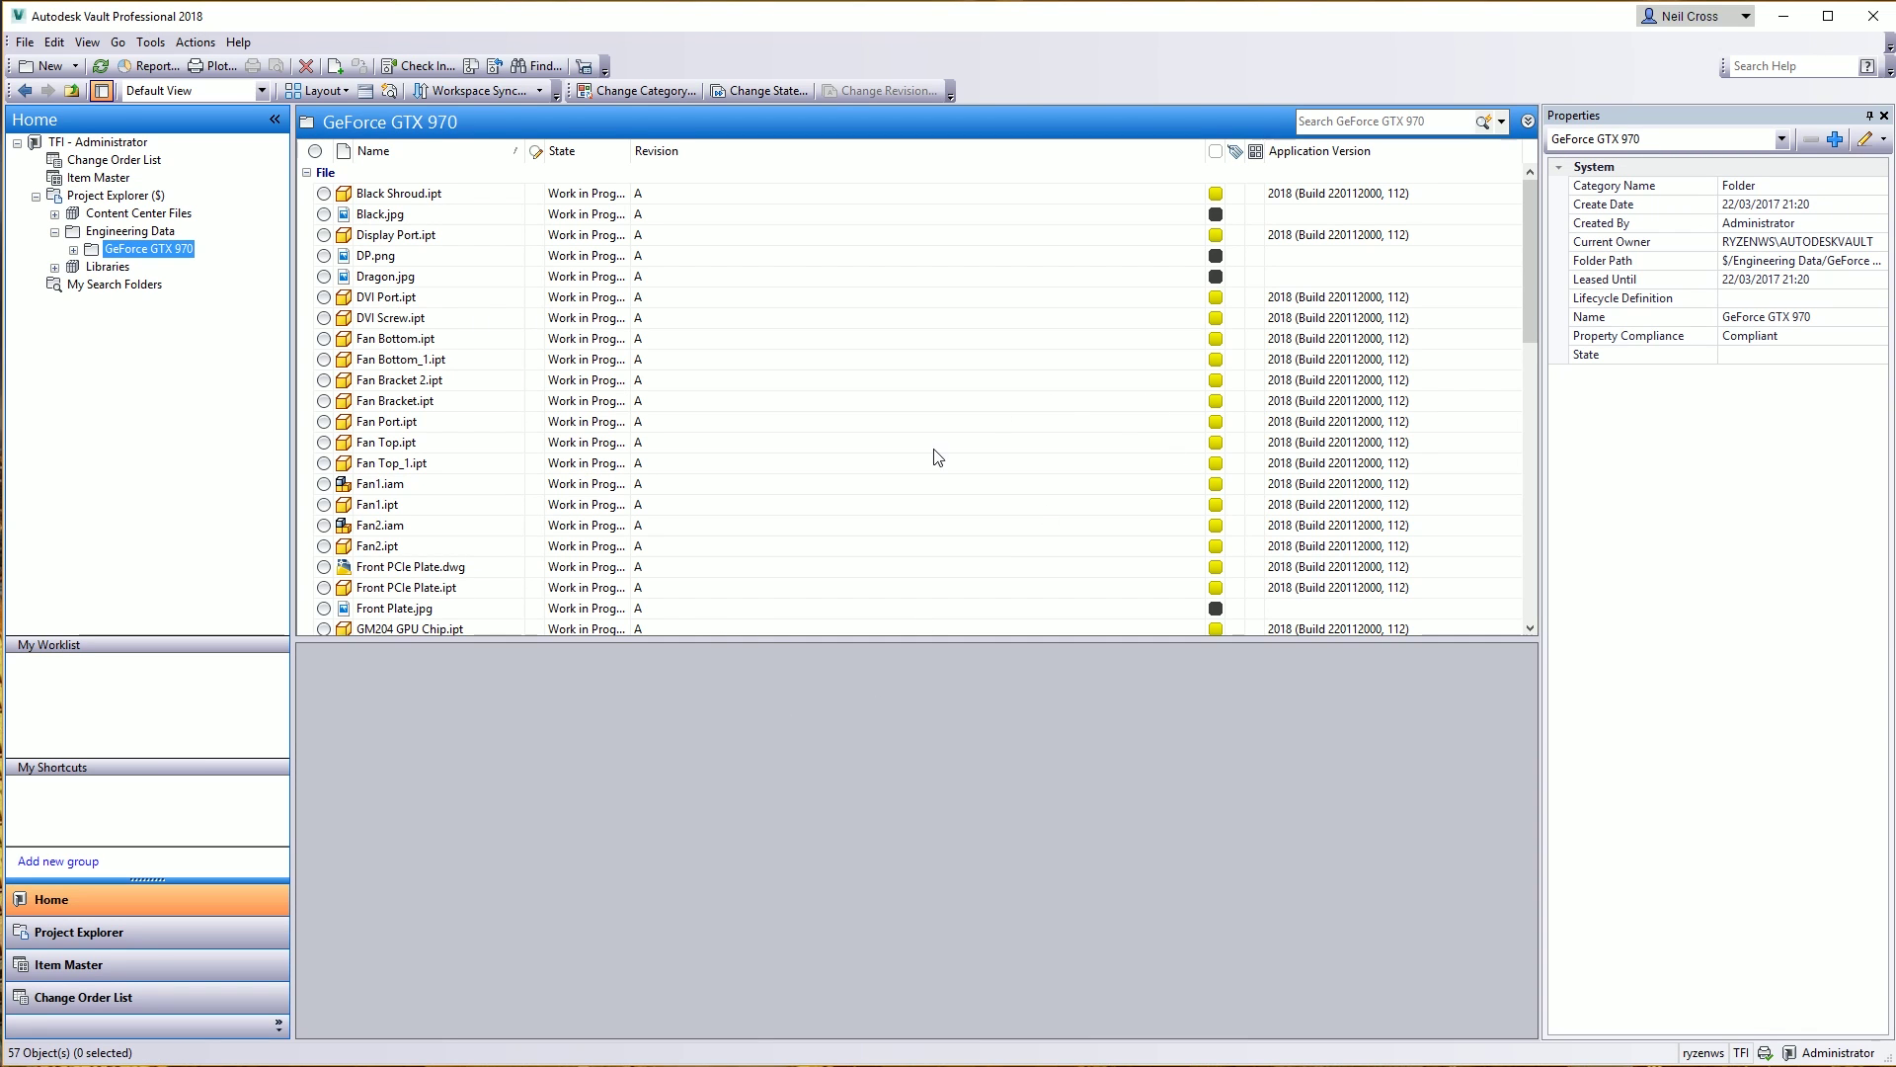
drag(1529, 320, 1505, 455)
right_click(417, 277)
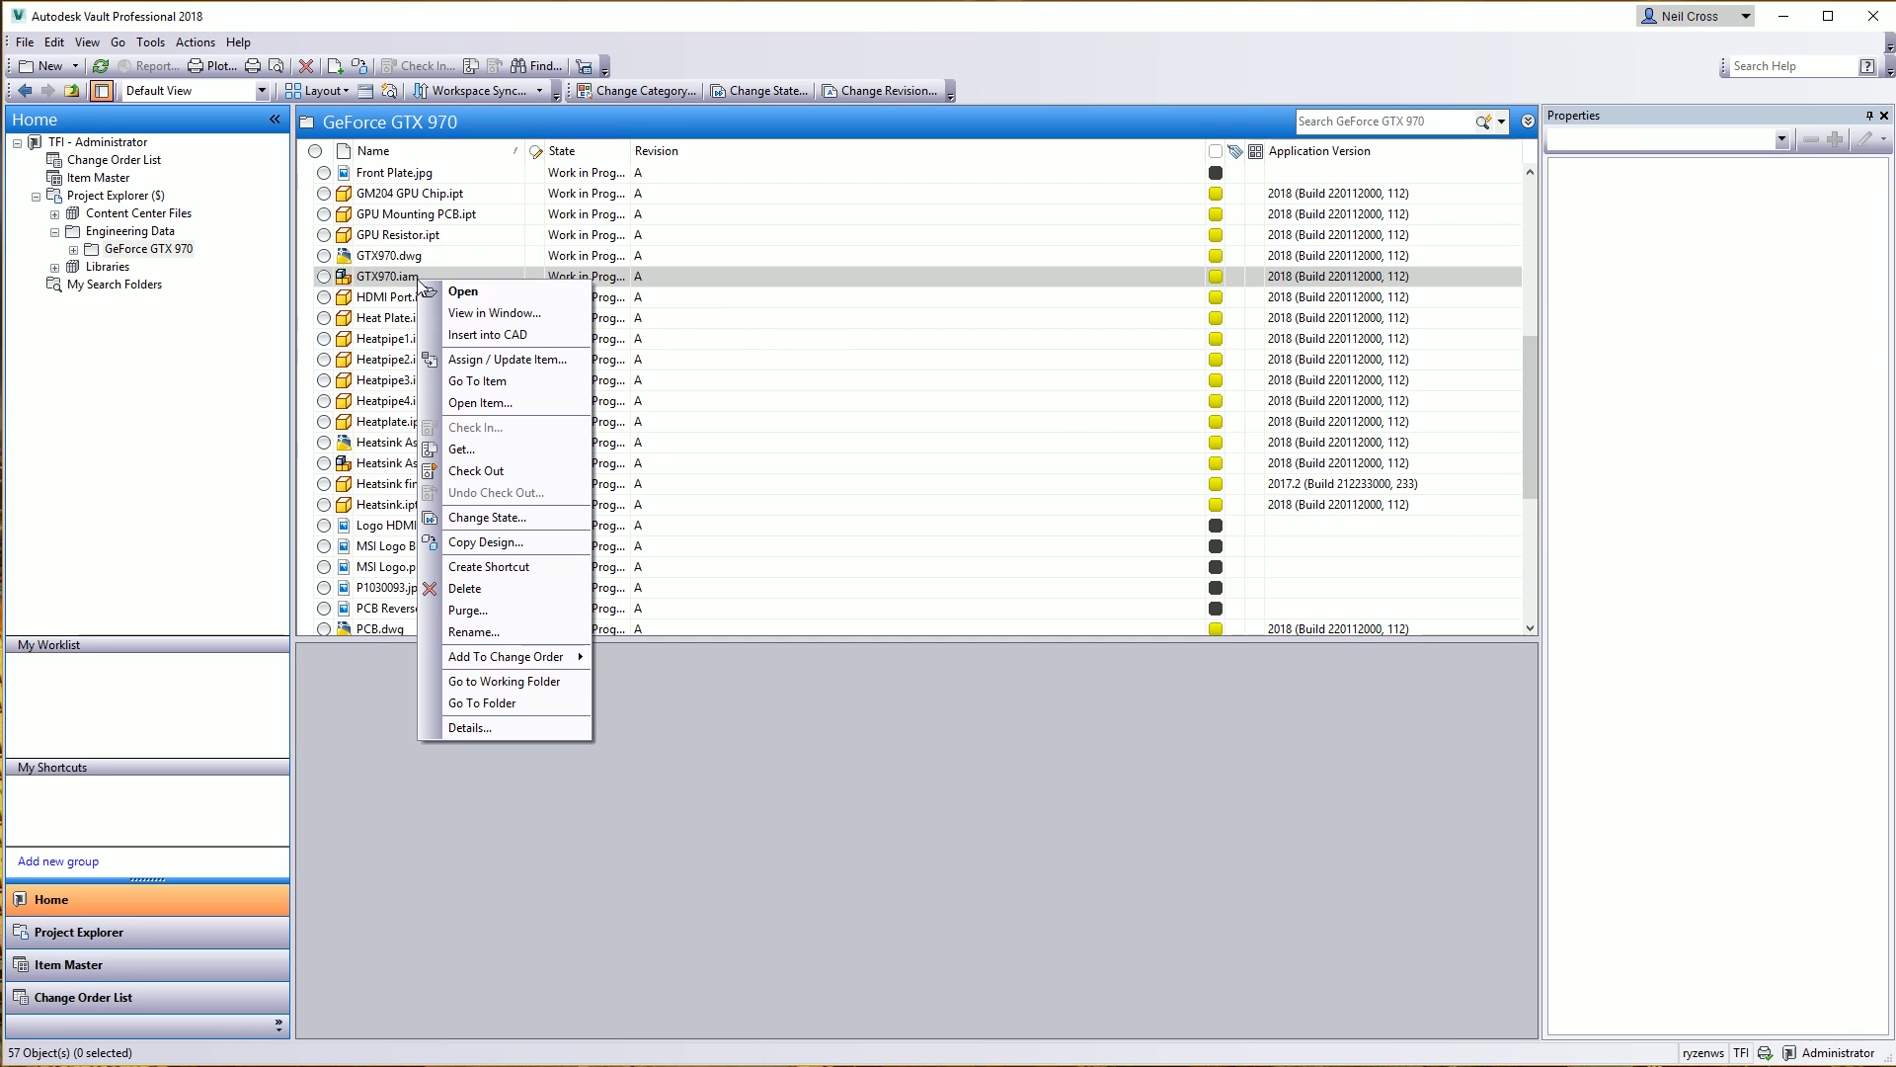
click(505, 359)
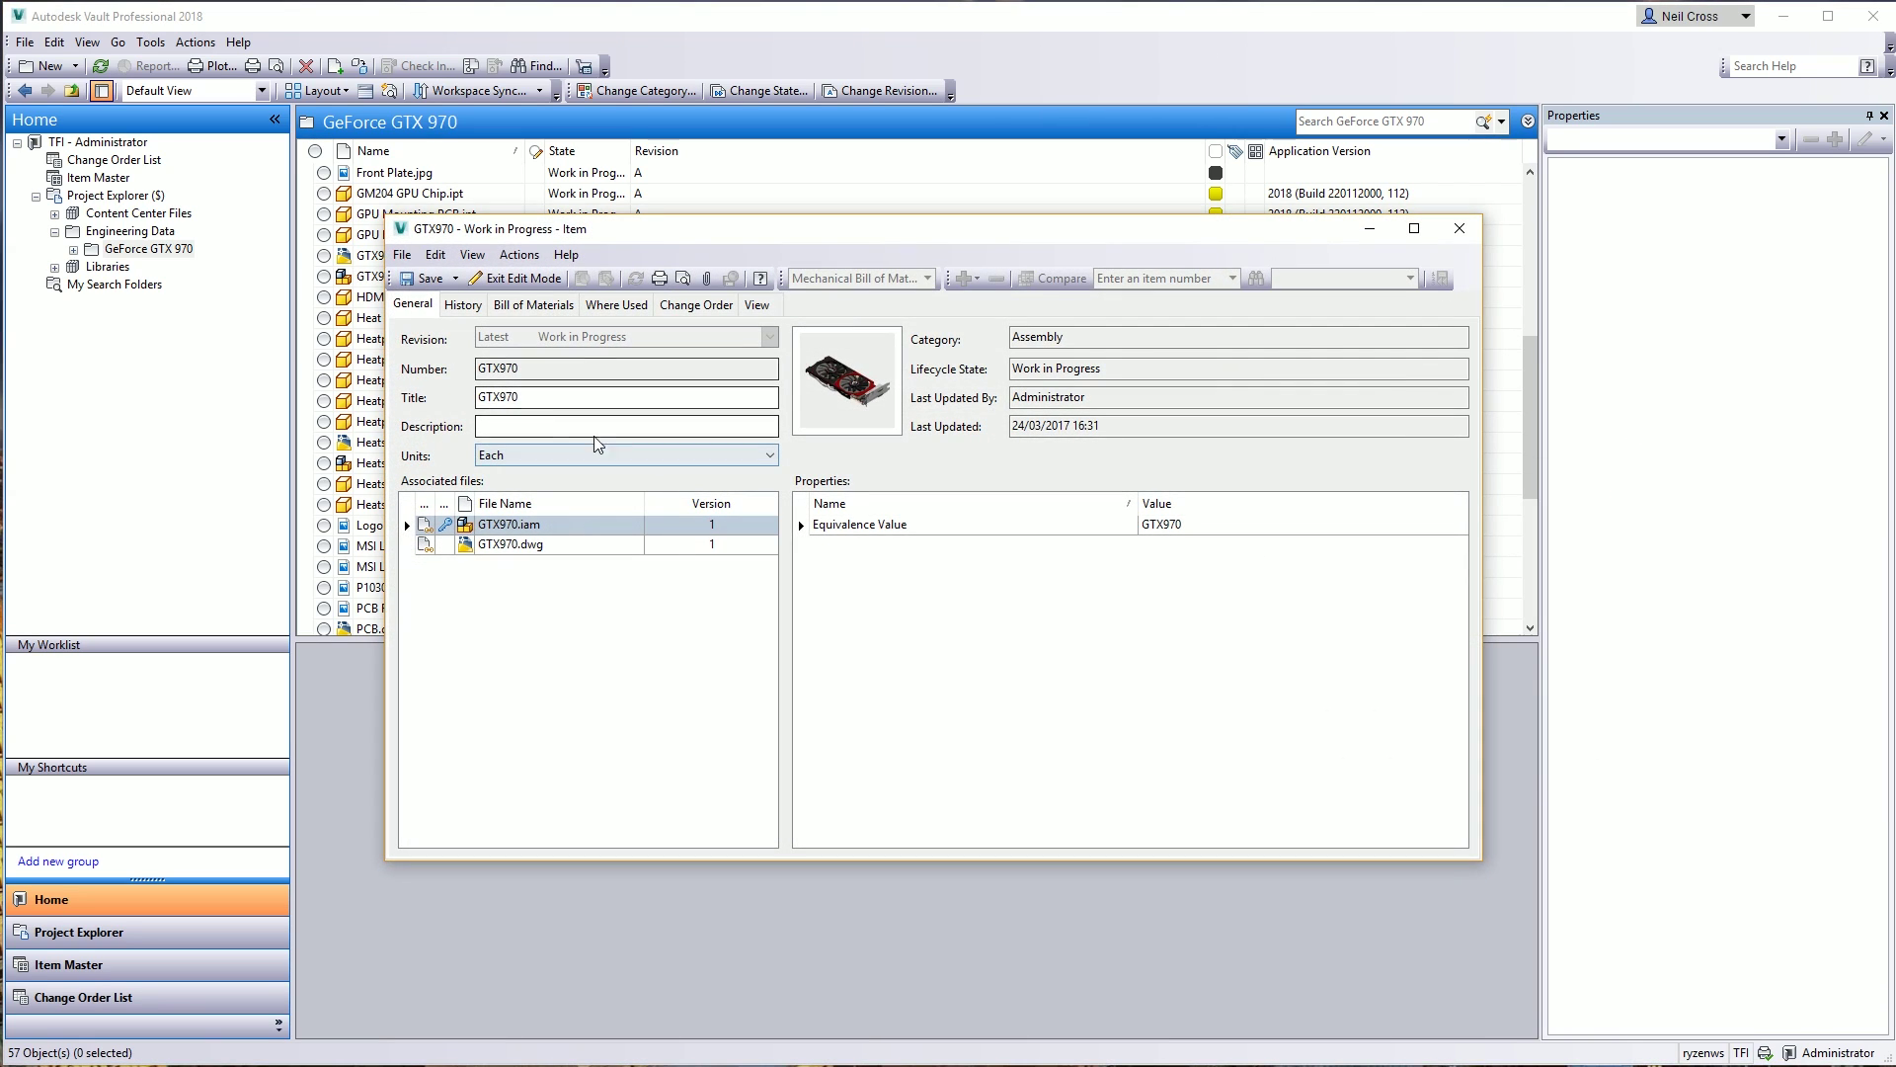
- Review the GTX970 item's bill of materials, expanding Fan2 and Heatsink Assembly, and save it
click(514, 544)
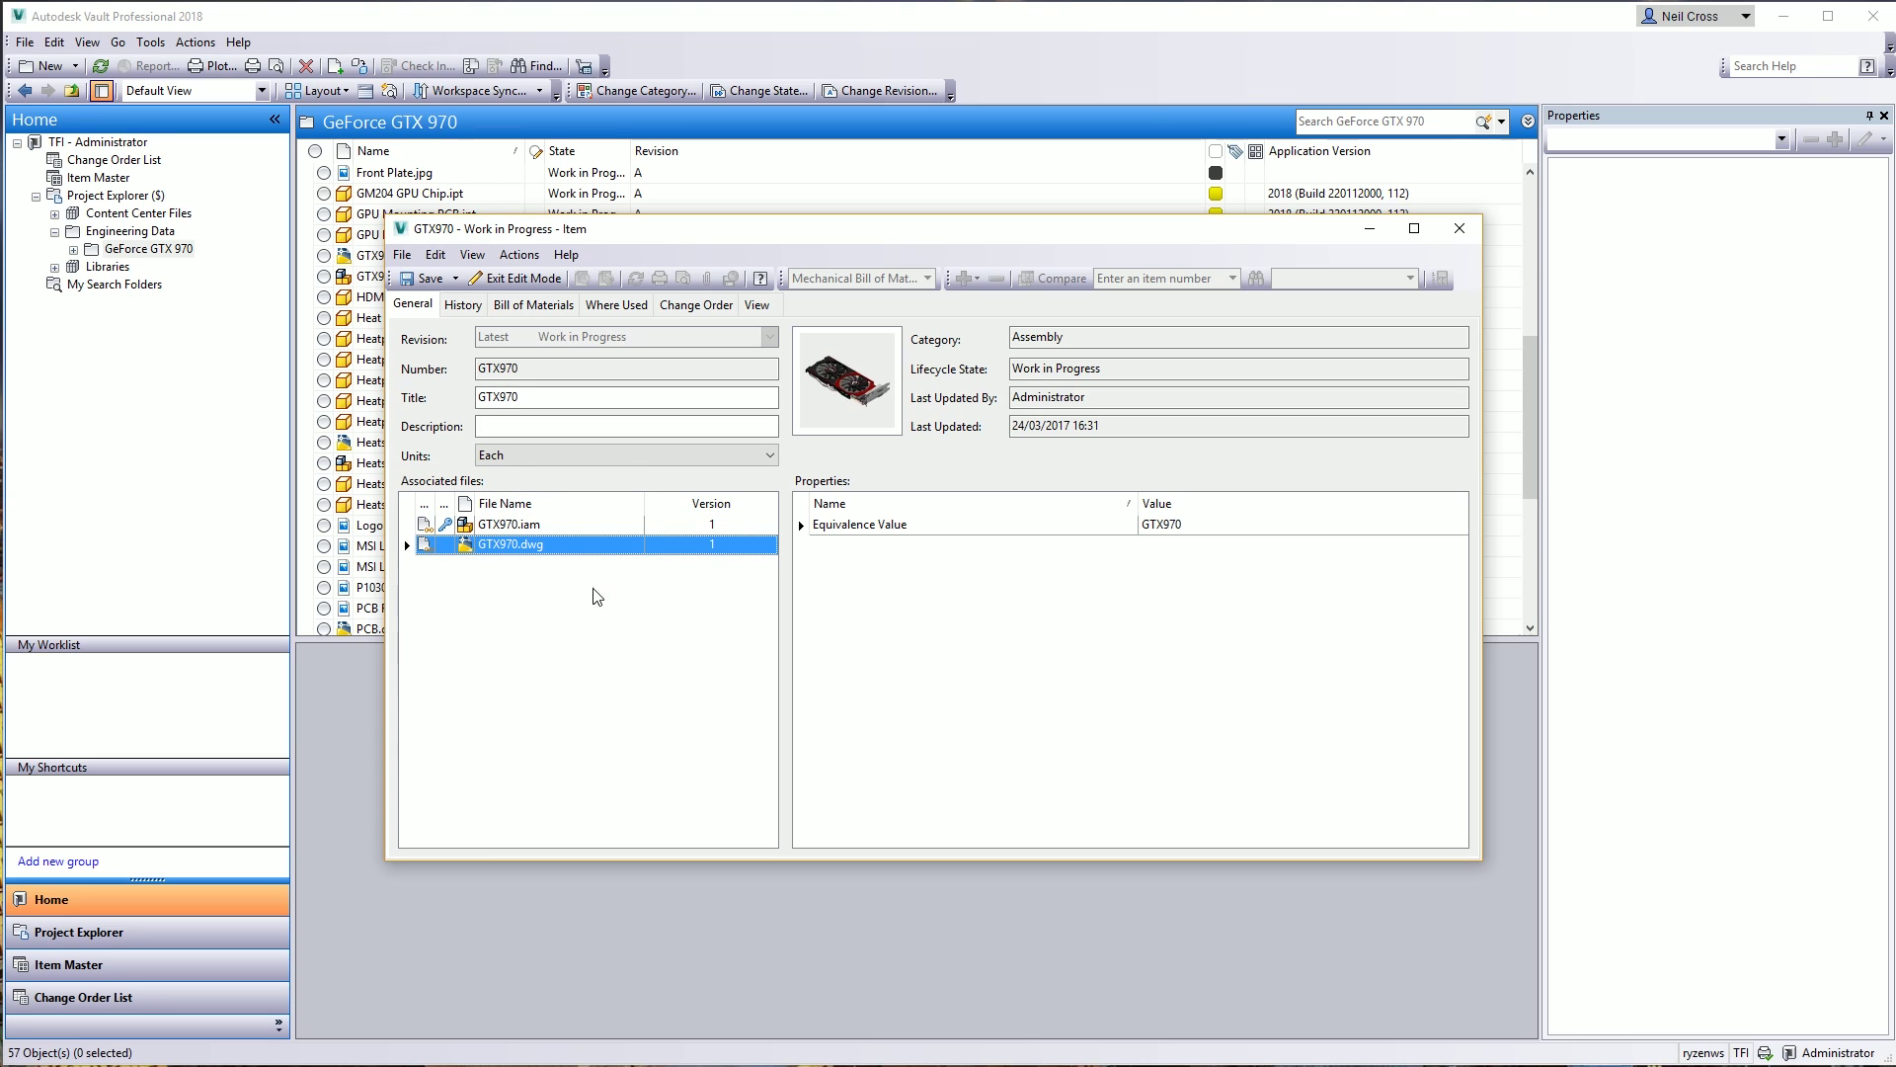
click(533, 304)
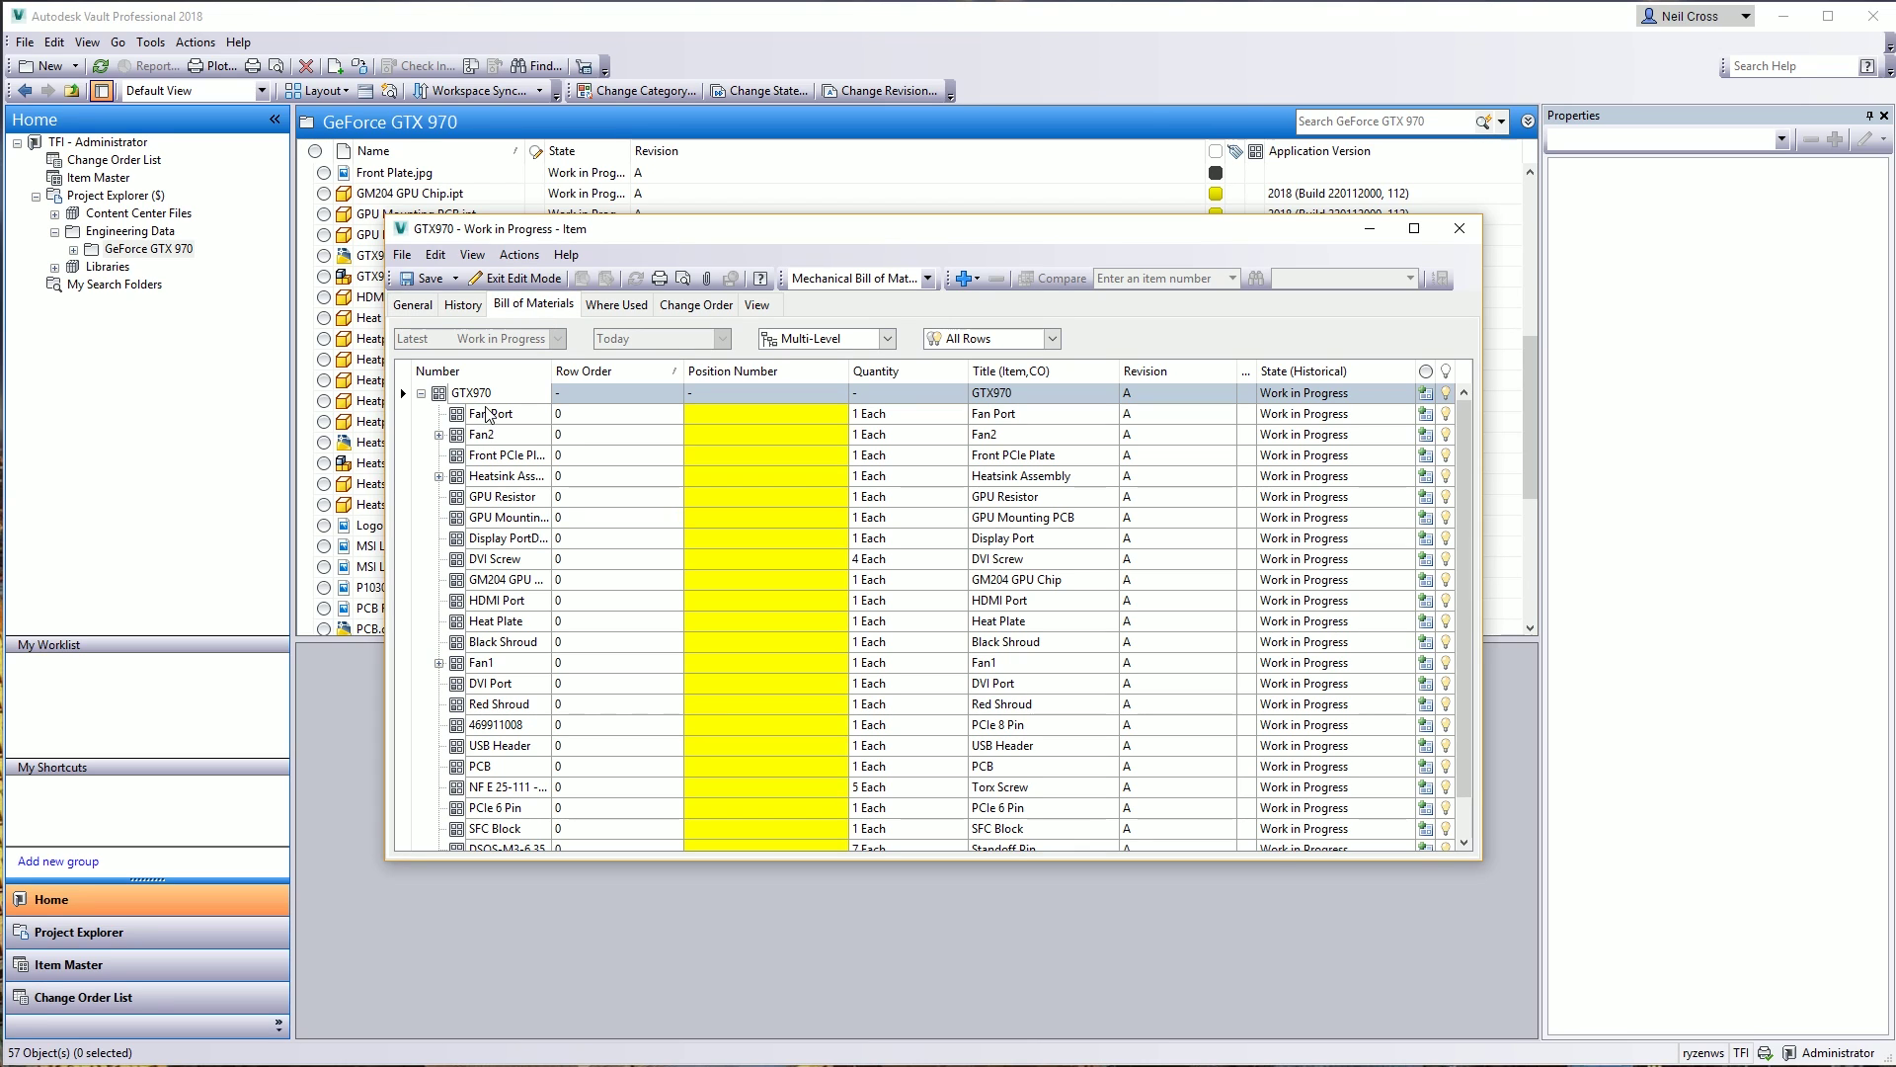
click(439, 434)
click(438, 518)
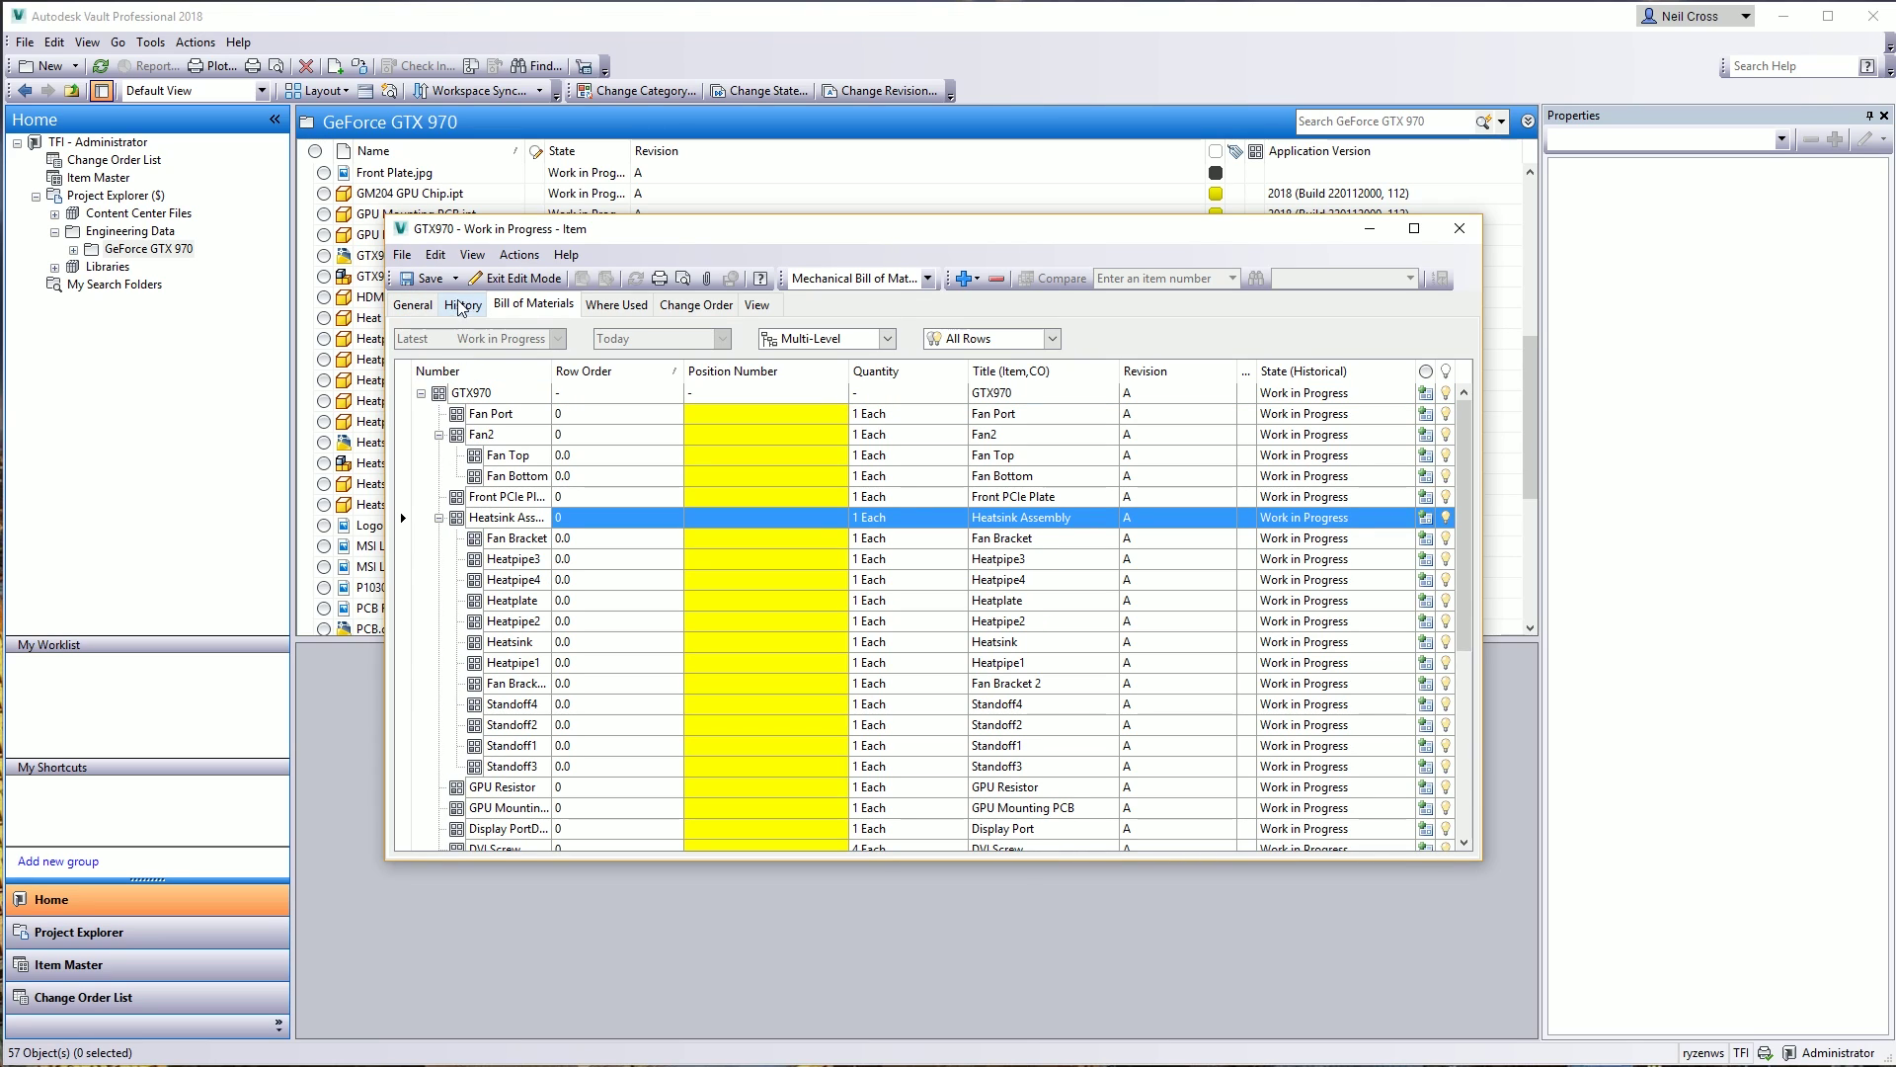
click(431, 278)
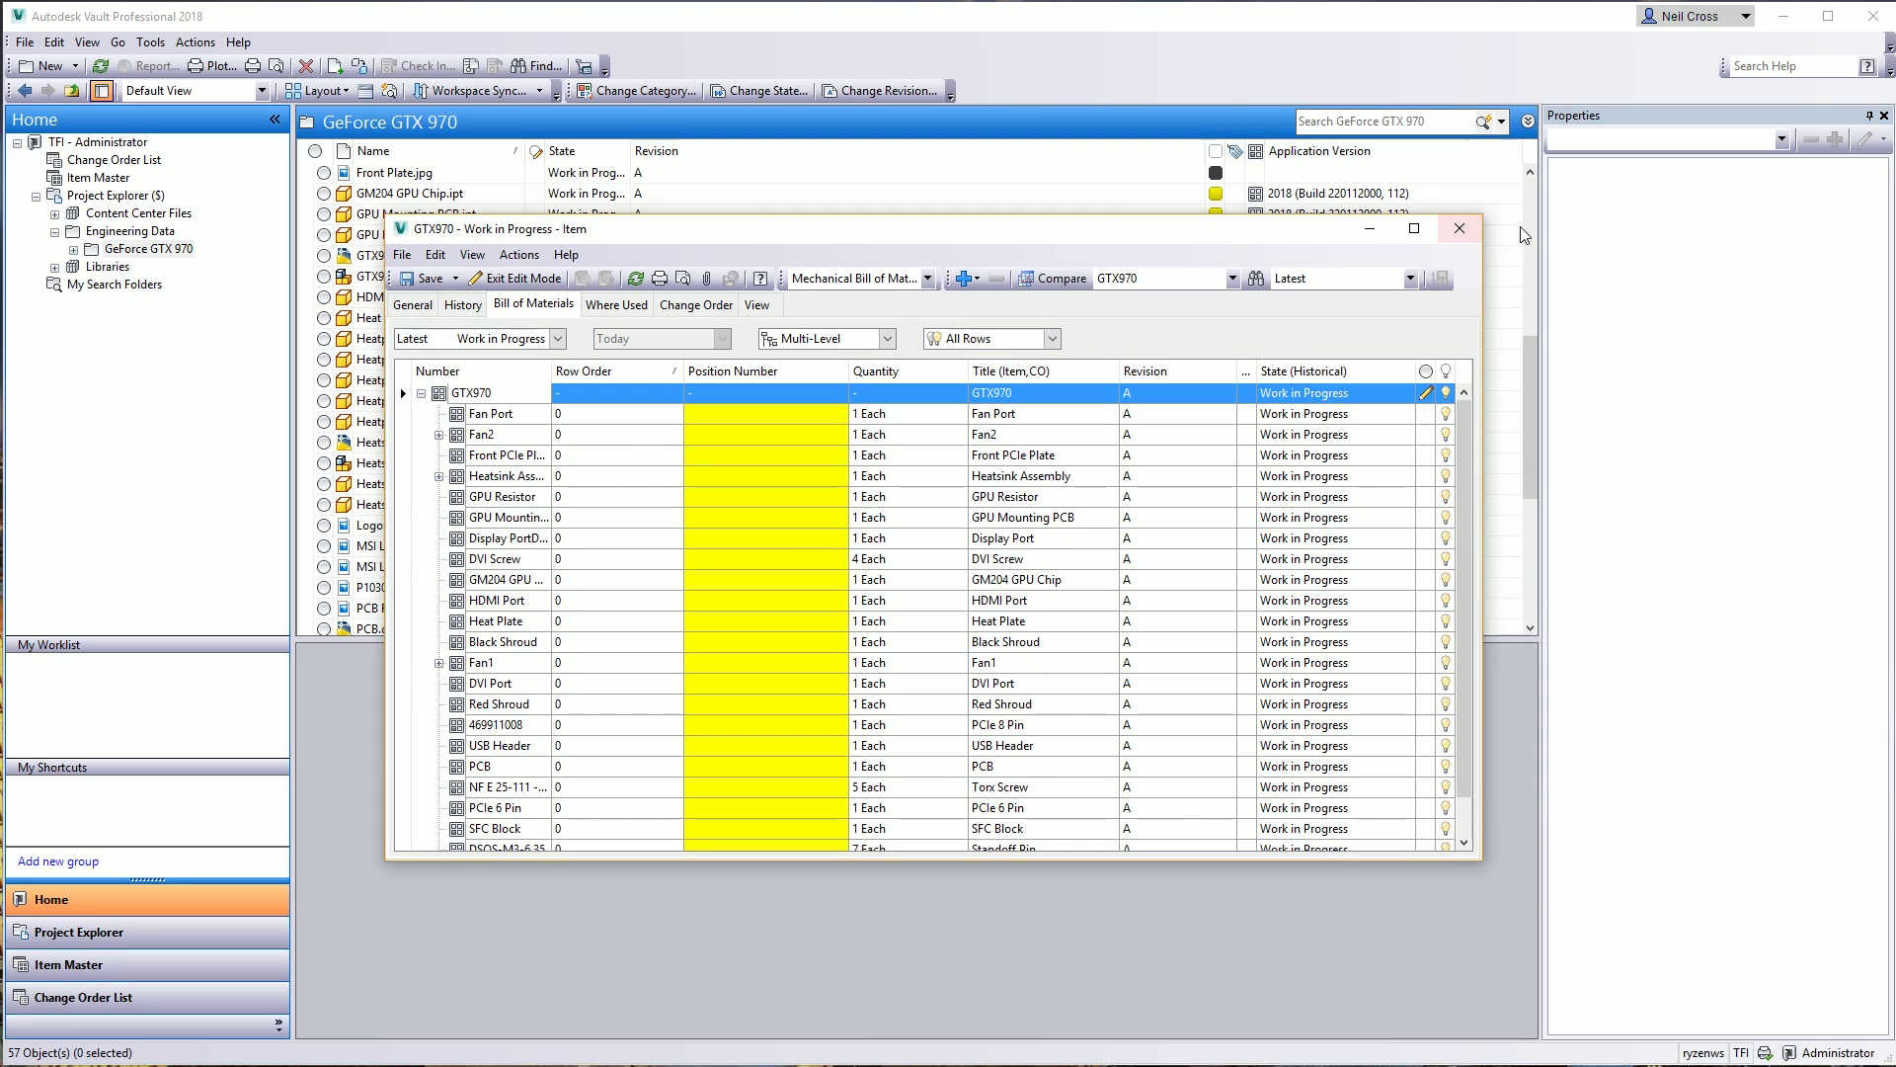
- Close the item window, check Item Master, and return to the GeForce GTX 970 folder
click(1458, 230)
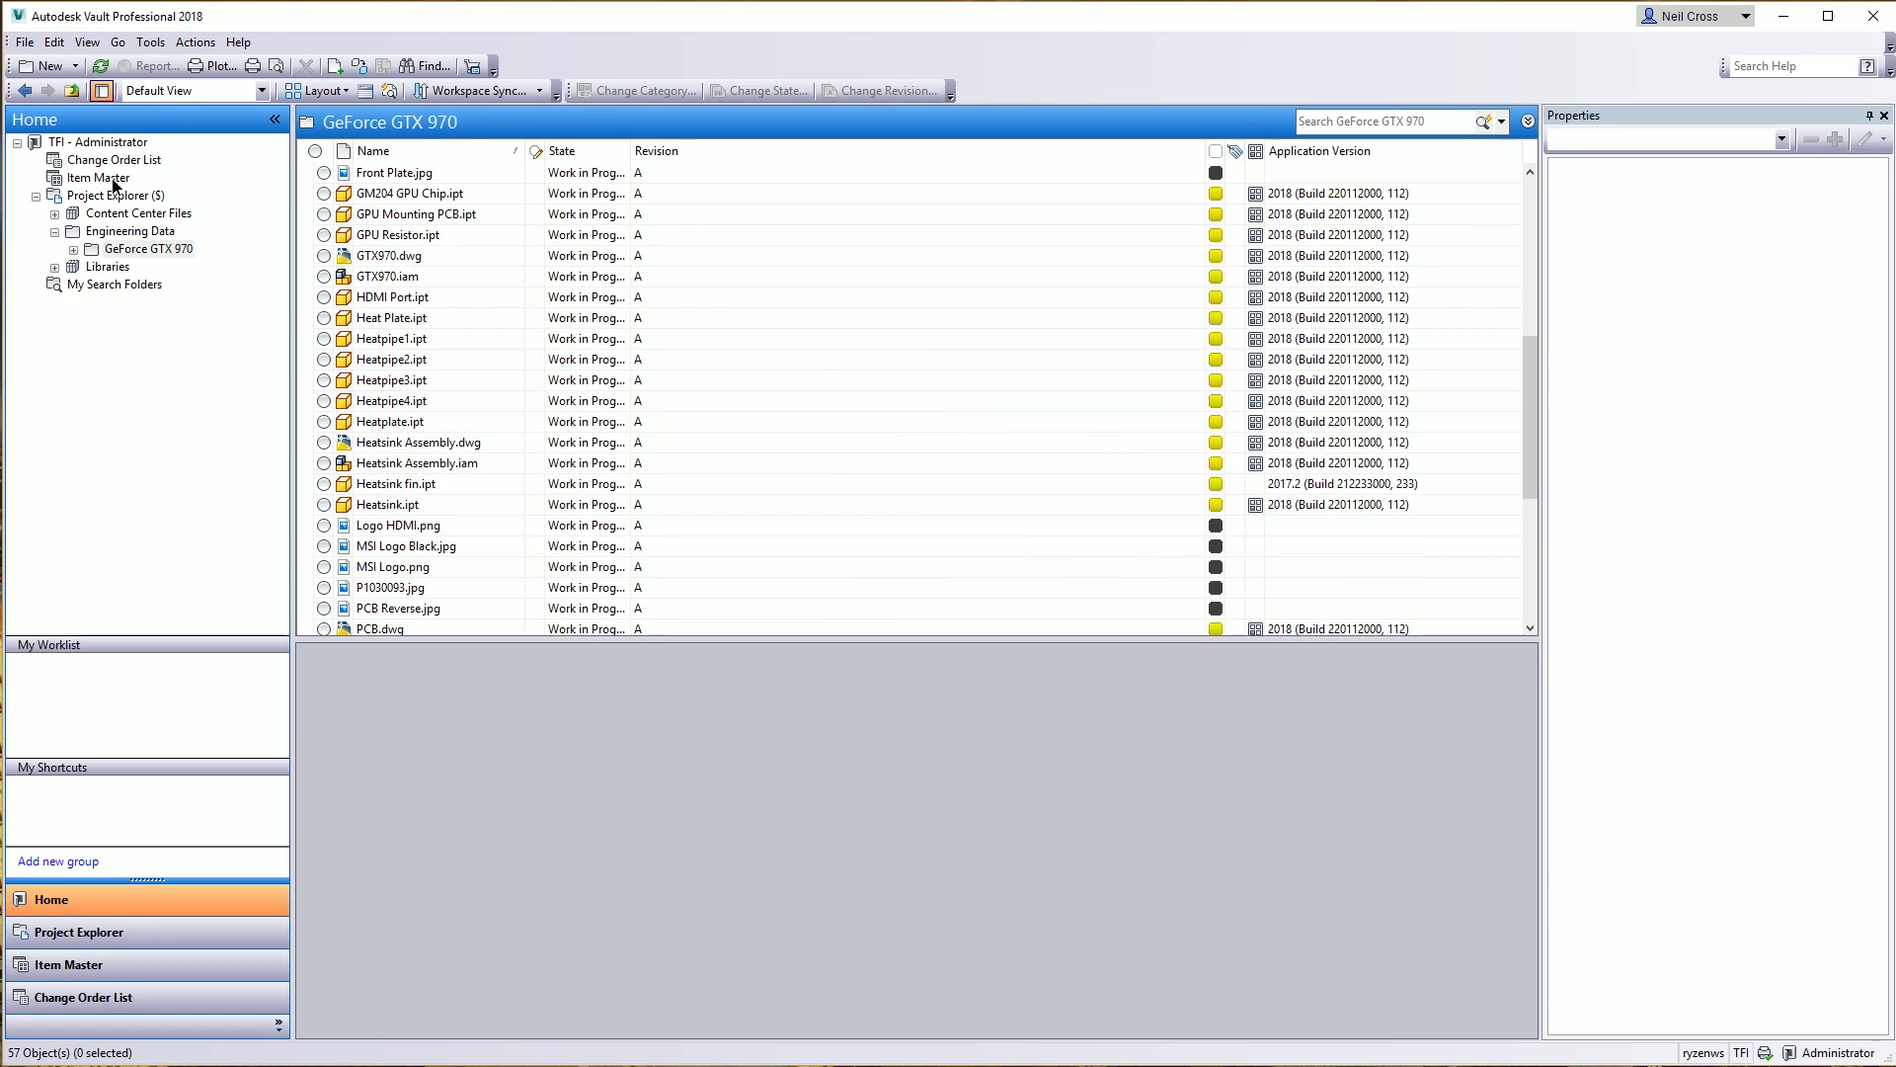
click(99, 178)
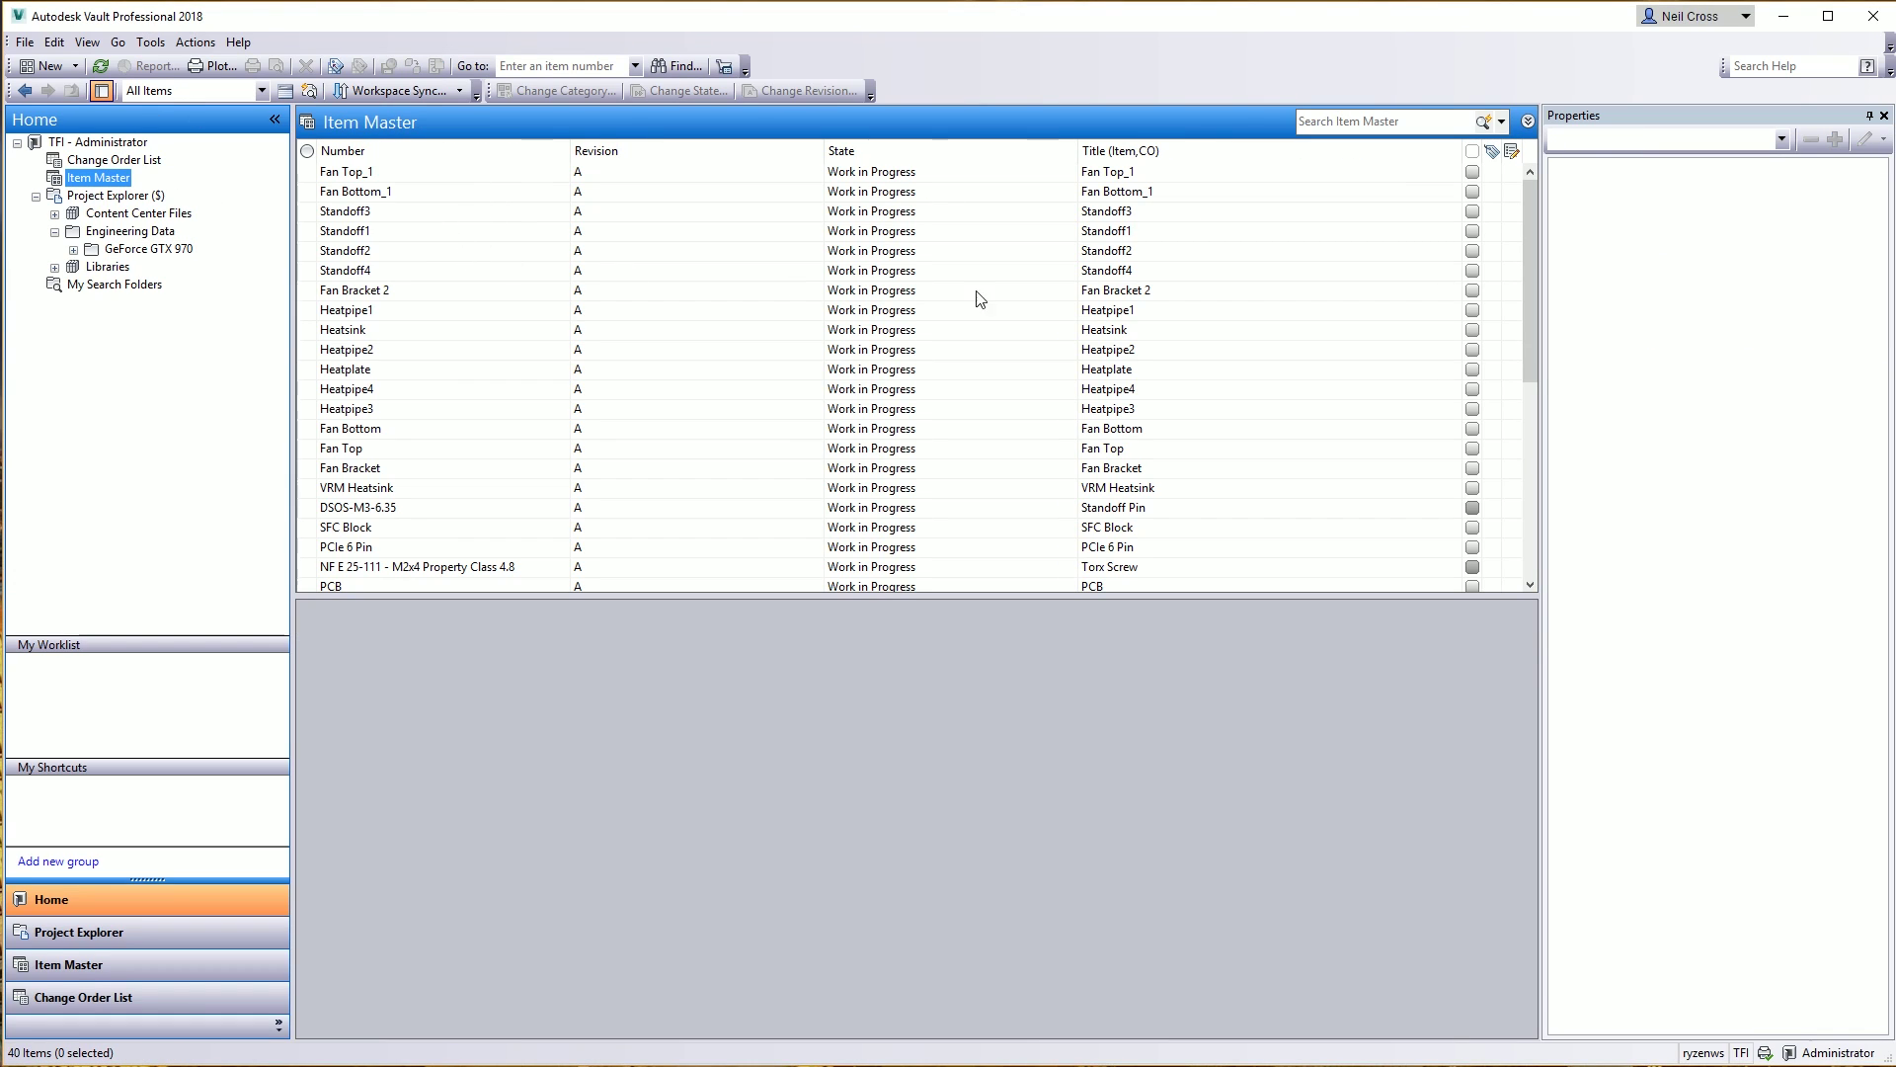
mouse_move(1523, 223)
mouse_down()
mouse_move(1533, 413)
mouse_move(1541, 212)
mouse_up()
click(148, 249)
- Open Plot Manager from the File menu
click(150, 42)
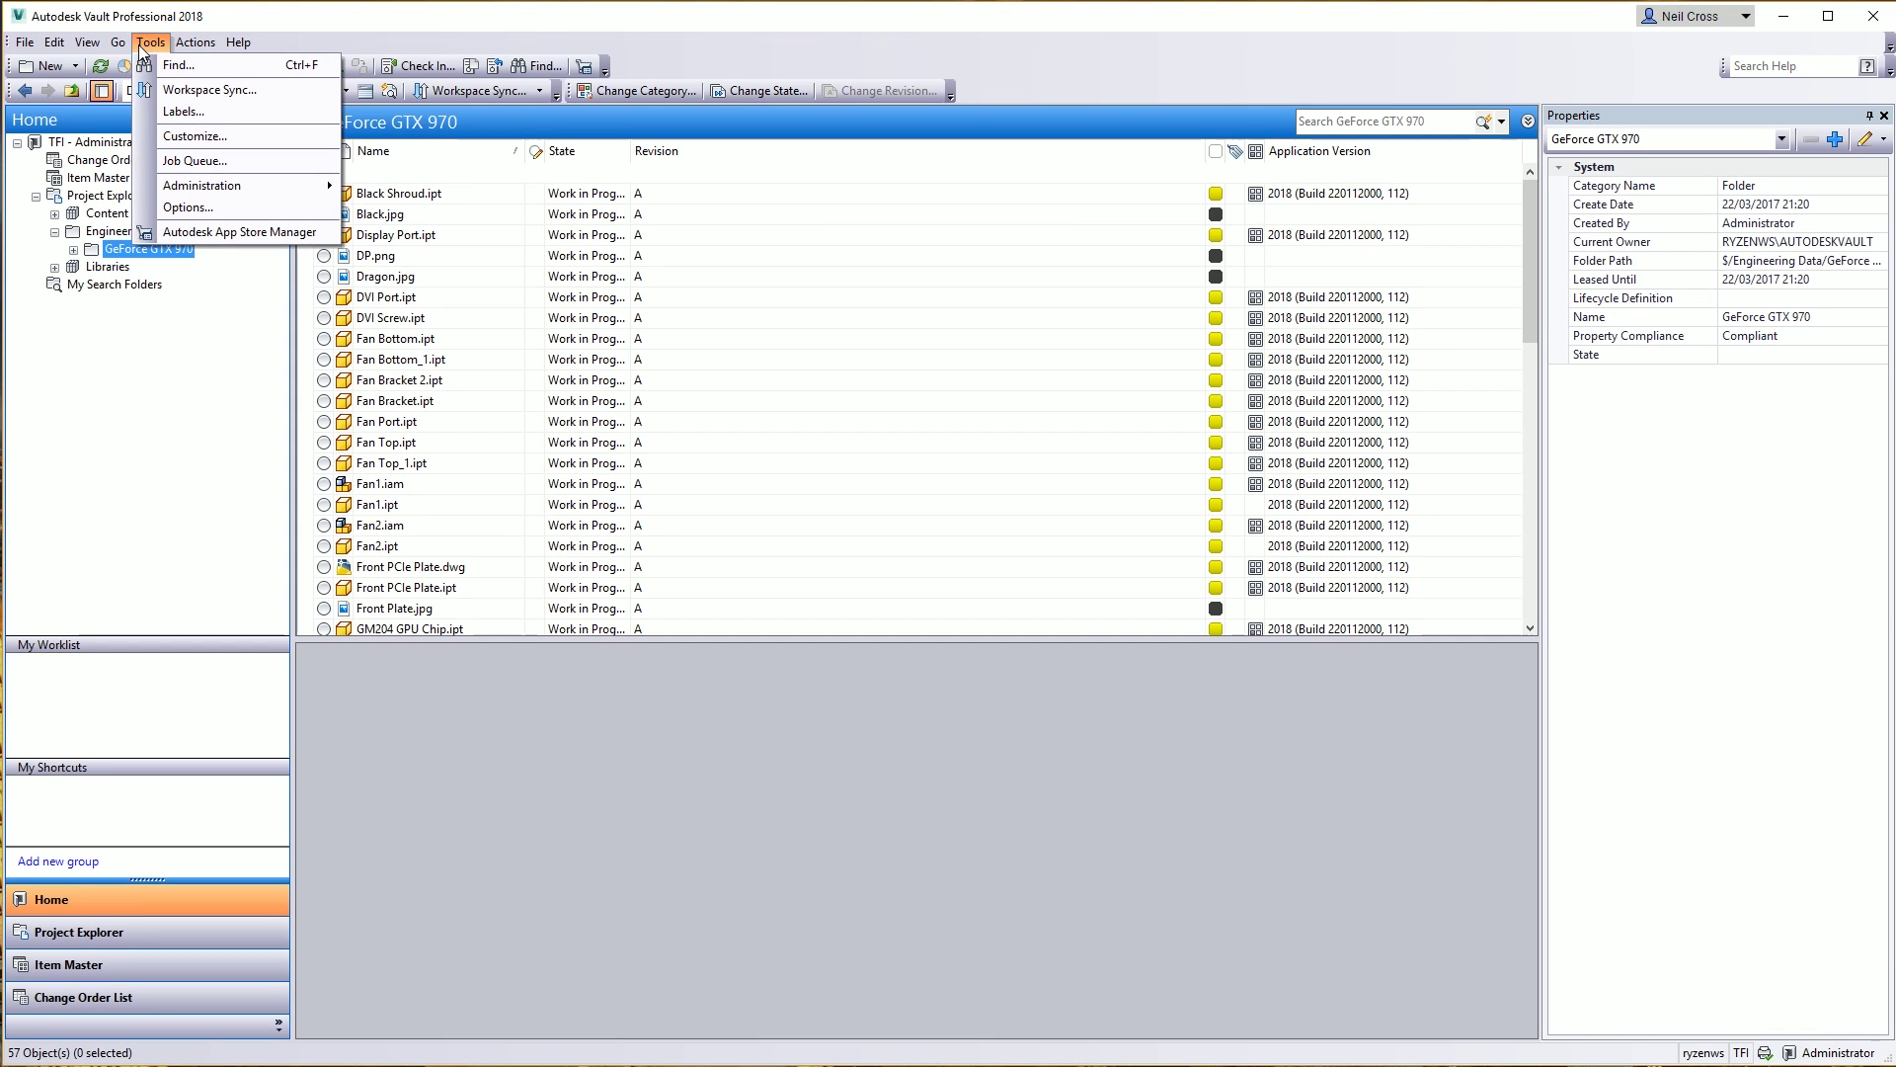
mouse_move(22, 44)
click(45, 282)
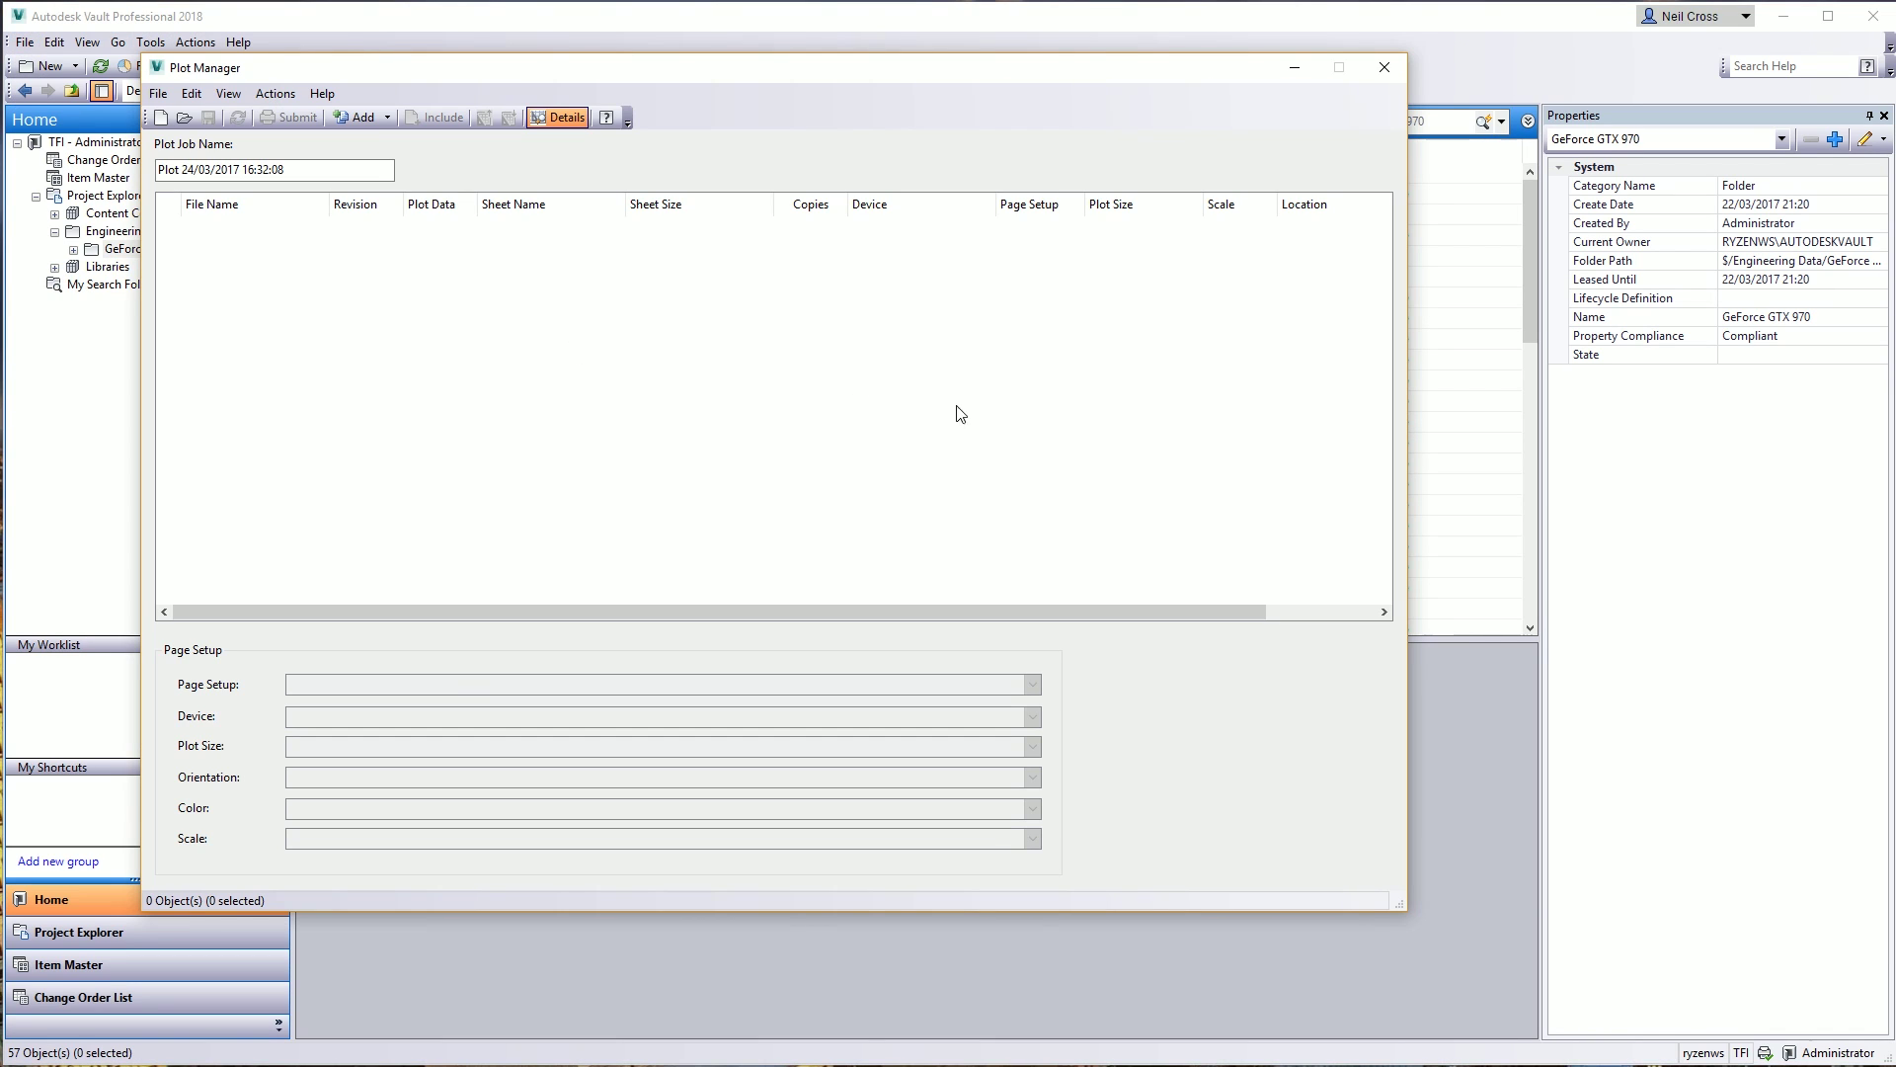
- Add the GTX970 item's related sheets by searching 'gtx970', giving six Adobe PDF sheets
click(385, 118)
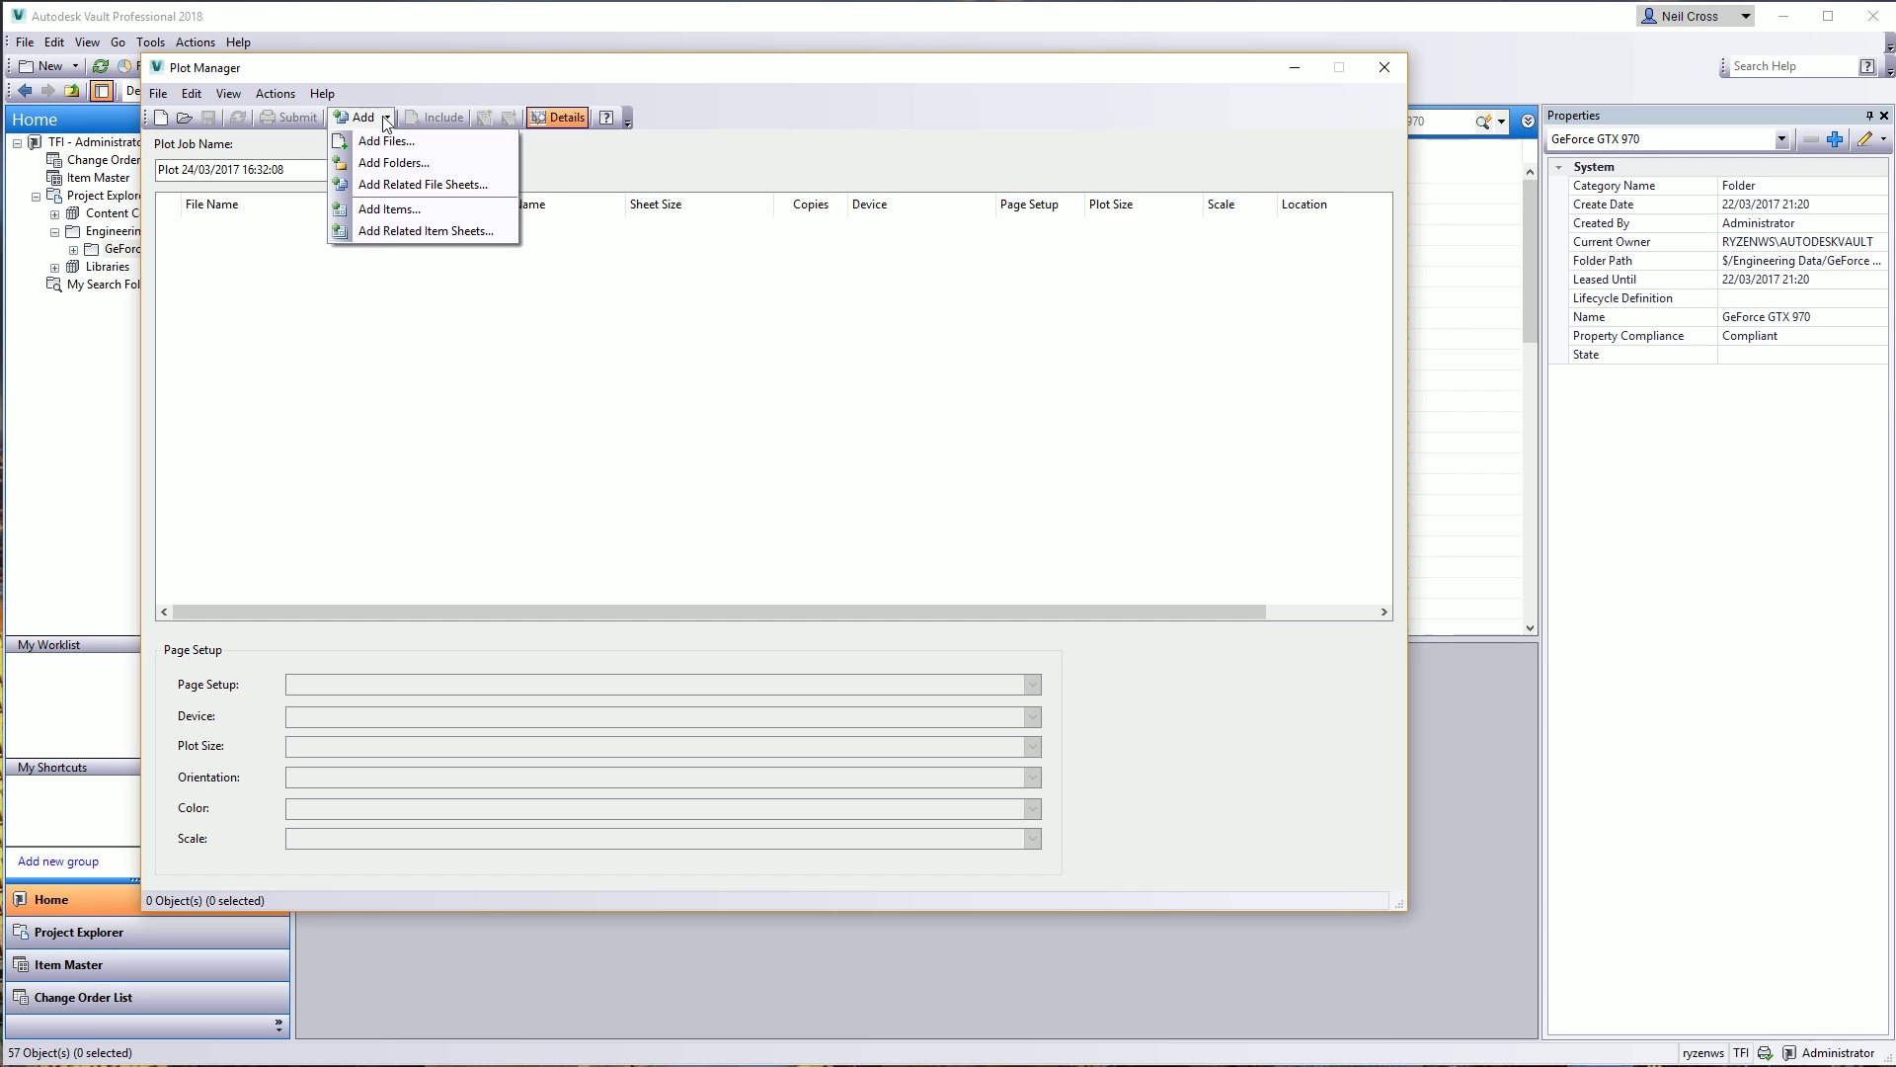
click(460, 231)
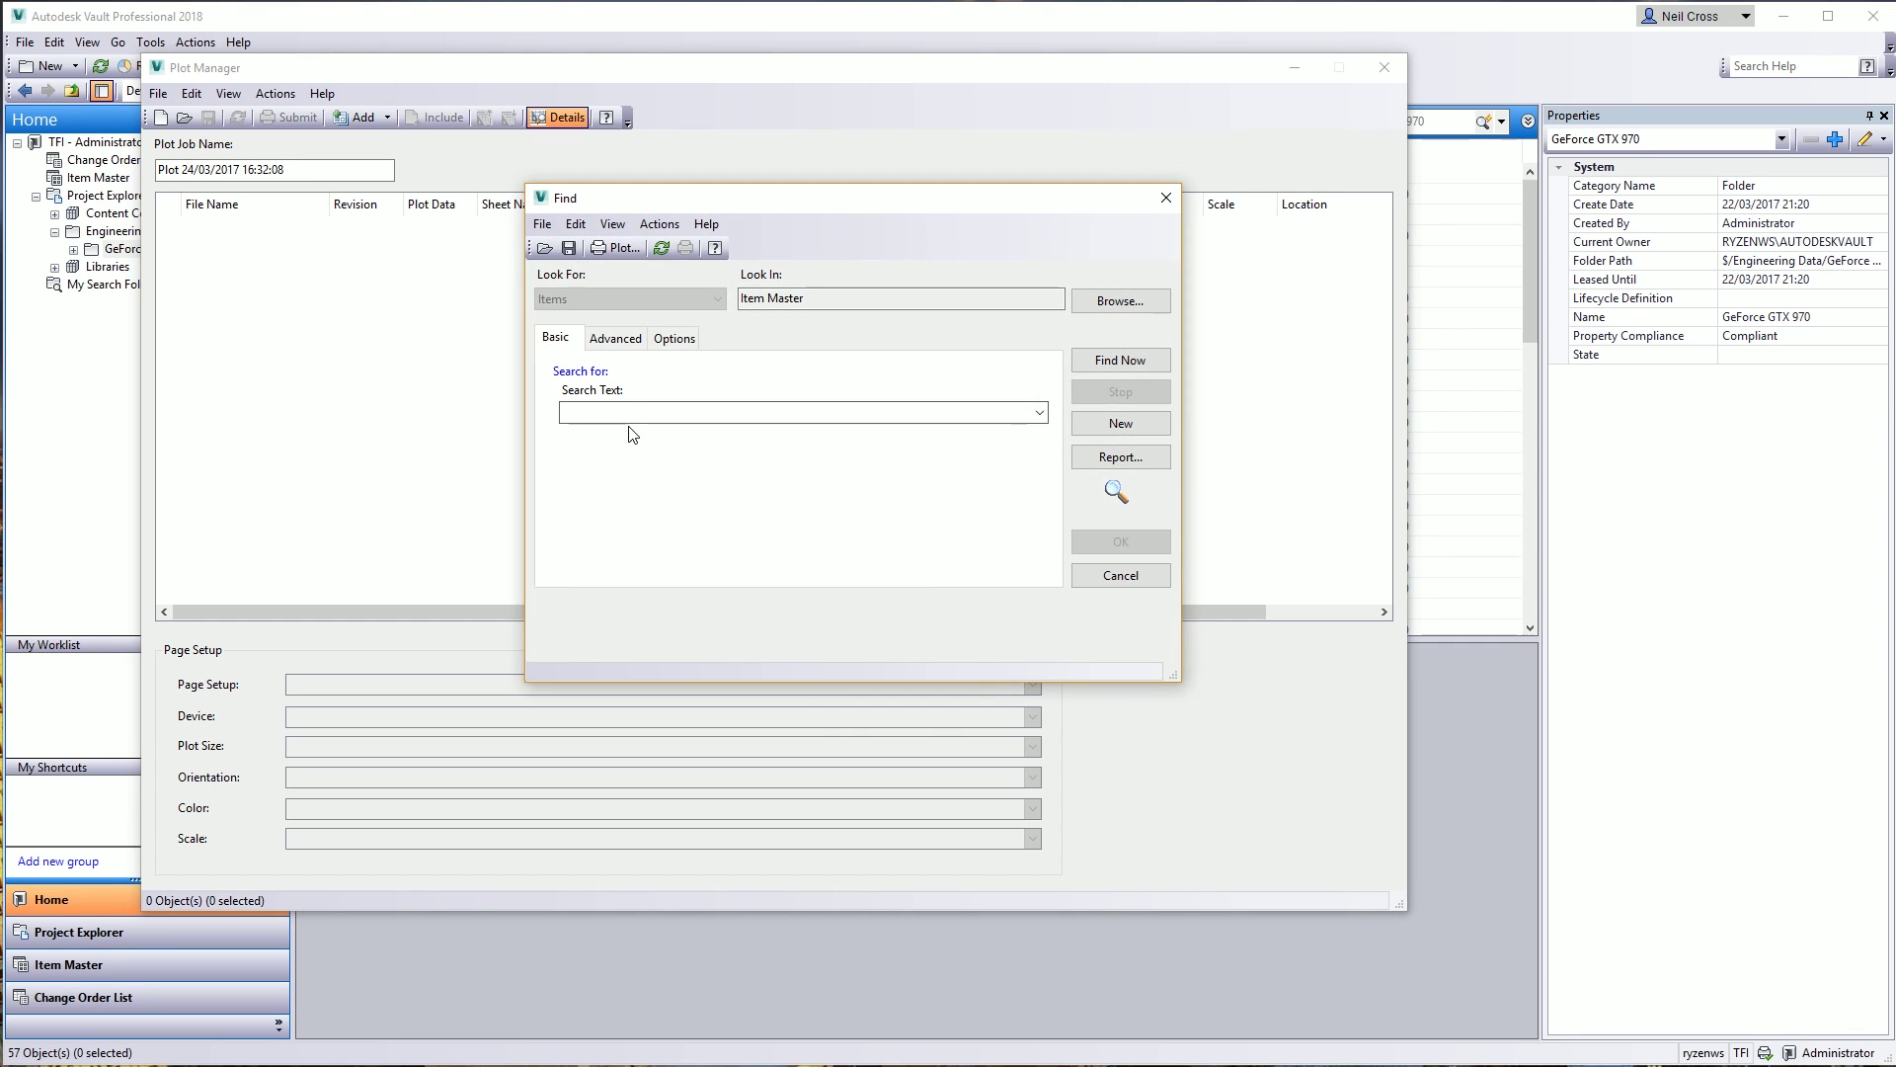
text(gtx970)
key(Return)
click(1086, 545)
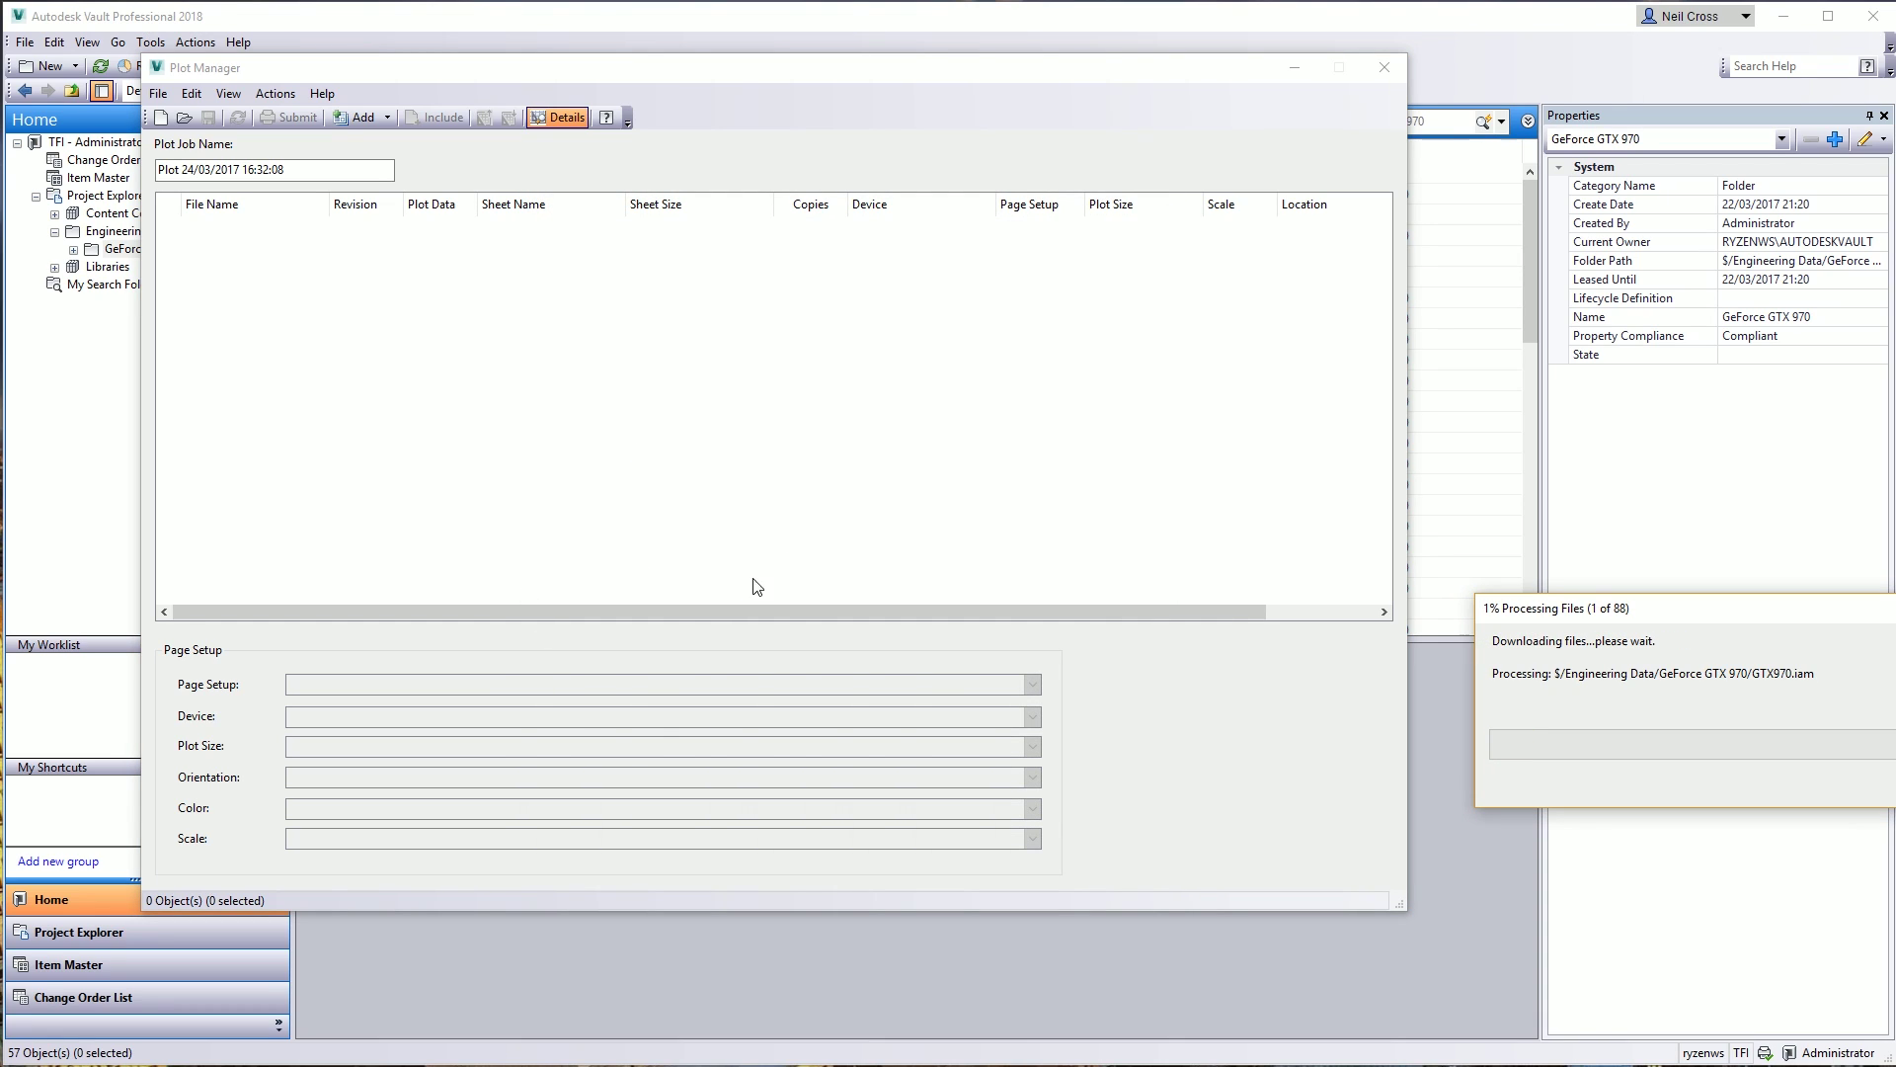
drag(1573, 607, 707, 340)
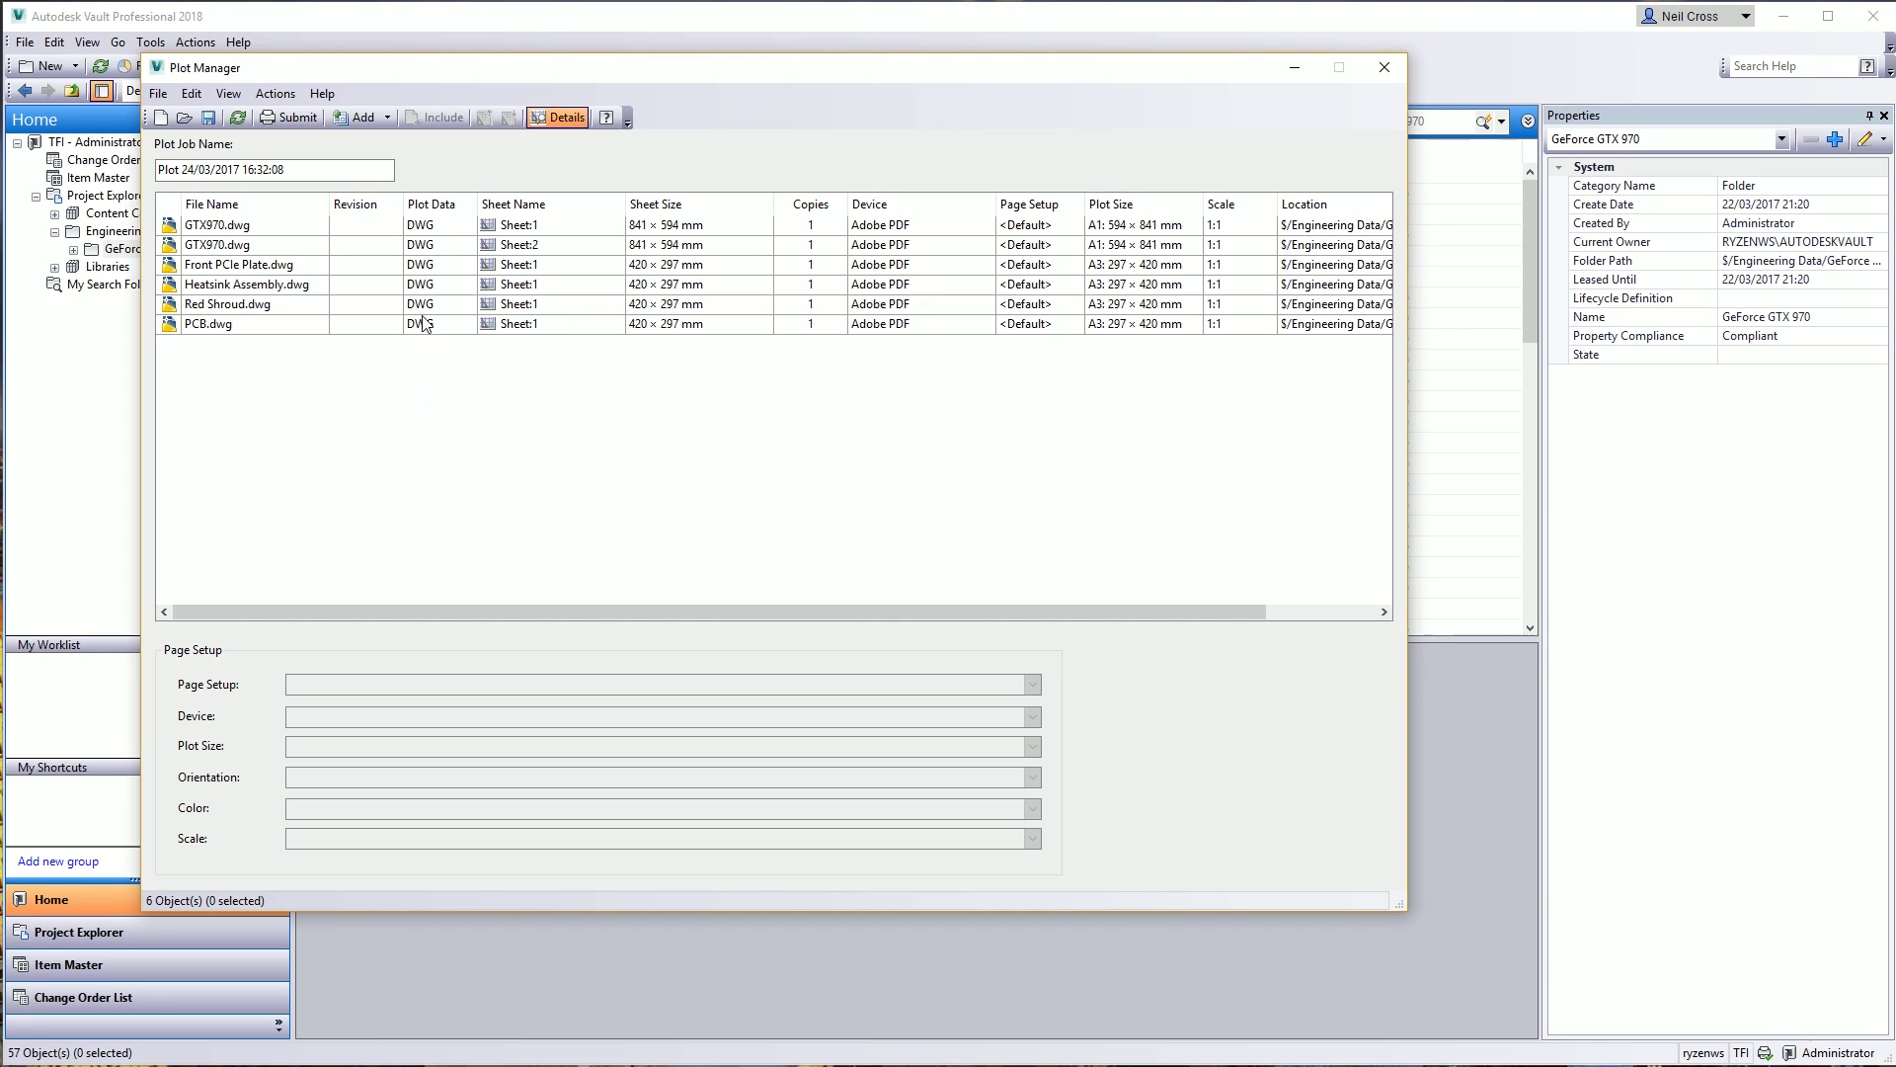
click(315, 227)
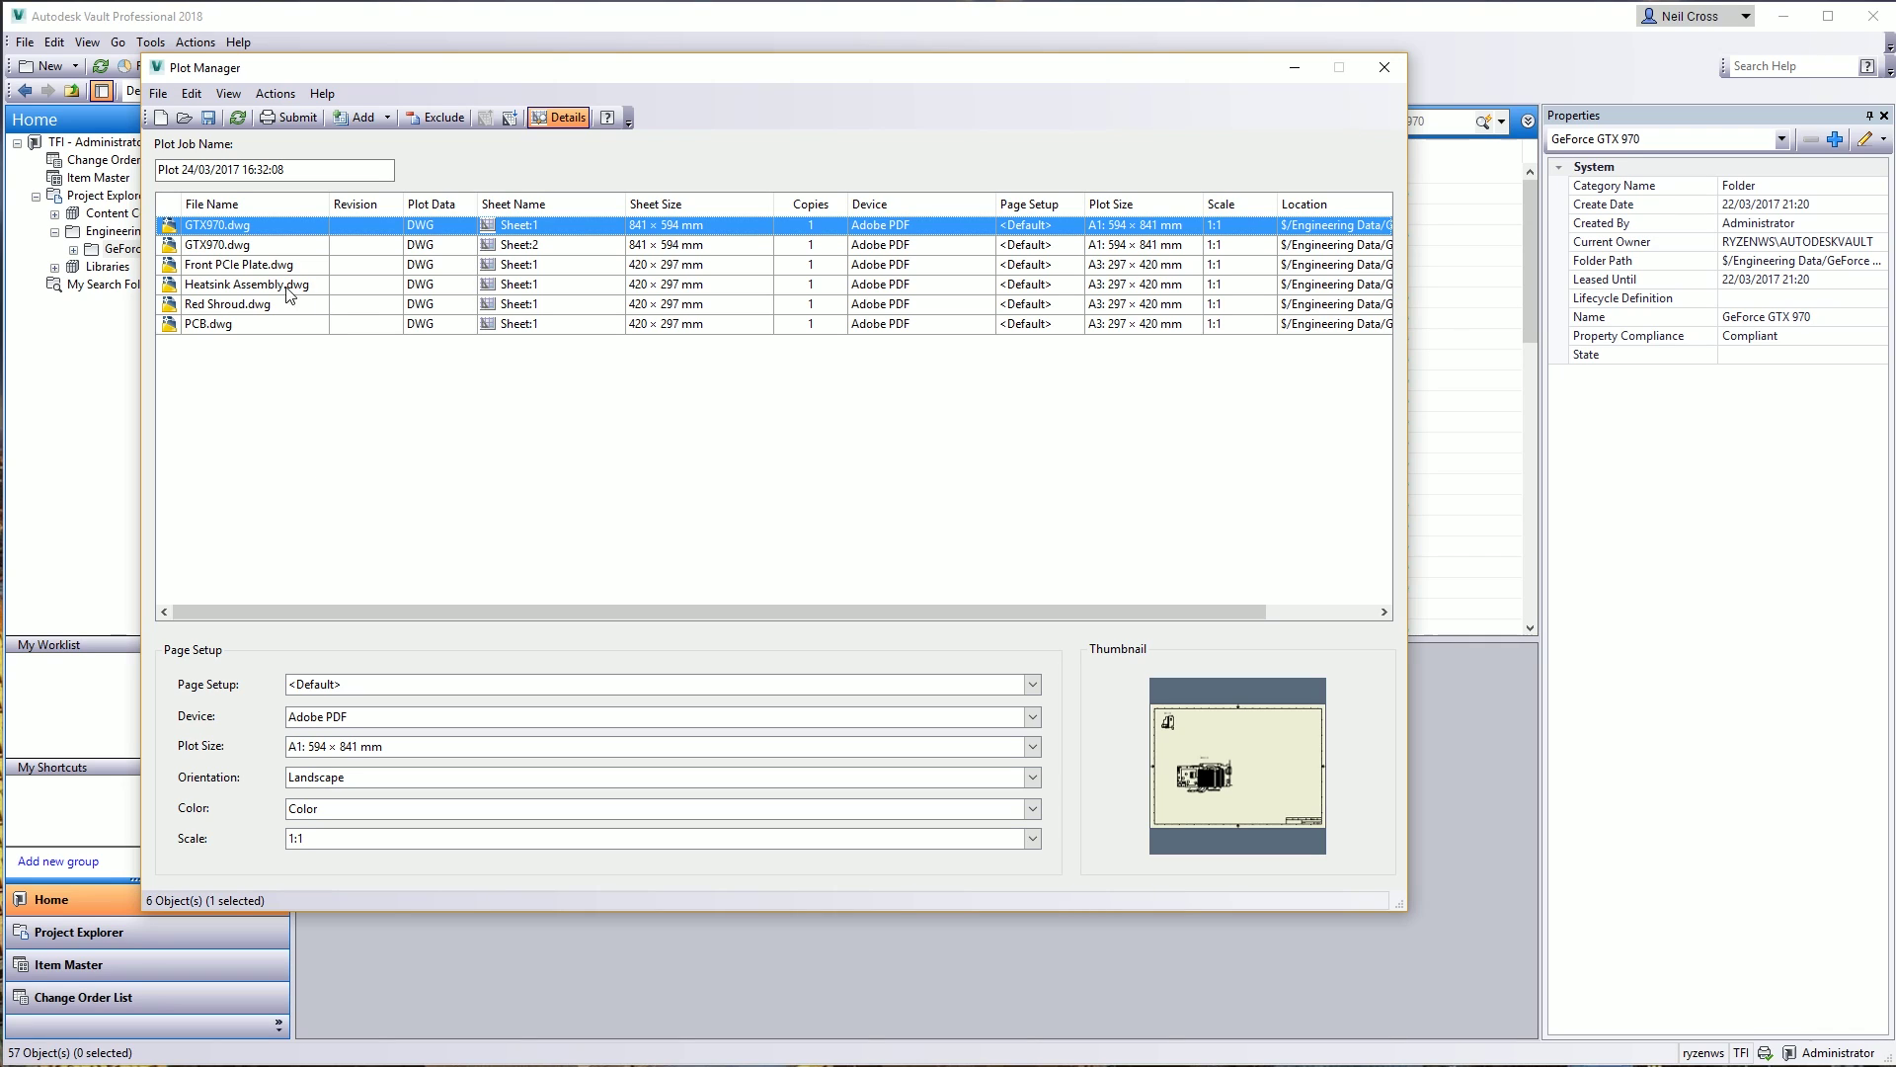
click(193, 94)
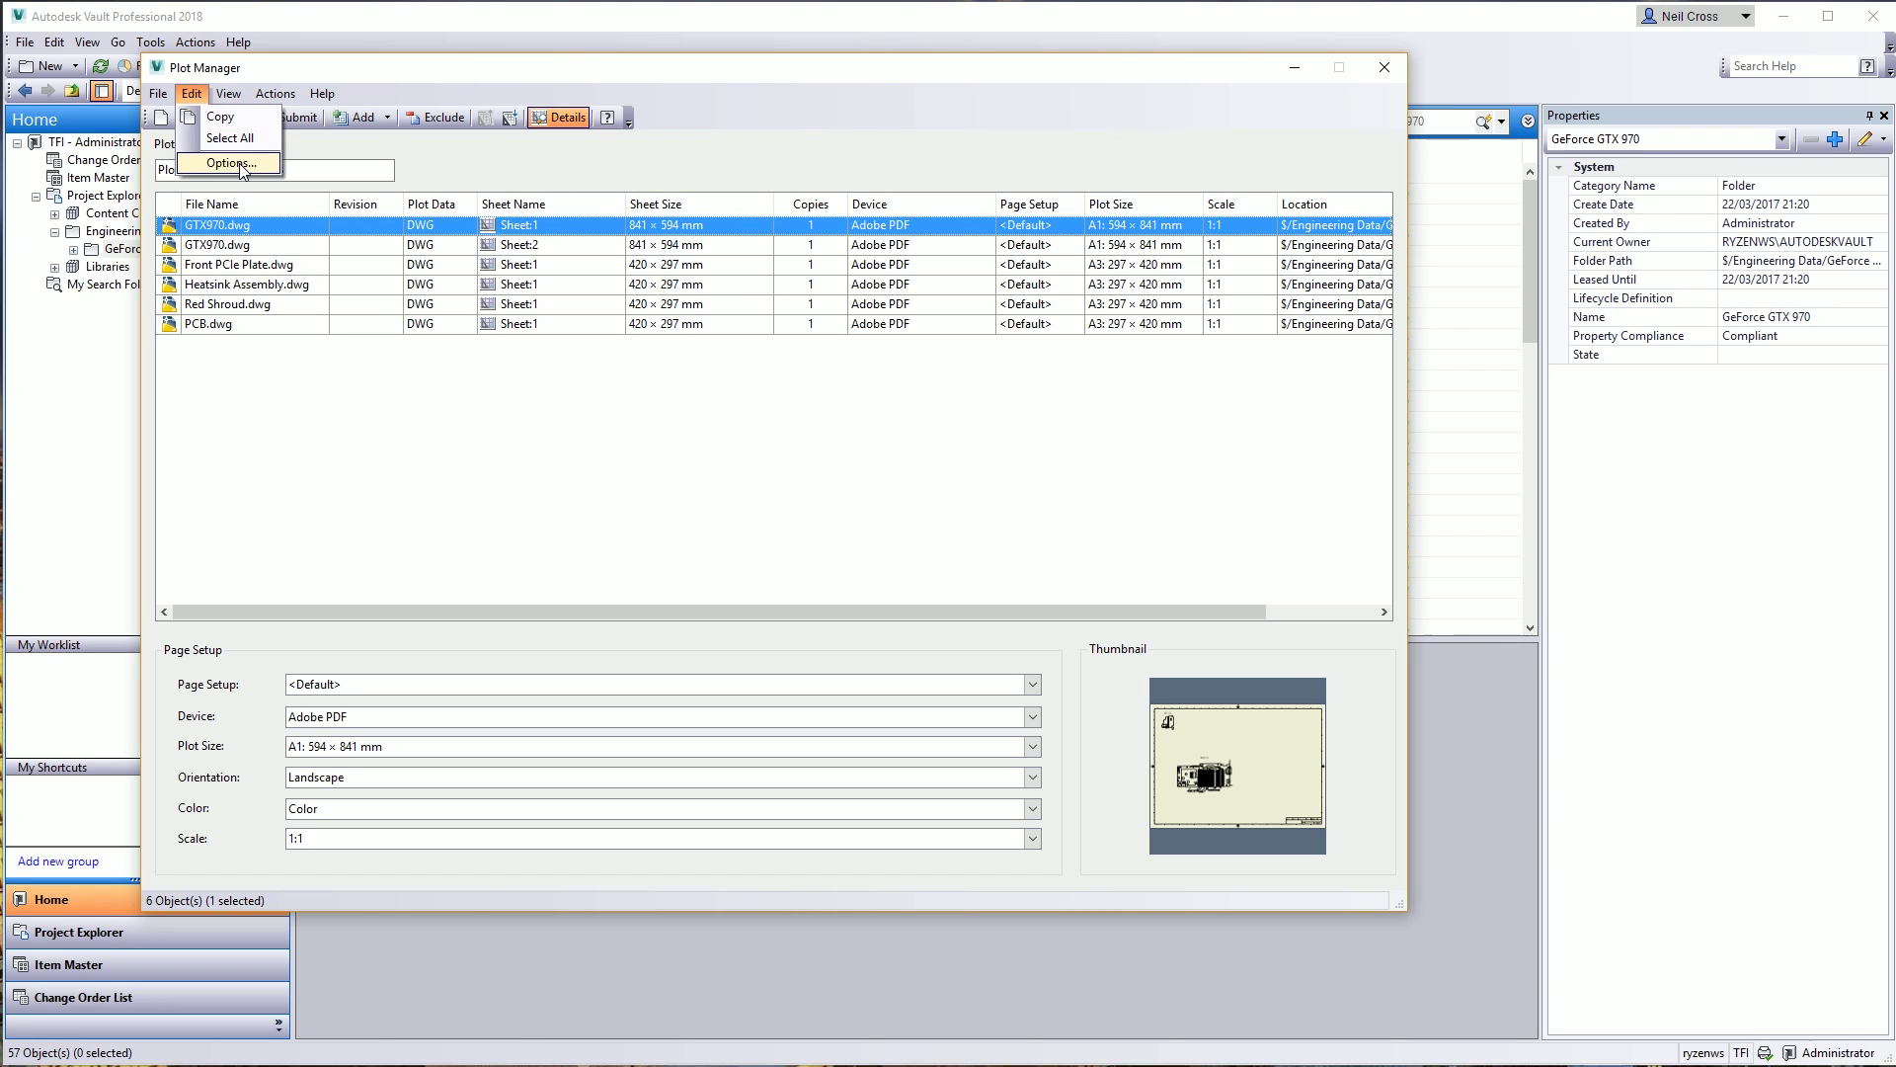
click(206, 164)
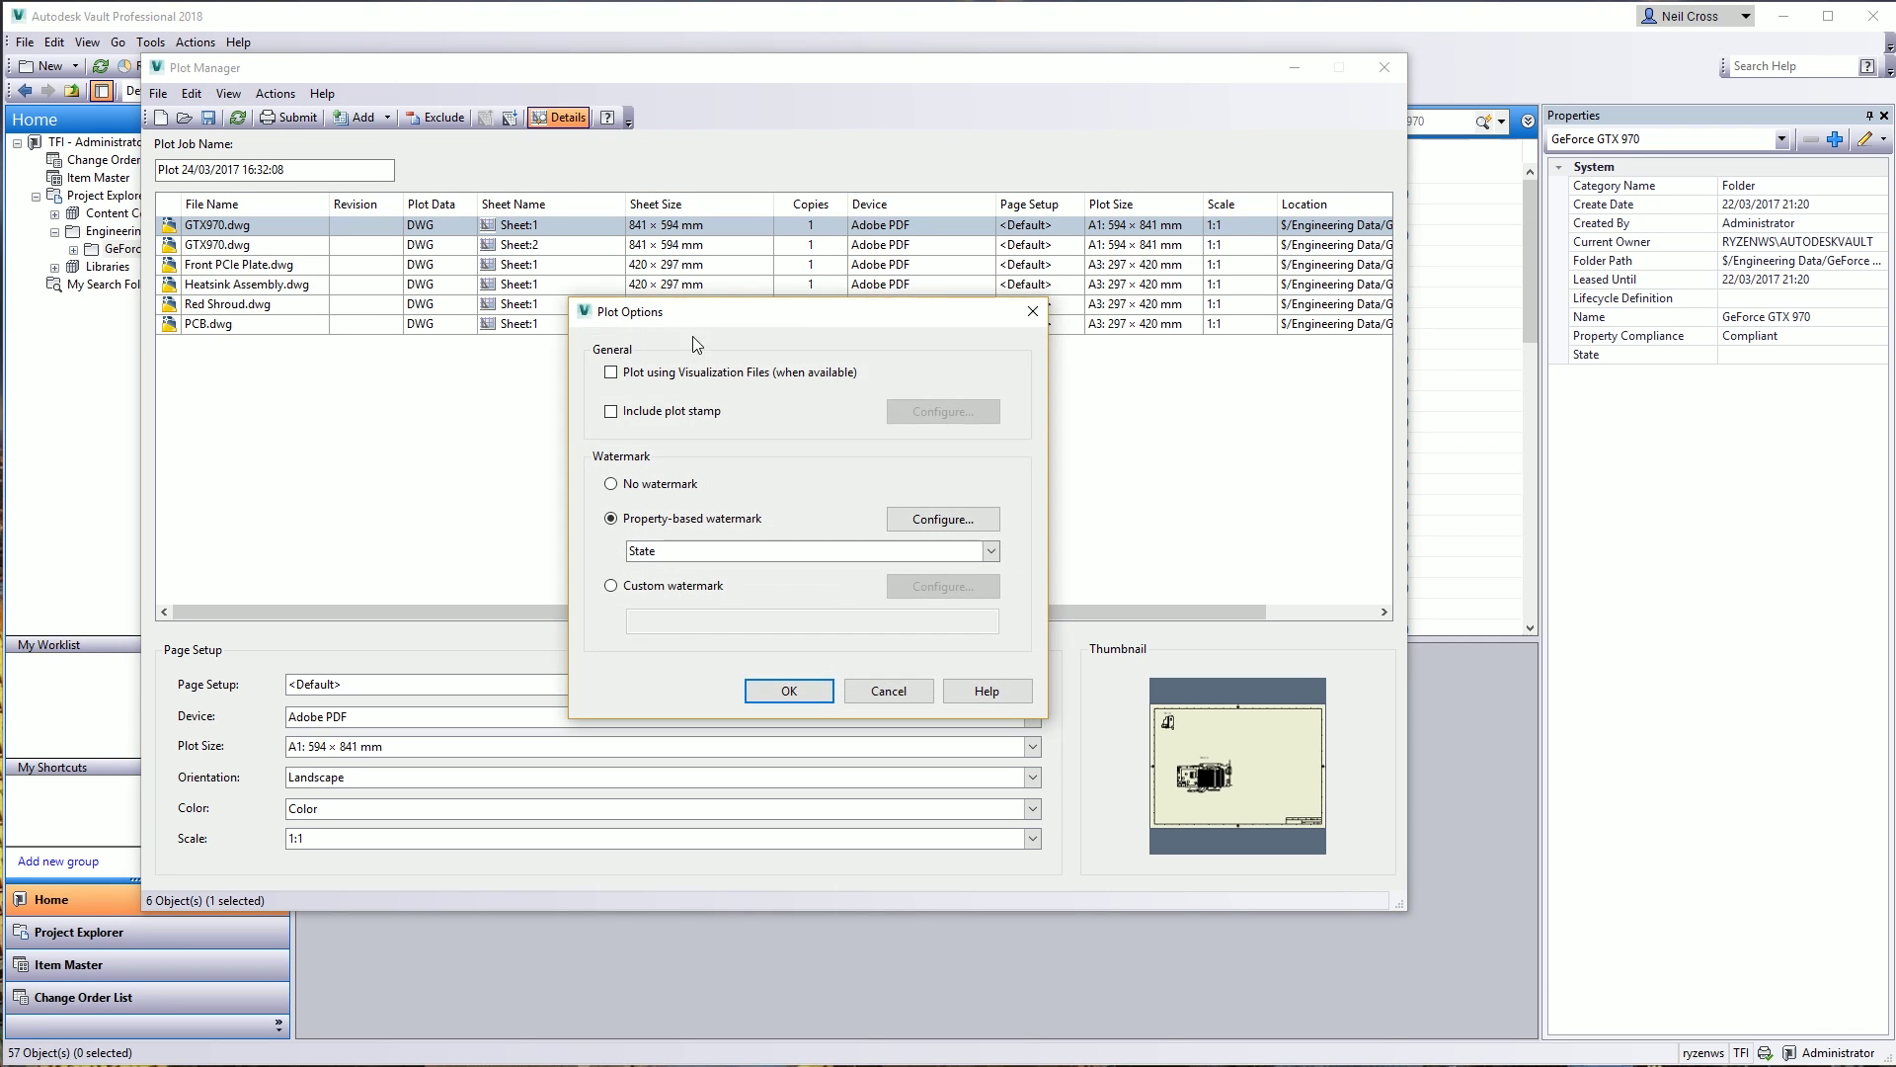
click(941, 519)
click(806, 557)
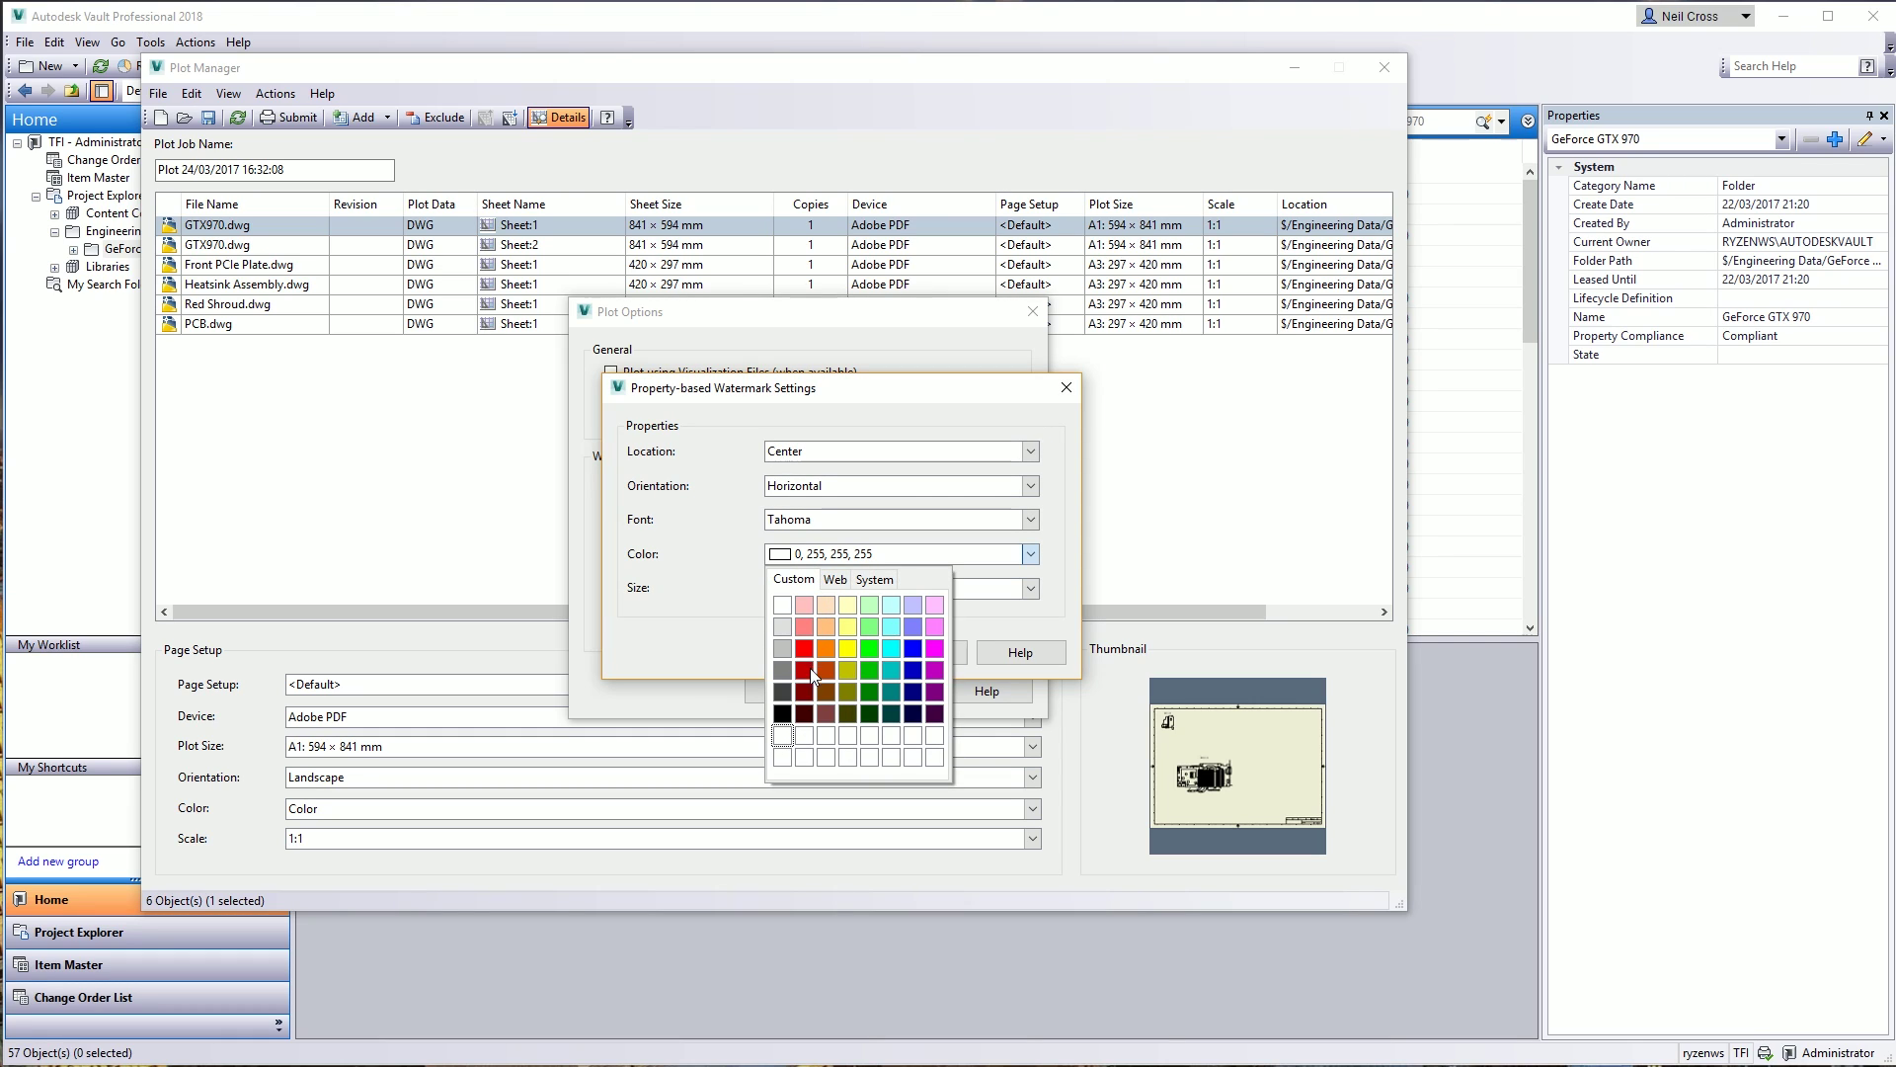
click(806, 553)
click(818, 519)
click(837, 523)
click(852, 485)
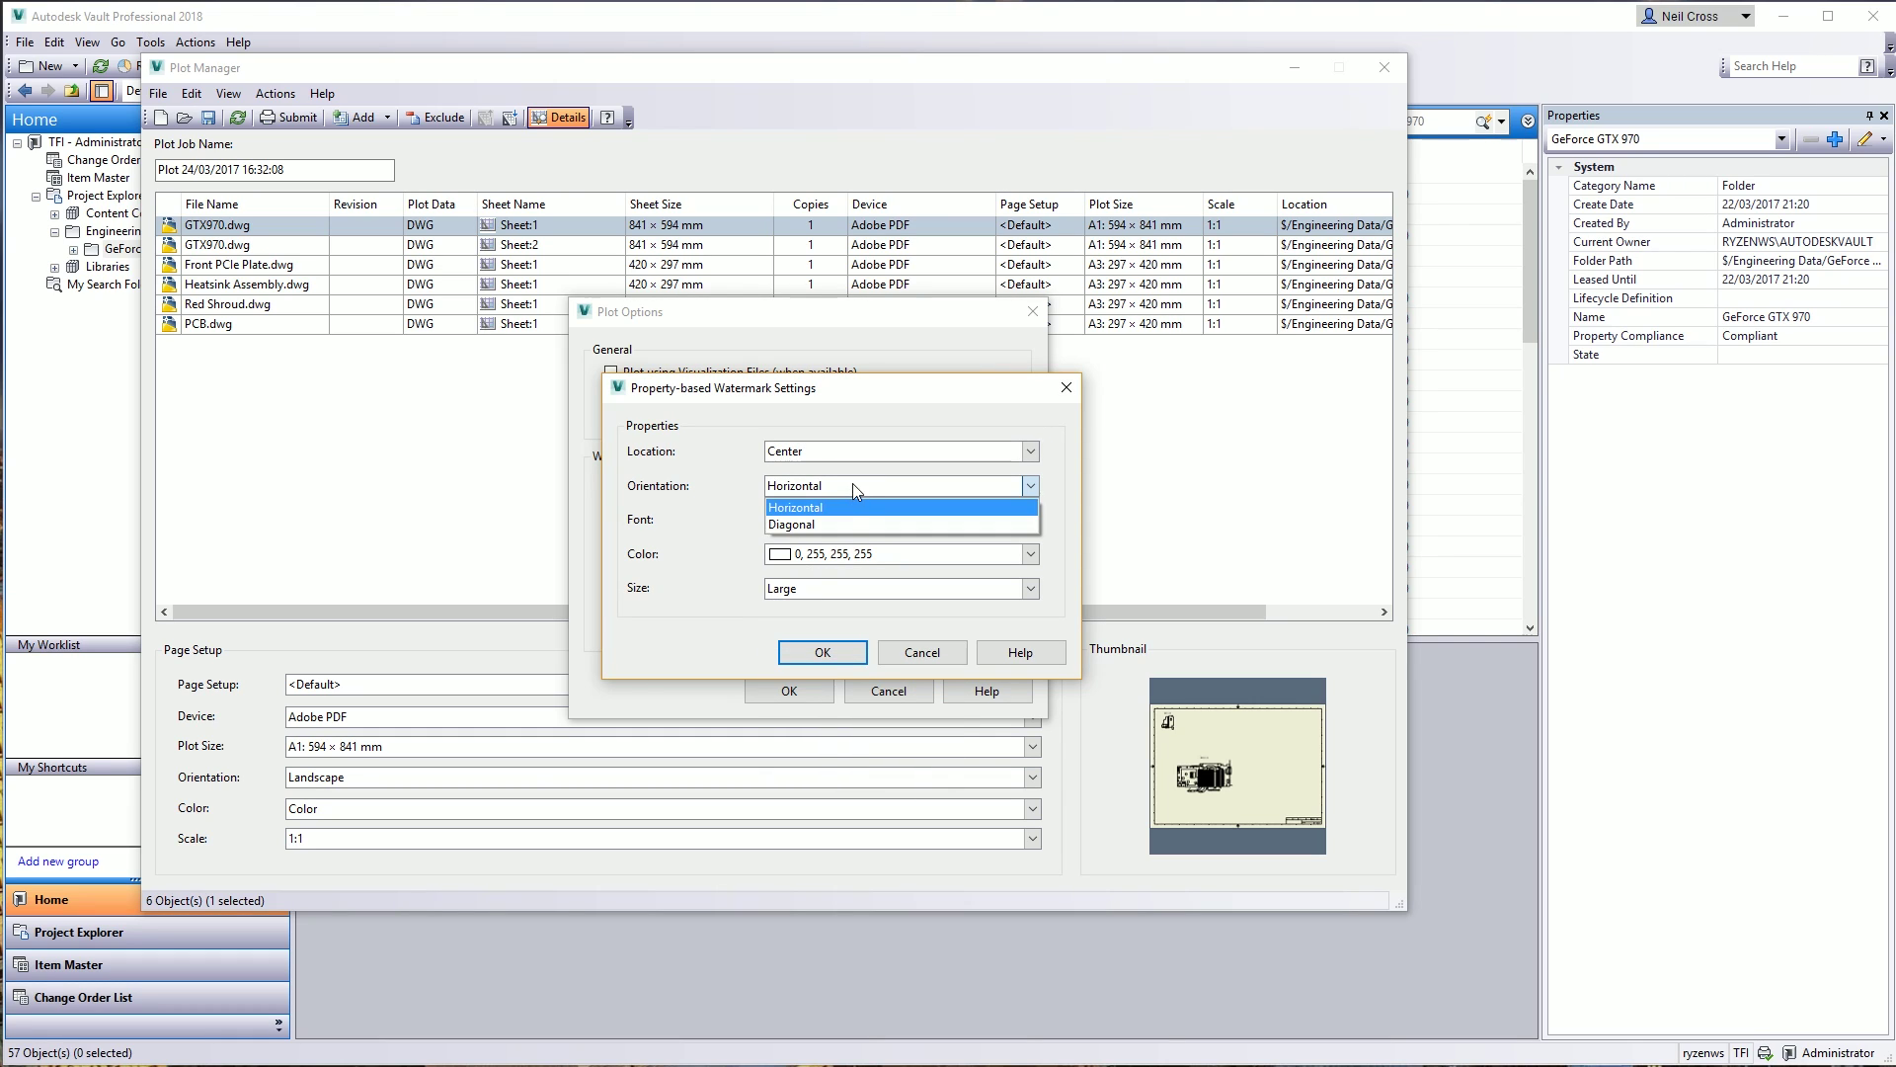
click(849, 501)
click(844, 588)
click(840, 639)
click(828, 451)
click(825, 473)
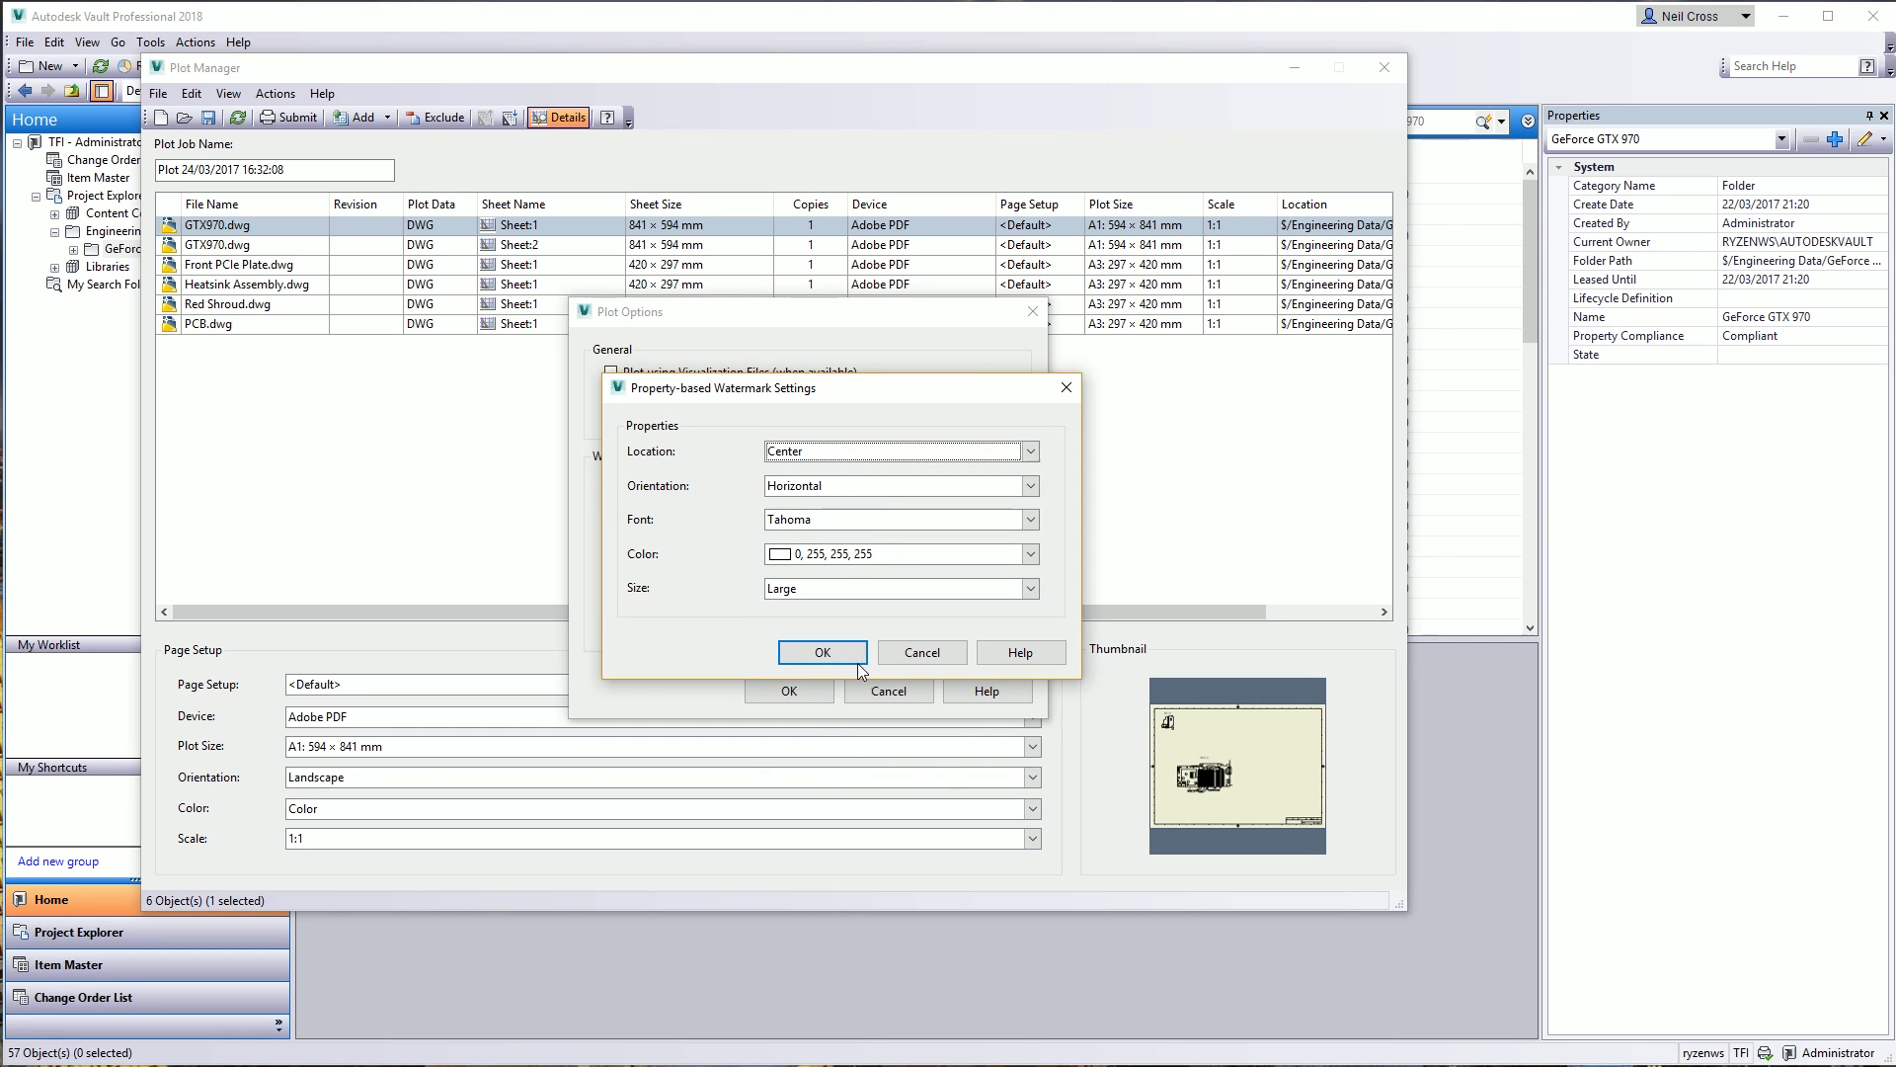
click(911, 654)
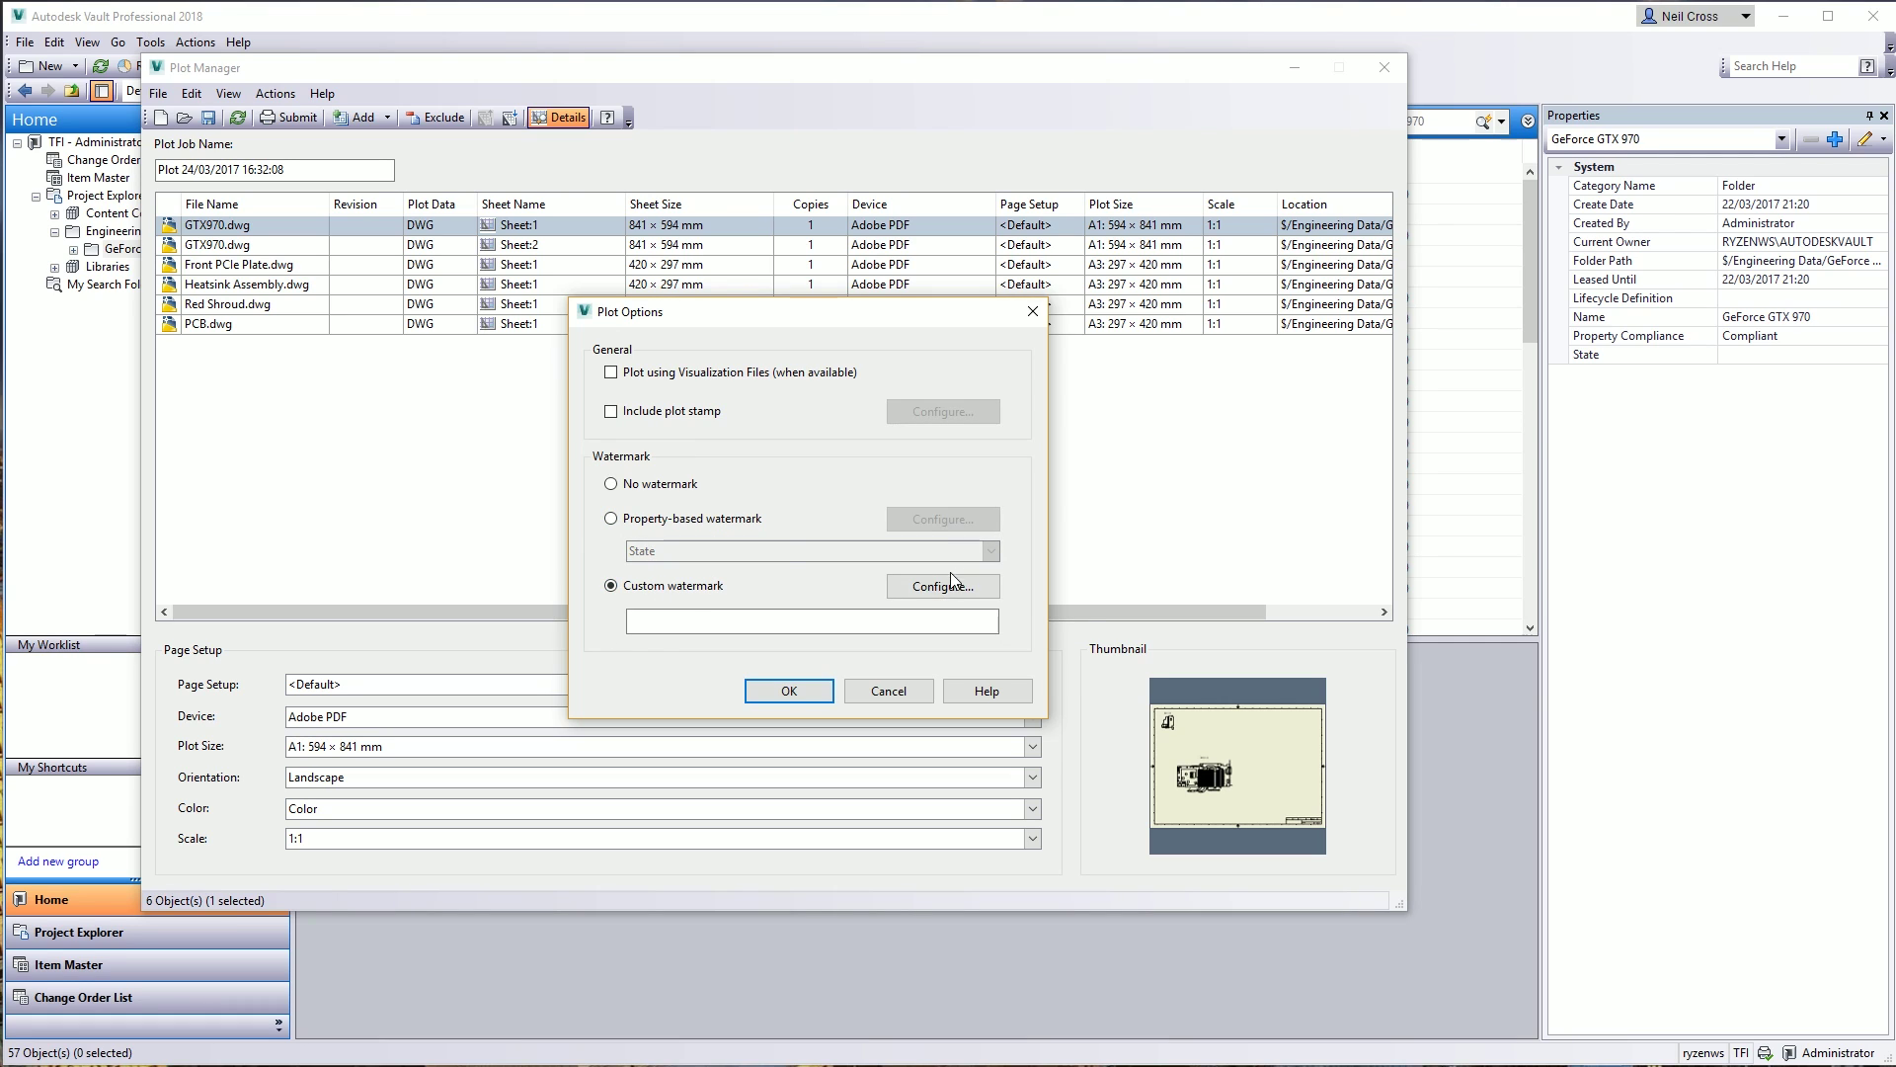
click(951, 583)
click(916, 642)
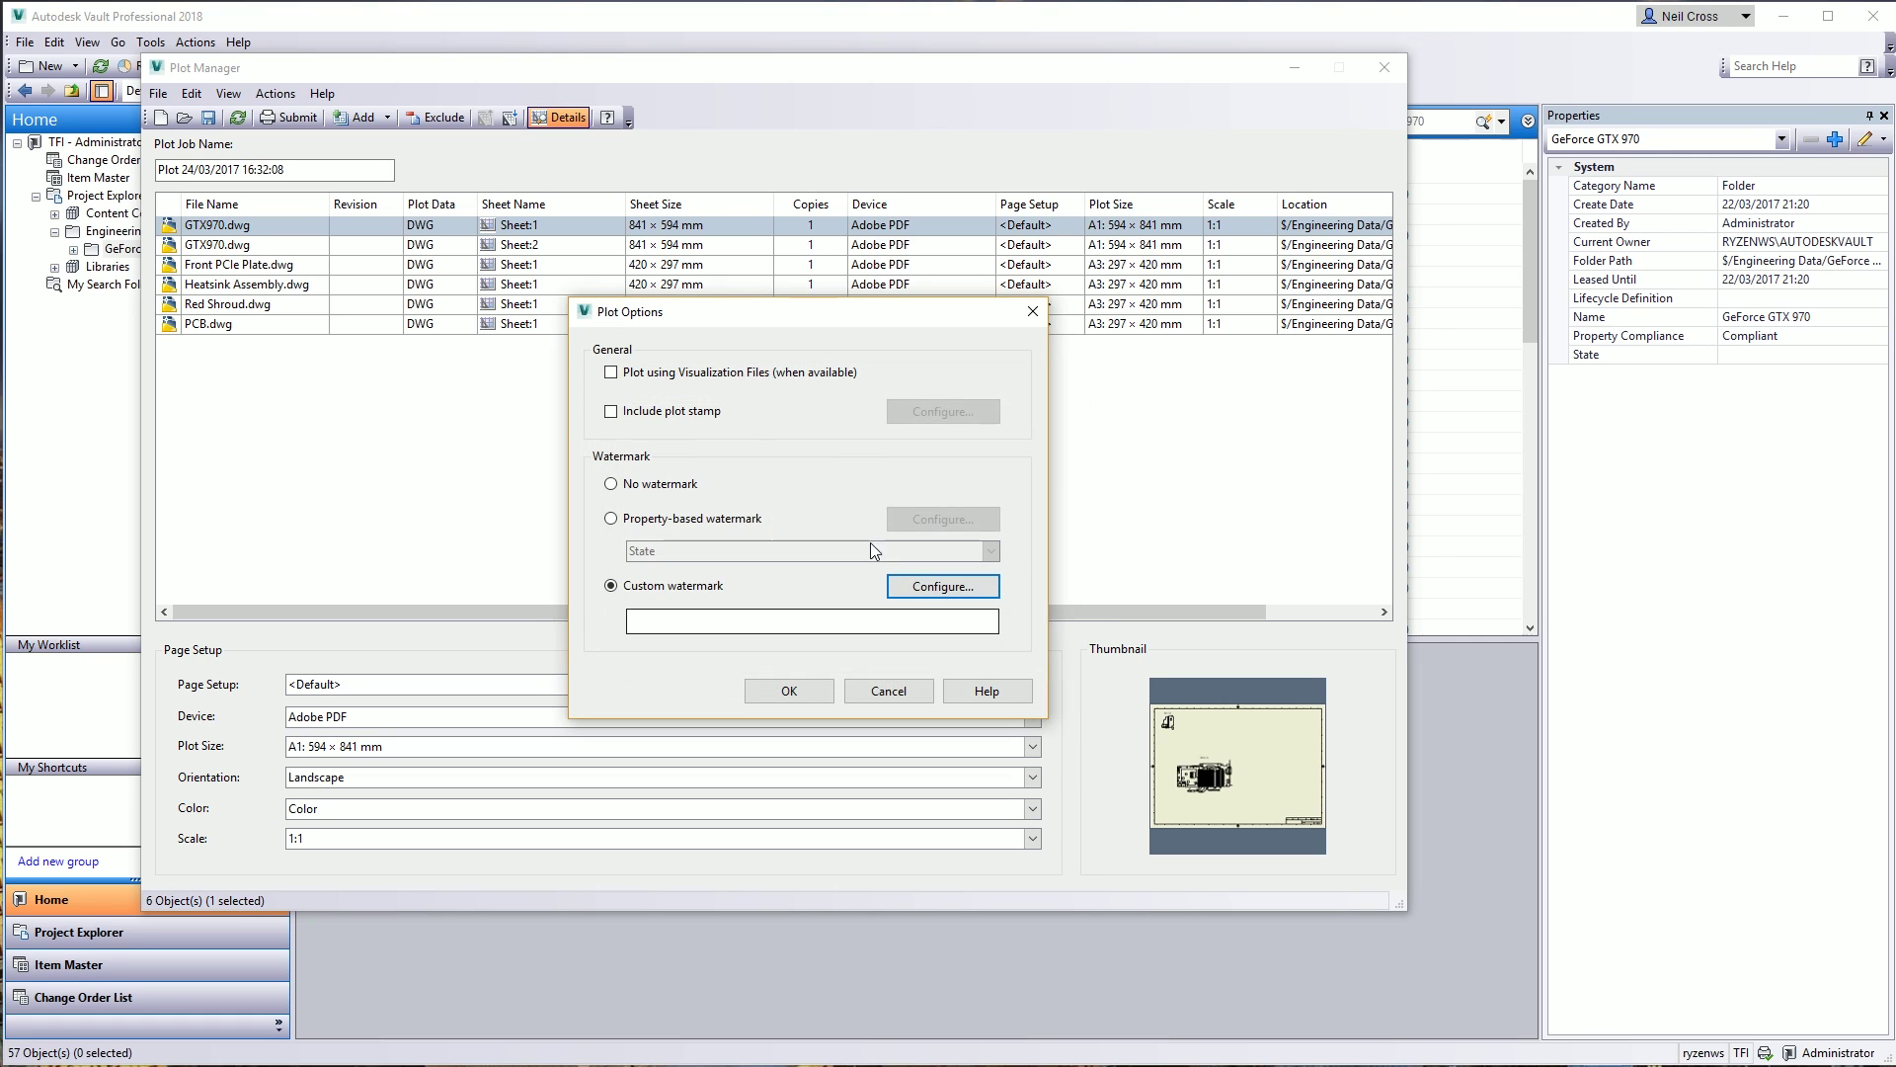
click(691, 519)
key(Return)
click(1384, 66)
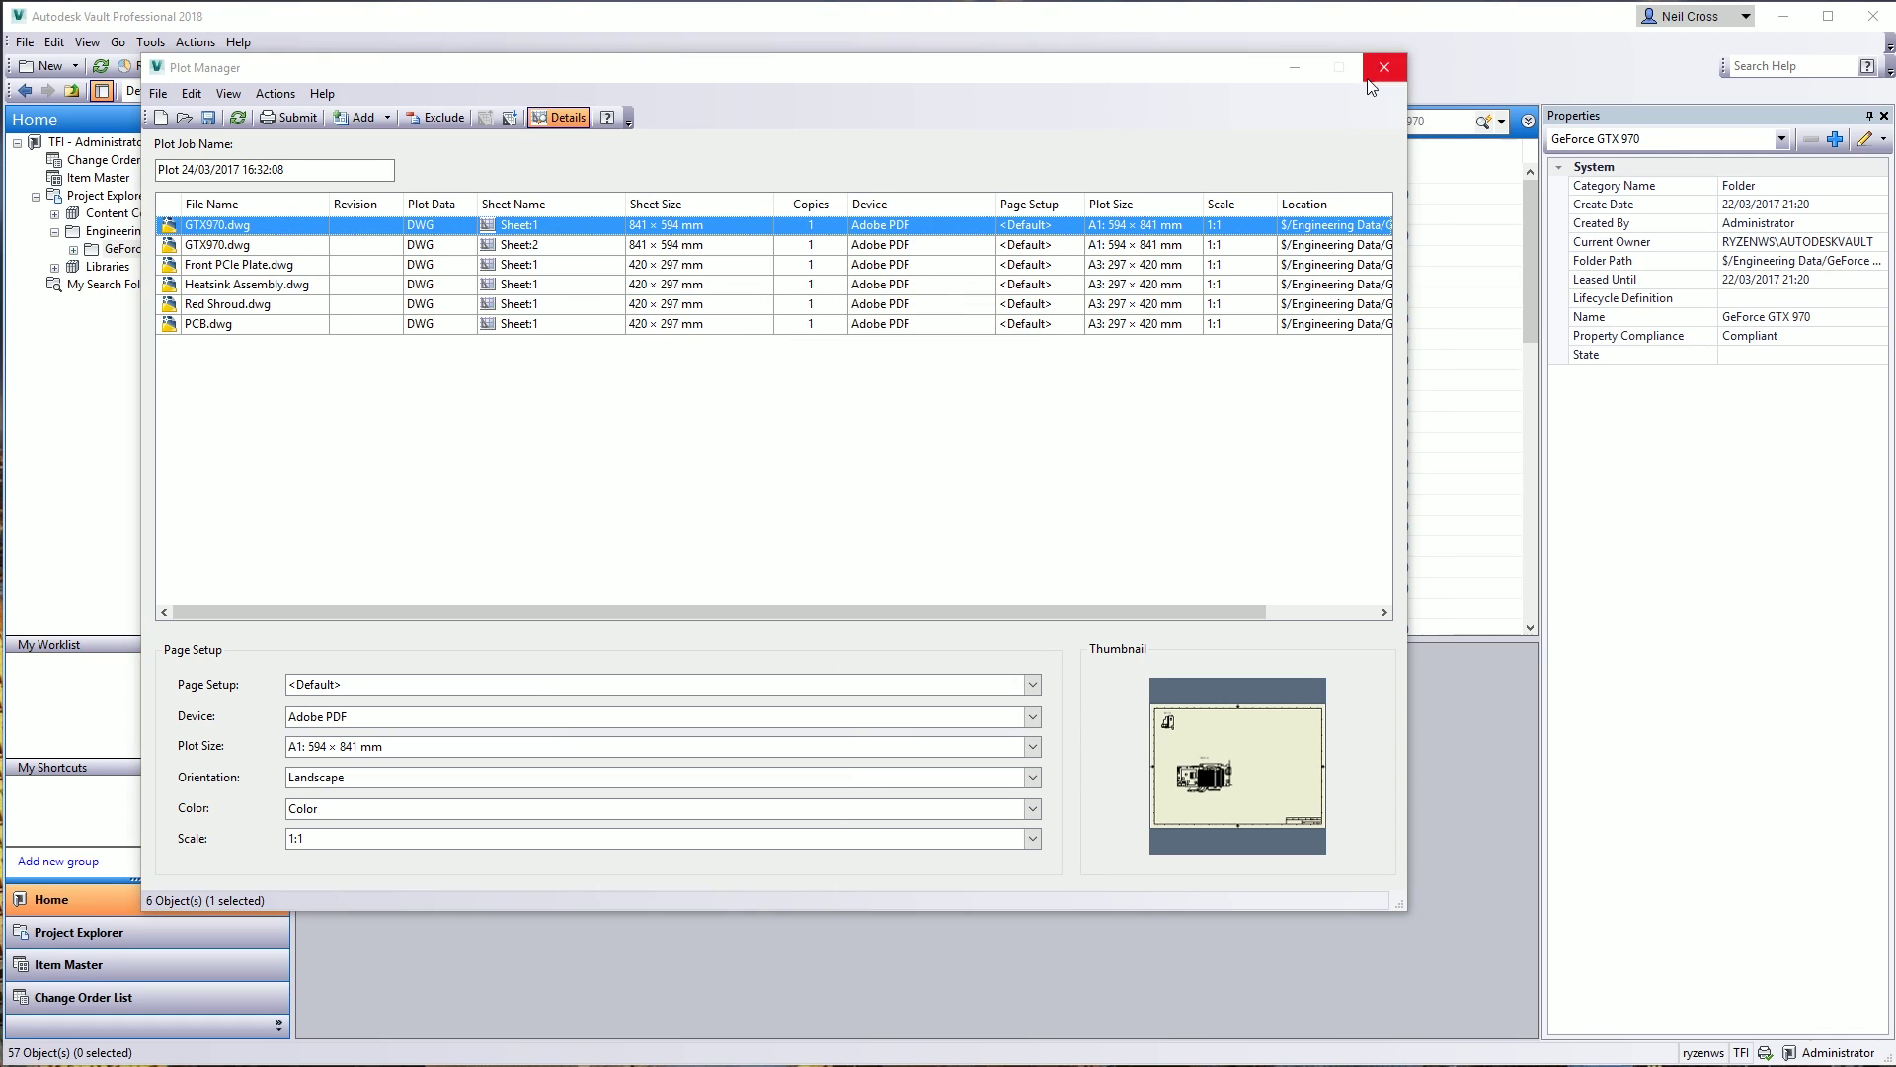
- Close Plot Manager, choosing No to saving the plot job
click(969, 512)
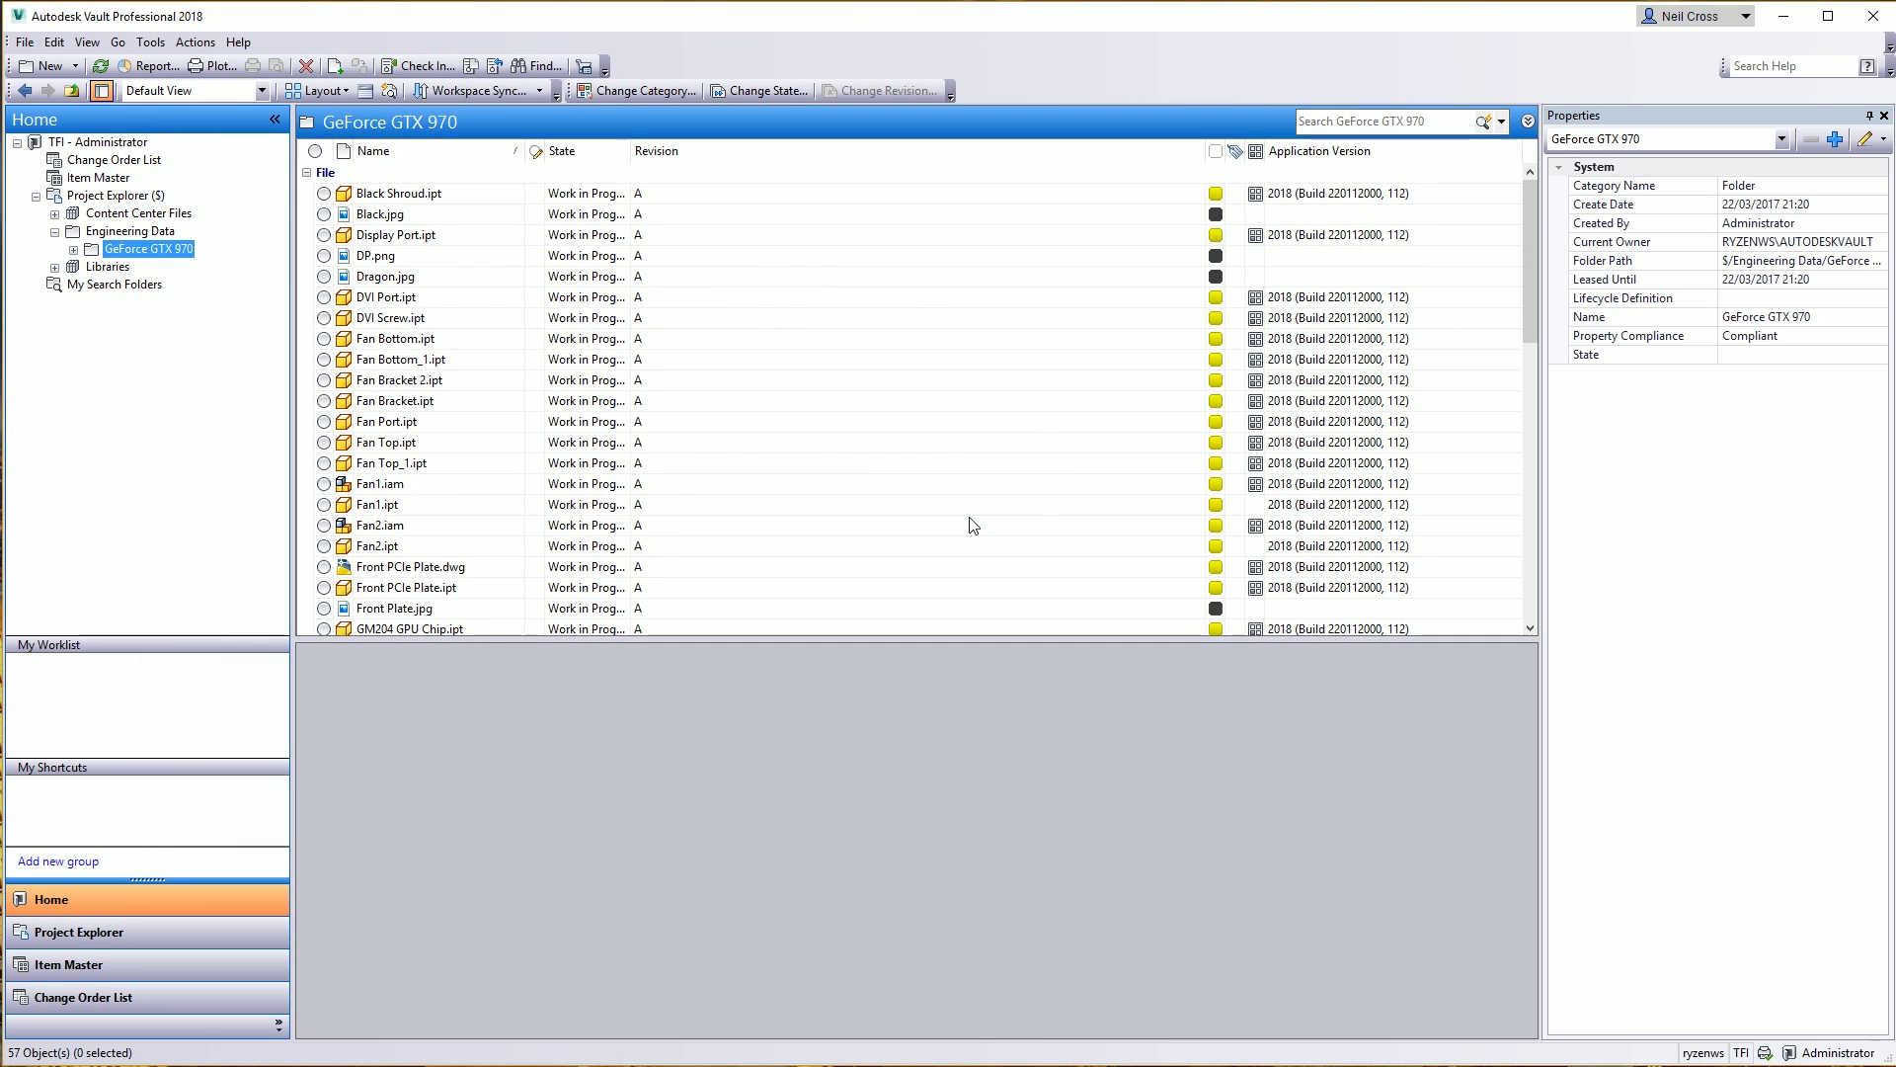